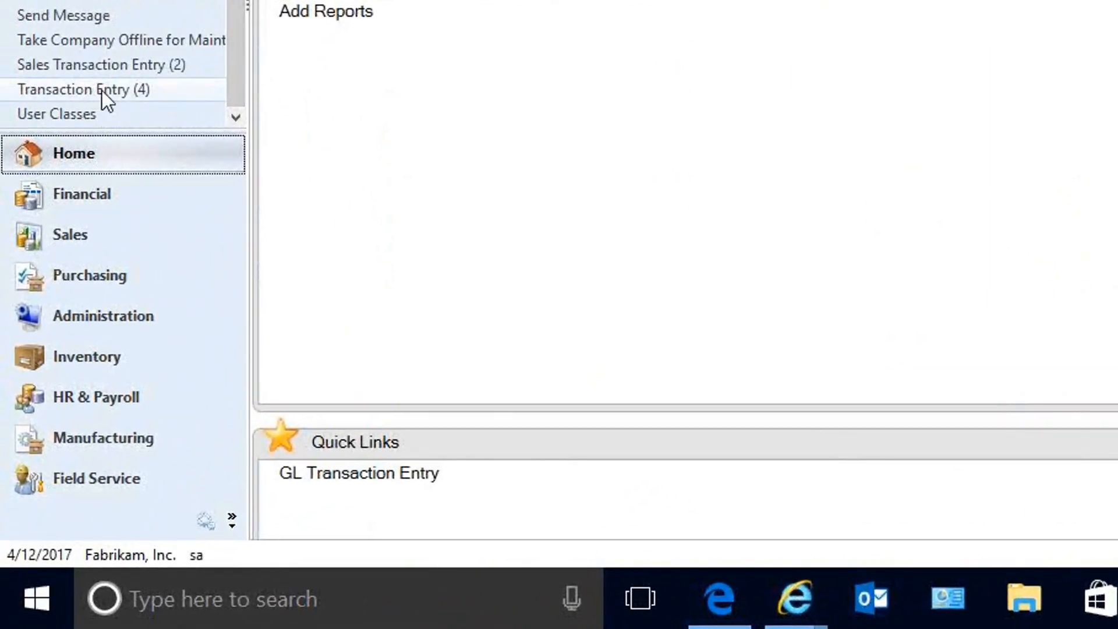
Assign F2 as the keyboard shortcut for Transaction Entry (4) and test it by opening and closing the window
{"action": "right_click", "coordinate": [107, 96]}
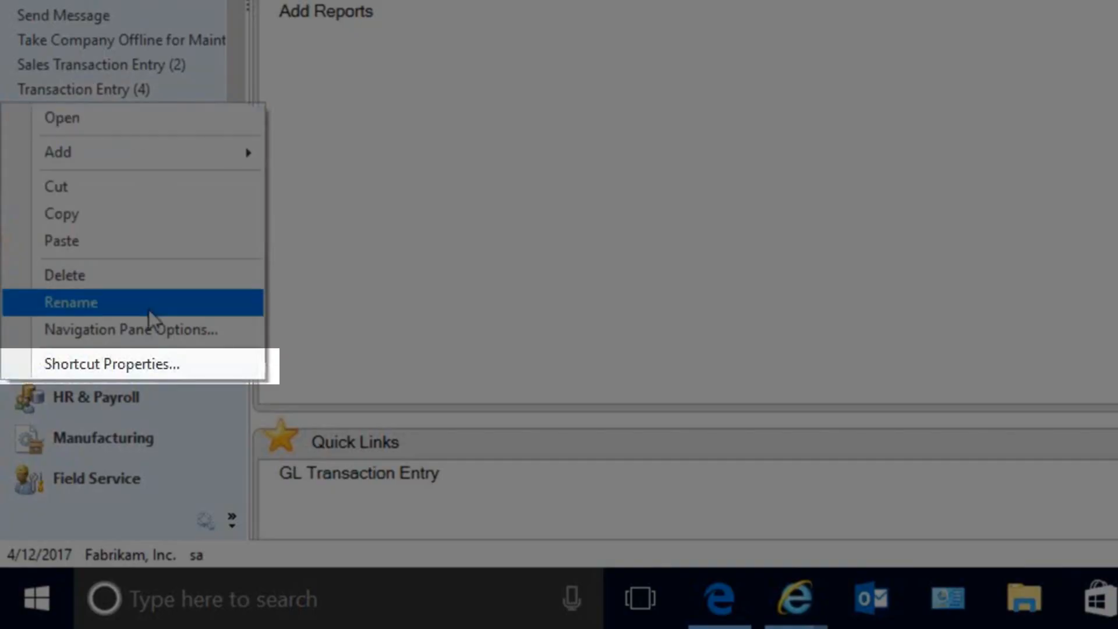
{"action": "left_click", "coordinate": [117, 358]}
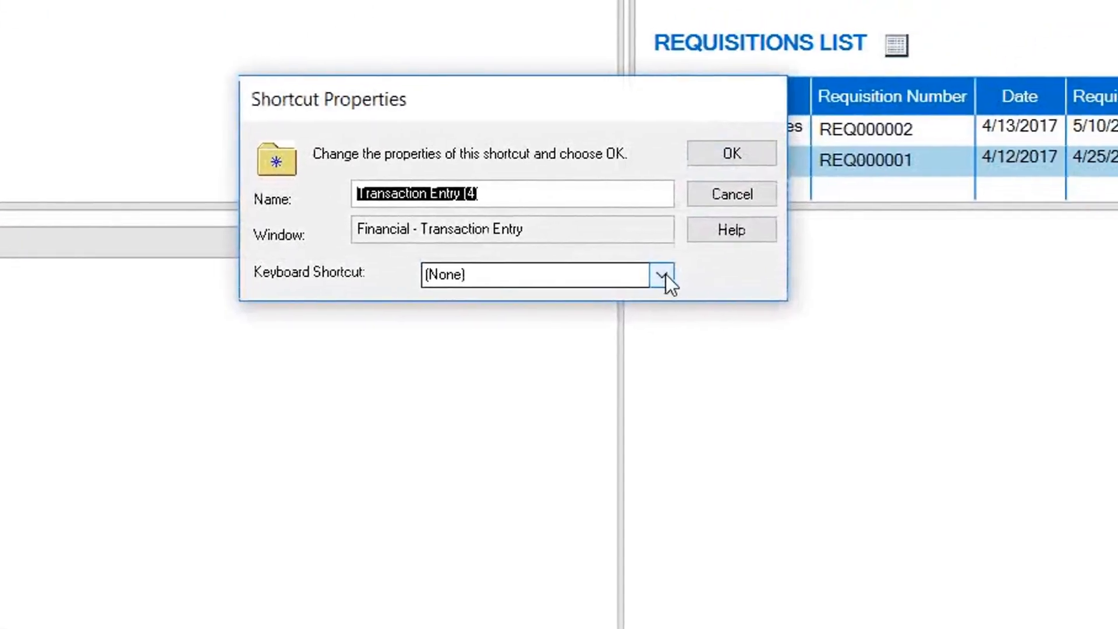
{"action": "left_click", "coordinate": [1077, 113]}
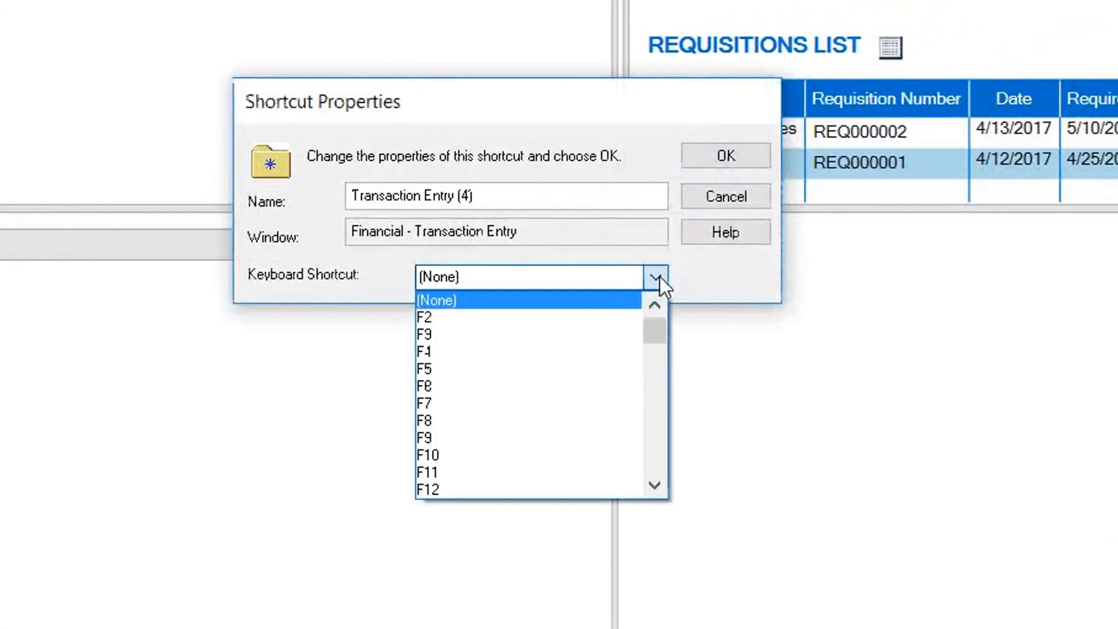
{"action": "left_click", "coordinate": [610, 317]}
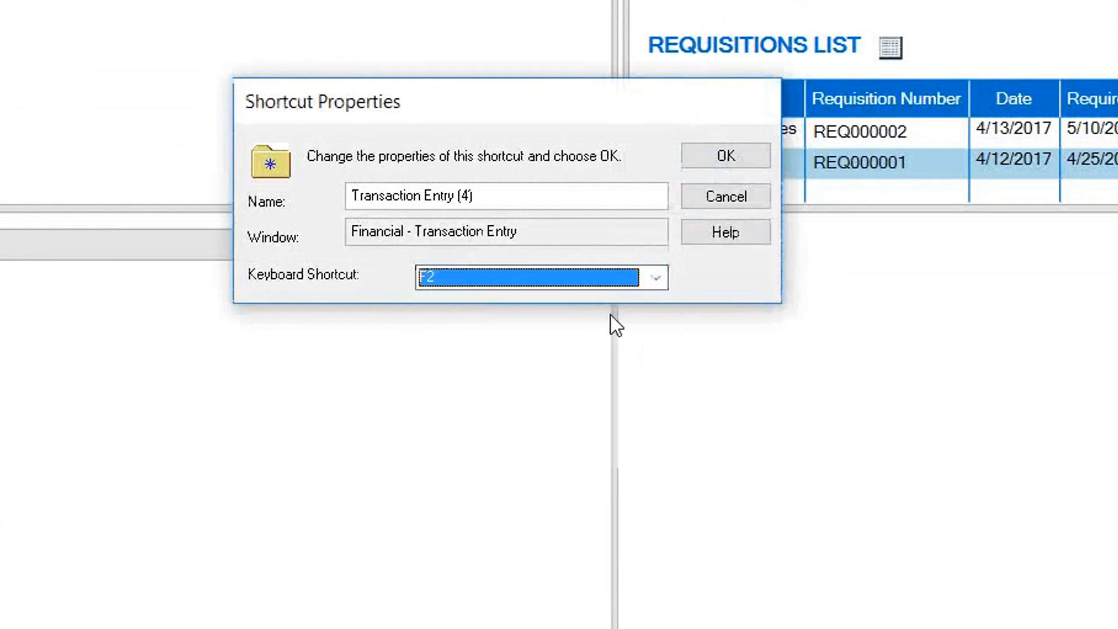
{"action": "left_click", "coordinate": [757, 159]}
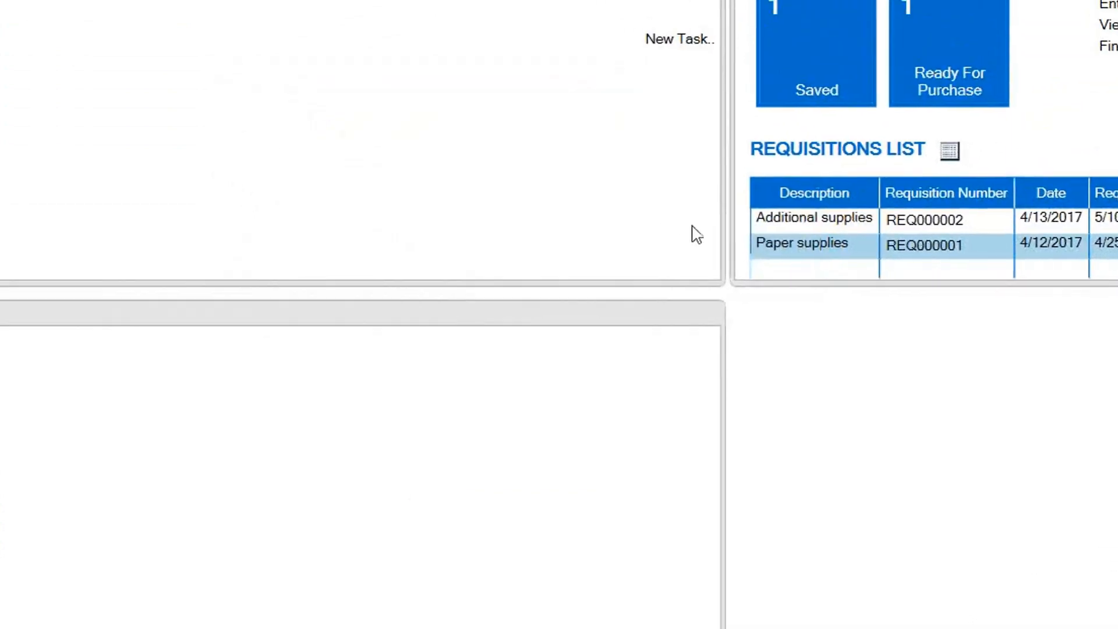
{"action": "key", "text": "F2"}
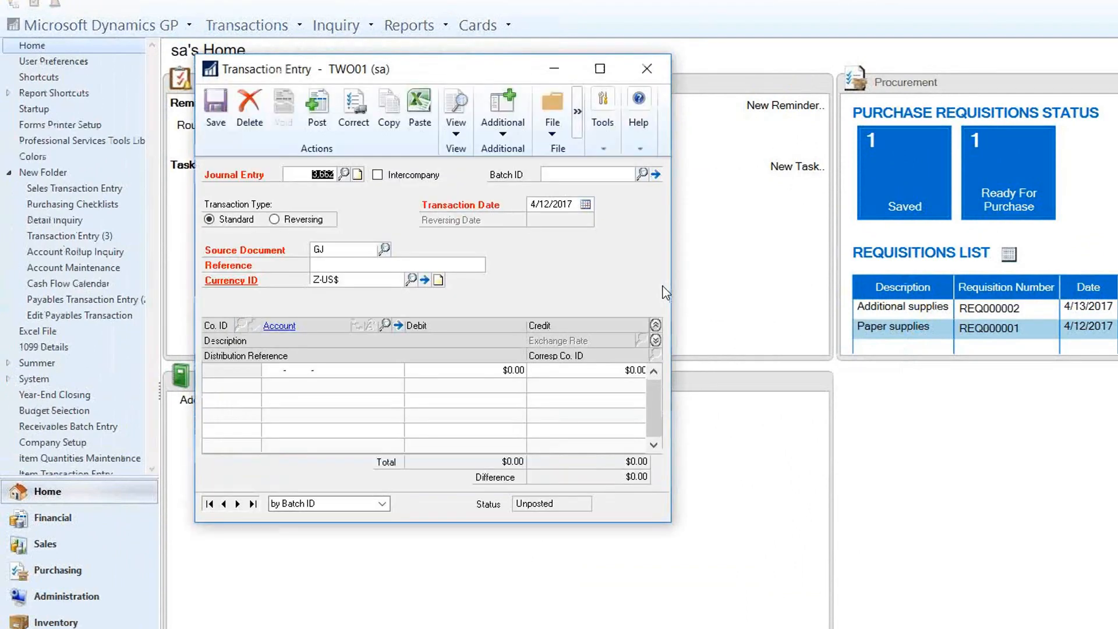
{"action": "left_click", "coordinate": [645, 73]}
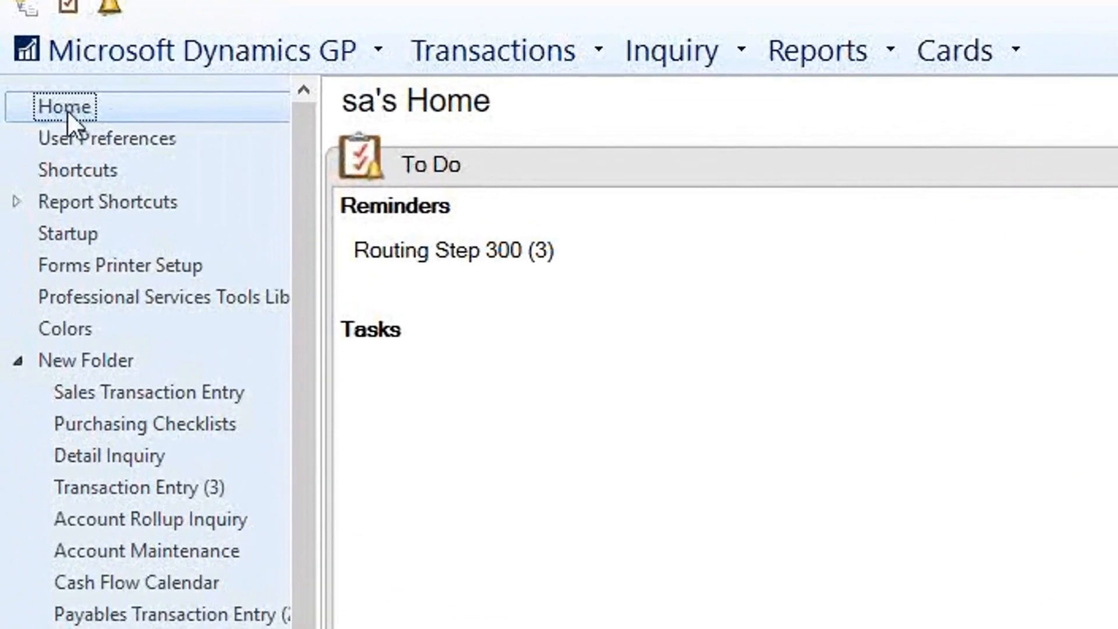
View the Add External Shortcut dialog for the Home shortcuts and close it without adding anything
{"action": "right_click", "coordinate": [68, 109]}
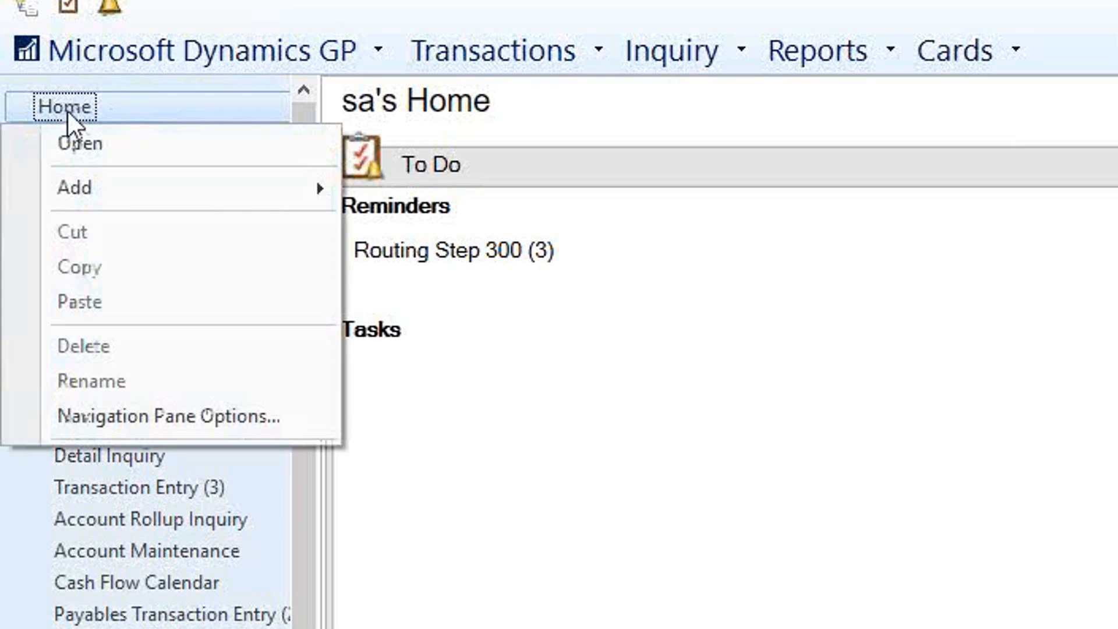
{"action": "mouse_move", "coordinate": [90, 195]}
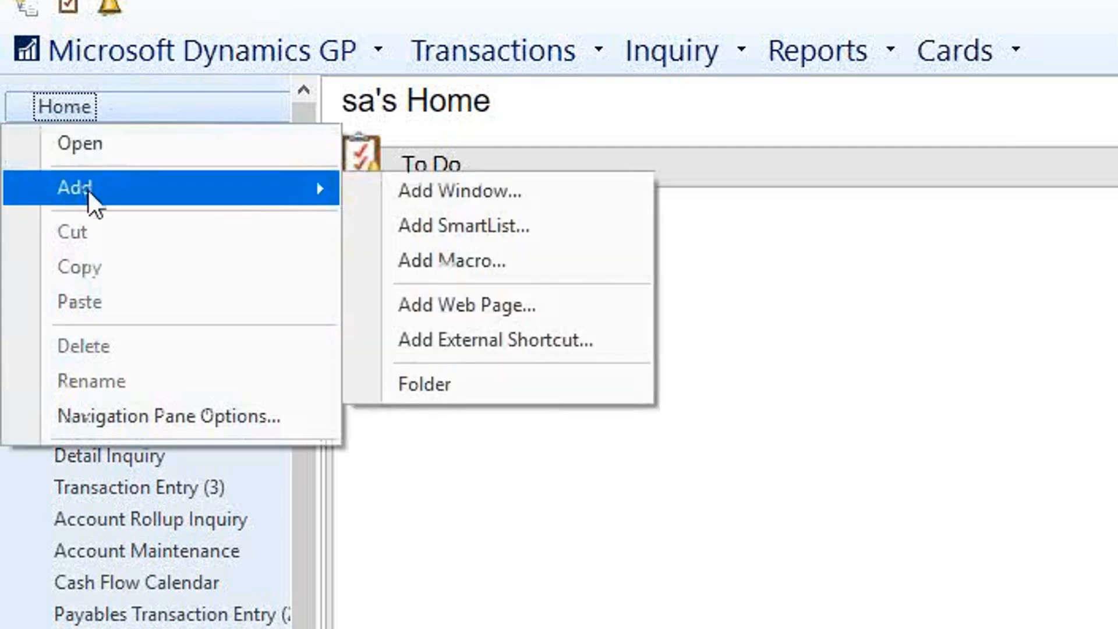
{"action": "left_click", "coordinate": [464, 339]}
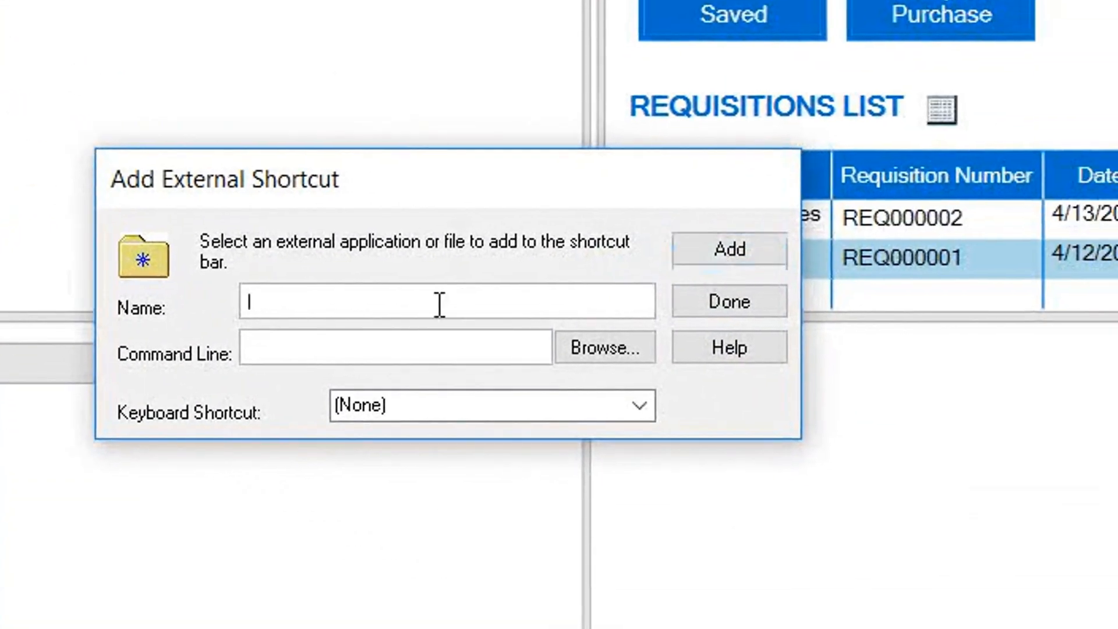
{"action": "left_click", "coordinate": [730, 304]}
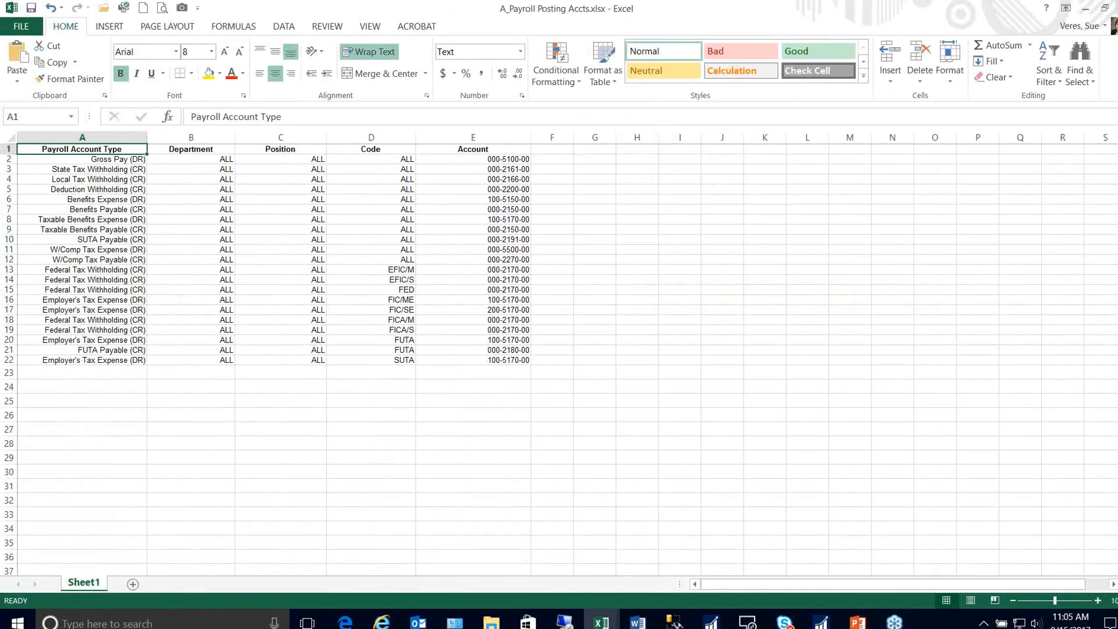
Minimize the open Excel workbooks, then examine the Excel File shortcut's target path and available keyboard shortcuts in its properties
{"action": "left_click", "coordinate": [1086, 10]}
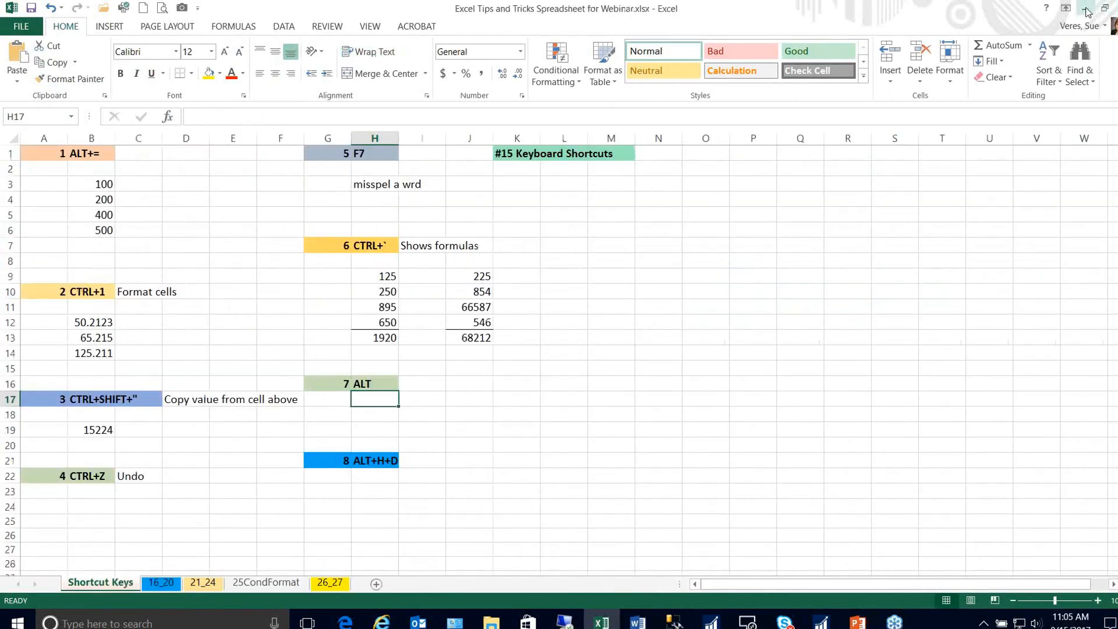
{"action": "left_click", "coordinate": [1086, 10]}
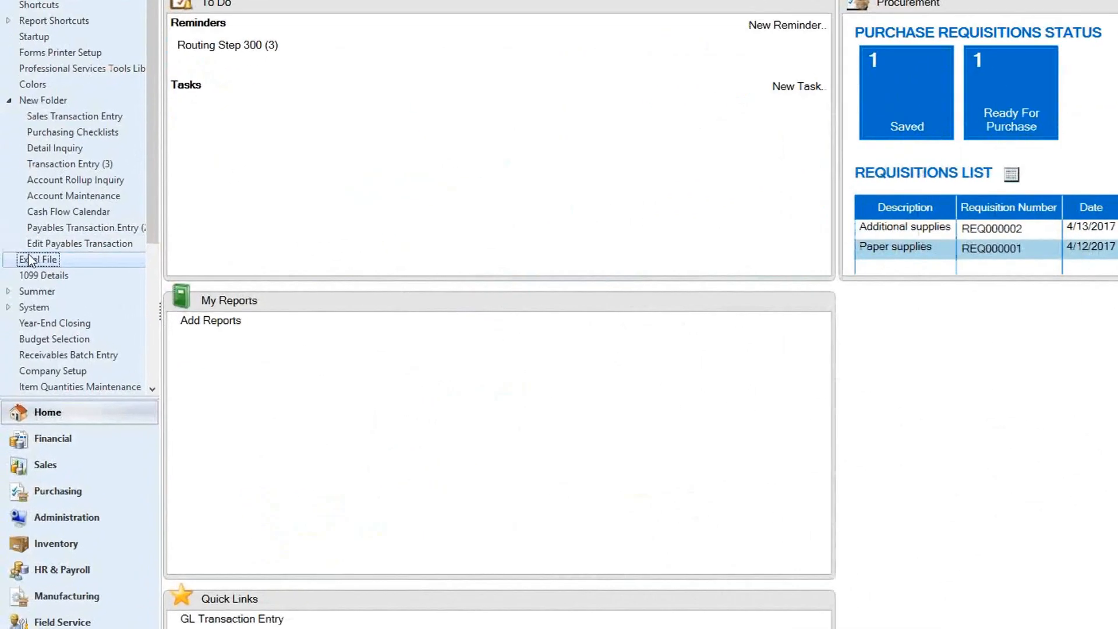
{"action": "right_click", "coordinate": [30, 260]}
{"action": "left_click", "coordinate": [41, 437]}
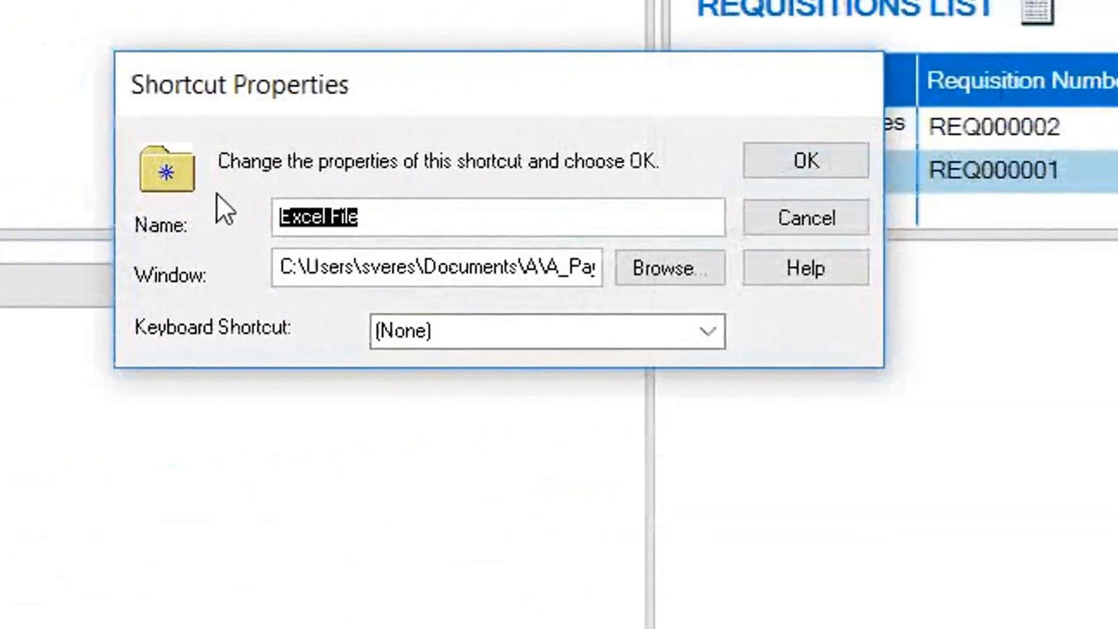
{"action": "double_click", "coordinate": [317, 274]}
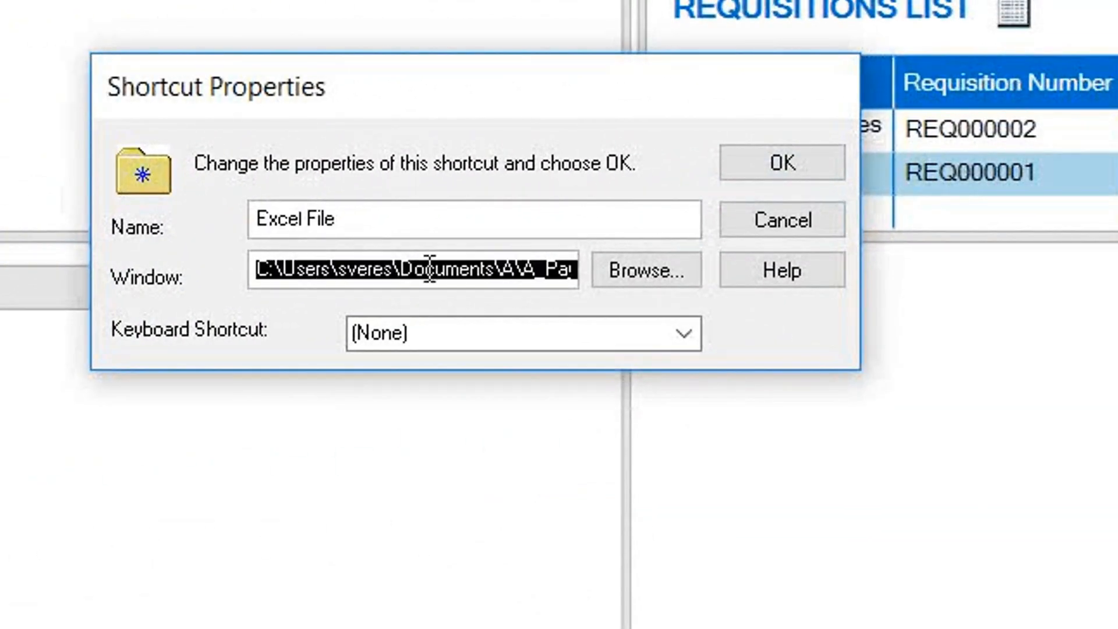
{"action": "left_click", "coordinate": [678, 336]}
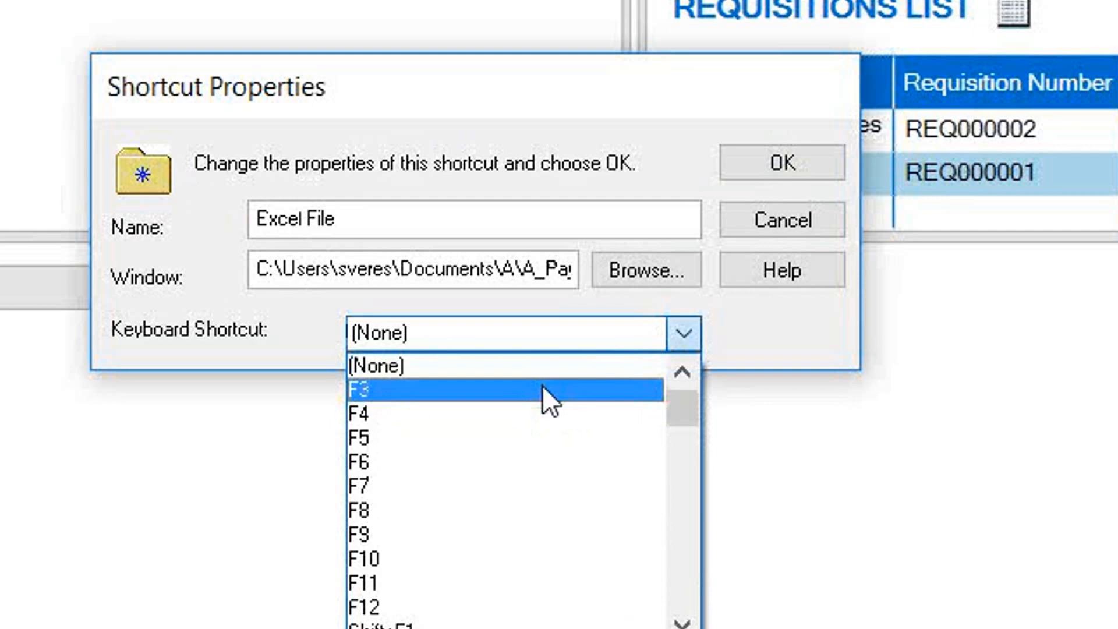
{"action": "left_click", "coordinate": [530, 155]}
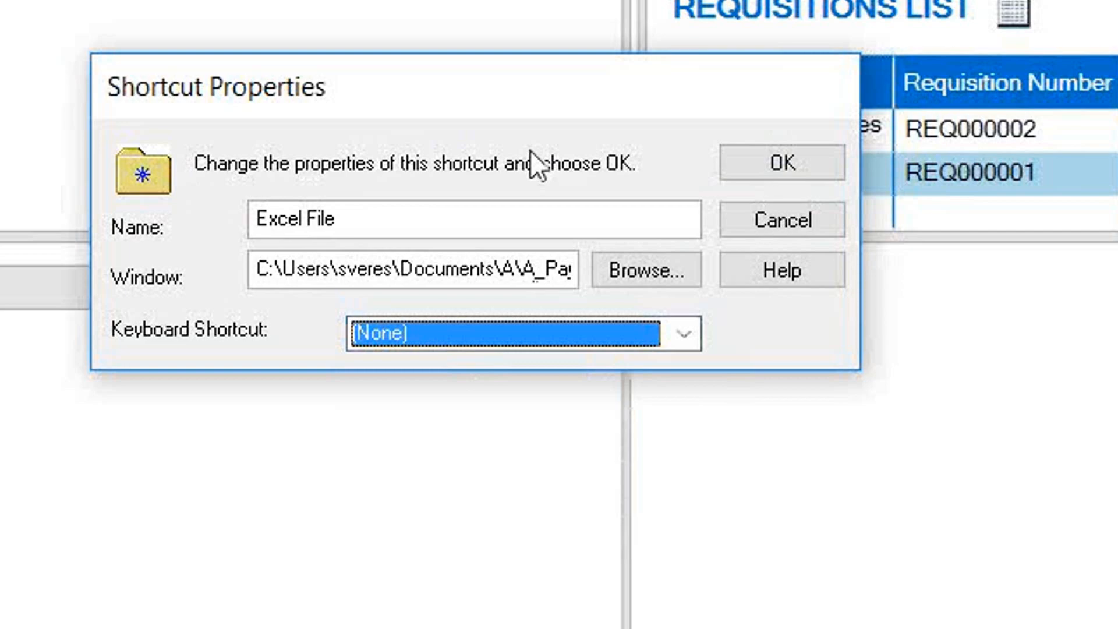
{"action": "key", "text": "Return"}
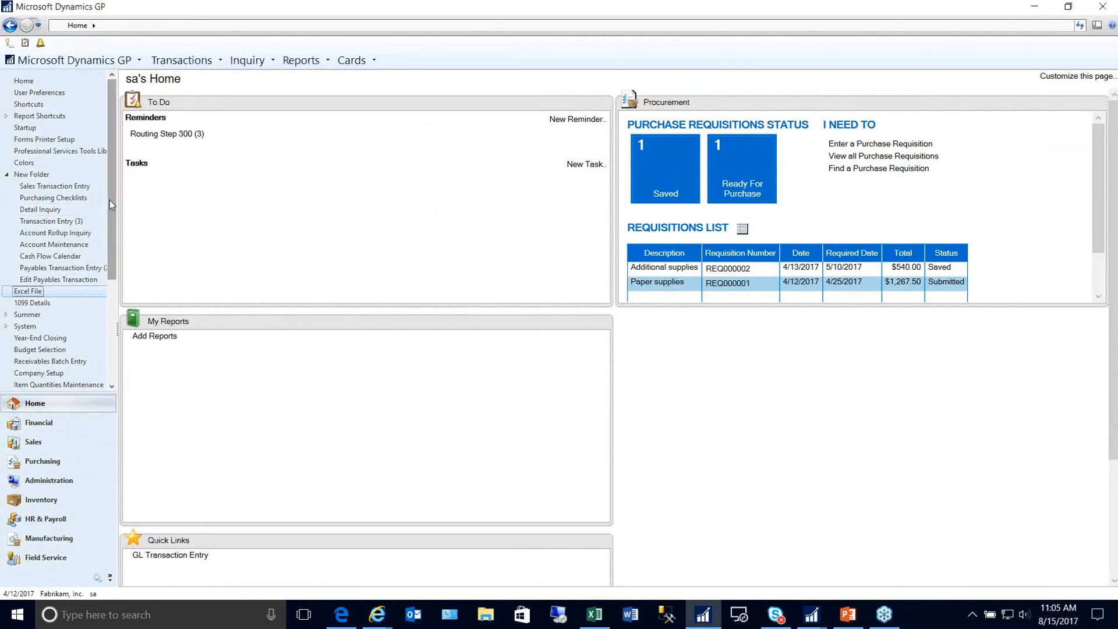
Open the Sales Transaction Entry window, check its file commands such as Add to Shortcuts, and close the window
{"action": "left_click", "coordinate": [47, 188]}
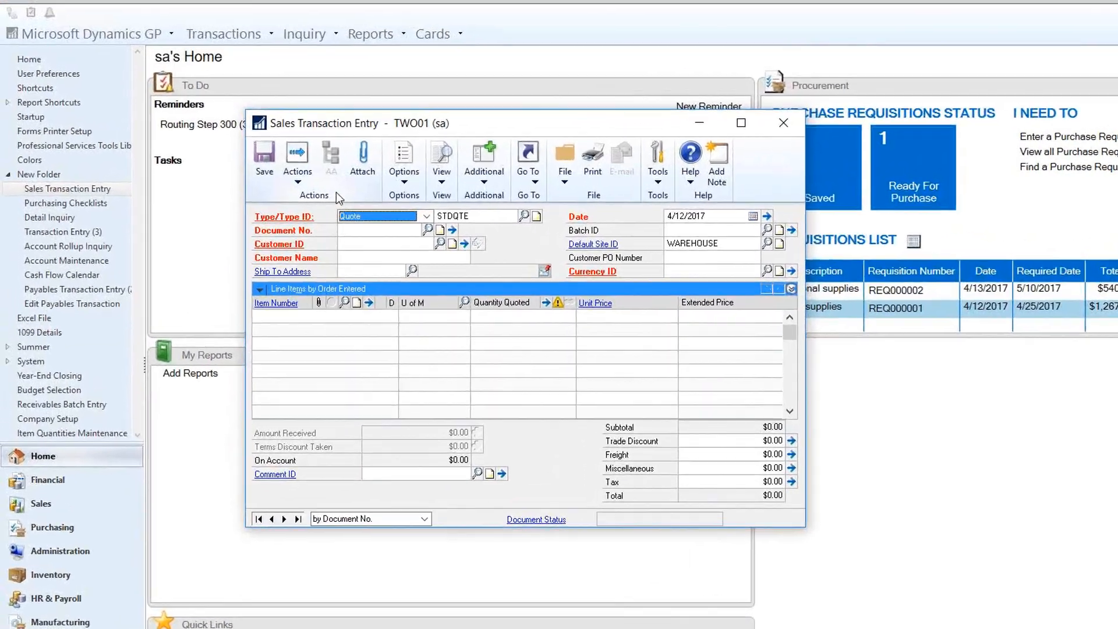
{"action": "left_click", "coordinate": [534, 162]}
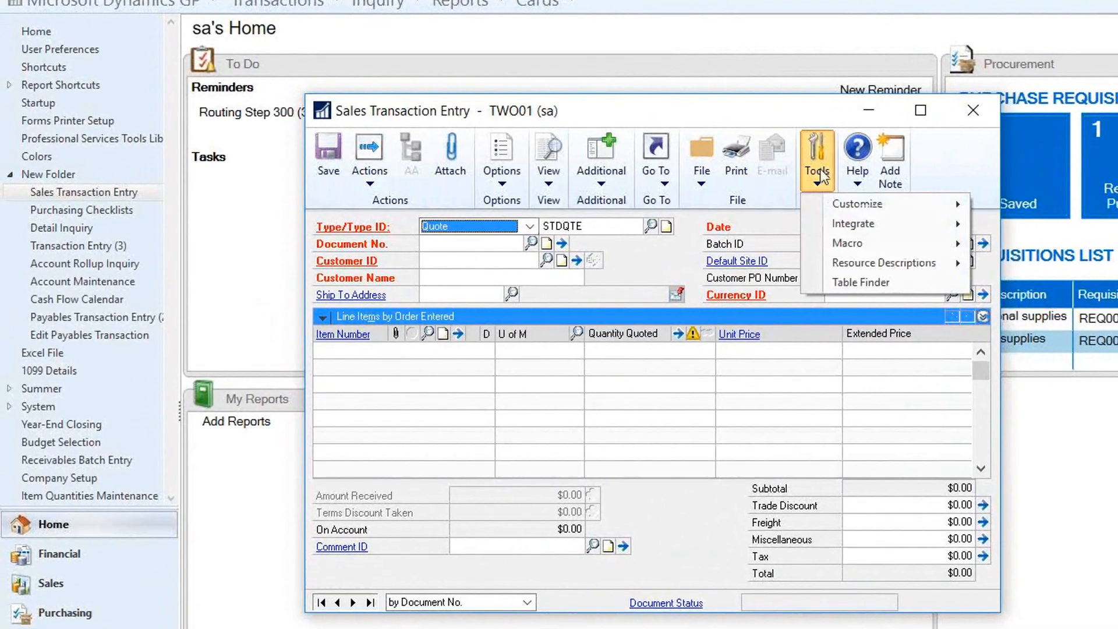
{"action": "left_click", "coordinate": [702, 166]}
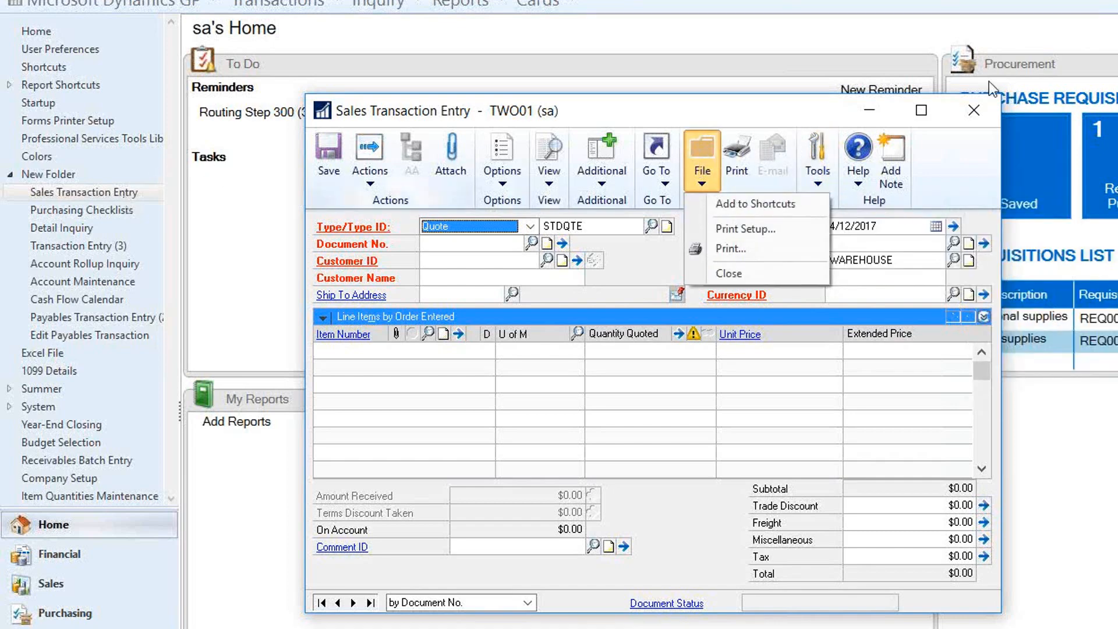
{"action": "left_click", "coordinate": [973, 110]}
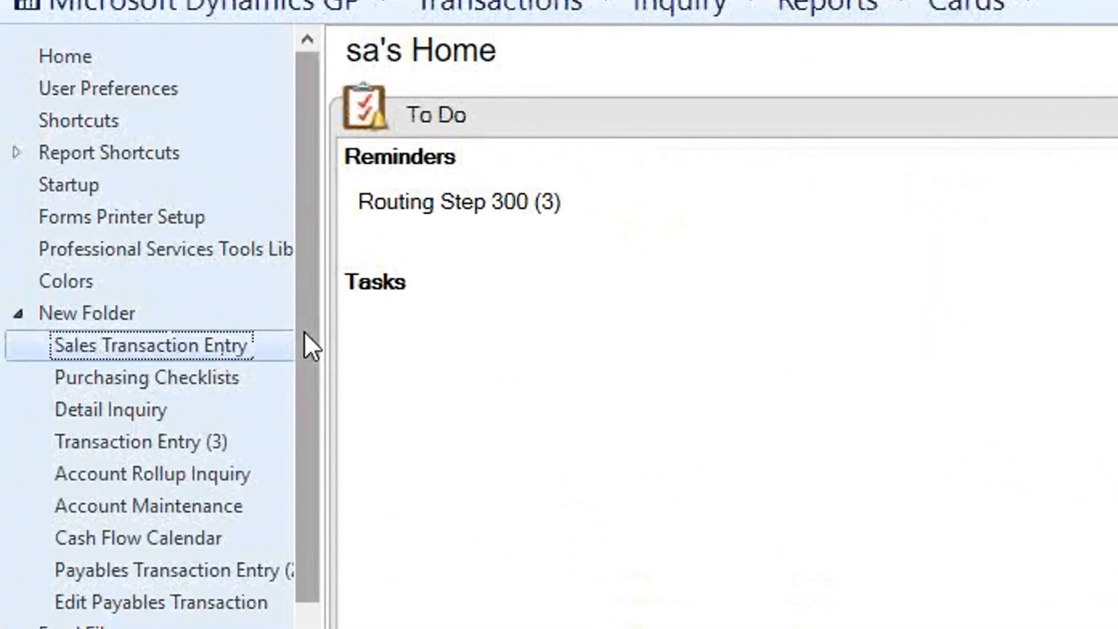
Copy the Sales Transaction Entry shortcut from New Folder into the Startup folder and check that folder's contents
{"action": "right_click", "coordinate": [167, 346]}
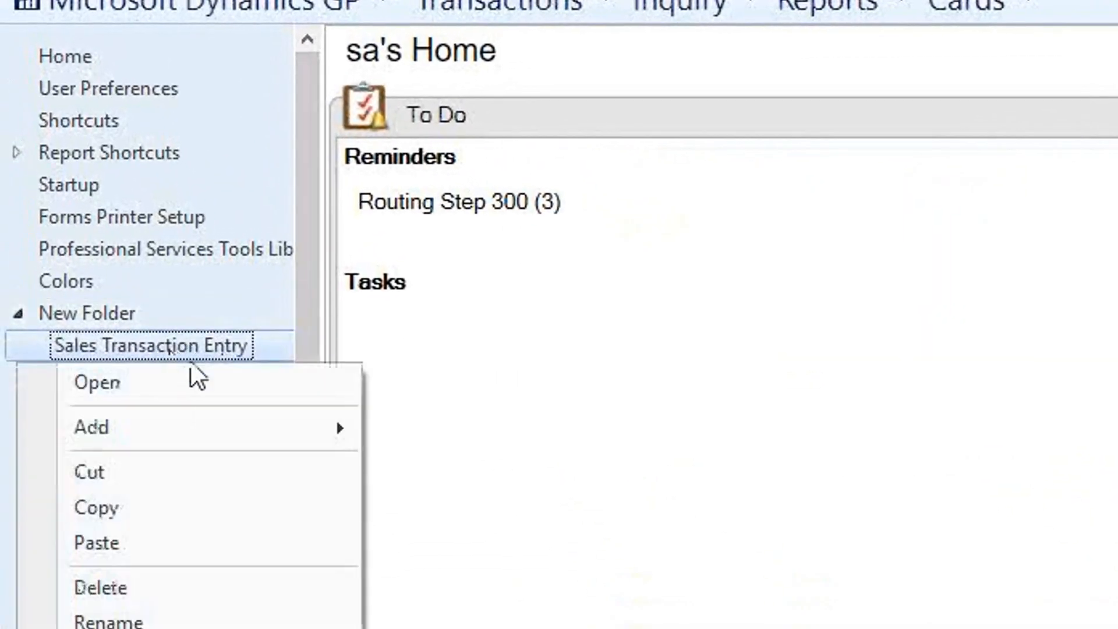
{"action": "left_click", "coordinate": [143, 504]}
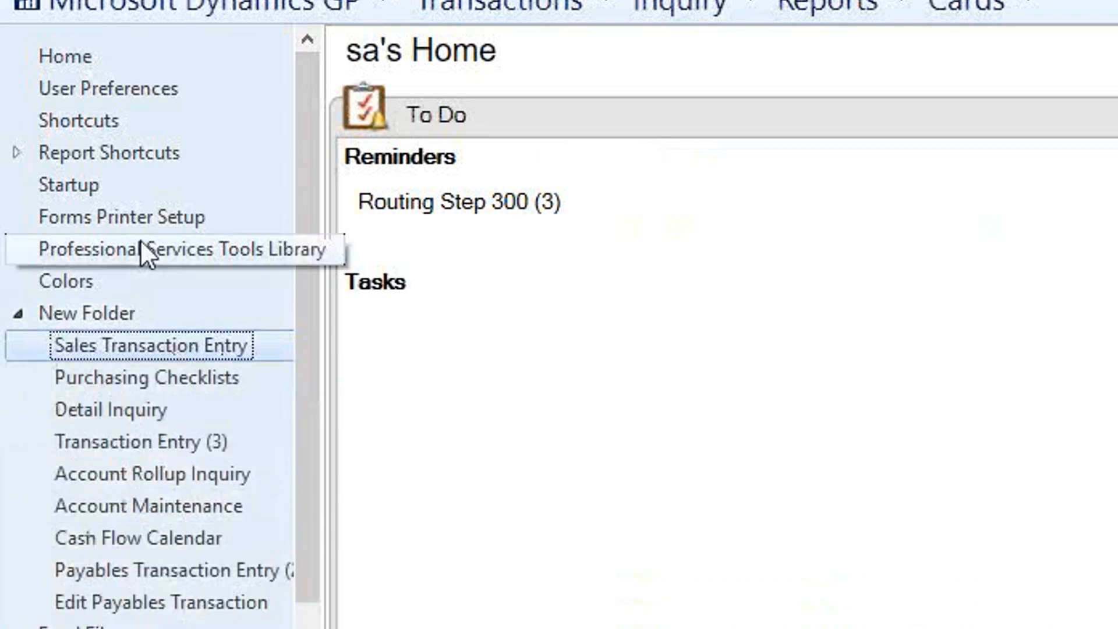
{"action": "right_click", "coordinate": [74, 191]}
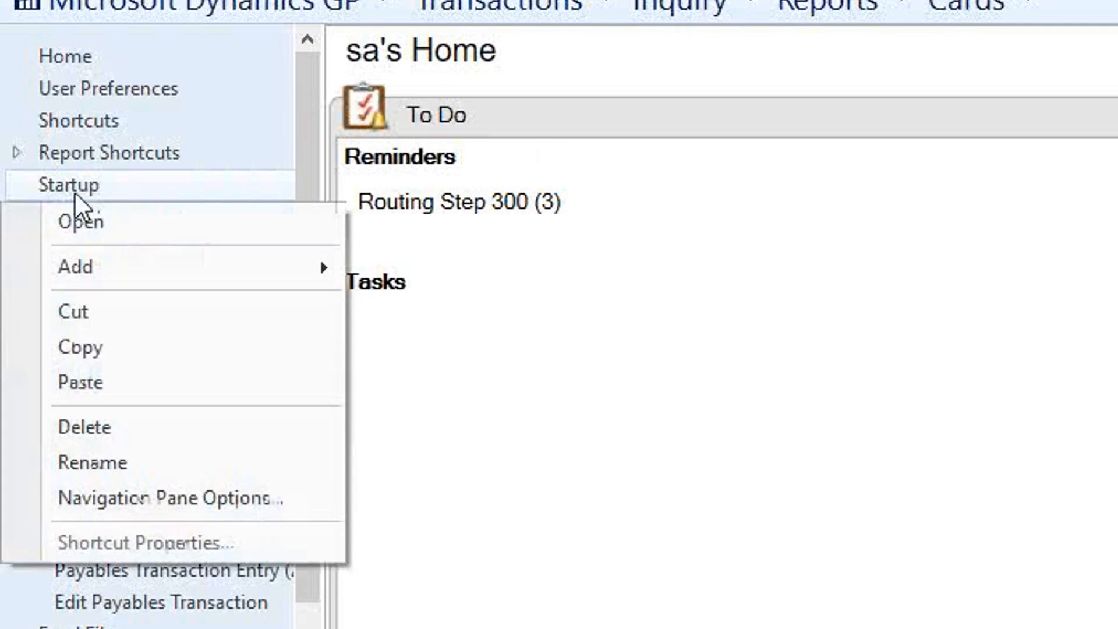
{"action": "left_click", "coordinate": [80, 381]}
{"action": "left_click", "coordinate": [18, 185]}
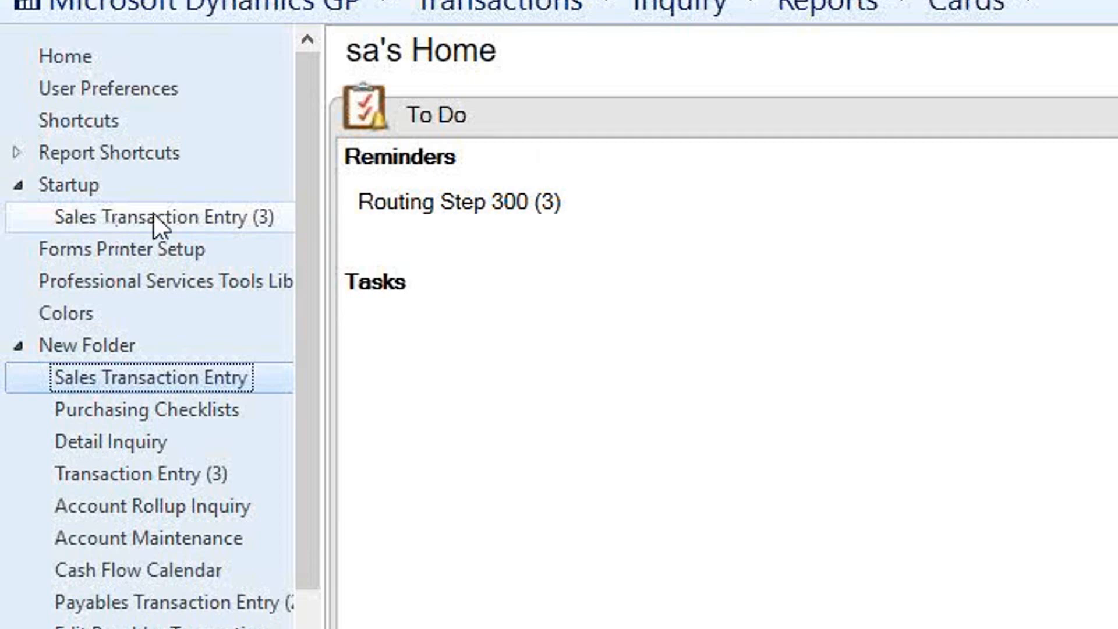
{"action": "left_click", "coordinate": [17, 185]}
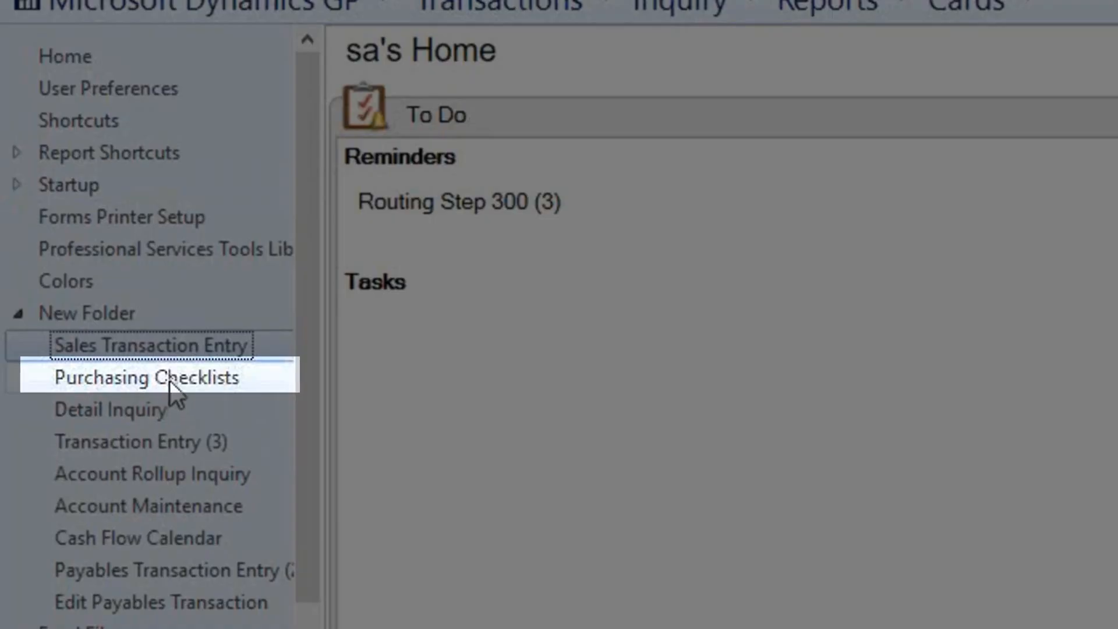
Open Purchasing Checklists from New Folder, review the frequency options, and choose Month End
{"action": "left_click", "coordinate": [168, 379]}
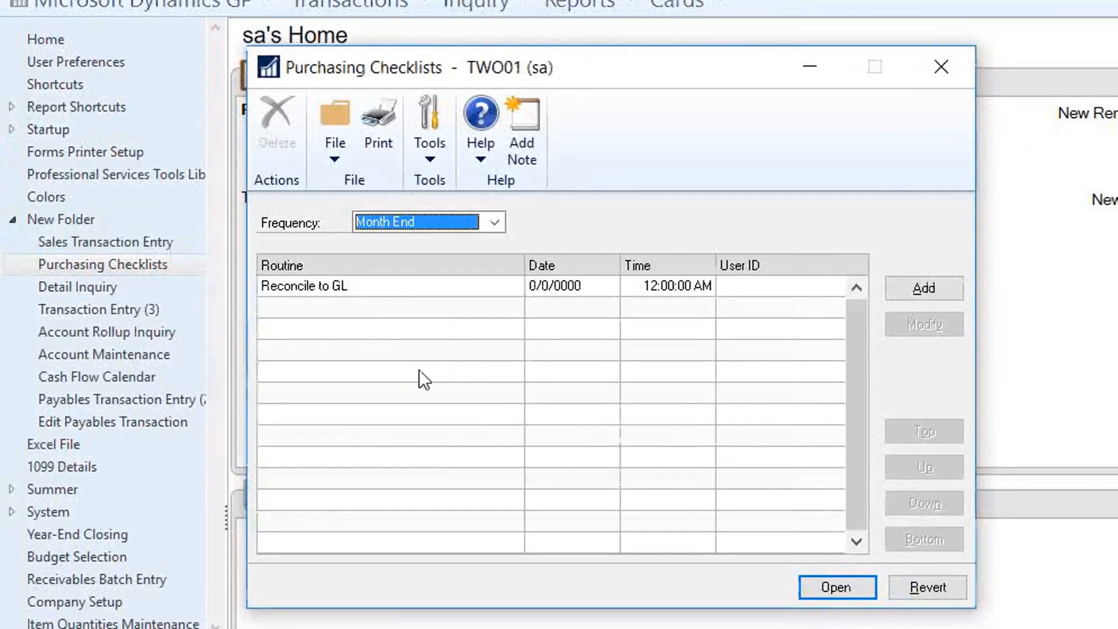
{"action": "left_click", "coordinate": [498, 222]}
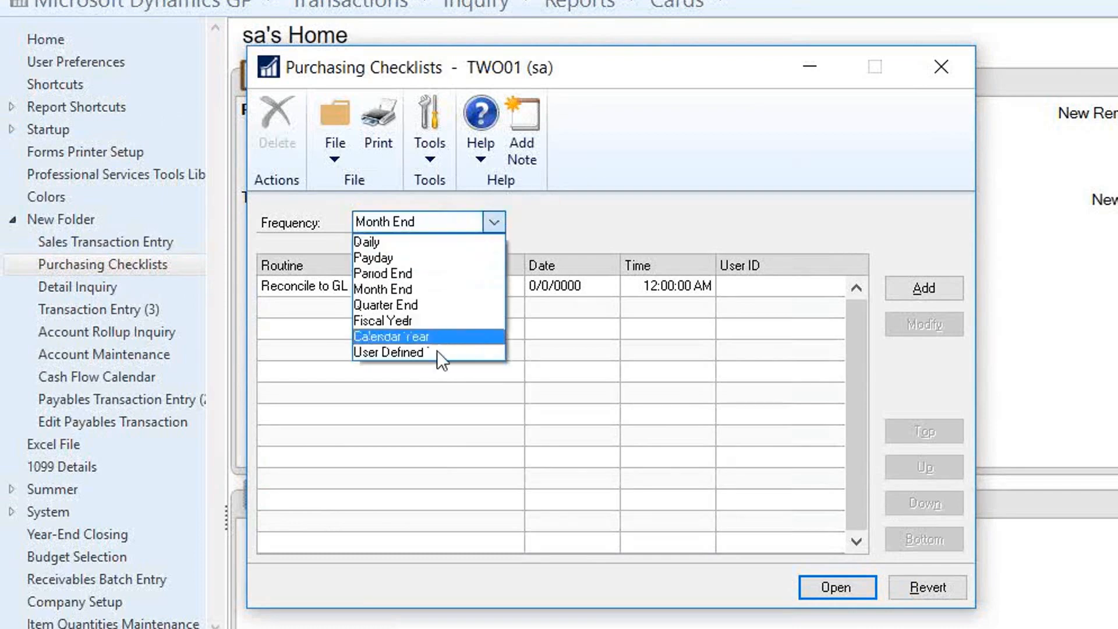
{"action": "left_click", "coordinate": [436, 289]}
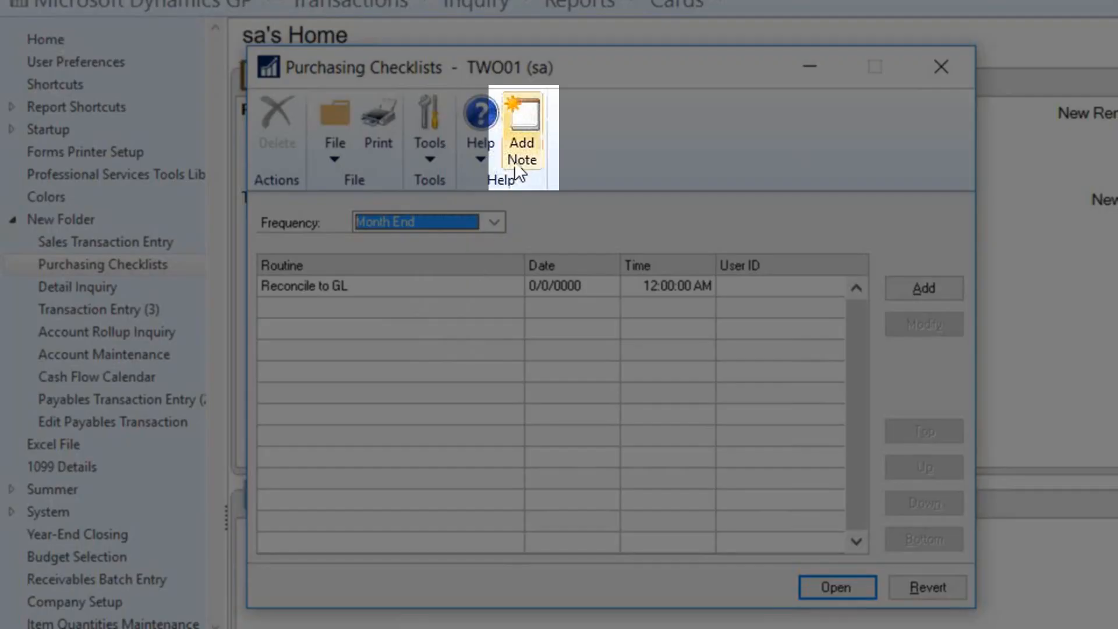
View the note of the Purchasing Checklists window, close it, and select the Reconcile to GL routine
{"action": "left_click", "coordinate": [518, 156]}
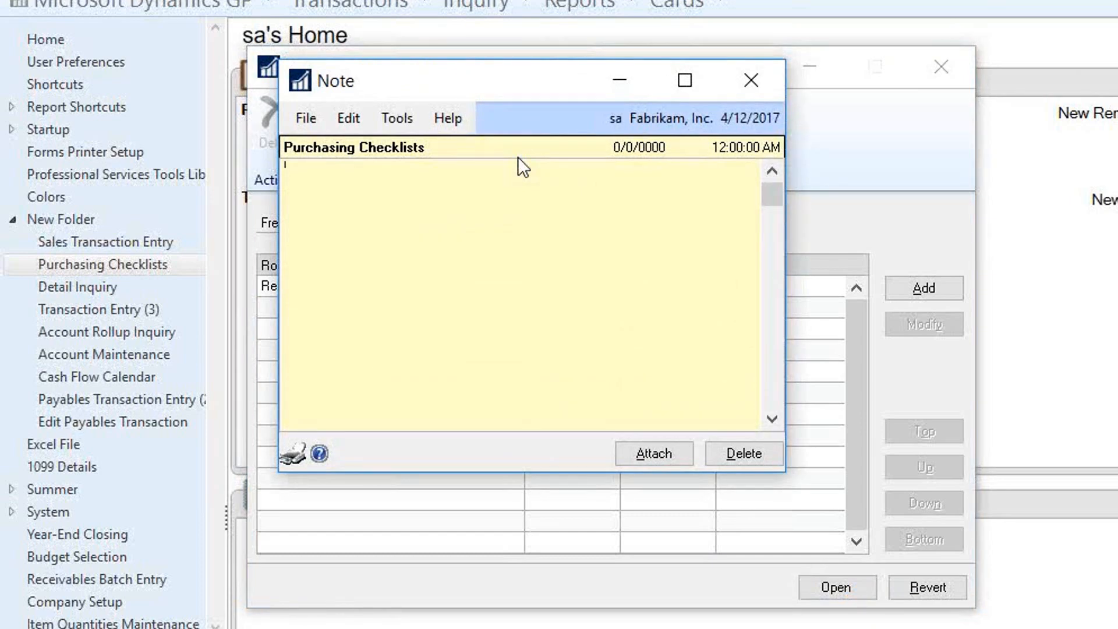
{"action": "left_click", "coordinate": [750, 80]}
{"action": "left_click", "coordinate": [407, 288]}
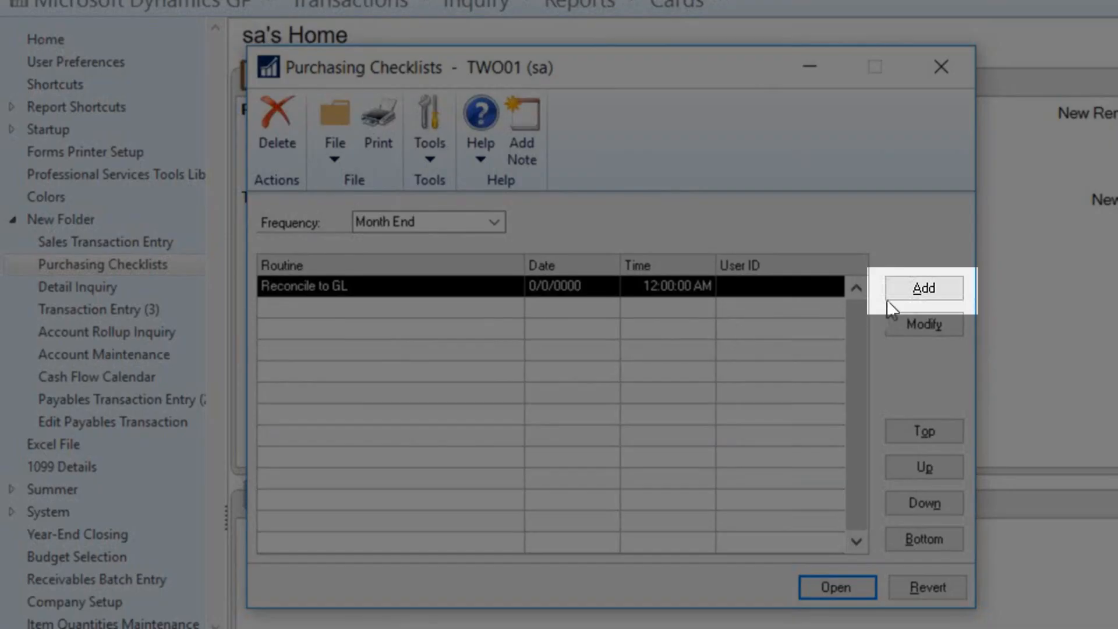
Add a month-end routine named change date to EOM with the type Microsoft Dynamics GP Window
{"action": "left_click", "coordinate": [926, 289]}
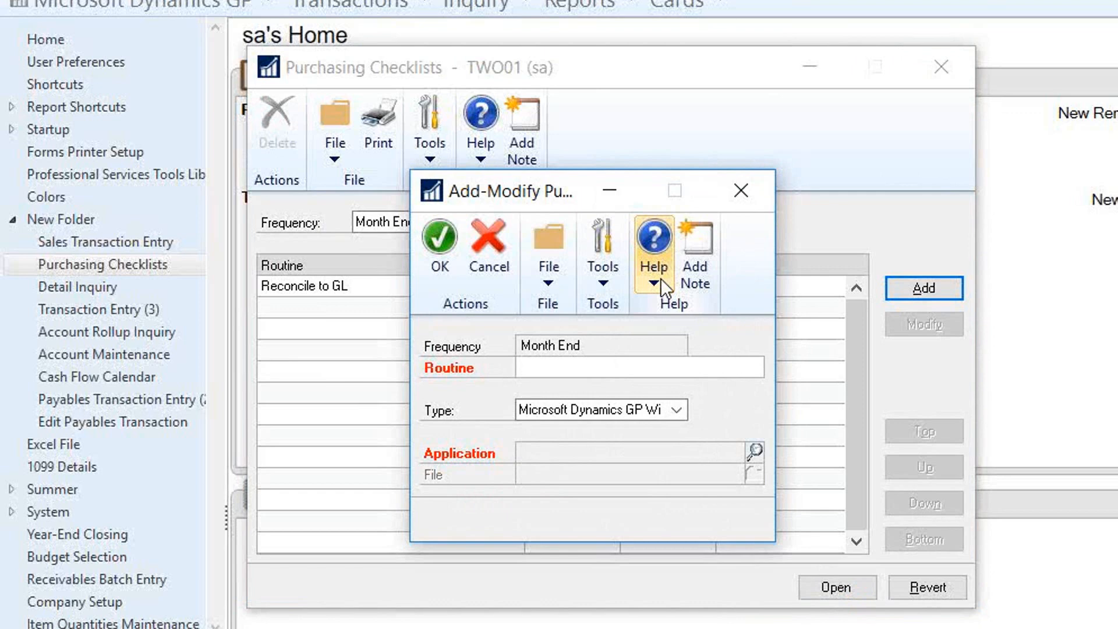
{"action": "type", "text": "change date to EG"}
{"action": "type", "text": "M"}
{"action": "left_click", "coordinate": [676, 411]}
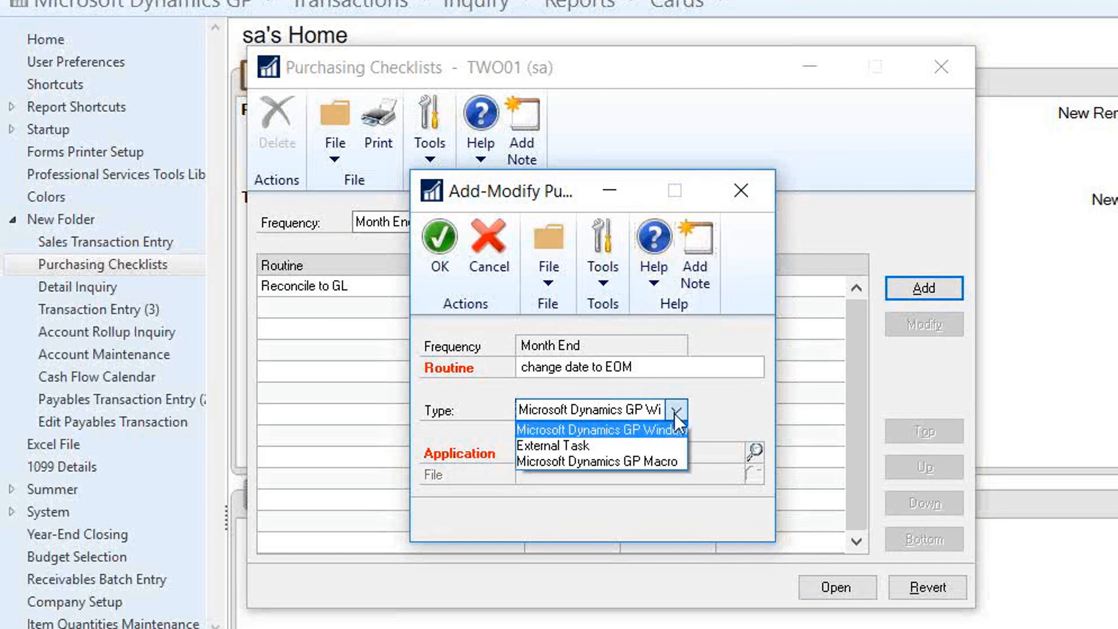
{"action": "left_click", "coordinate": [648, 431]}
Assign the User Date window from the Company series as the routine's application and save the routine
{"action": "left_click", "coordinate": [754, 450]}
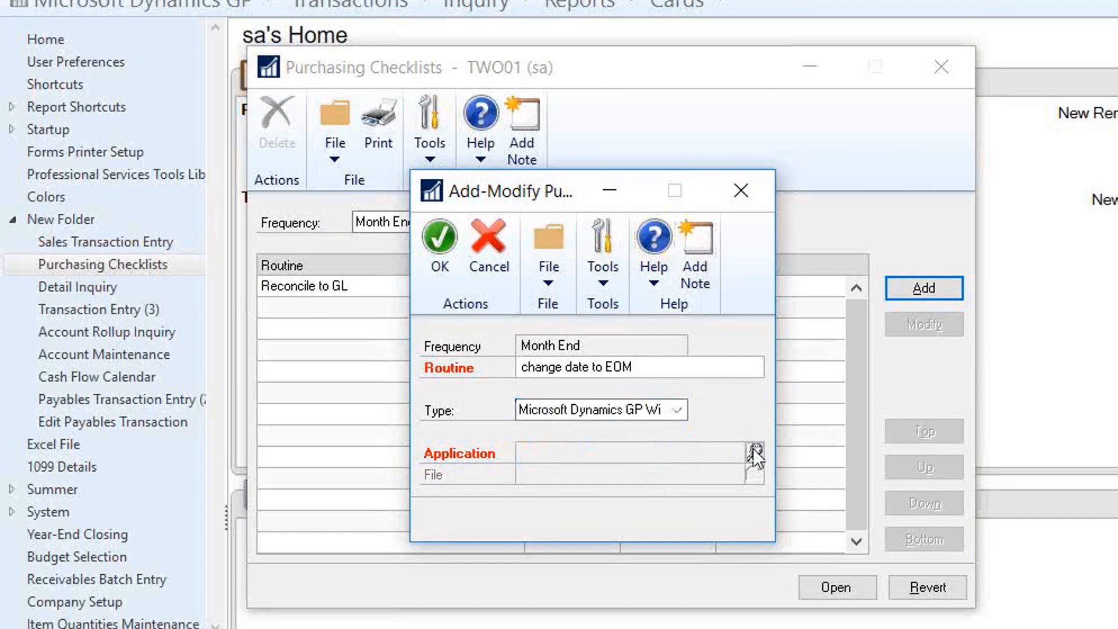
{"action": "left_click", "coordinate": [1106, 318]}
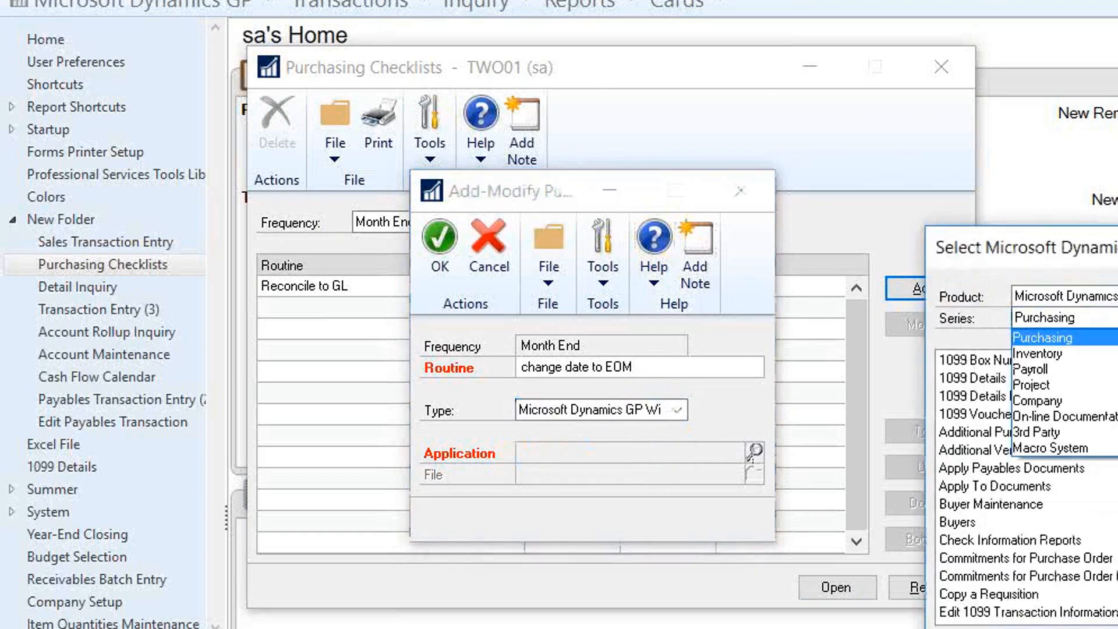
{"action": "left_click", "coordinate": [1077, 400]}
{"action": "scroll", "coordinate": [1026, 487], "scroll_direction": "down", "scroll_amount": 20}
{"action": "scroll", "coordinate": [1026, 487], "scroll_direction": "up", "scroll_amount": 2}
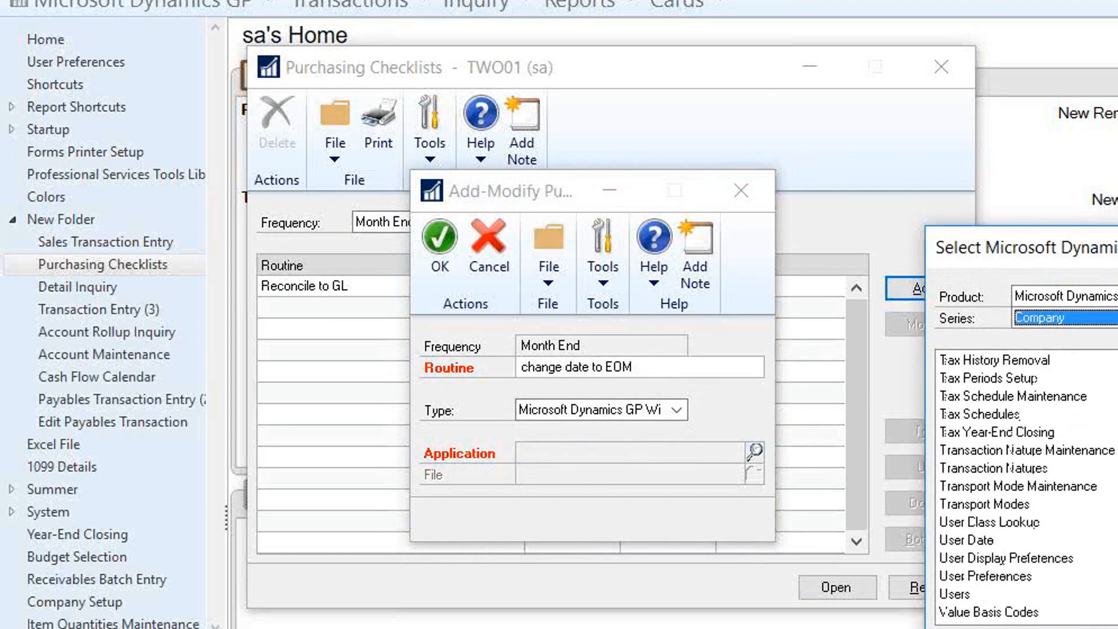
{"action": "double_click", "coordinate": [992, 540]}
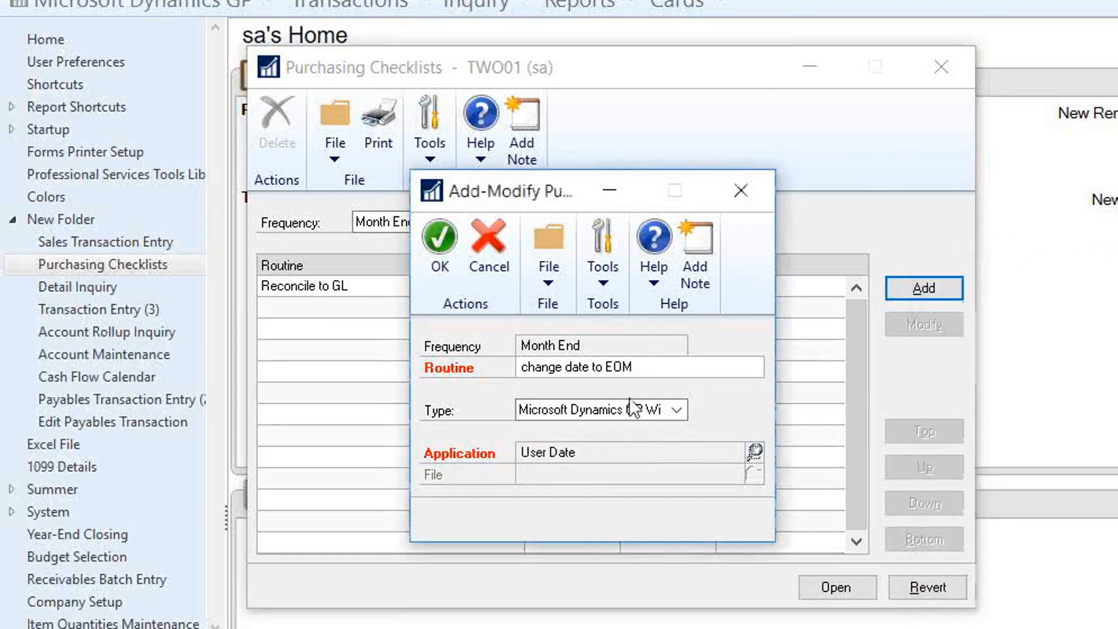
{"action": "left_click", "coordinate": [438, 257]}
Move the change date to EOM routine to the top of the checklist, test opening it, and put the windows away
{"action": "left_click", "coordinate": [369, 309]}
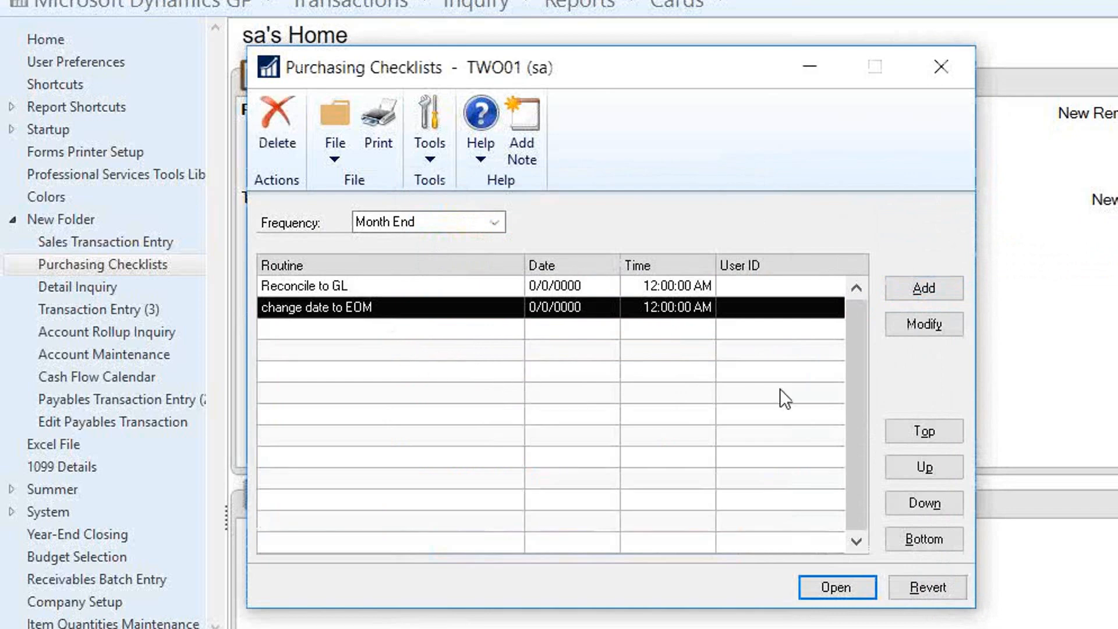
{"action": "left_click", "coordinate": [912, 432]}
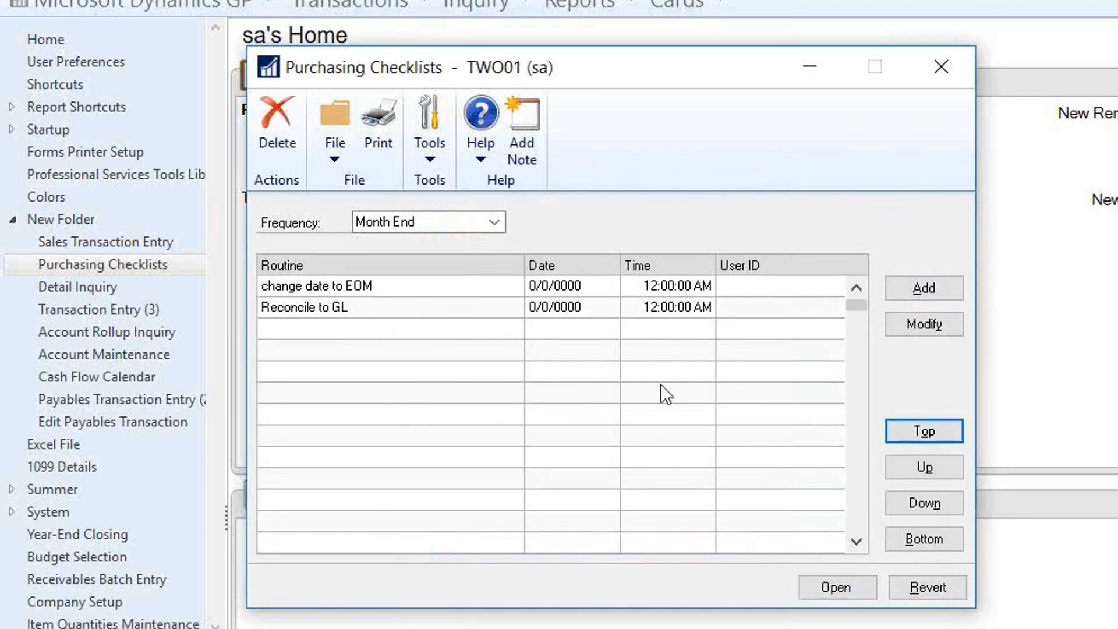
{"action": "left_click", "coordinate": [348, 288]}
{"action": "double_click", "coordinate": [357, 282]}
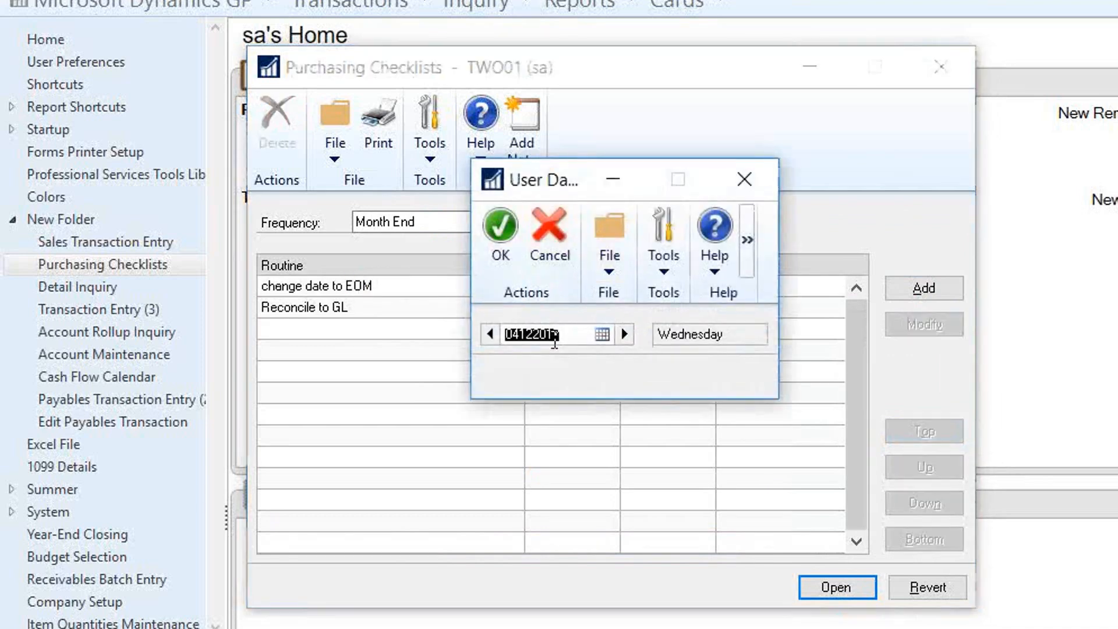
{"action": "left_click", "coordinate": [738, 176]}
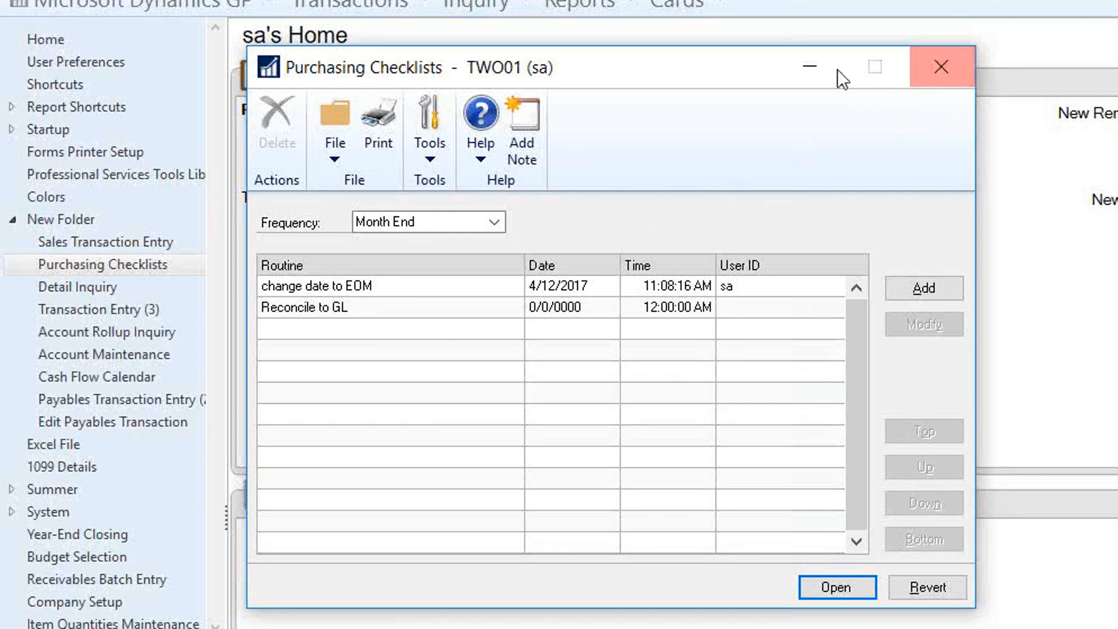
{"action": "left_click", "coordinate": [810, 67]}
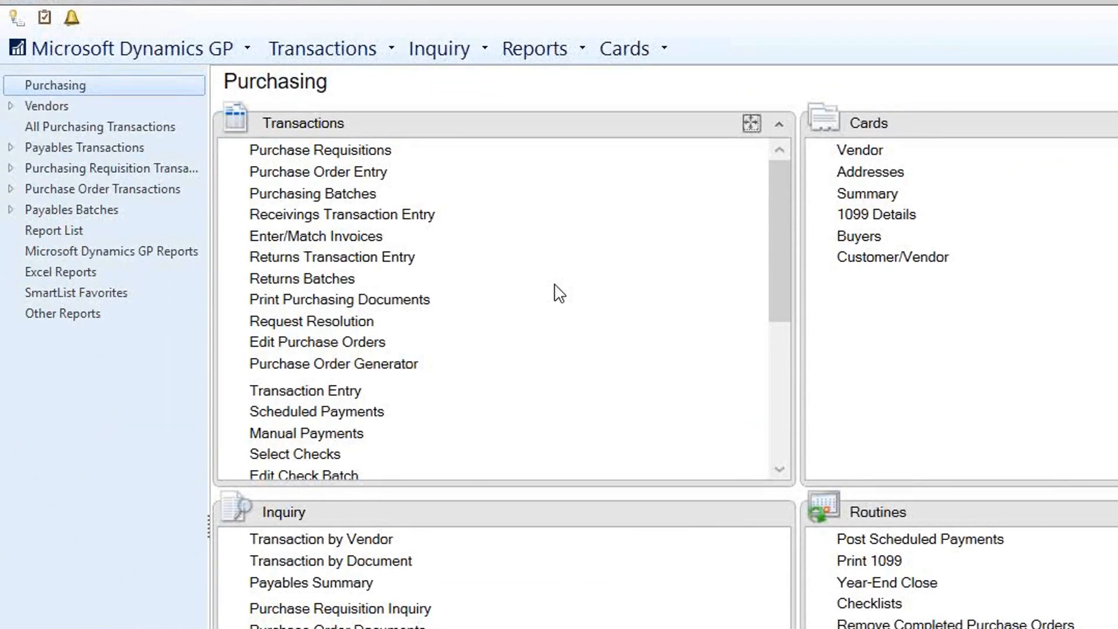
Start recording a macro into Test.mac in the Documents folder, replacing the existing file
{"action": "left_click", "coordinate": [164, 60]}
{"action": "mouse_move", "coordinate": [142, 182]}
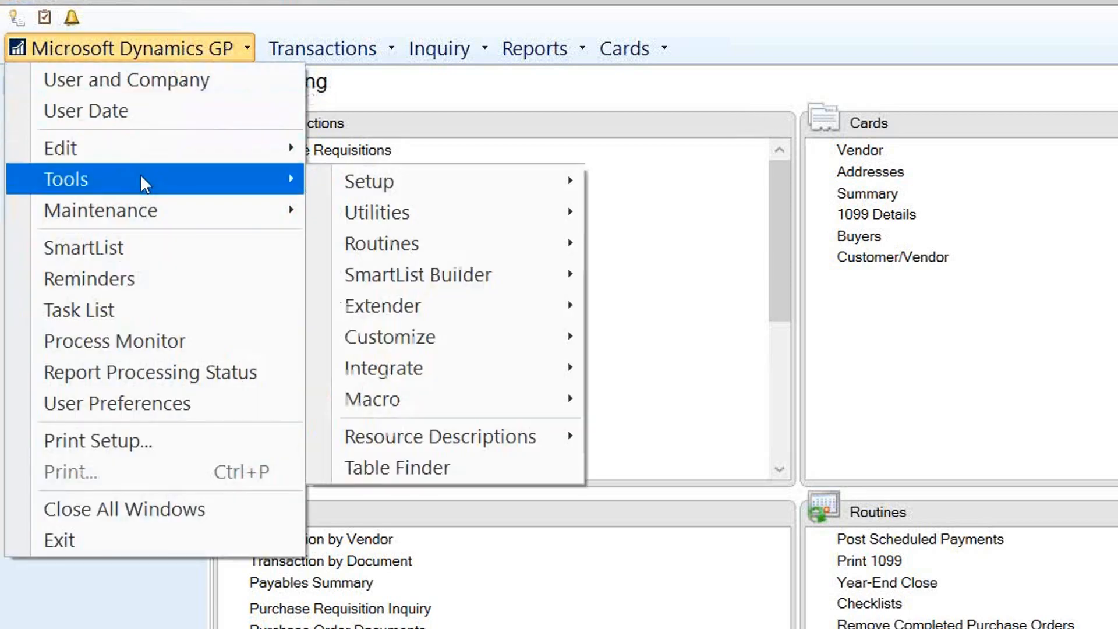
{"action": "mouse_move", "coordinate": [429, 394]}
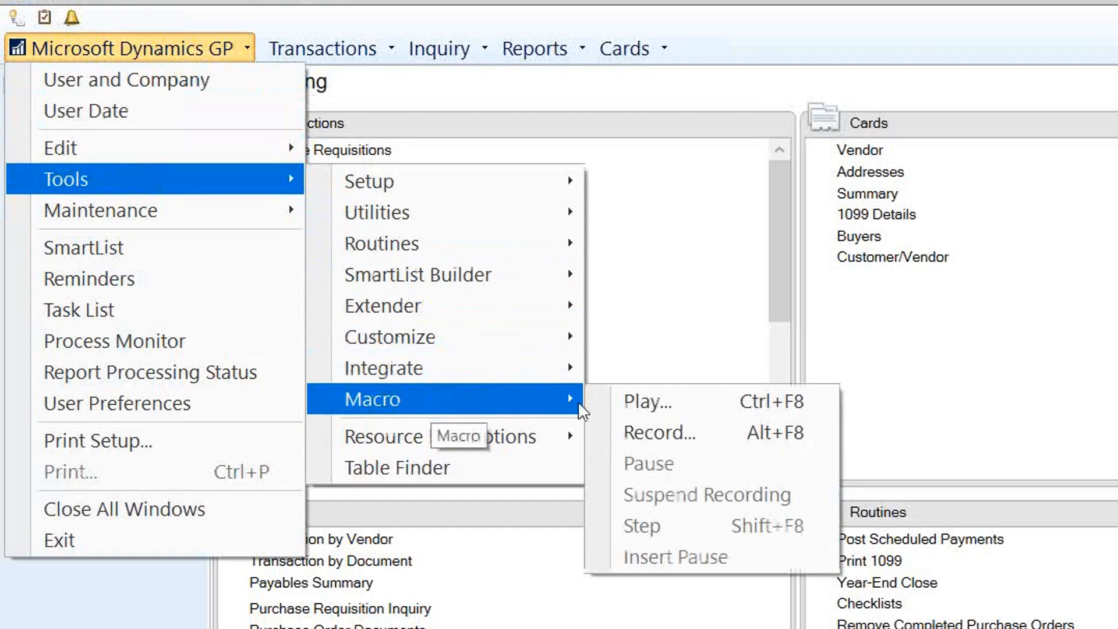
{"action": "left_click", "coordinate": [664, 432]}
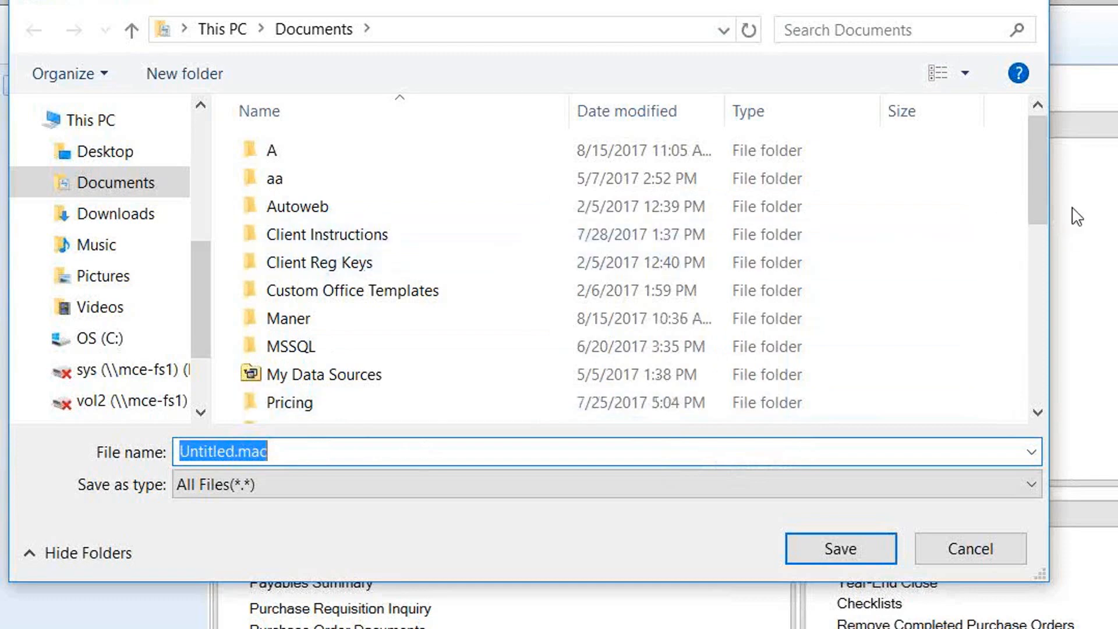
{"action": "scroll", "coordinate": [909, 221], "scroll_direction": "down", "scroll_amount": 6}
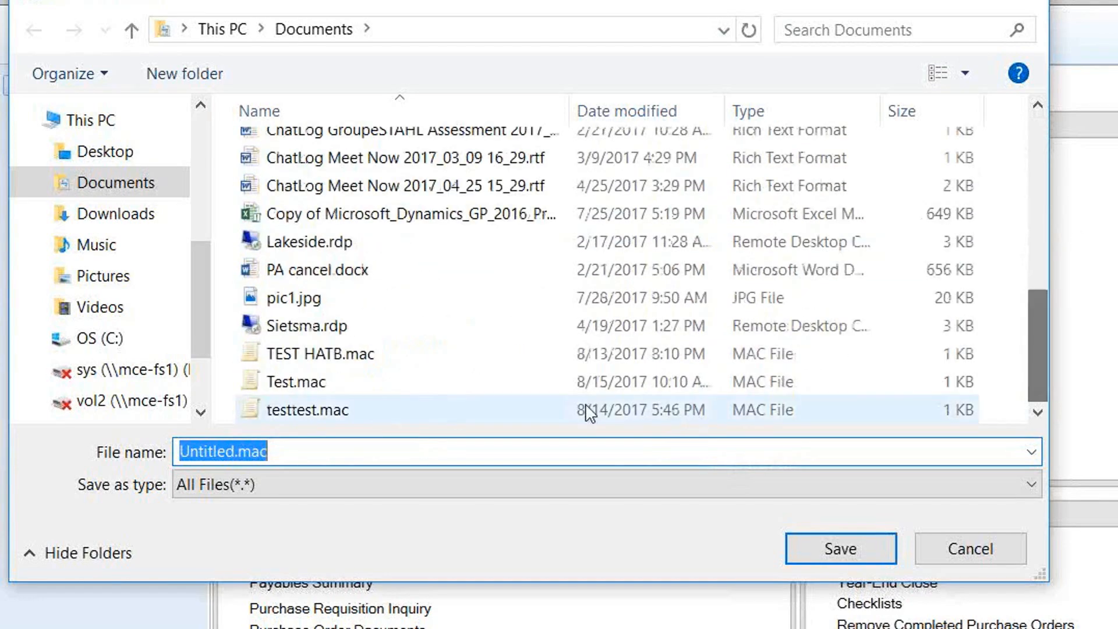
{"action": "left_click", "coordinate": [356, 382]}
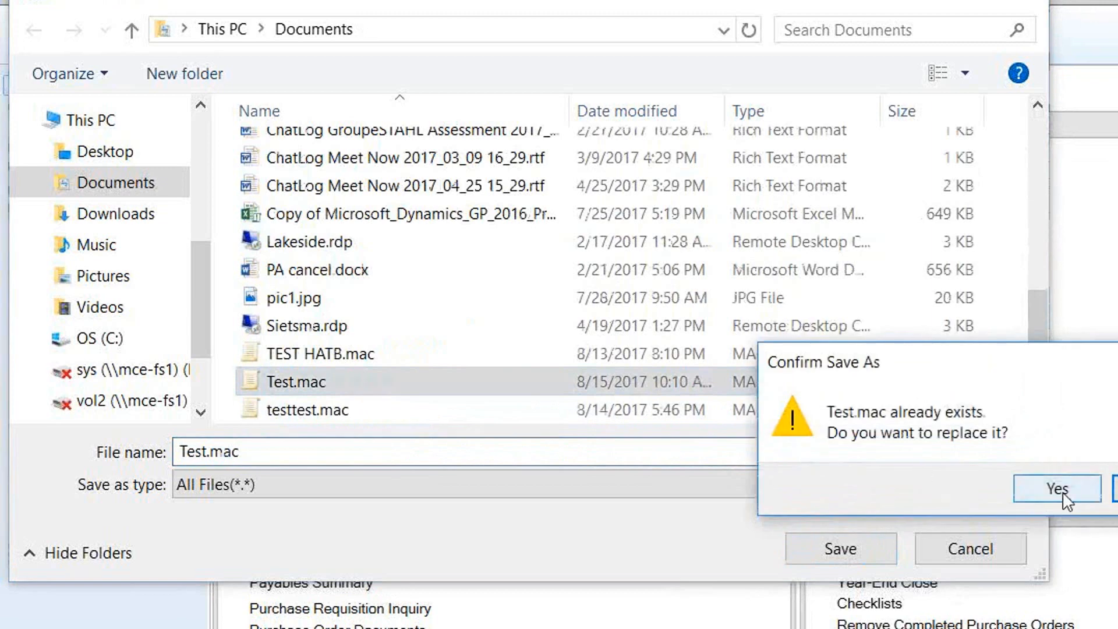
{"action": "left_click", "coordinate": [1063, 495]}
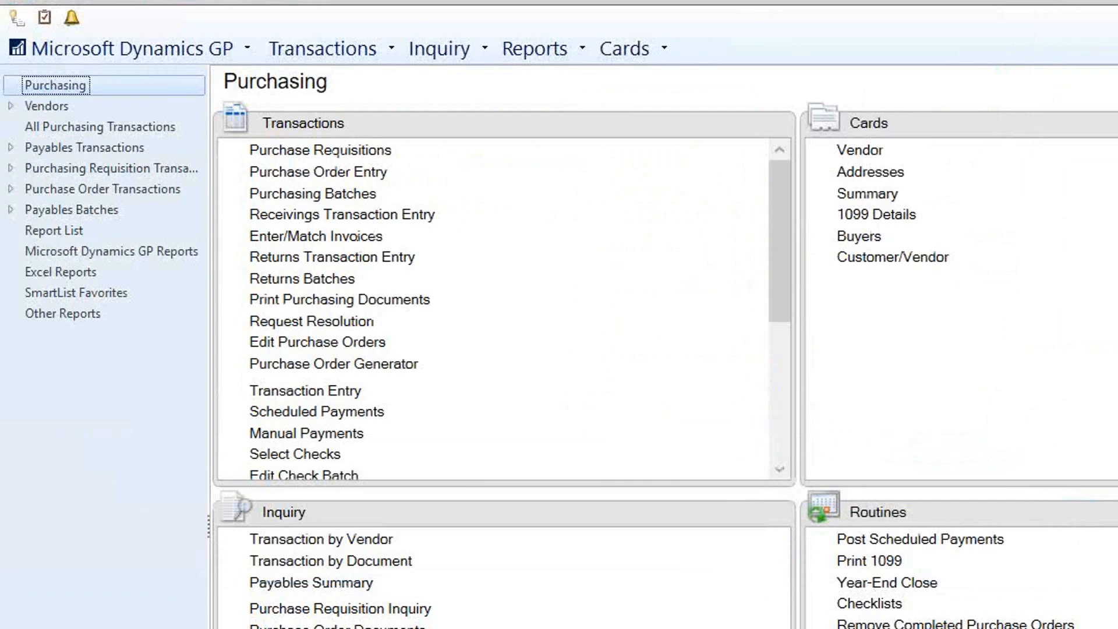
Open the demo option of the Historical Aged Trial Balance in Payables Trial Balance Reports and select its Print/Age as of date
{"action": "left_click", "coordinate": [1115, 150]}
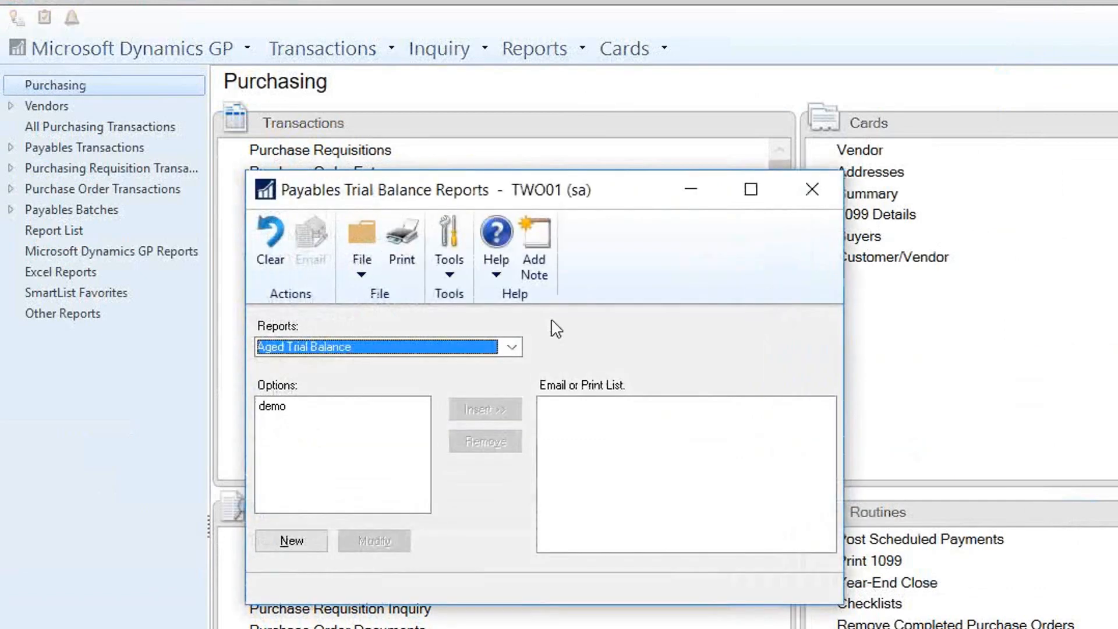
{"action": "left_click", "coordinate": [513, 348]}
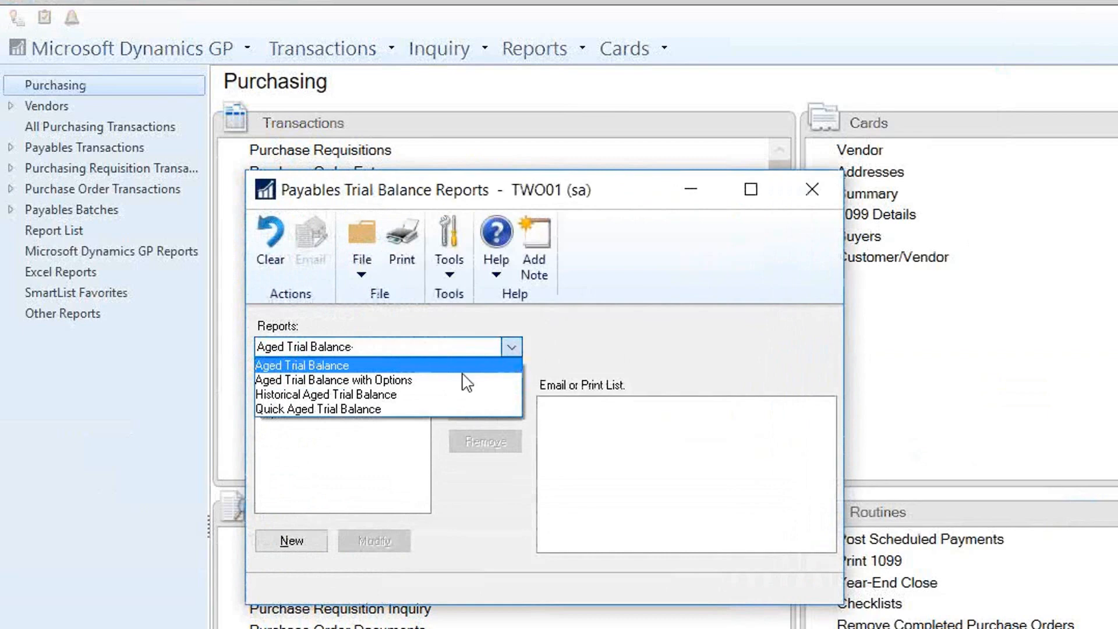
{"action": "left_click", "coordinate": [412, 401]}
{"action": "left_click", "coordinate": [328, 407]}
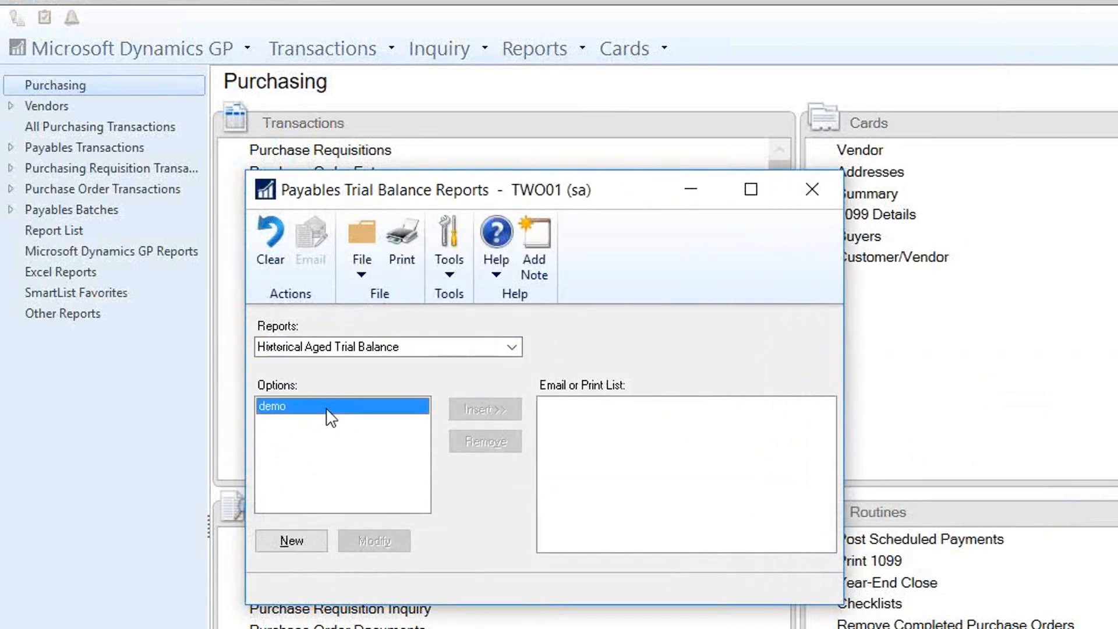
{"action": "left_click", "coordinate": [374, 540]}
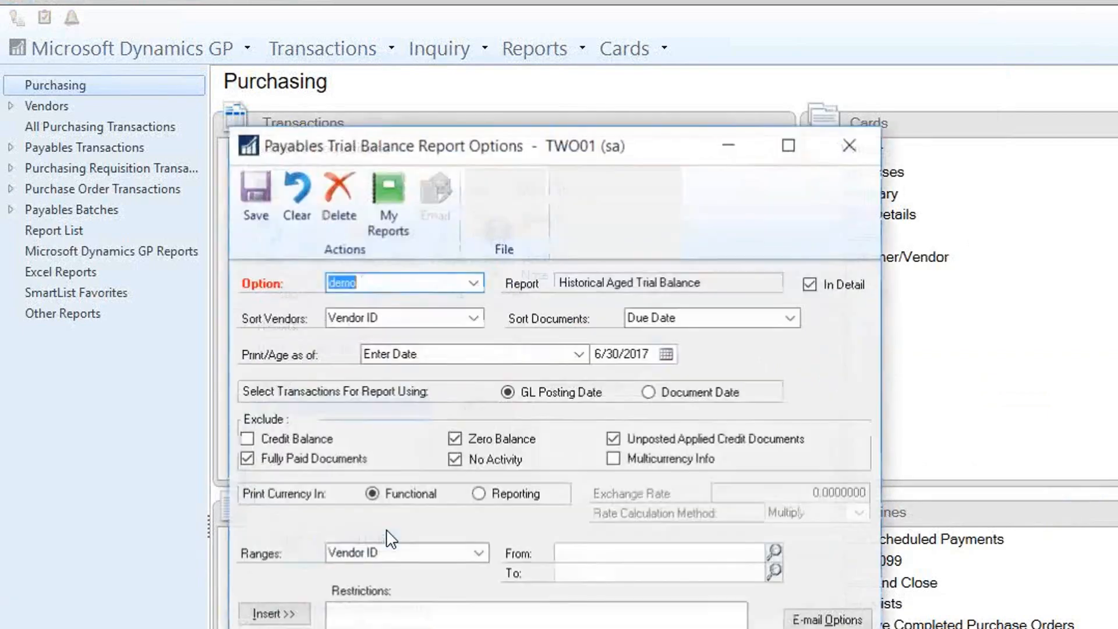
{"action": "left_click", "coordinate": [627, 353]}
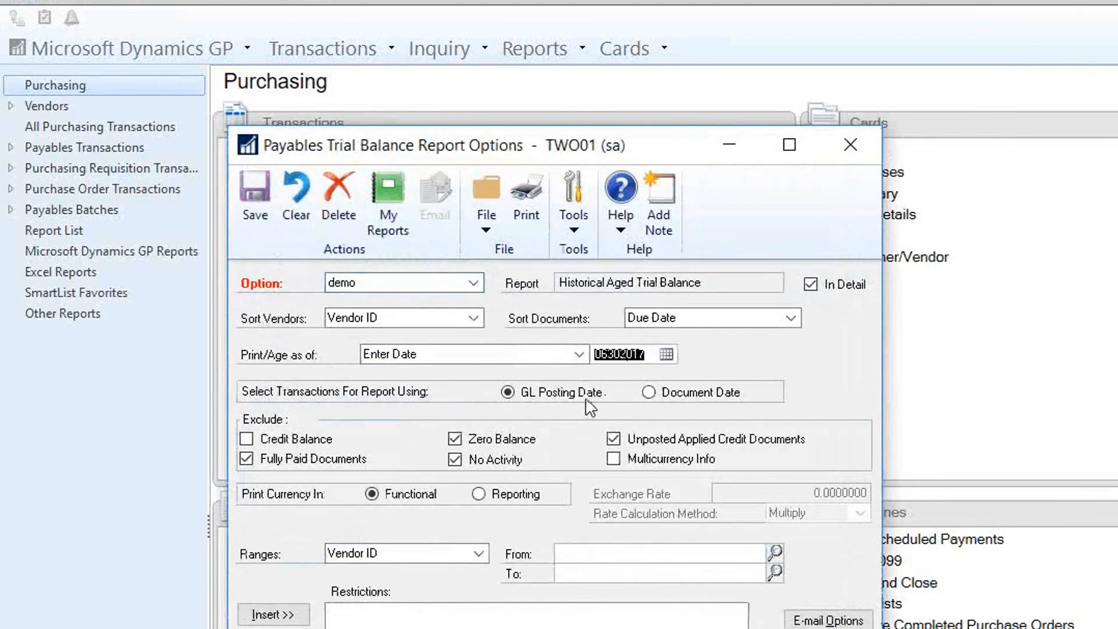
Stop recording the macro and close both Payables Trial Balance report windows
{"action": "left_click", "coordinate": [580, 206]}
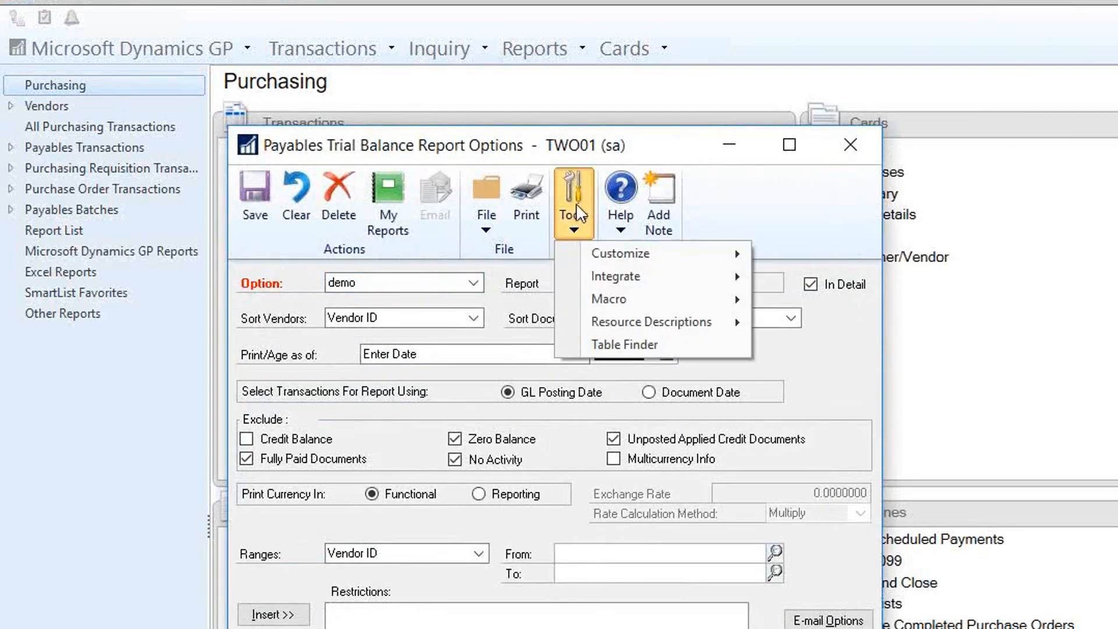
{"action": "mouse_move", "coordinate": [601, 302]}
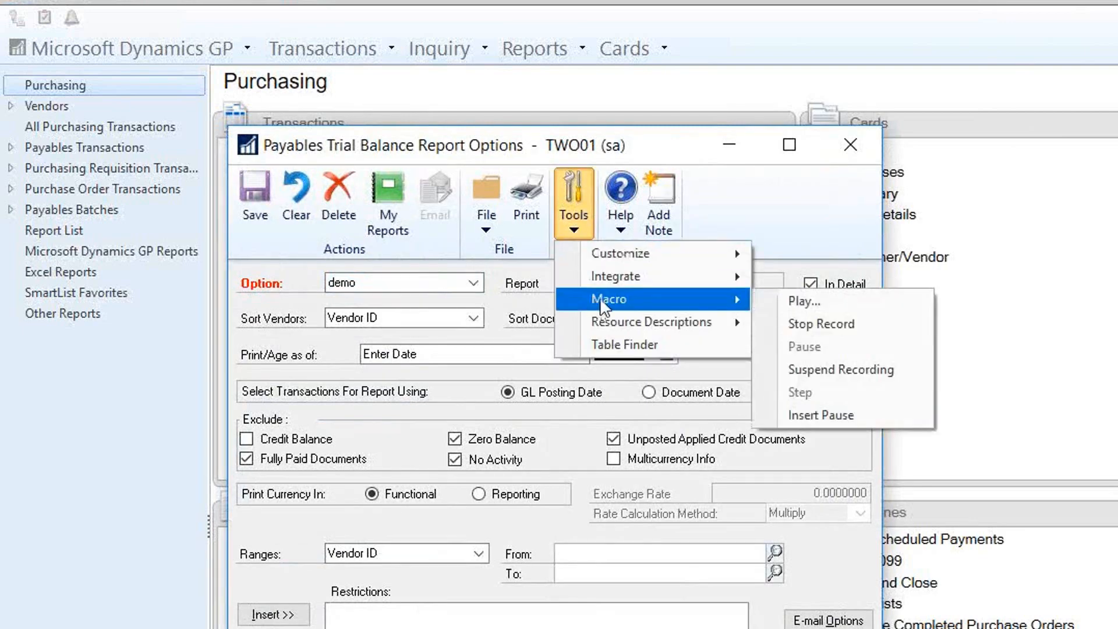
{"action": "left_click", "coordinate": [812, 324]}
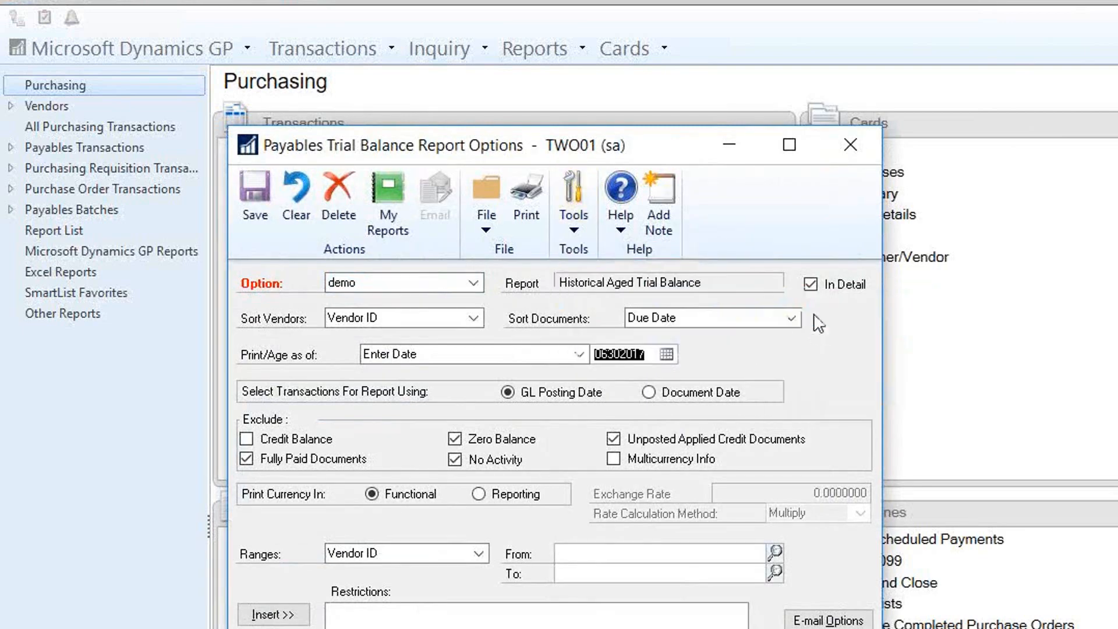
{"action": "left_click", "coordinate": [848, 143]}
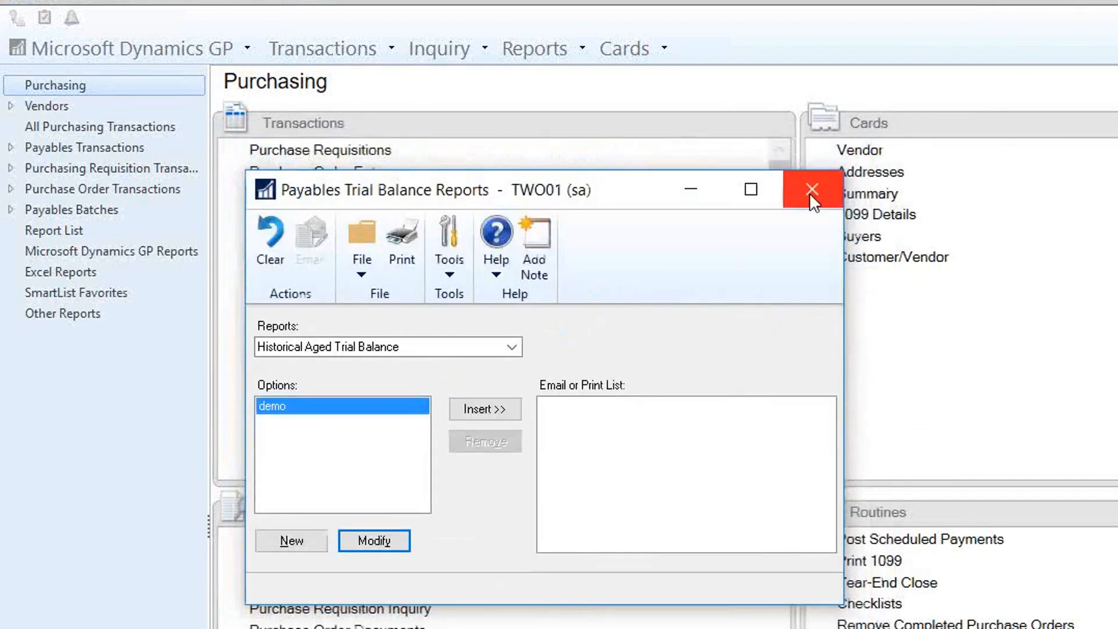
{"action": "left_click", "coordinate": [812, 189]}
Add a month-end routine named HATB to the Purchasing Checklists with the type Microsoft Dynamics GP Macro
{"action": "left_click", "coordinate": [868, 605]}
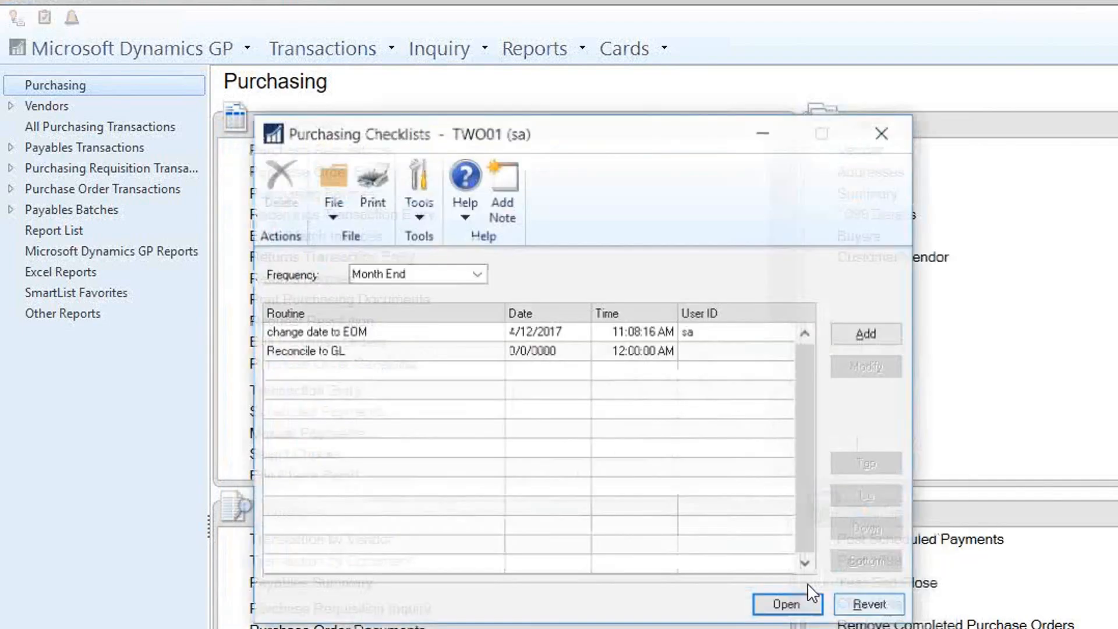
{"action": "left_click", "coordinate": [868, 313]}
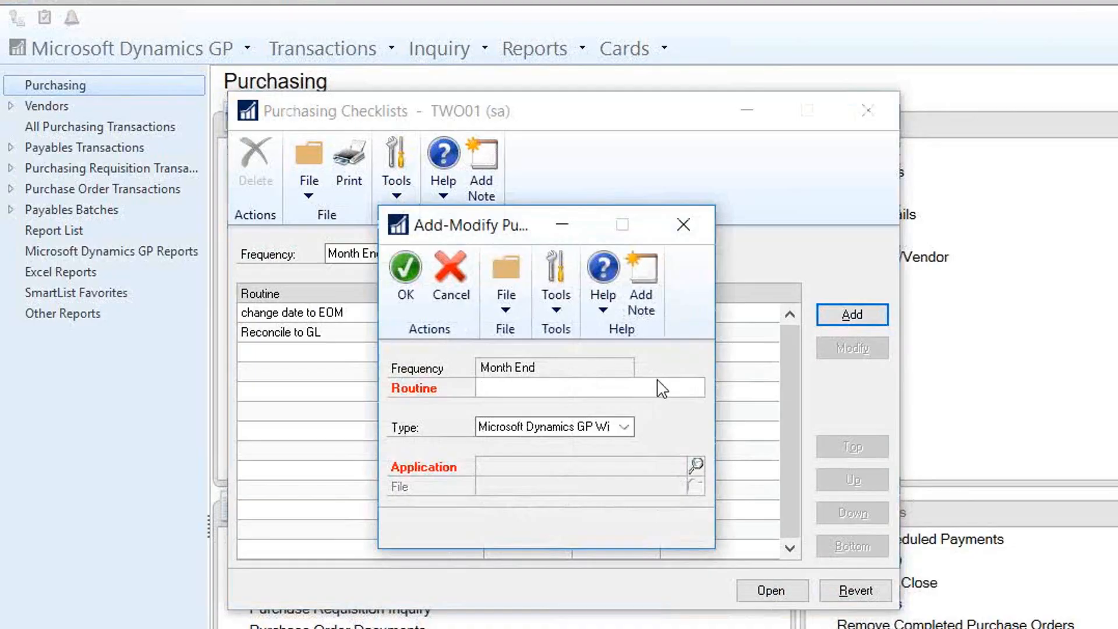
{"action": "type", "text": "HATB;"}
{"action": "key", "text": "Tab"}
{"action": "left_click", "coordinate": [624, 427]}
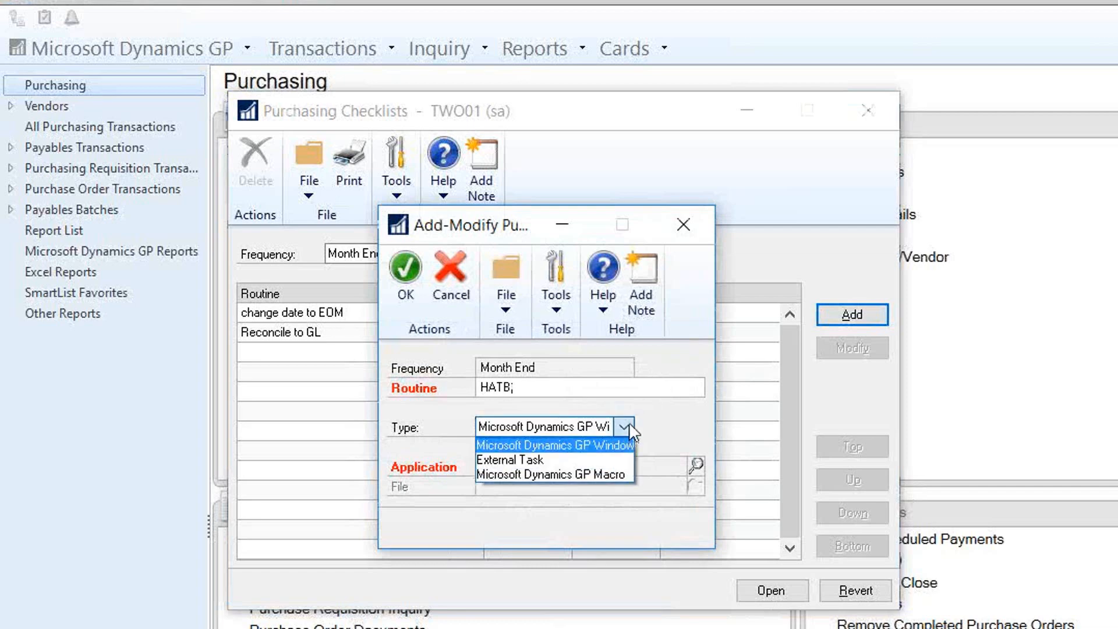
{"action": "left_click", "coordinate": [602, 470]}
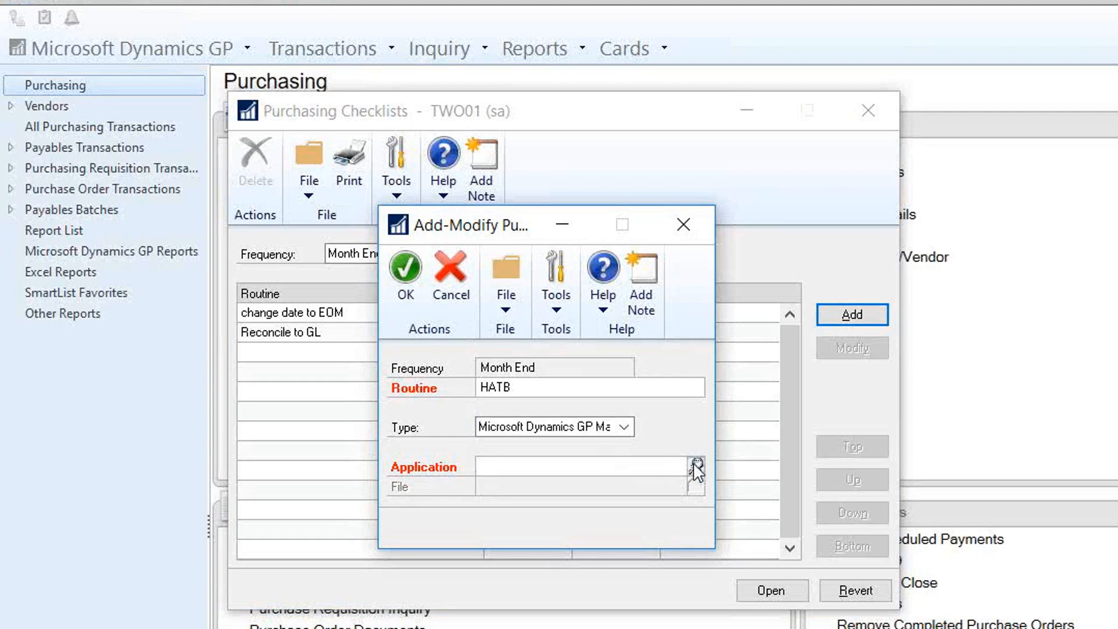
Assign Test.mac from the Documents folder as the HATB routine's application and save the routine
{"action": "left_click", "coordinate": [695, 464]}
{"action": "scroll", "coordinate": [671, 487], "scroll_direction": "down", "scroll_amount": 2}
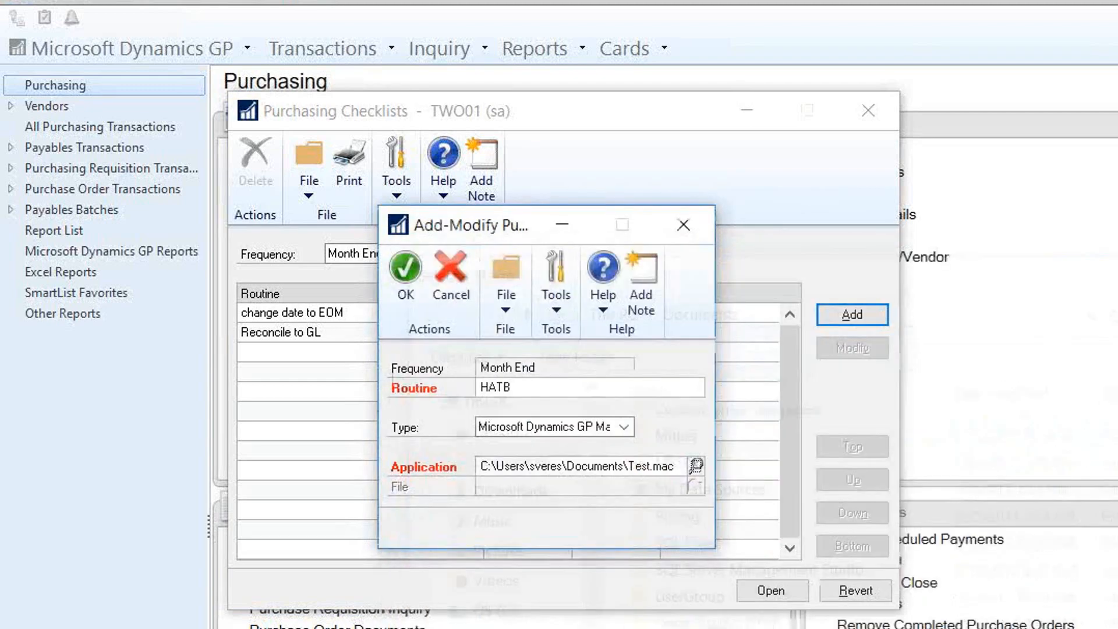
{"action": "left_click", "coordinate": [403, 285]}
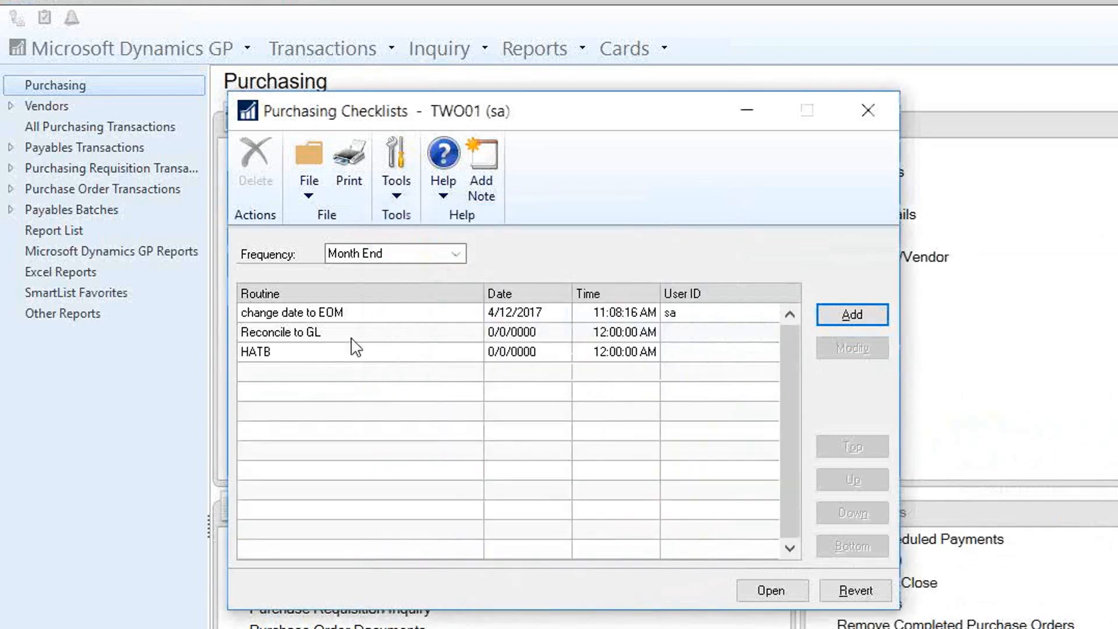
Run the HATB routine to test its macro, then close the Payables Trial Balance report windows
{"action": "double_click", "coordinate": [315, 355]}
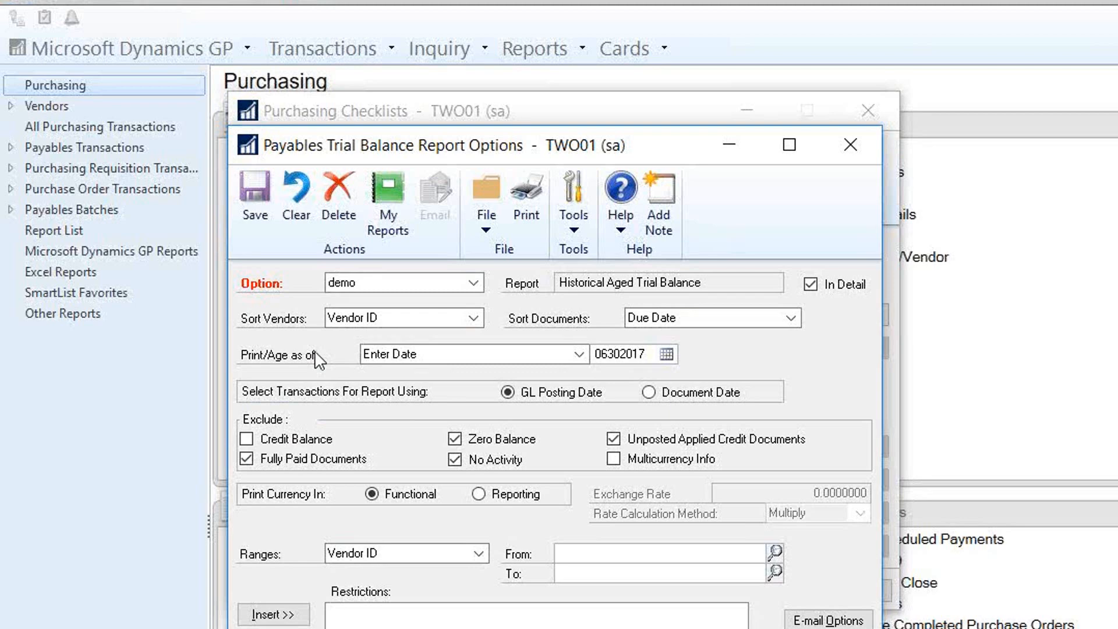
{"action": "left_click", "coordinate": [849, 152]}
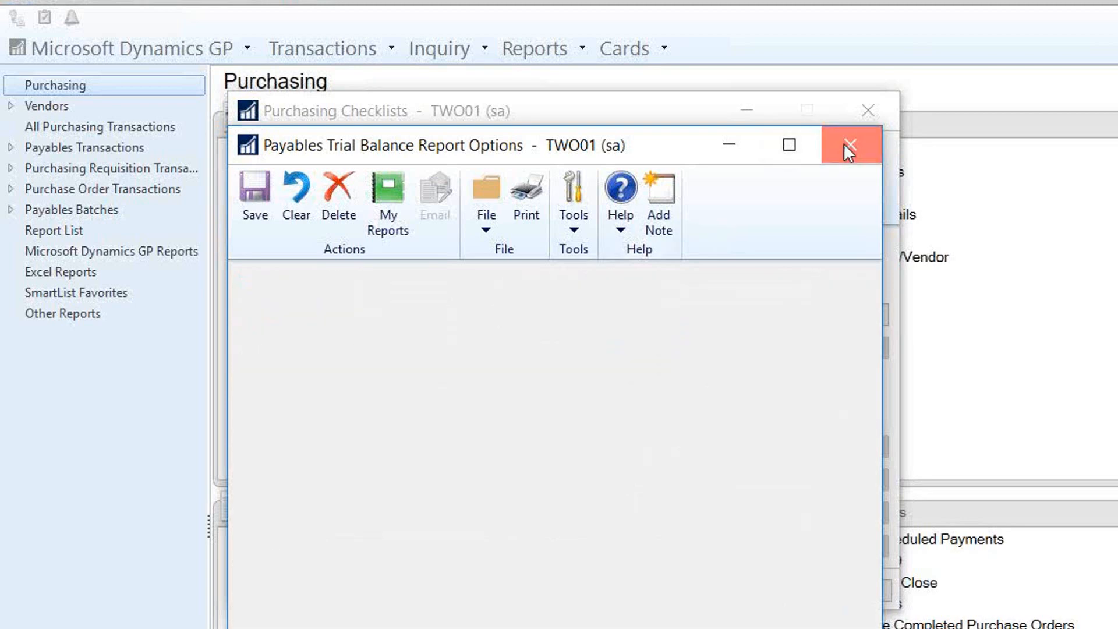
{"action": "left_click", "coordinate": [812, 192]}
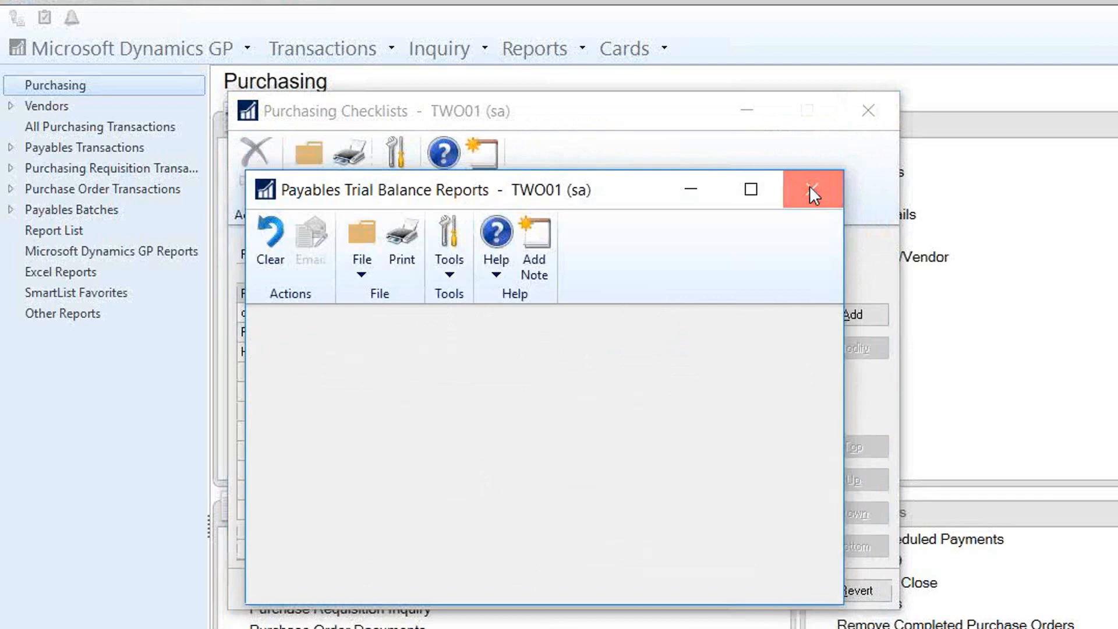
Close the Purchasing Checklists window and return to the home page
{"action": "left_click", "coordinate": [369, 353]}
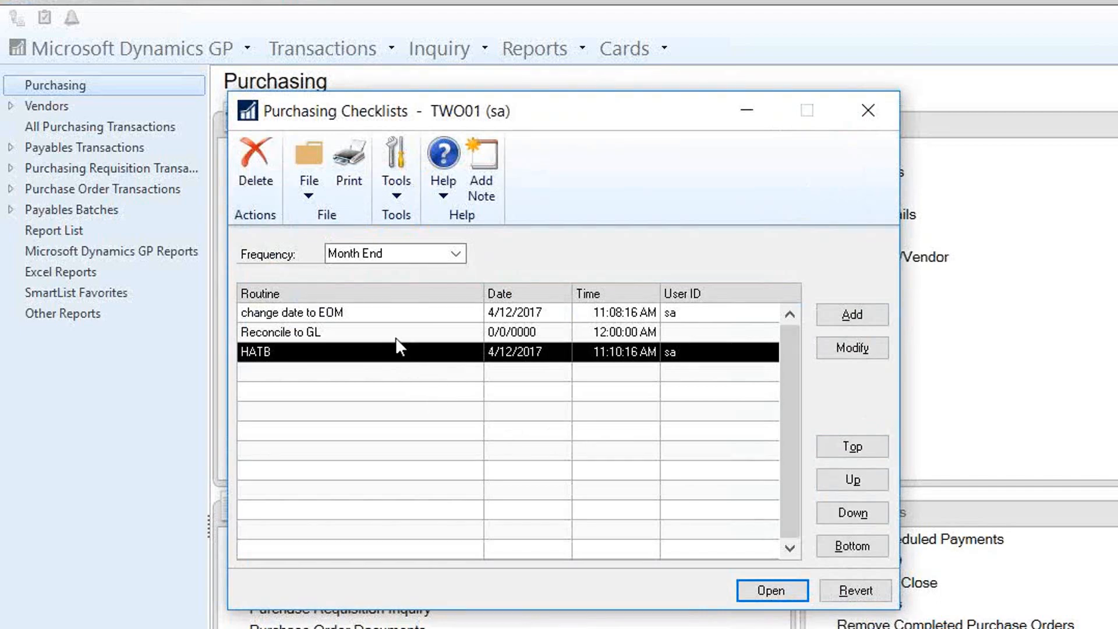
{"action": "left_click", "coordinate": [395, 314]}
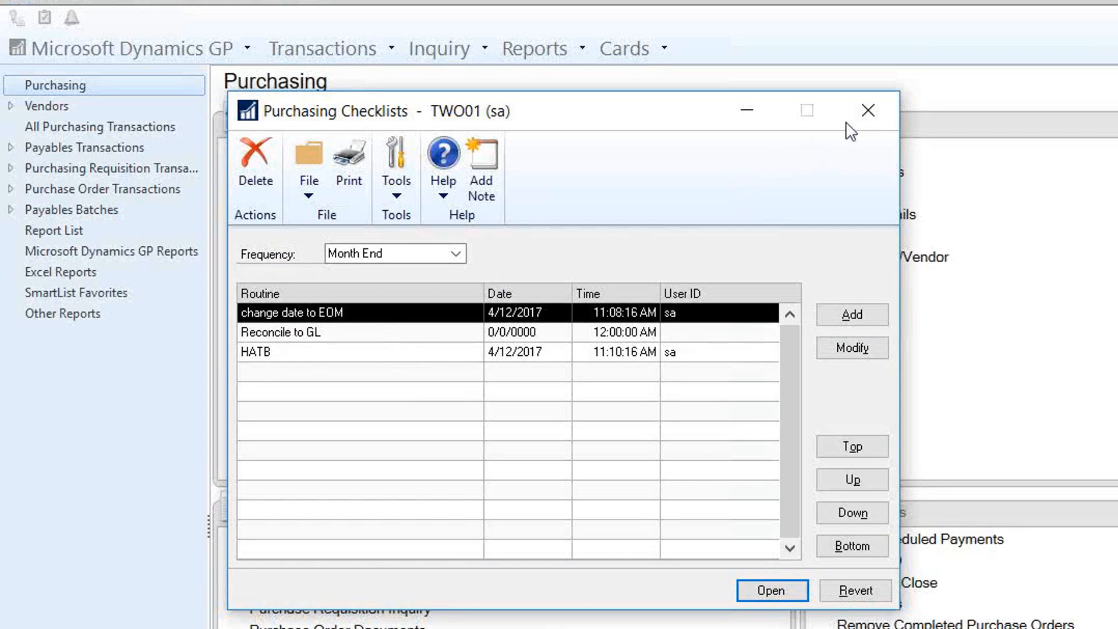
{"action": "left_click", "coordinate": [869, 110]}
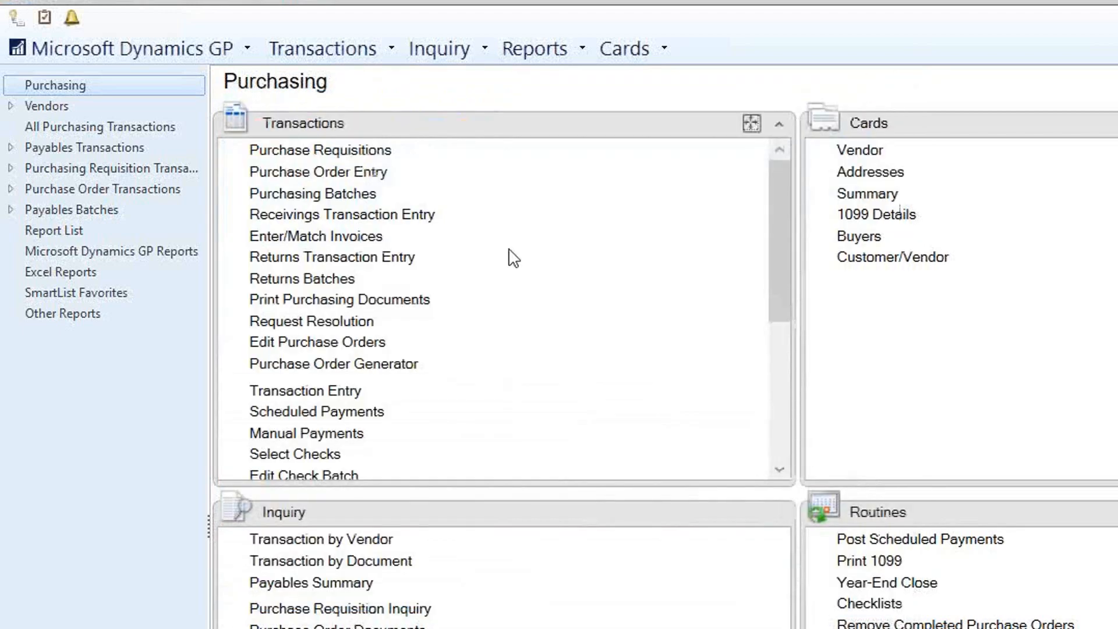
{"action": "left_click", "coordinate": [131, 628]}
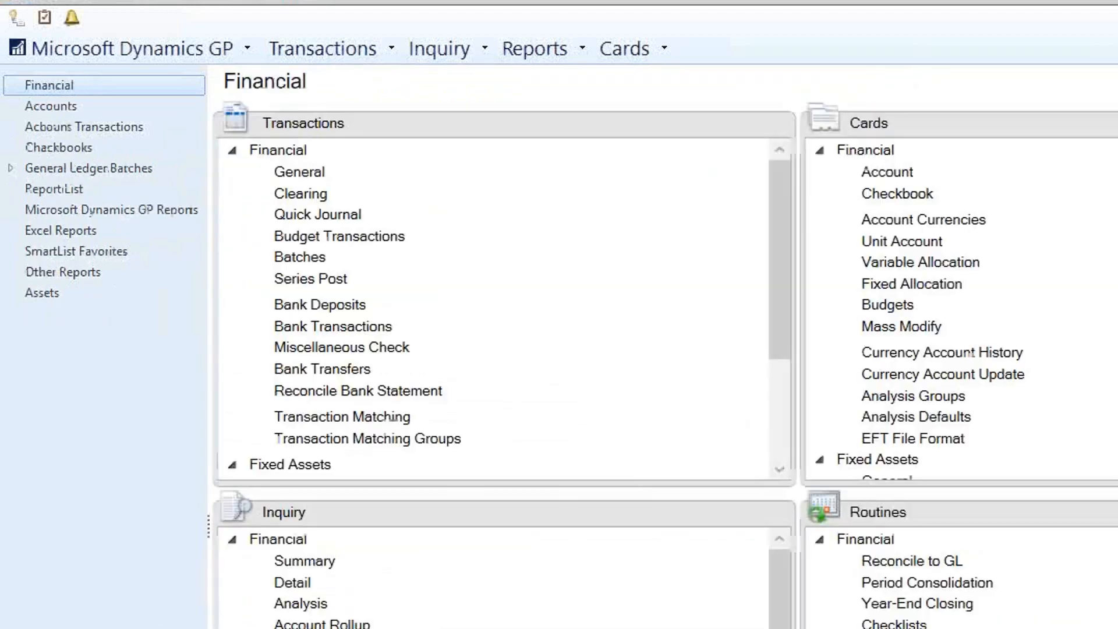
{"action": "left_click", "coordinate": [132, 628]}
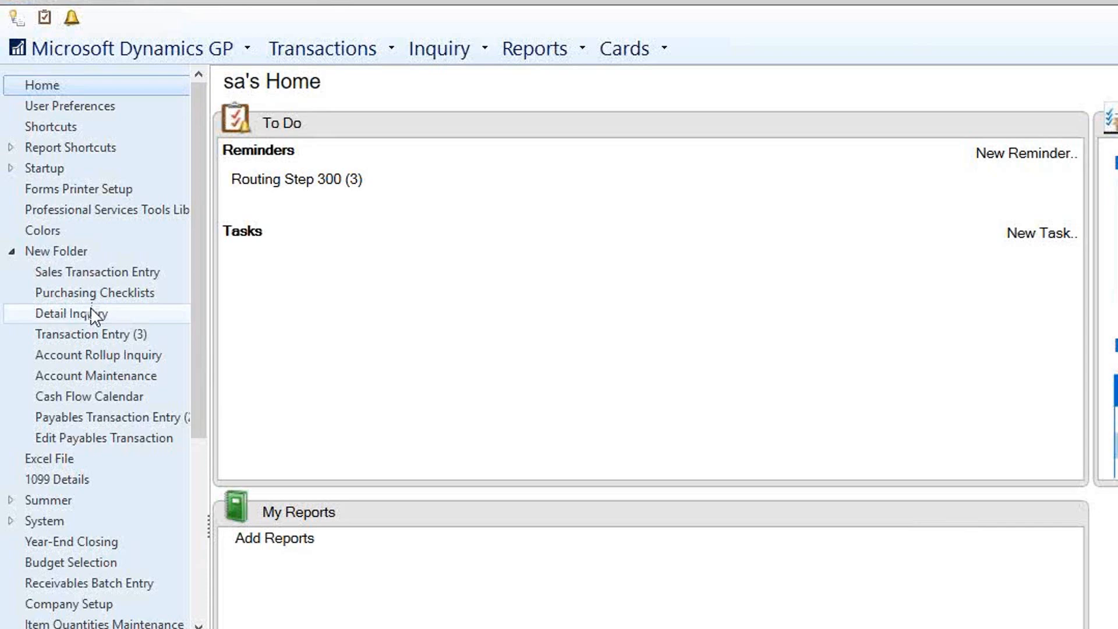
Open the Detail Inquiry shortcut, display the 2017 transactions of Cash - Operating Account, and print them to a widened screen report
{"action": "left_click", "coordinate": [95, 316]}
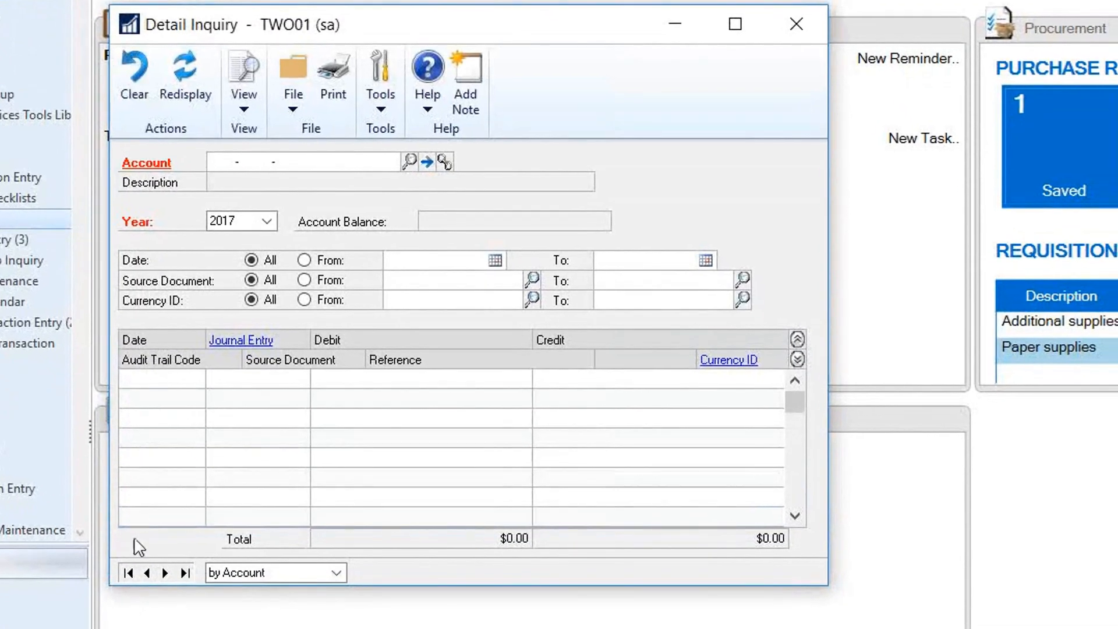
{"action": "left_click", "coordinate": [128, 573]}
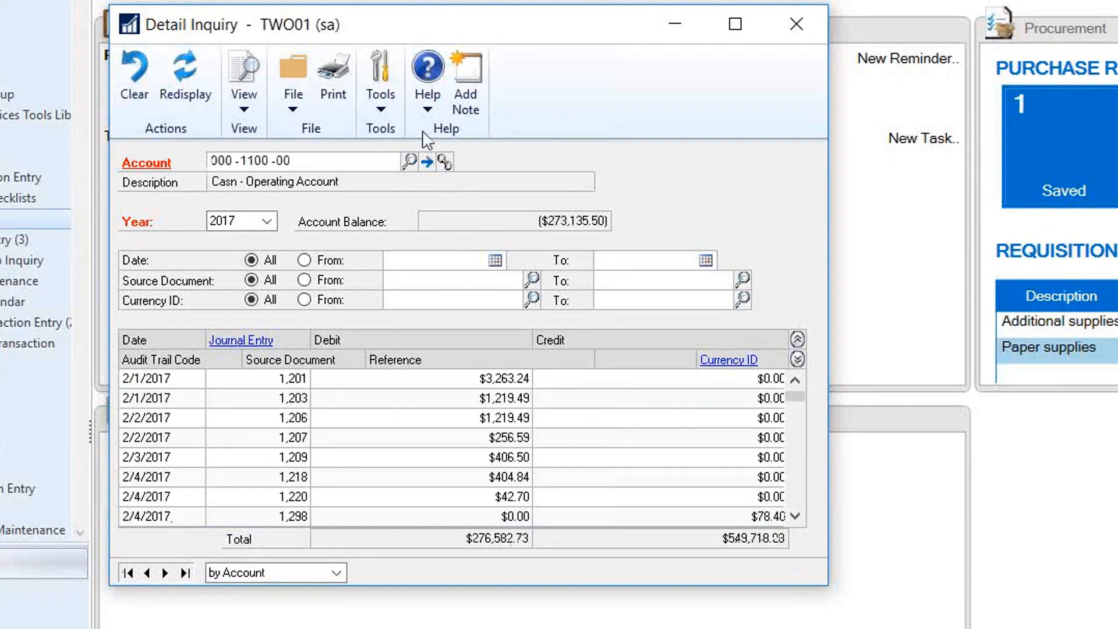
{"action": "left_click", "coordinate": [340, 83]}
{"action": "left_click", "coordinate": [708, 384]}
{"action": "left_click", "coordinate": [983, 533]}
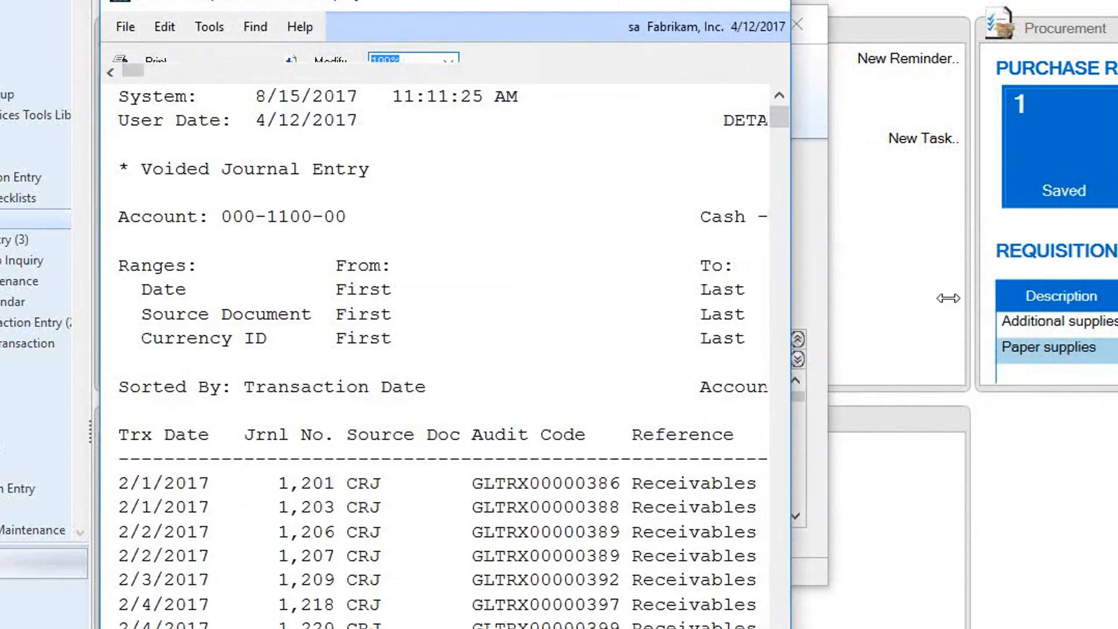
{"action": "left_click_drag", "start_coordinate": [817, 308], "coordinate": [1112, 308]}
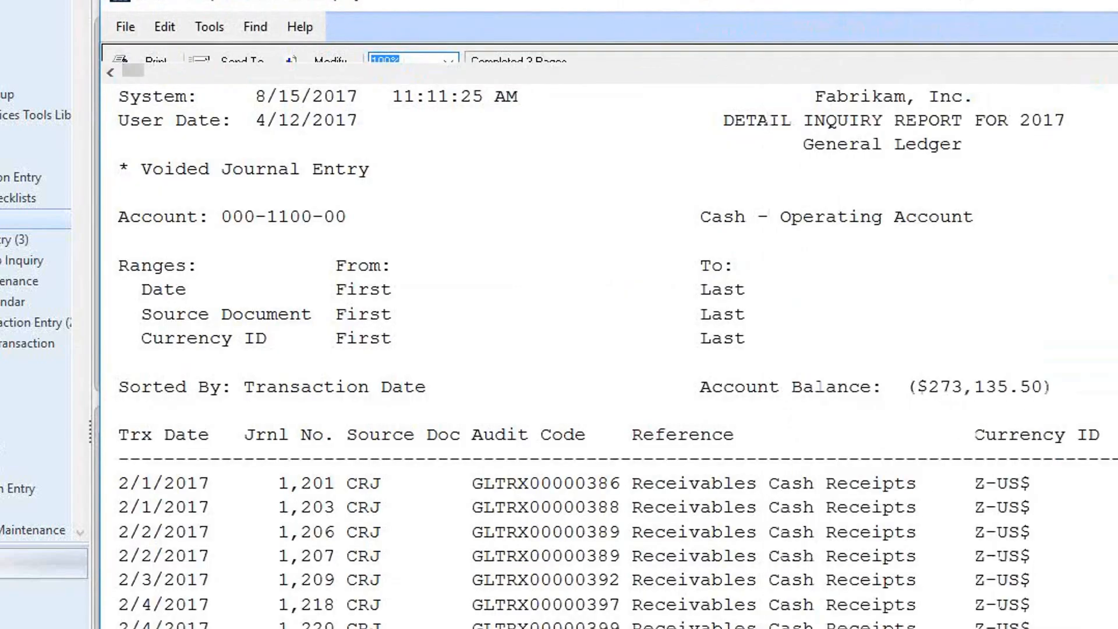
Search the on-screen Detail Inquiry report for 1,219, including a repeat search
{"action": "left_click", "coordinate": [255, 27]}
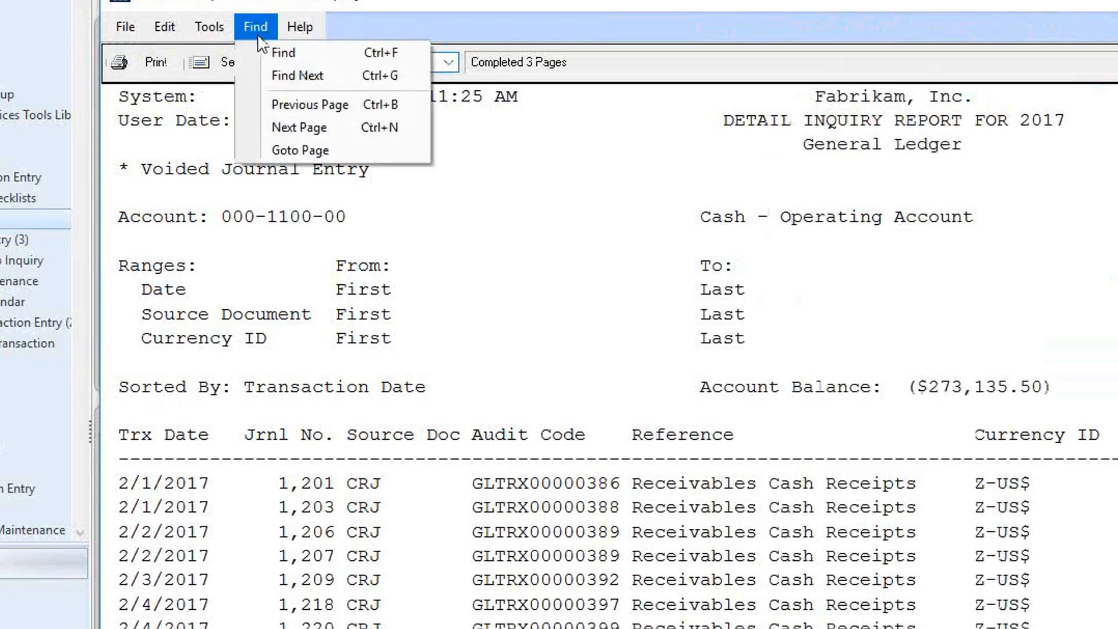
{"action": "left_click", "coordinate": [279, 52]}
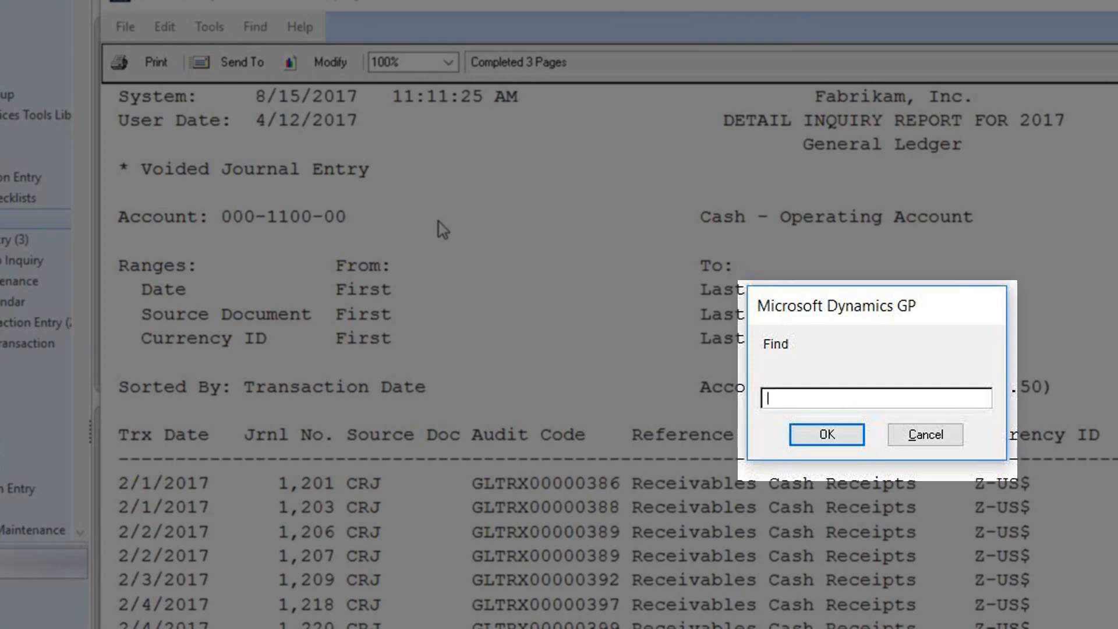
{"action": "type", "text": "1,219"}
{"action": "left_click", "coordinate": [812, 434]}
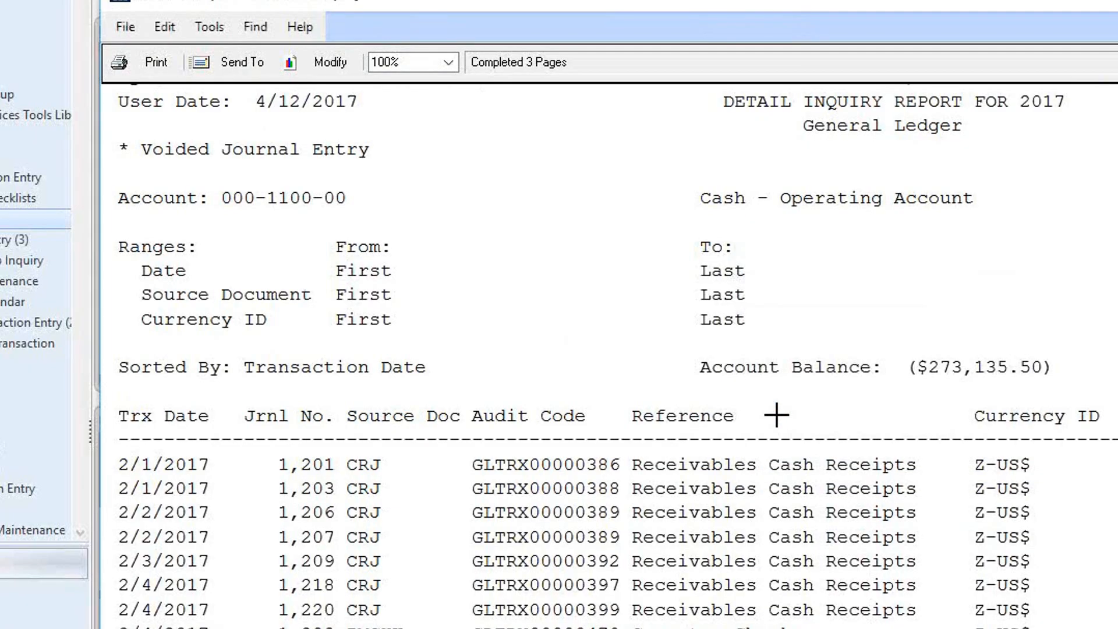
{"action": "scroll", "coordinate": [777, 417], "scroll_direction": "down", "scroll_amount": 1}
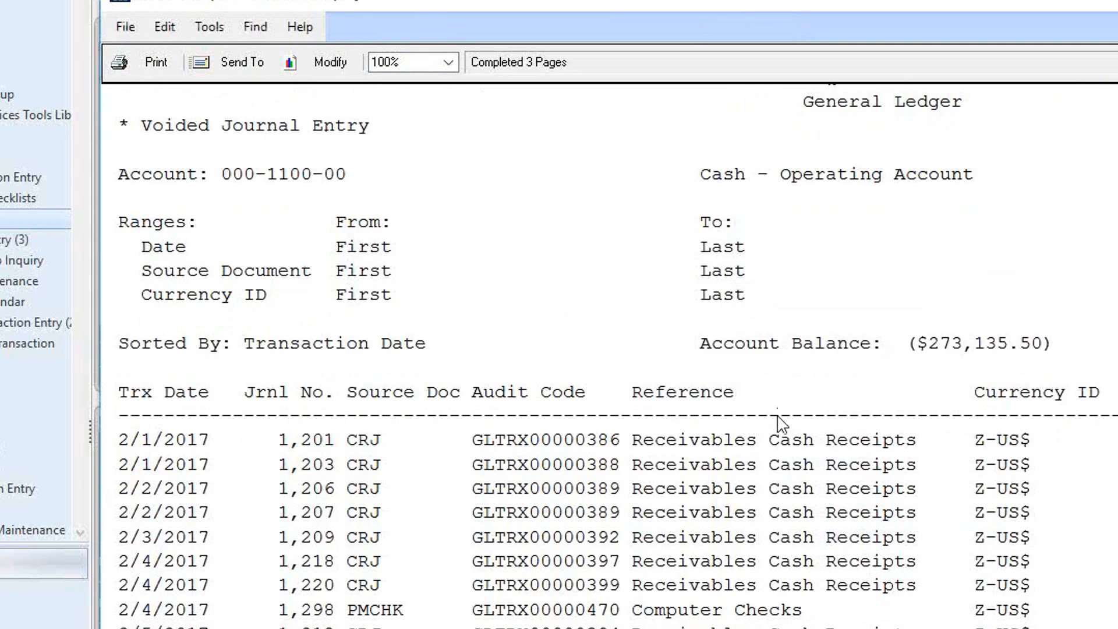
{"action": "key", "text": "F3"}
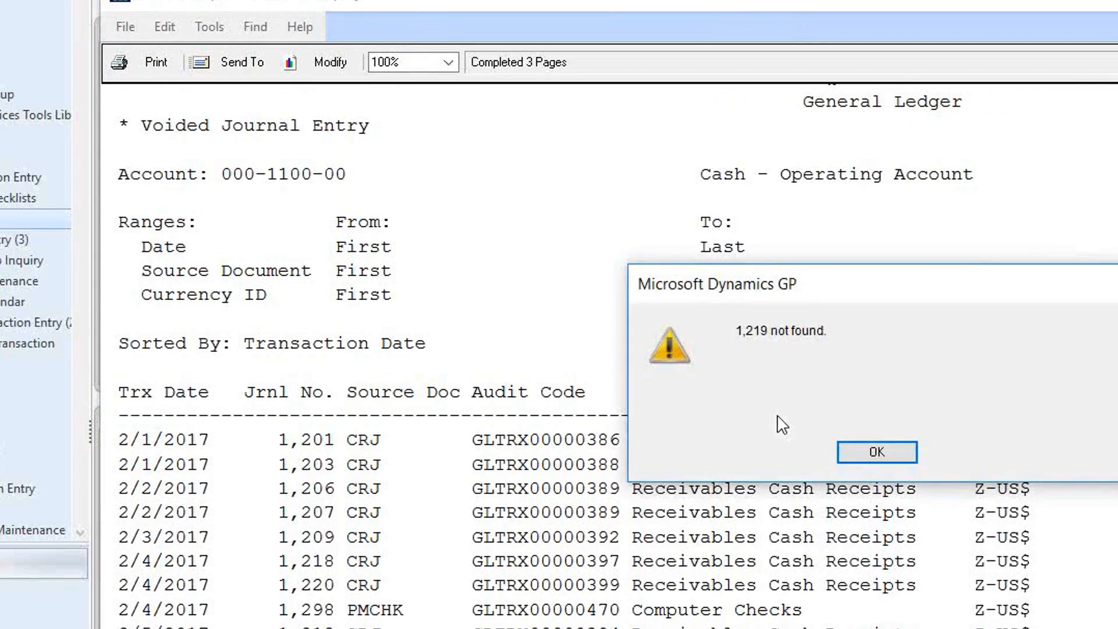
{"action": "left_click", "coordinate": [867, 453]}
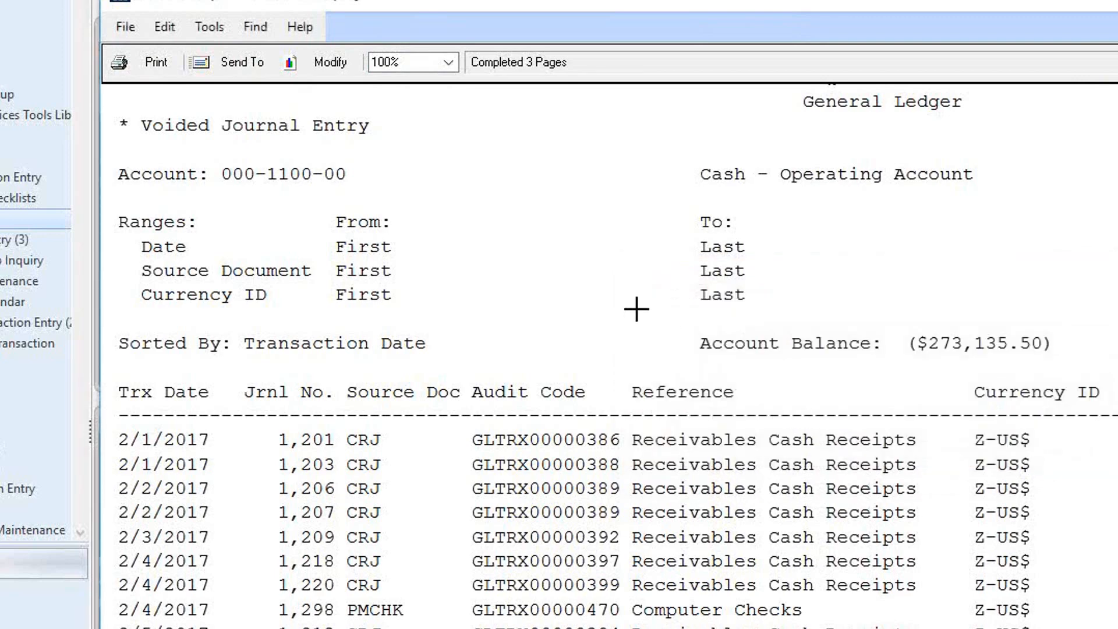
Search the report for the word Bank and close the report and Detail Inquiry windows
{"action": "key", "text": "ctrl+f"}
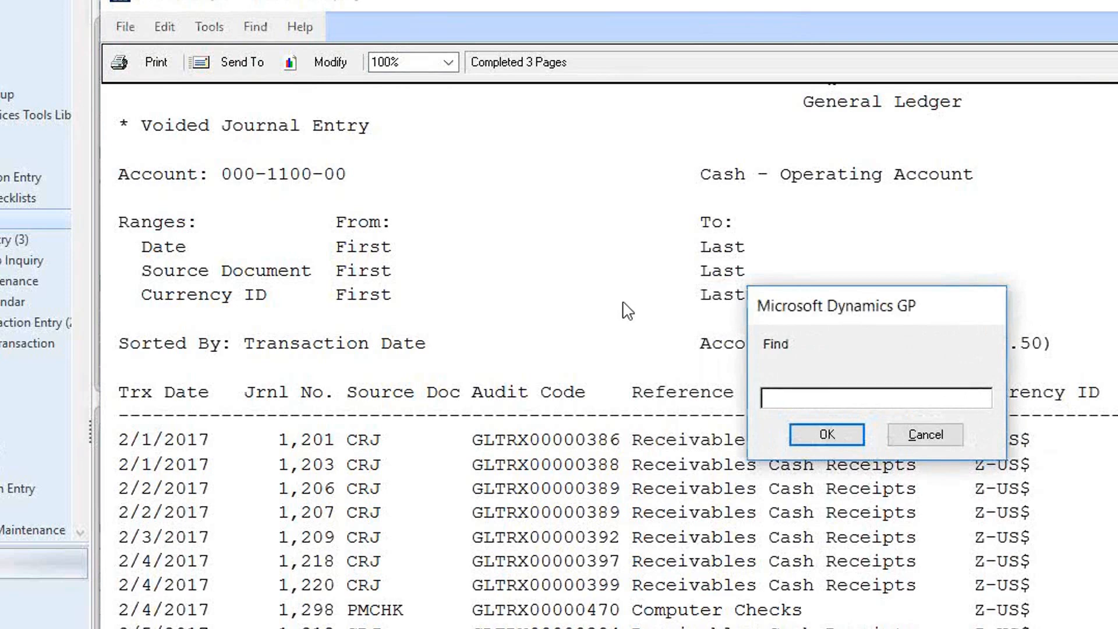
{"action": "type", "text": "Bank"}
{"action": "left_click", "coordinate": [829, 434]}
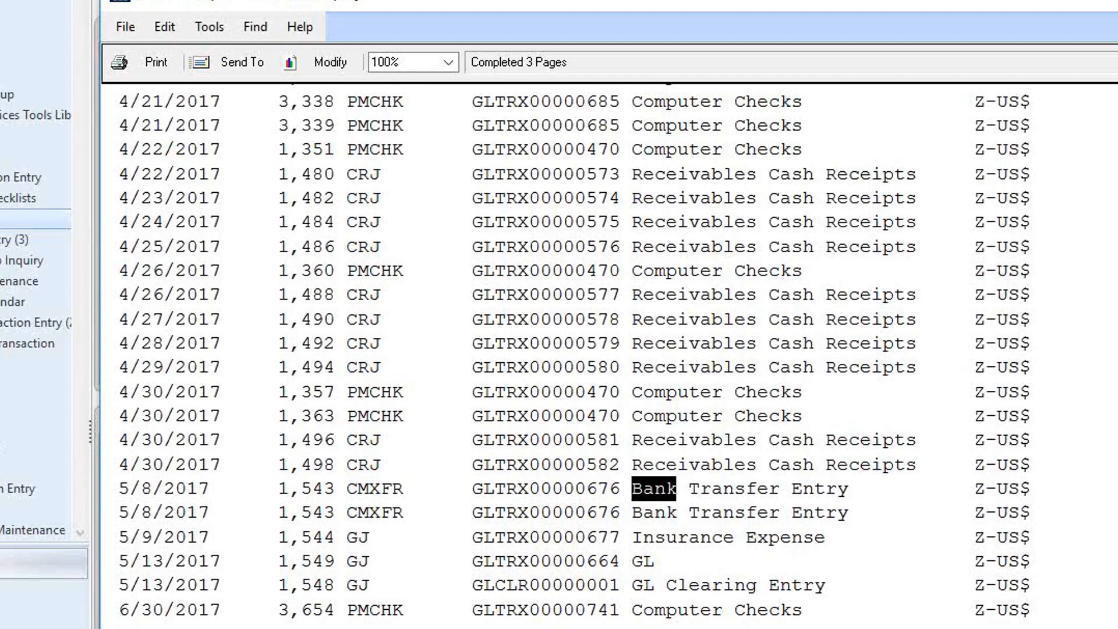
{"action": "key", "text": "alt+F4"}
{"action": "left_click", "coordinate": [808, 24]}
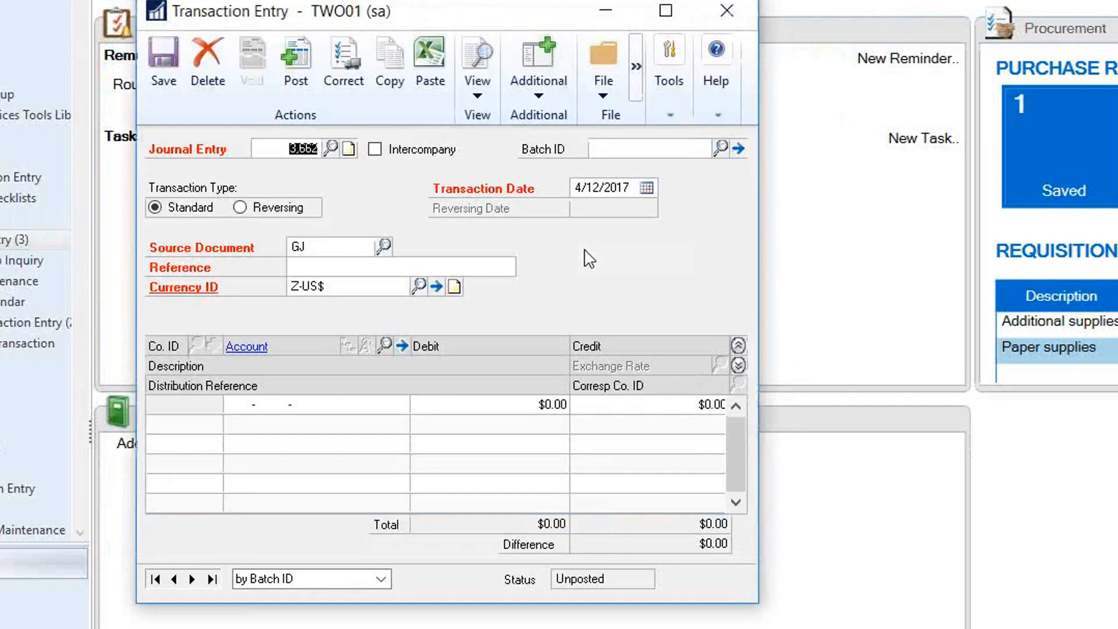
Start a journal entry correction from Transaction Entry using Back Out a Journal Entry and Create a Correcting Entry, keeping the year 2017
{"action": "left_click", "coordinate": [333, 57]}
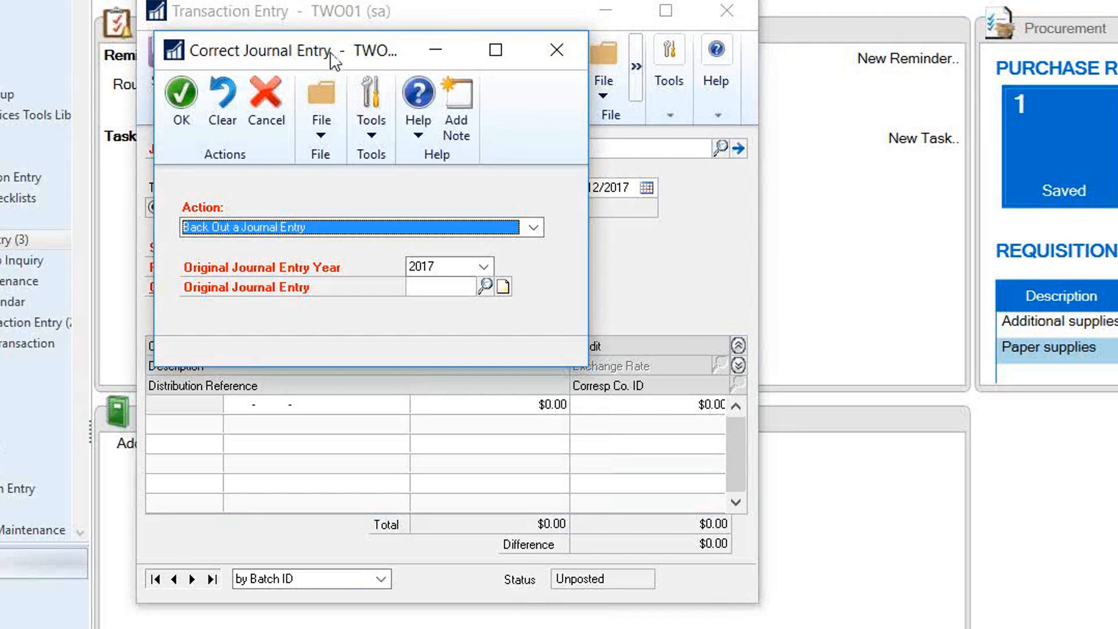
{"action": "left_click_drag", "start_coordinate": [337, 61], "coordinate": [357, 74]}
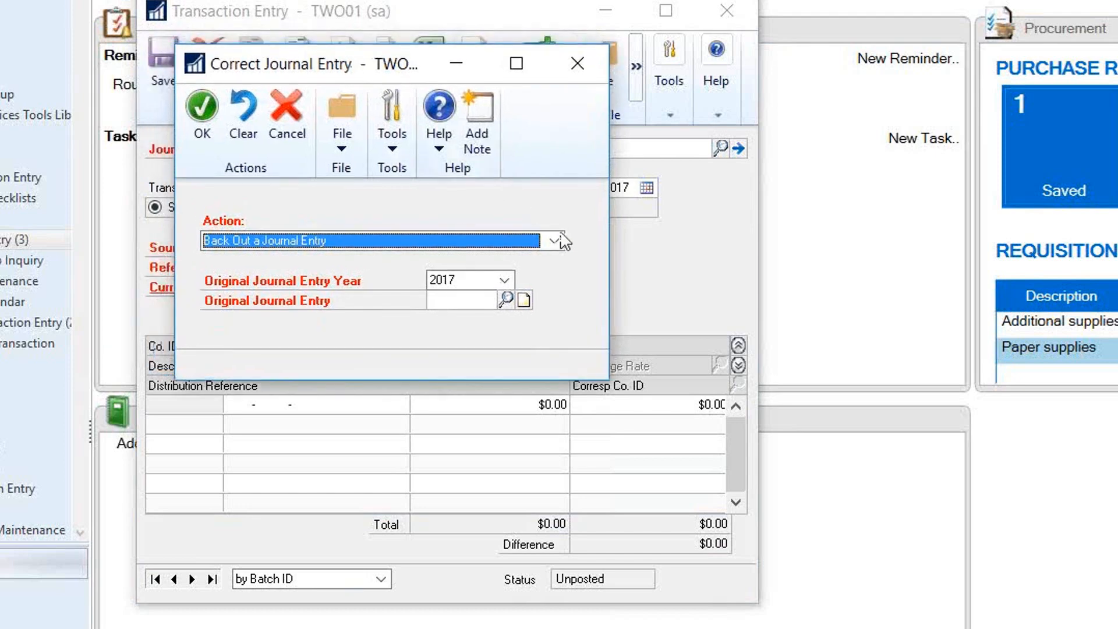
{"action": "left_click", "coordinate": [555, 242]}
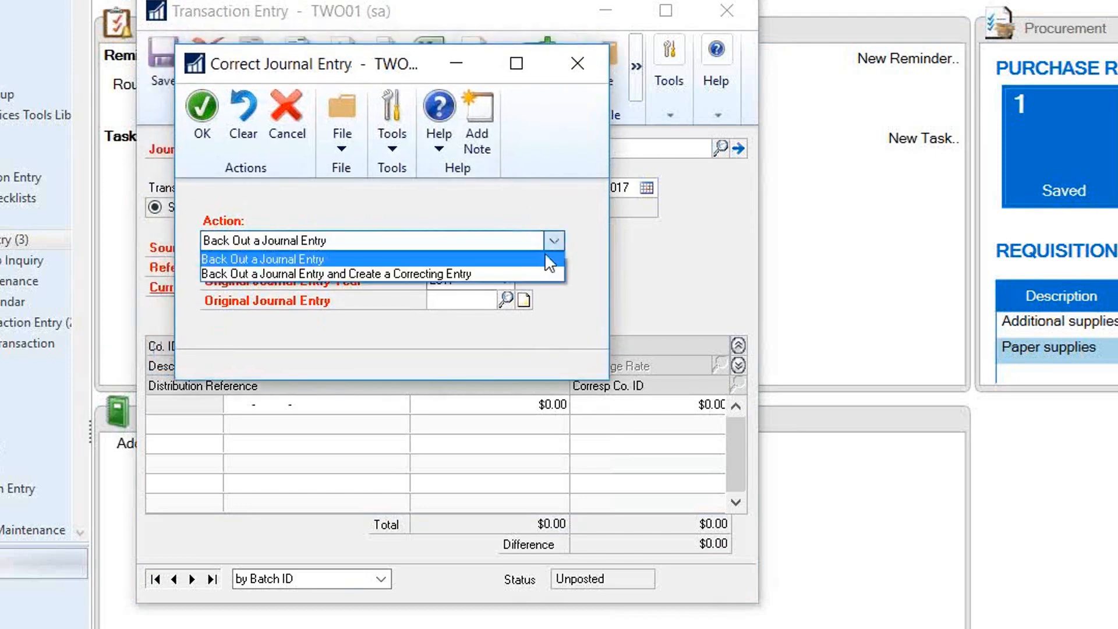
{"action": "left_click", "coordinate": [520, 275]}
{"action": "left_click", "coordinate": [505, 281]}
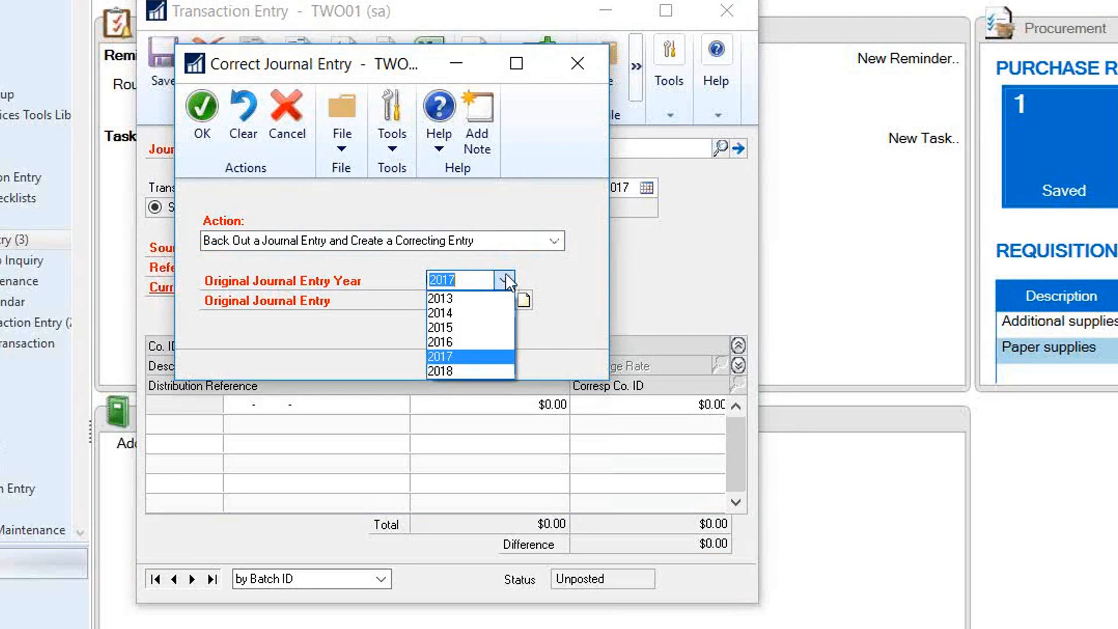
{"action": "left_click", "coordinate": [504, 281]}
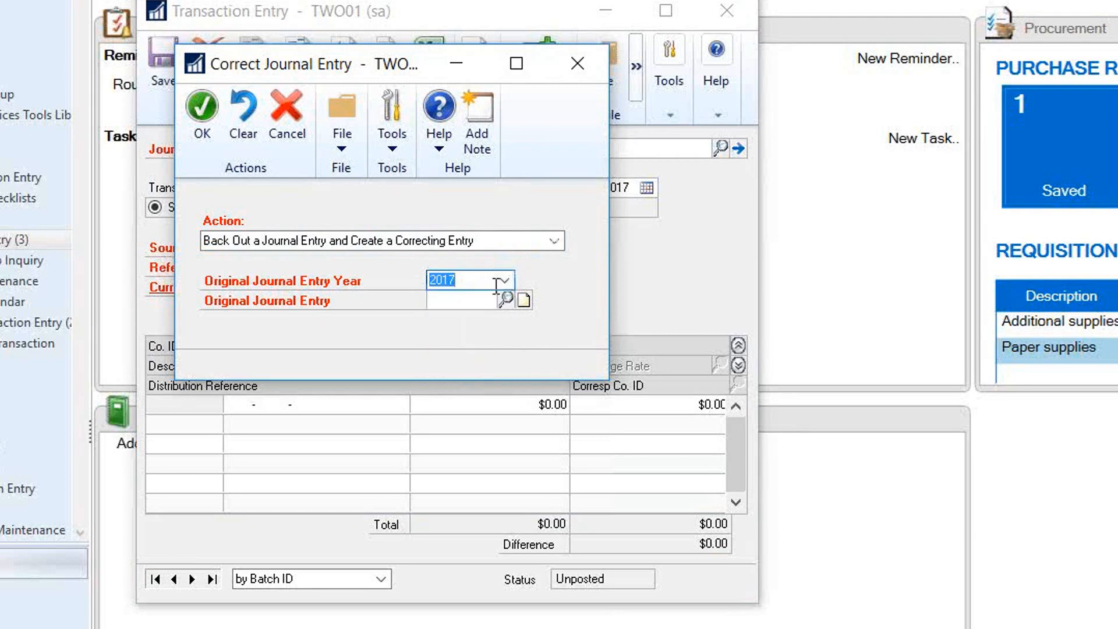
Try to choose journal entry 1,203 as the original entry from the list of open-year journal entries
{"action": "left_click", "coordinate": [475, 306]}
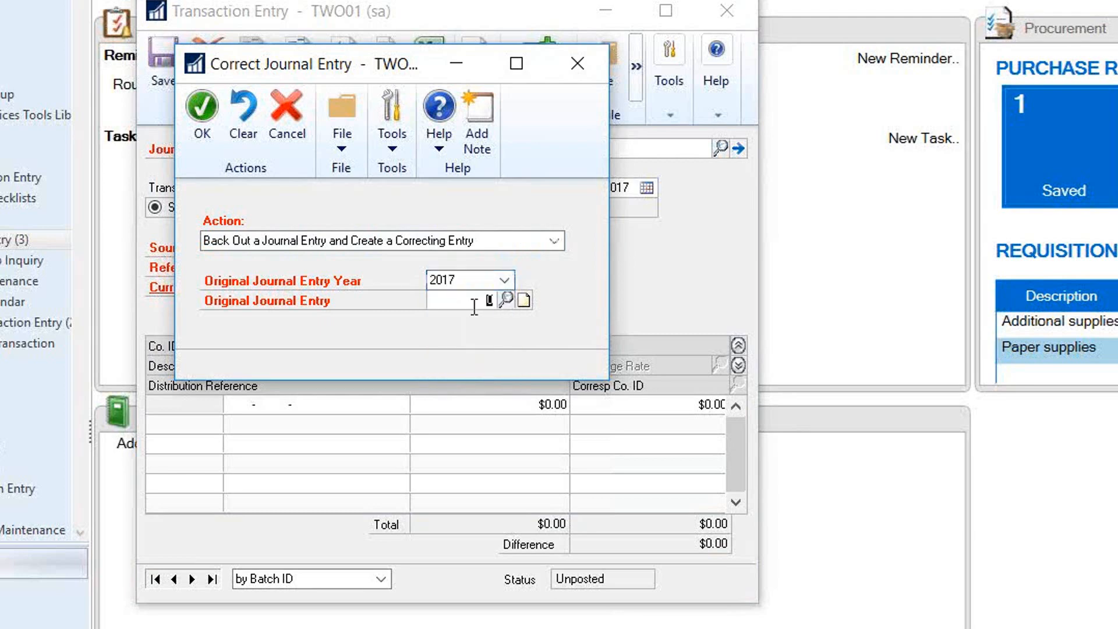
{"action": "left_click", "coordinate": [507, 300]}
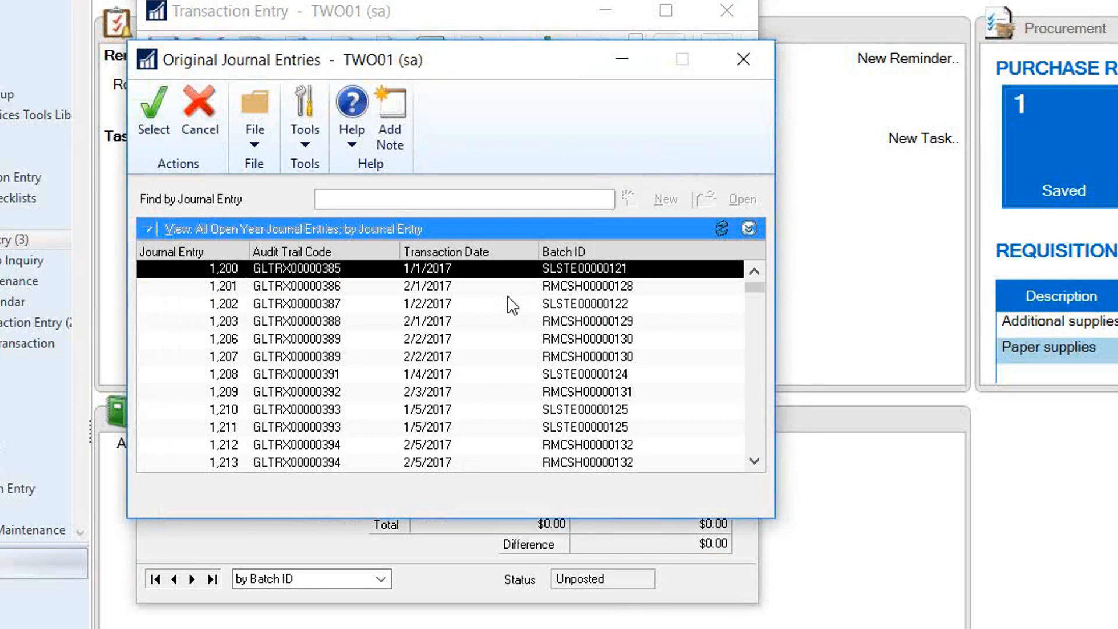
{"action": "left_click", "coordinate": [511, 303]}
{"action": "scroll", "coordinate": [492, 295], "scroll_direction": "down", "scroll_amount": 3}
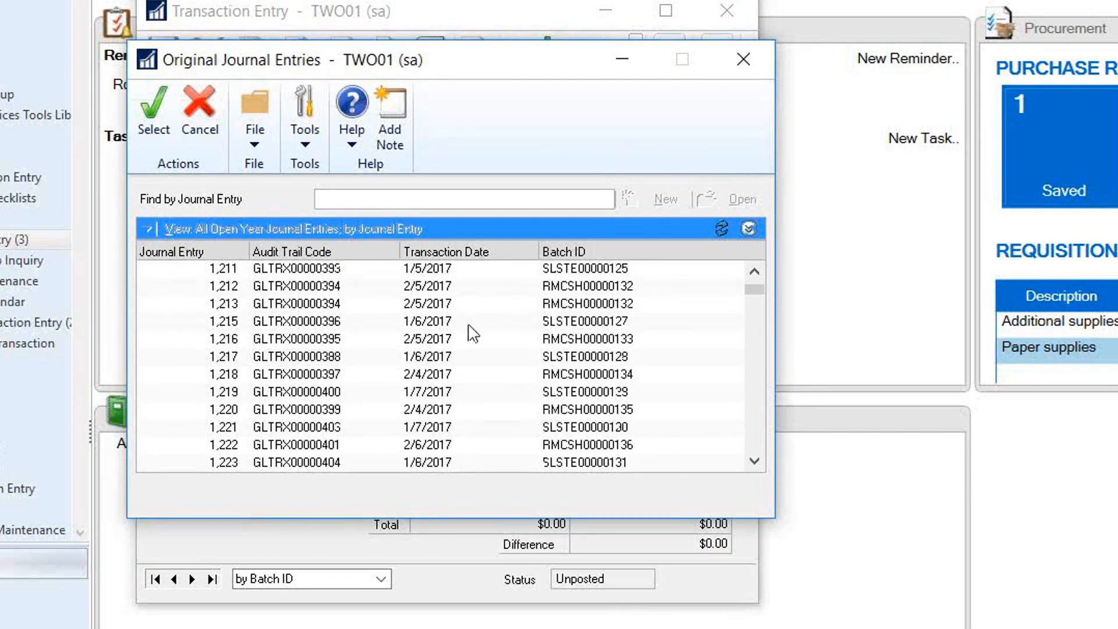
{"action": "scroll", "coordinate": [472, 333], "scroll_direction": "up", "scroll_amount": 3}
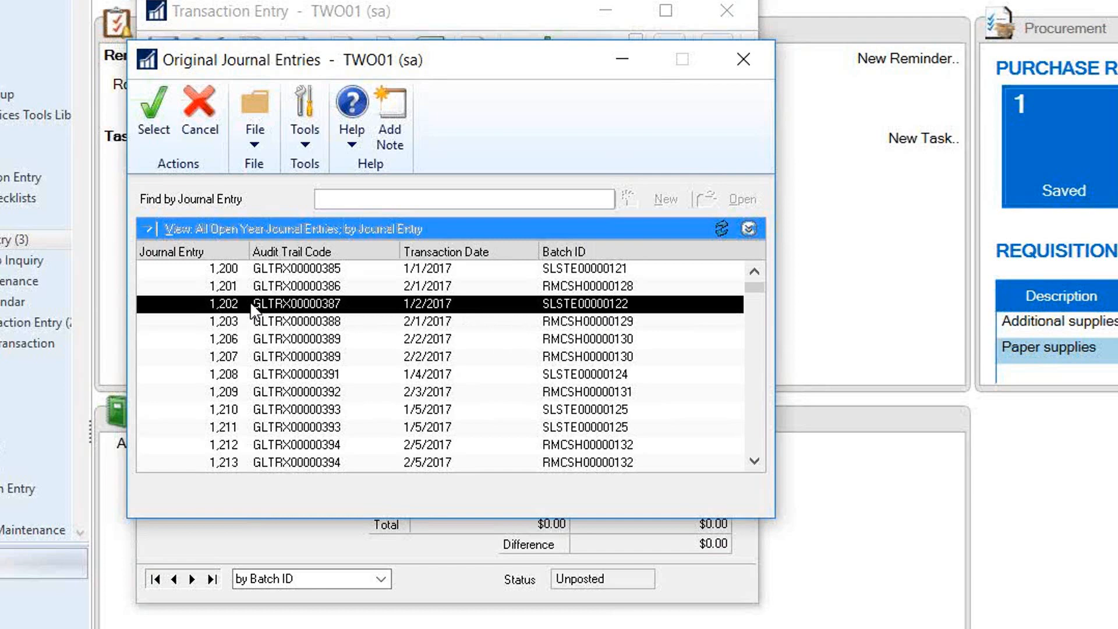
{"action": "left_click", "coordinate": [546, 322]}
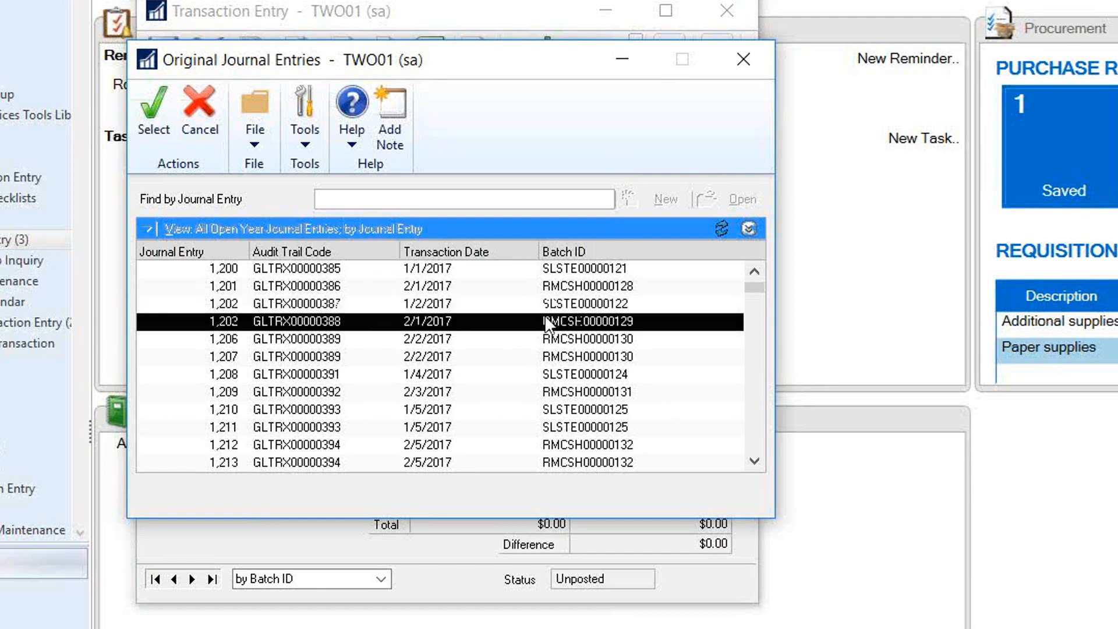
{"action": "double_click", "coordinate": [545, 318]}
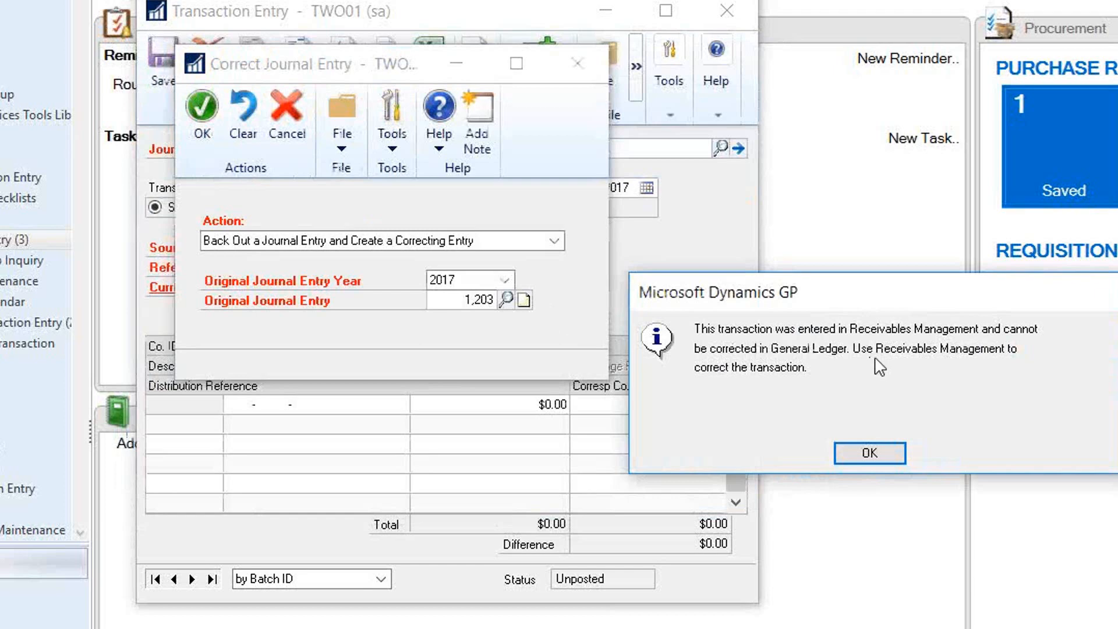
{"action": "left_click", "coordinate": [862, 453]}
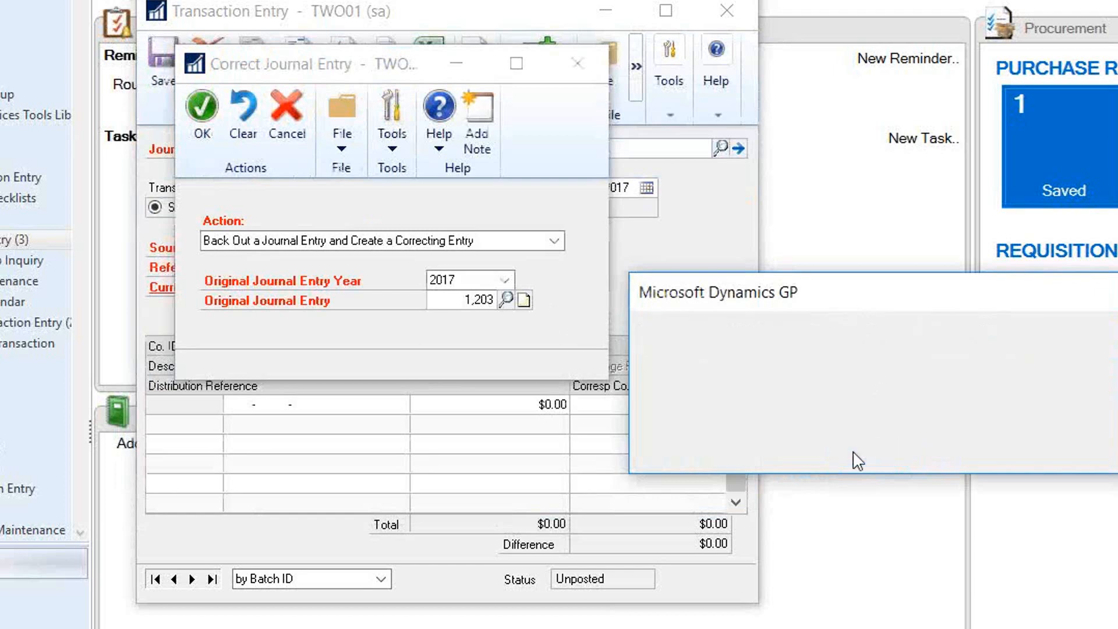
Enter 3660 as the original journal entry and generate its back-out entry
{"action": "type", "text": "3660"}
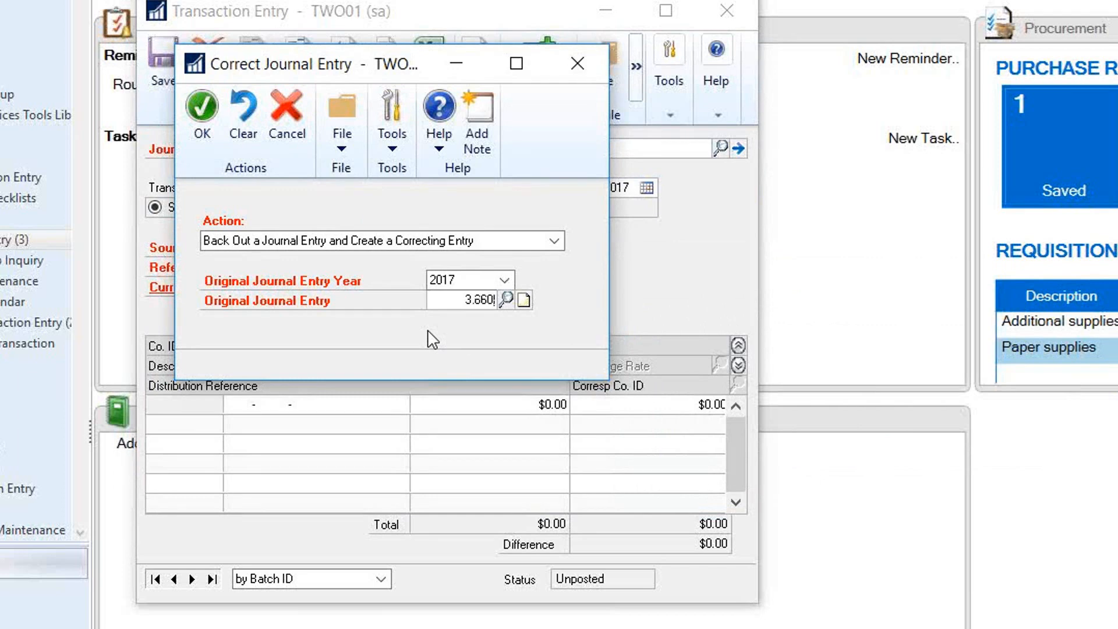
{"action": "left_click", "coordinate": [195, 135]}
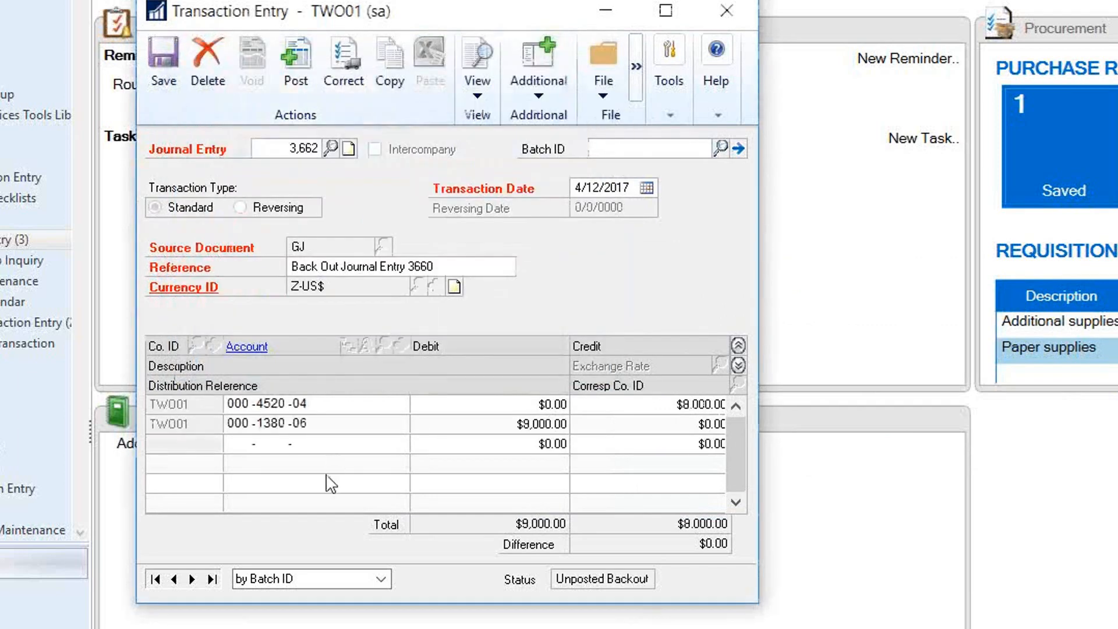
Post the back-out entry for journal entry 3660 and select the reference text of the correcting entry
{"action": "left_click", "coordinate": [474, 270]}
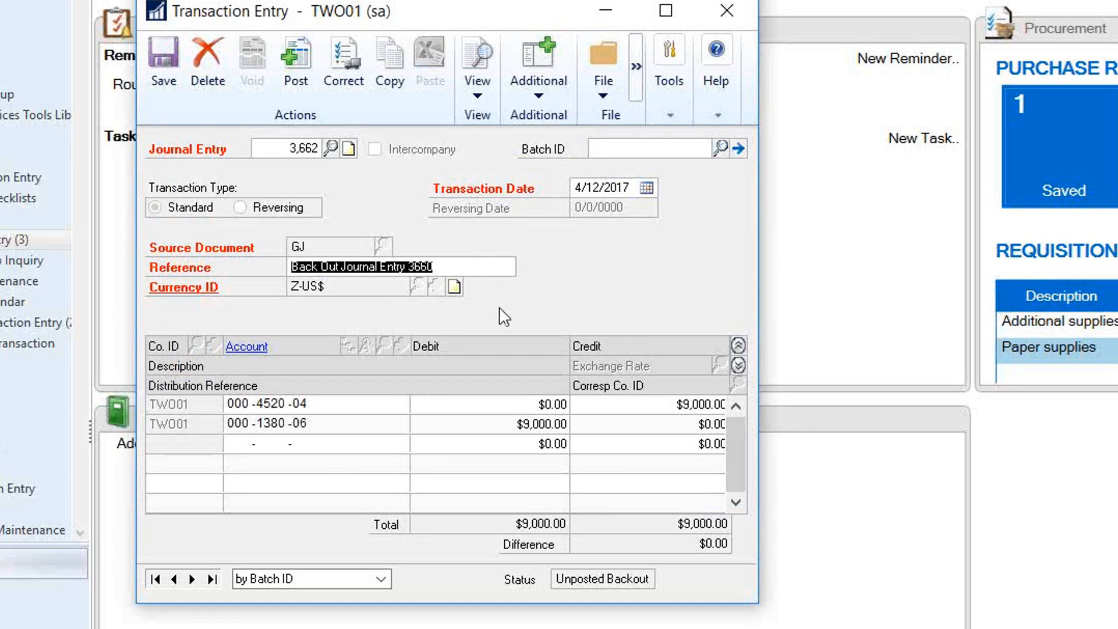
{"action": "double_click", "coordinate": [458, 262]}
{"action": "left_click", "coordinate": [295, 66]}
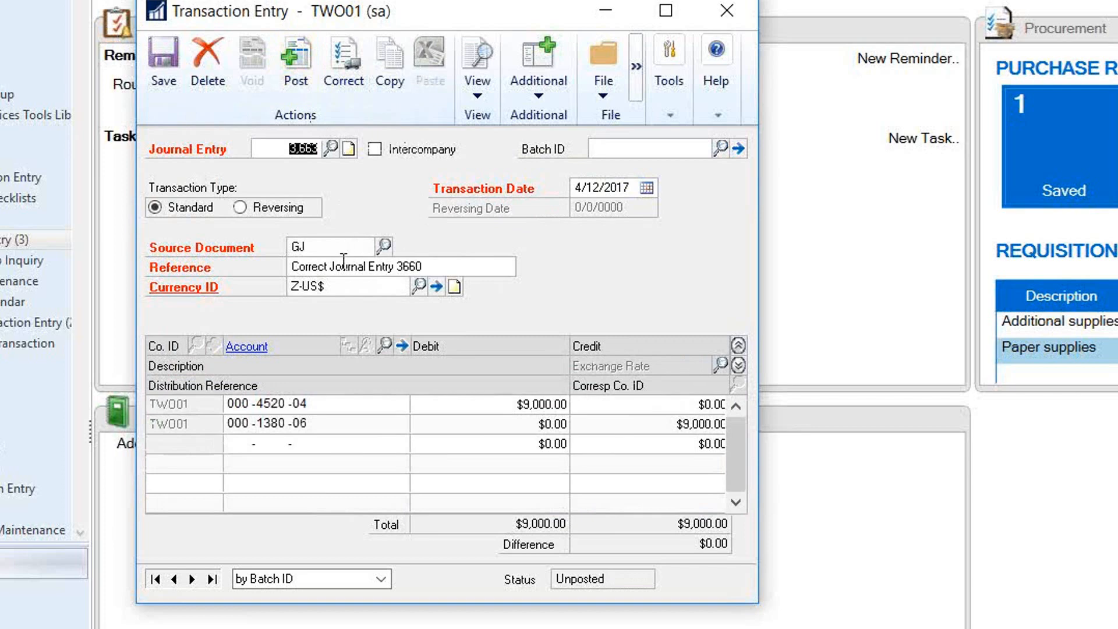
{"action": "left_click", "coordinate": [457, 267]}
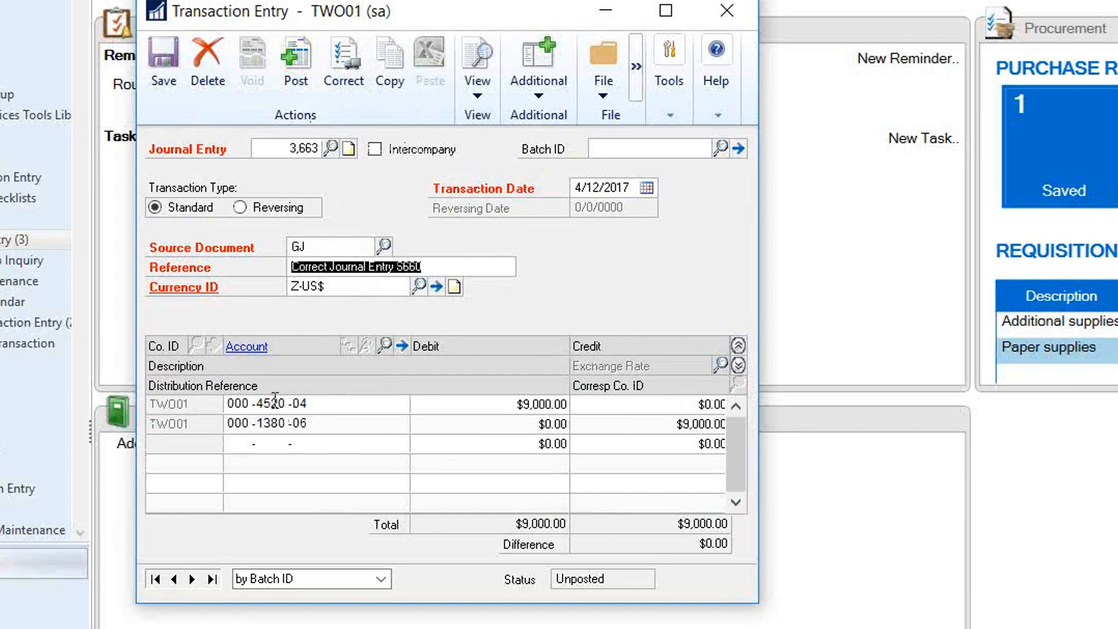
Set the first line's debit and the second line's credit to 8,500 in the correcting journal entry
{"action": "left_click", "coordinate": [519, 403]}
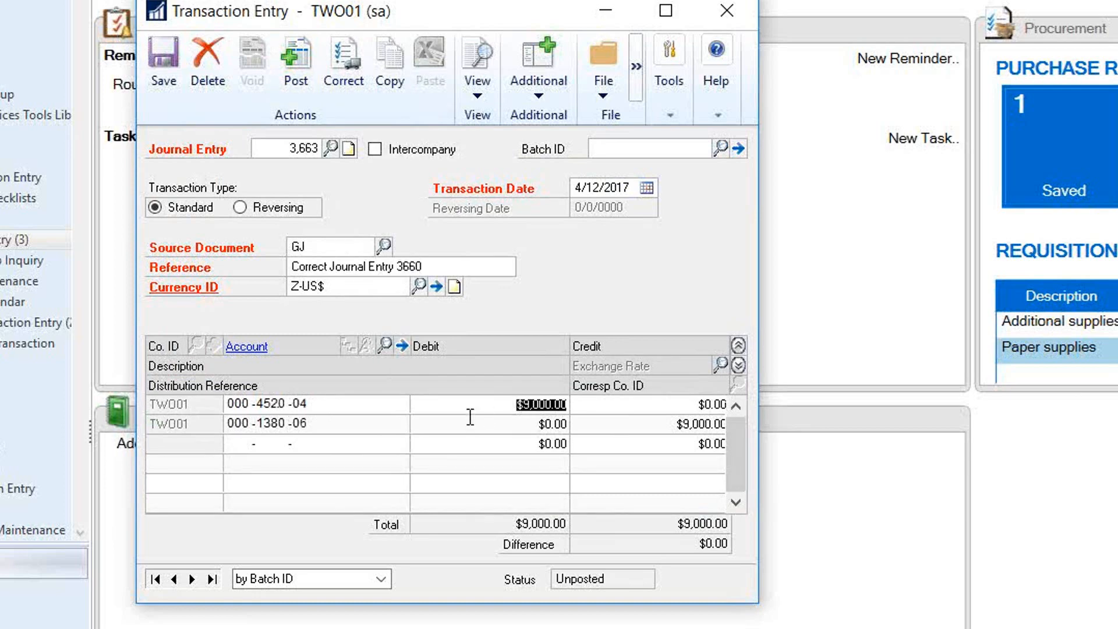
{"action": "type", "text": "8,500"}
{"action": "key", "text": "Tab"}
{"action": "key", "text": "Tab"}
{"action": "key", "text": "Tab"}
{"action": "key", "text": "Tab"}
{"action": "key", "text": "Tab"}
{"action": "key", "text": "Tab"}
{"action": "type", "text": "8,500"}
{"action": "key", "text": "Tab"}
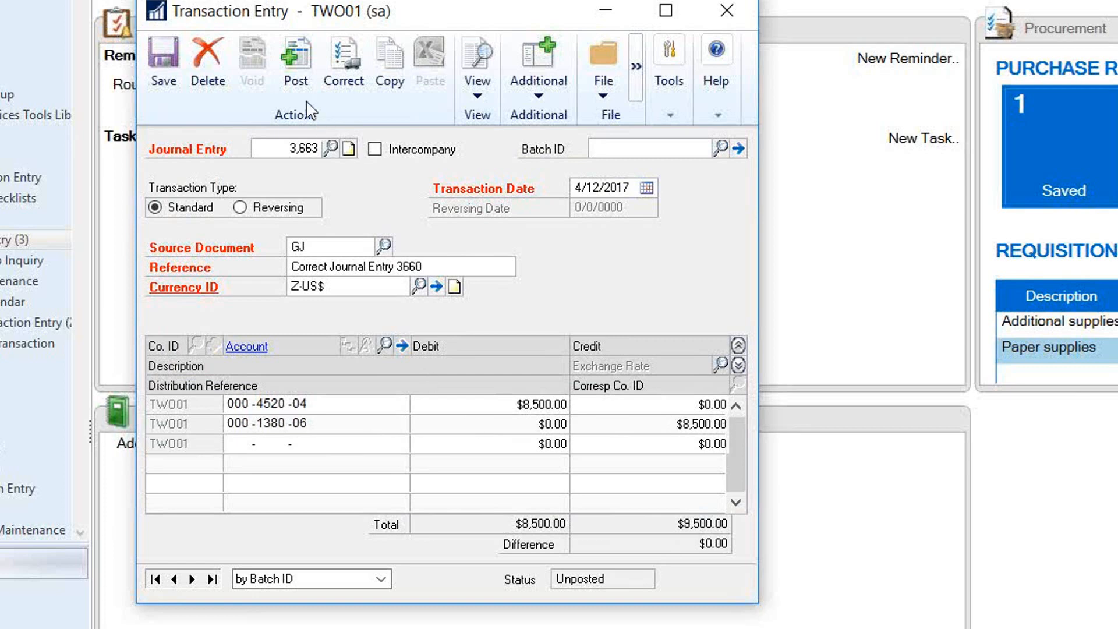
Post the correcting entry, close Transaction Entry, and view the General Posting Journal report on screen
{"action": "left_click", "coordinate": [295, 84]}
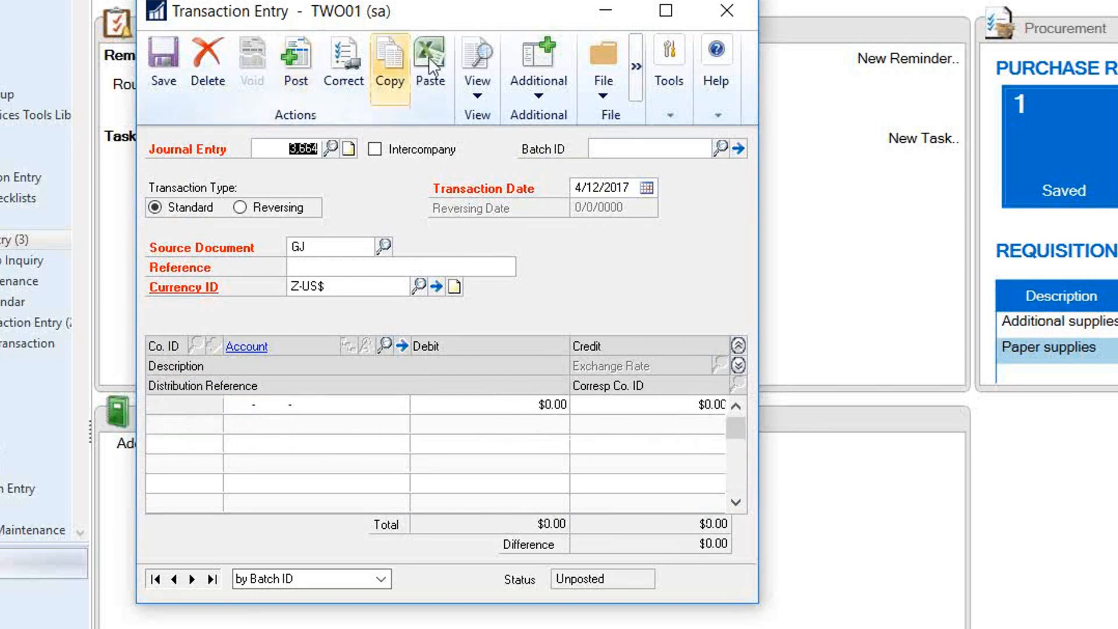
{"action": "left_click", "coordinate": [695, 392]}
{"action": "left_click", "coordinate": [930, 556]}
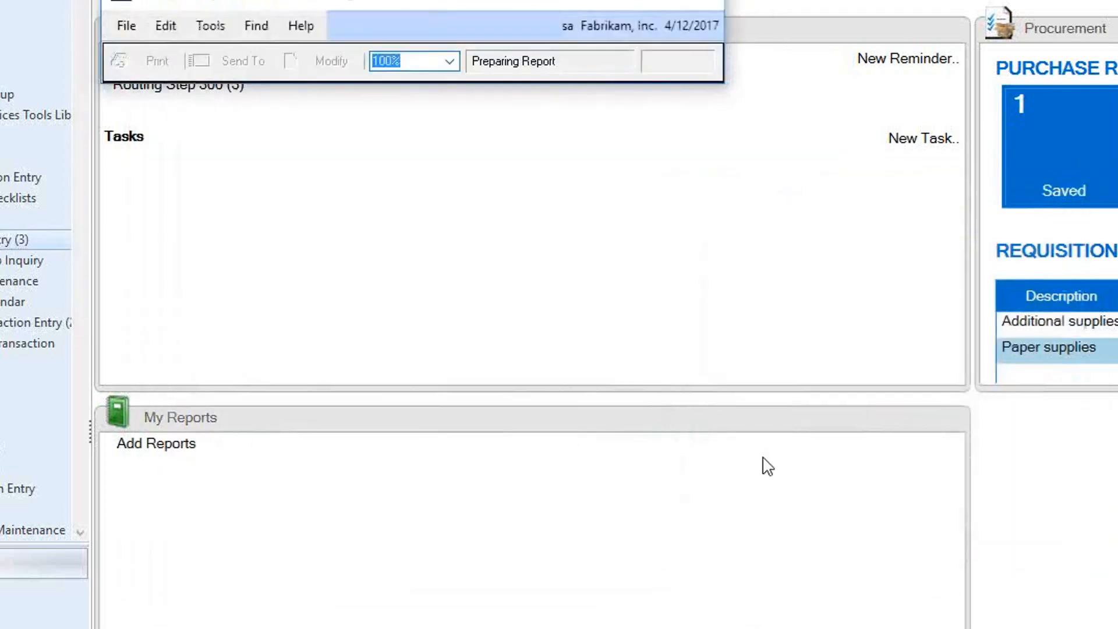
{"action": "left_click_drag", "start_coordinate": [787, 326], "coordinate": [1115, 350]}
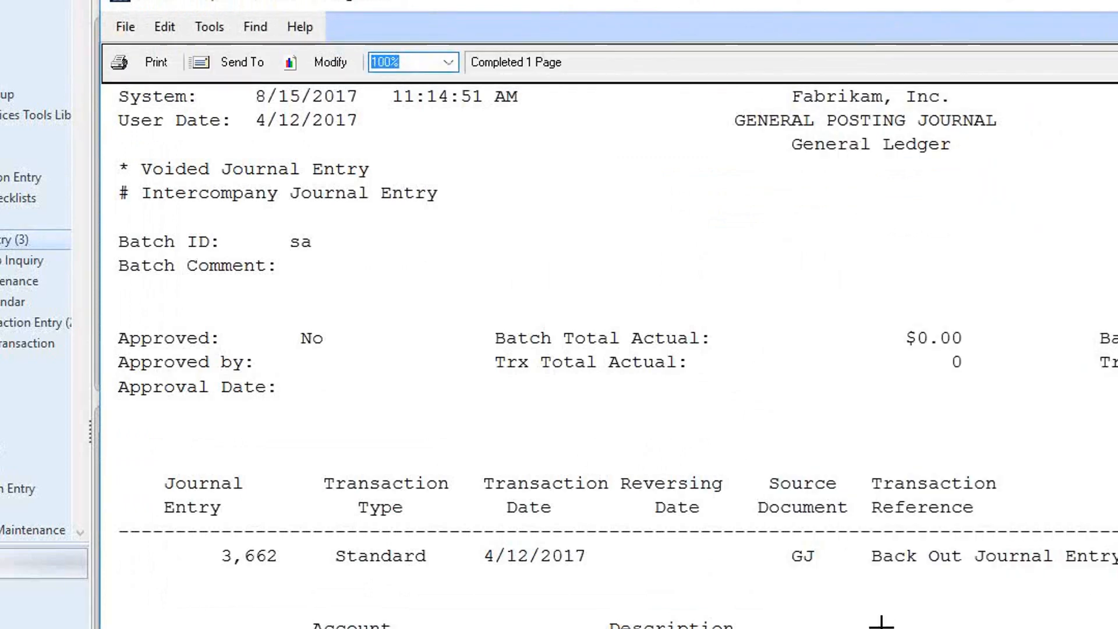
{"action": "scroll", "coordinate": [876, 604], "scroll_direction": "down", "scroll_amount": 5}
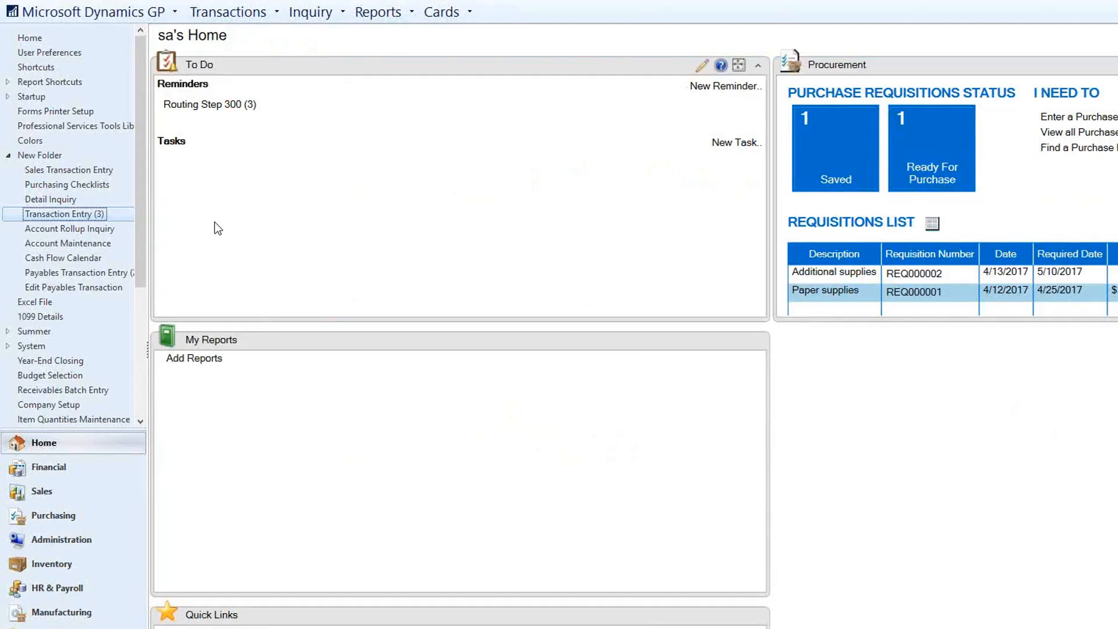
Open Account Rollup Inquiry and load the COGS option
{"action": "left_click", "coordinate": [86, 229]}
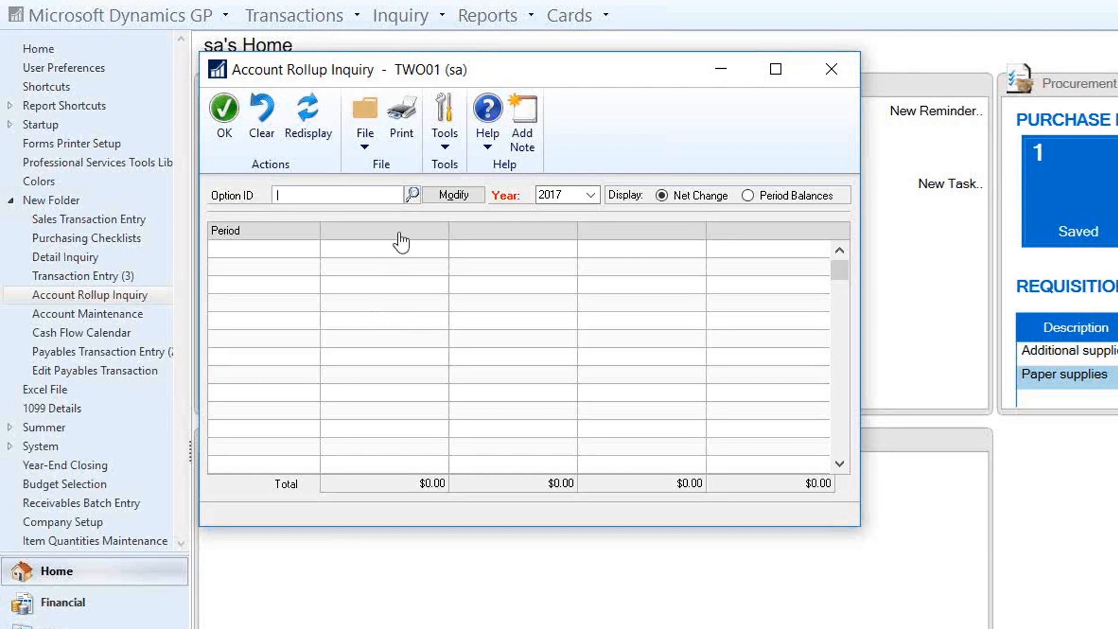
{"action": "left_click", "coordinate": [411, 194]}
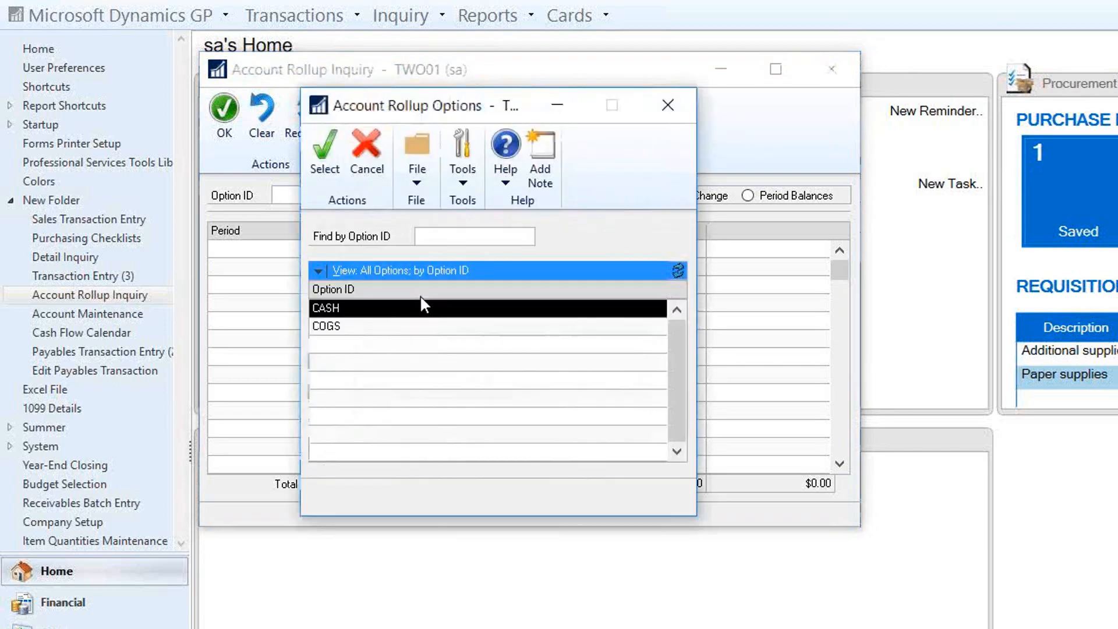
{"action": "left_click", "coordinate": [383, 326]}
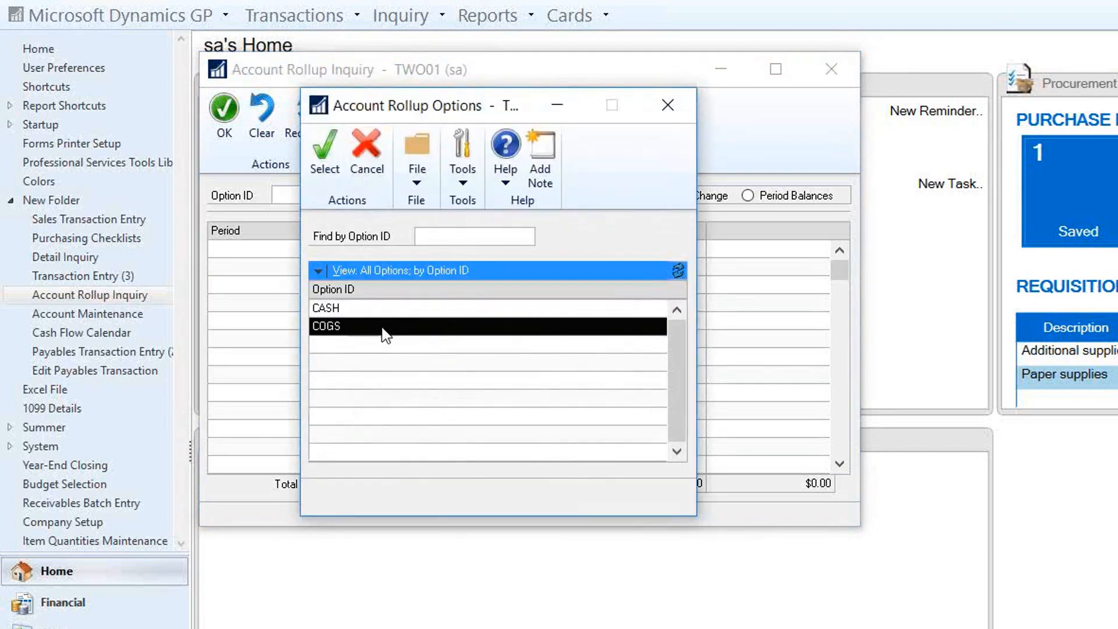
{"action": "double_click", "coordinate": [383, 327]}
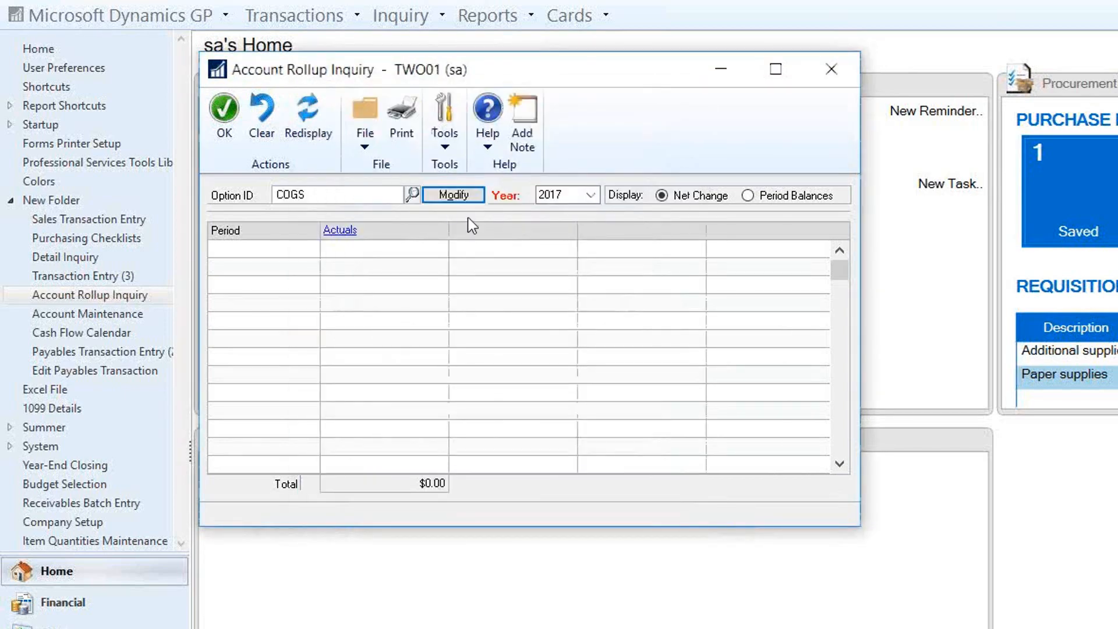
Review the COGS option's column type choices and its account segment restrictions, leaving the option as it is
{"action": "left_click", "coordinate": [454, 195]}
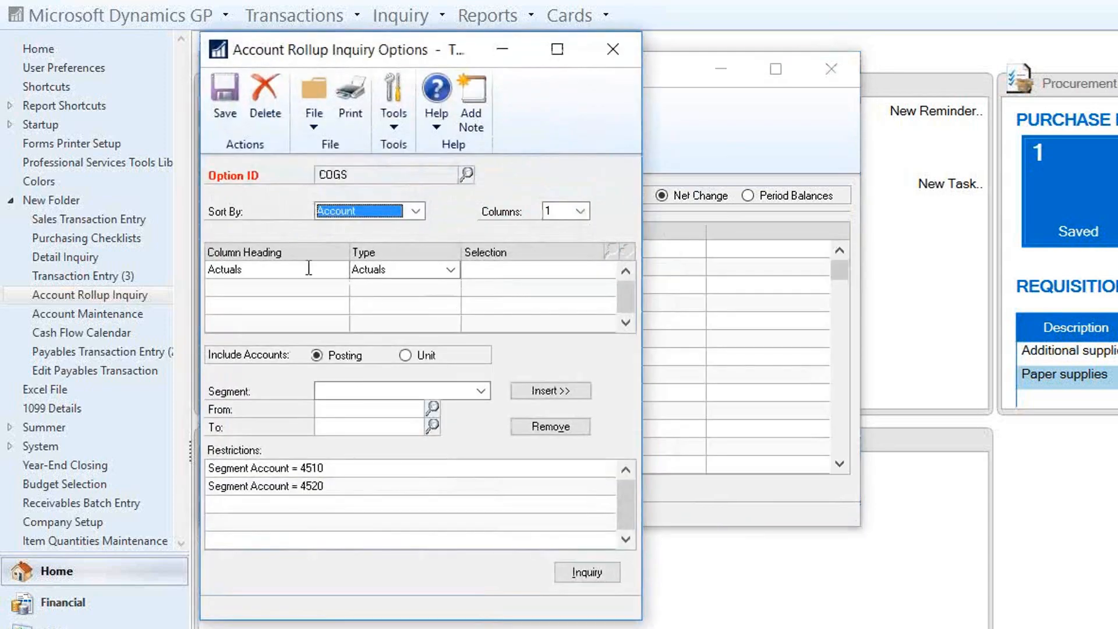
{"action": "left_click", "coordinate": [450, 270]}
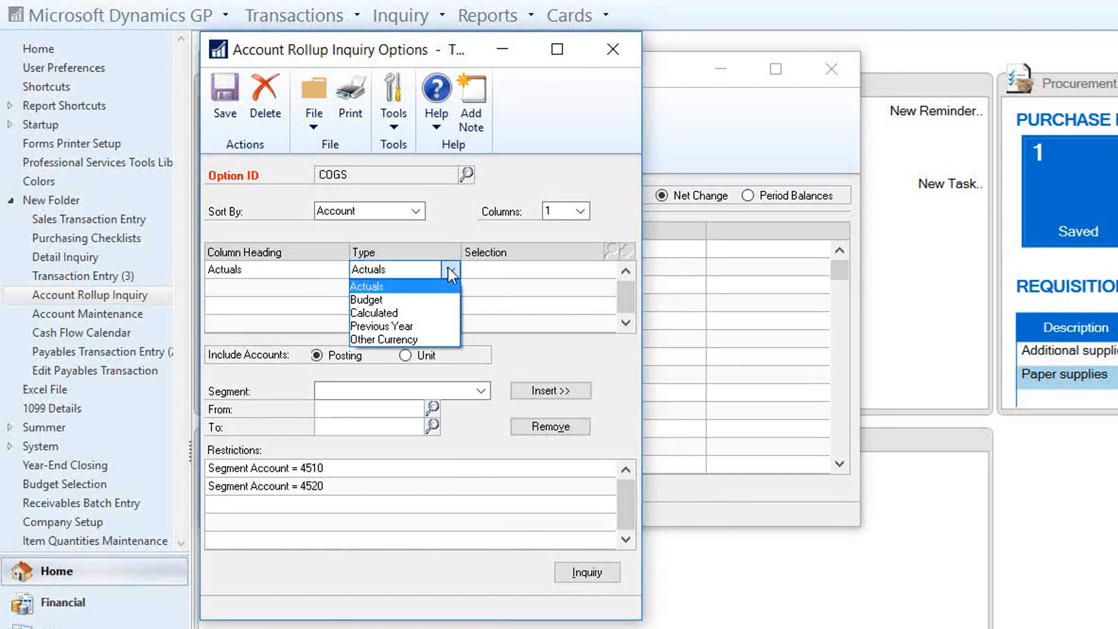
{"action": "left_click", "coordinate": [450, 269]}
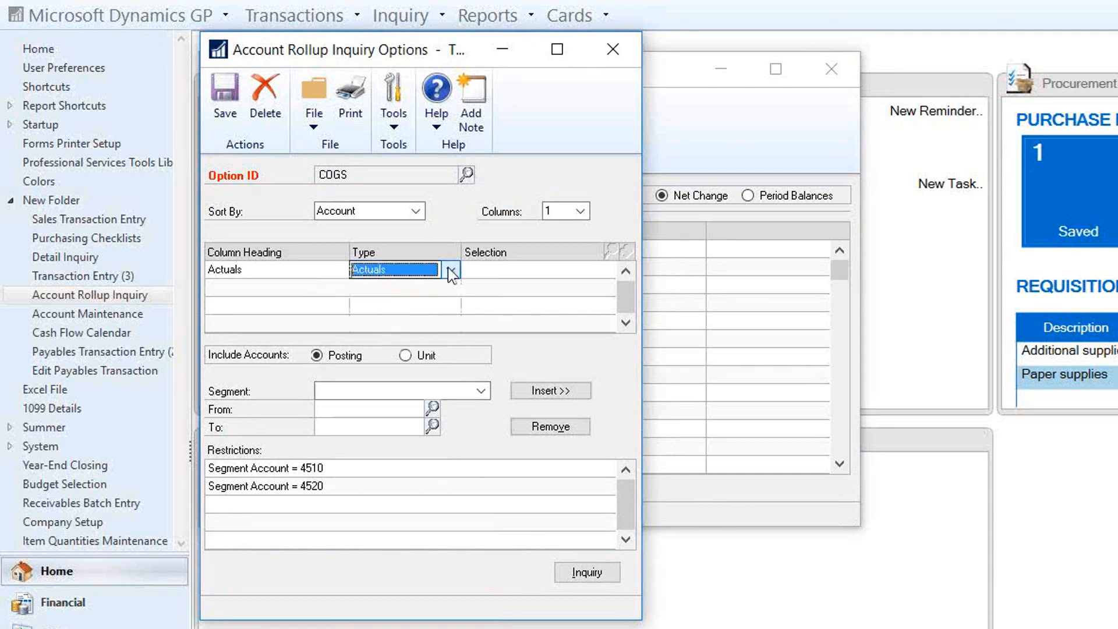
{"action": "left_click", "coordinate": [287, 468]}
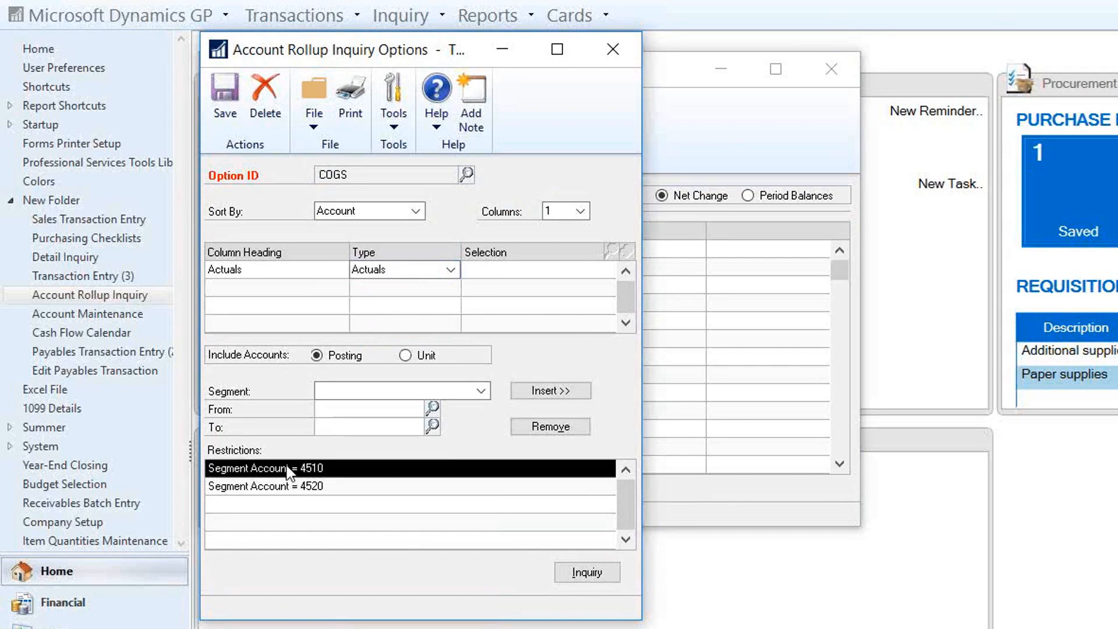
{"action": "left_click", "coordinate": [277, 489]}
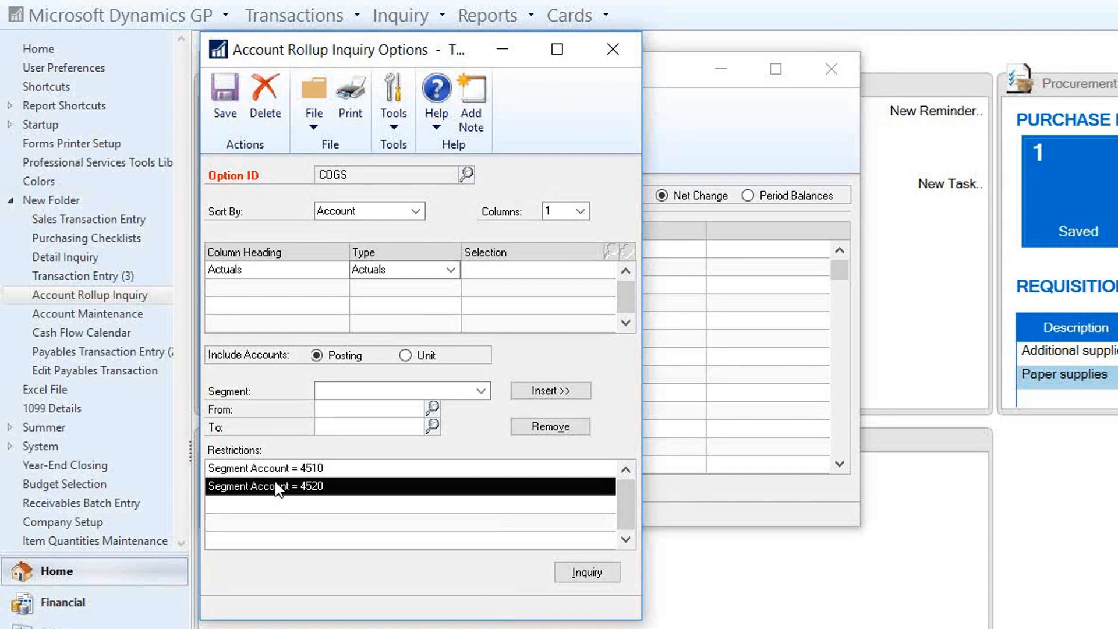
{"action": "left_click", "coordinate": [613, 49]}
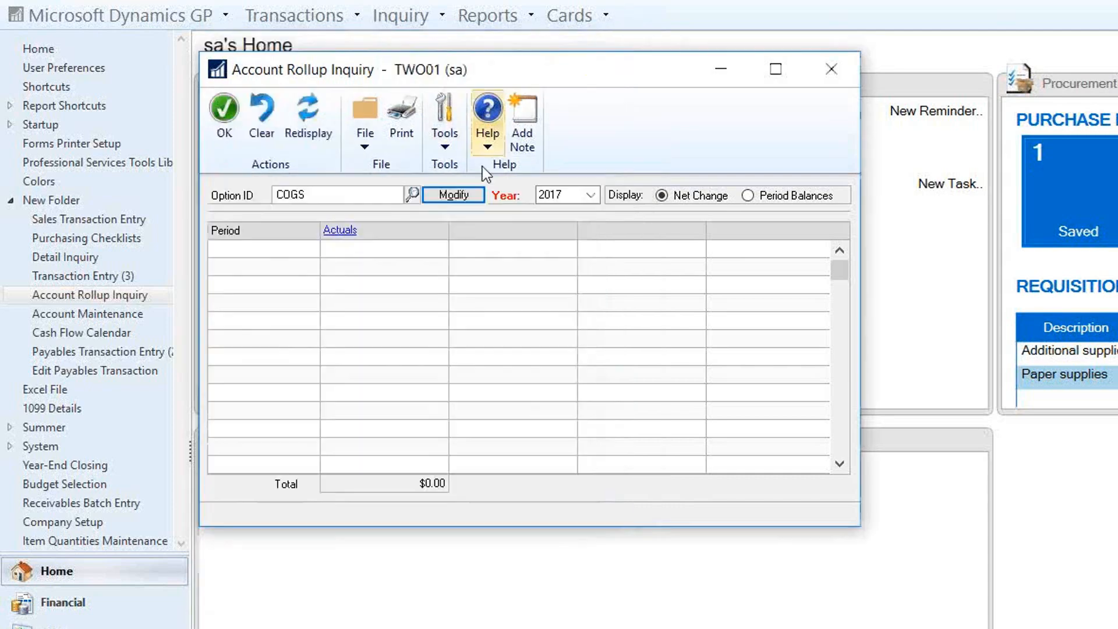
Display the 2017 COGS rollup by period, keeping the Net Change view
{"action": "left_click", "coordinate": [314, 133]}
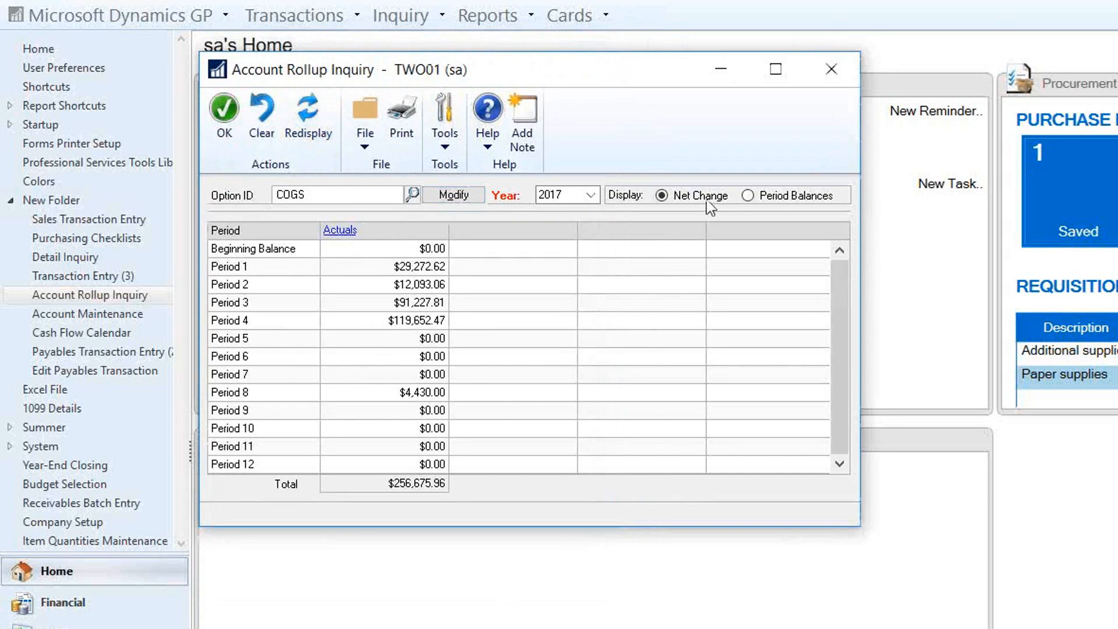
{"action": "left_click", "coordinate": [795, 200]}
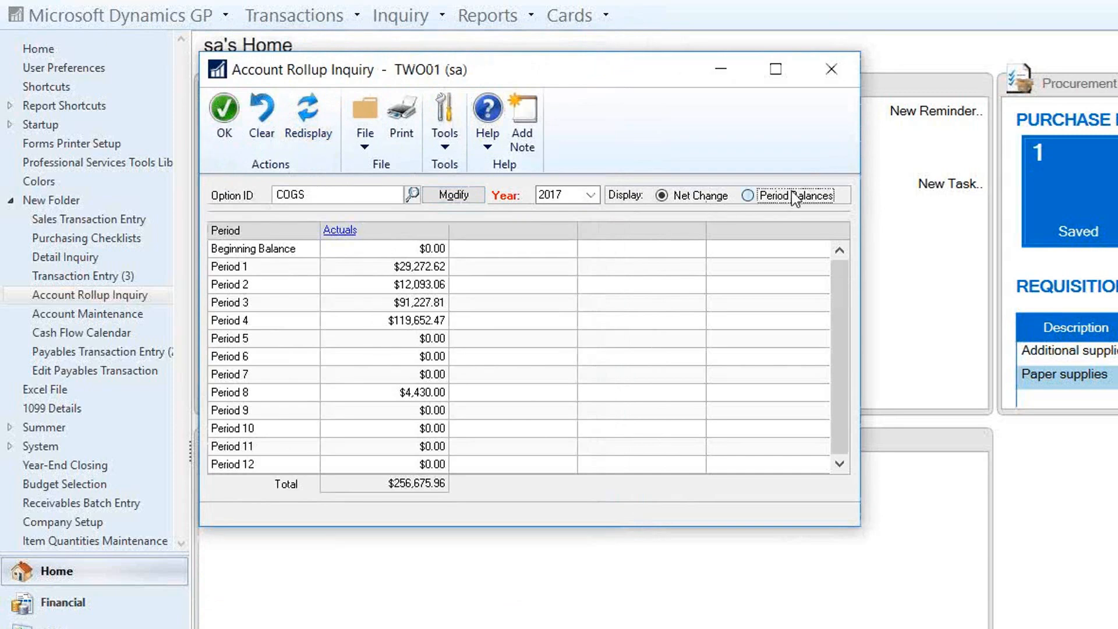
{"action": "left_click", "coordinate": [692, 198]}
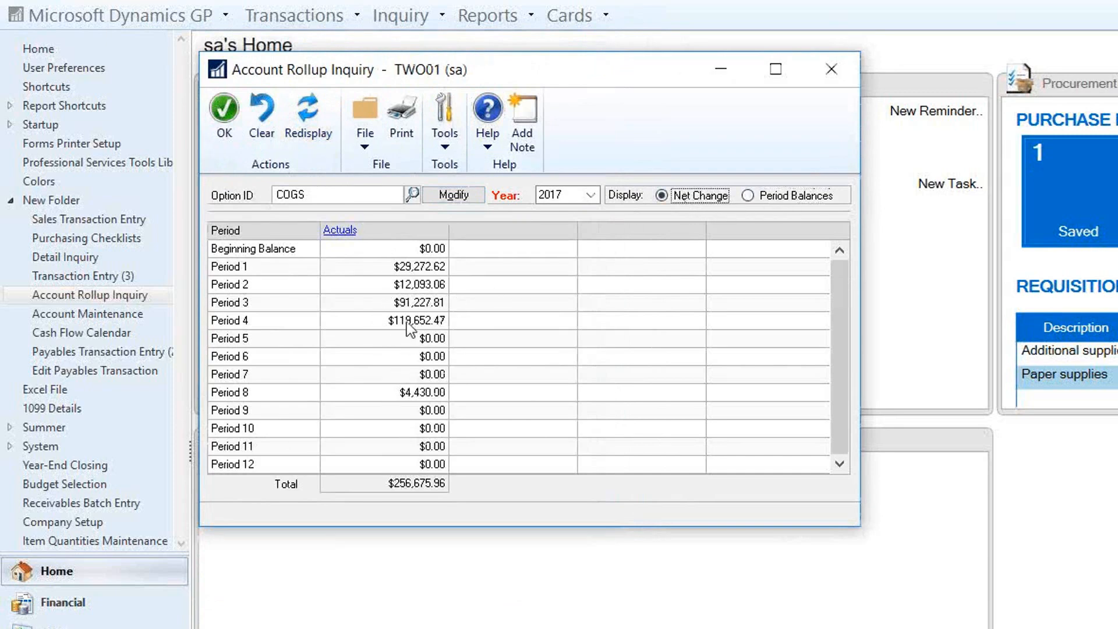
Drill into the Period 4 actuals and the Cost of Goods Sold - Retail/Parts balance detail, then close the inquiry windows
{"action": "left_click", "coordinate": [377, 327]}
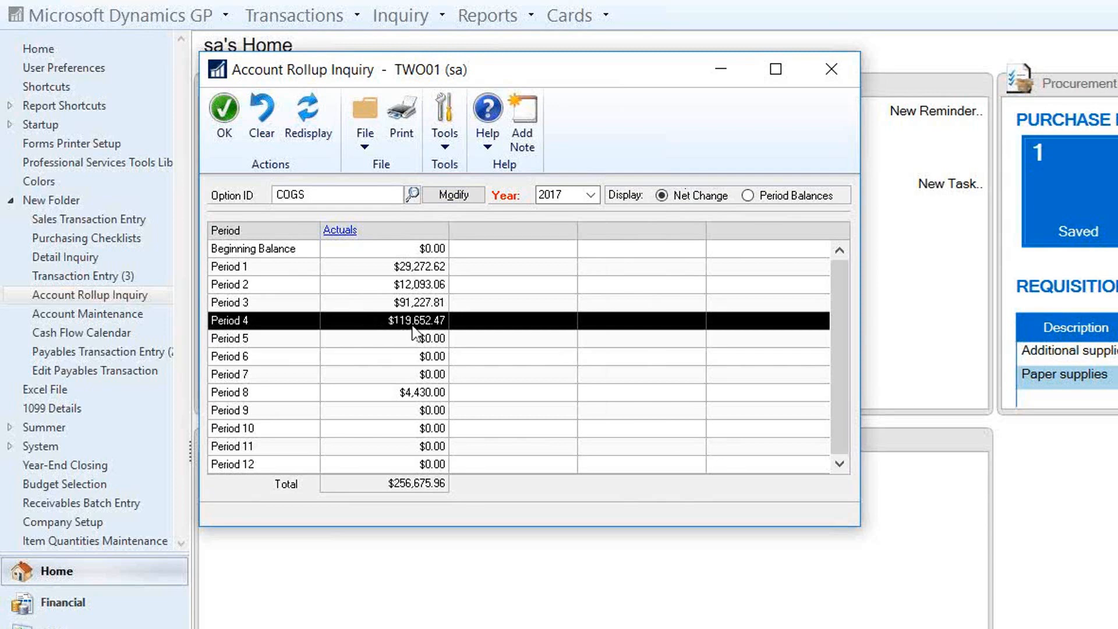
{"action": "left_click", "coordinate": [351, 231]}
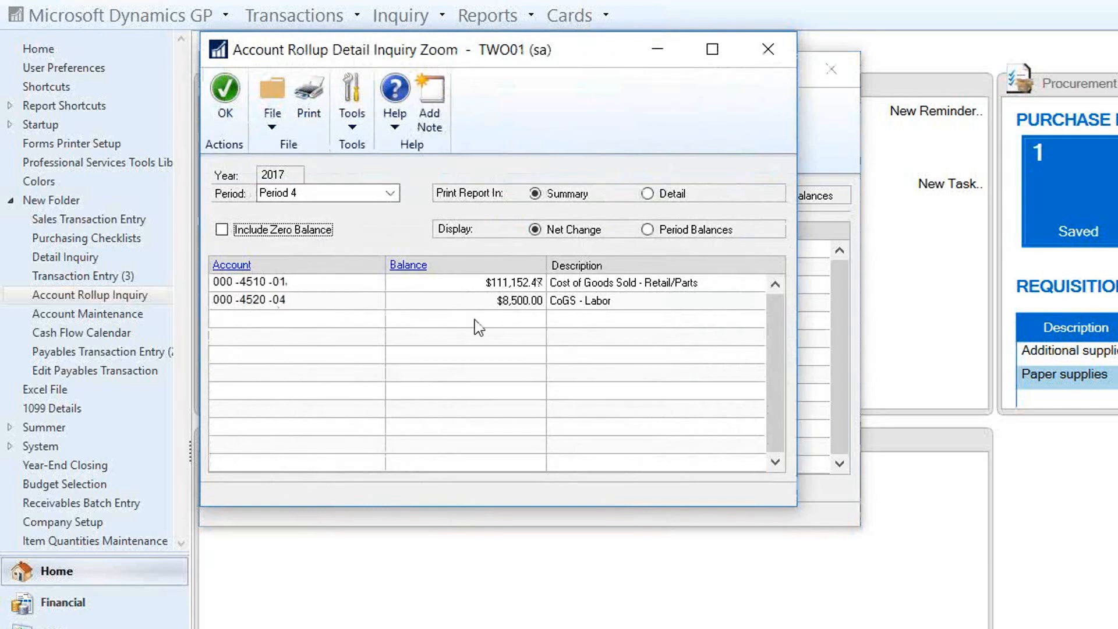
{"action": "left_click", "coordinate": [463, 284]}
{"action": "left_click", "coordinate": [420, 266]}
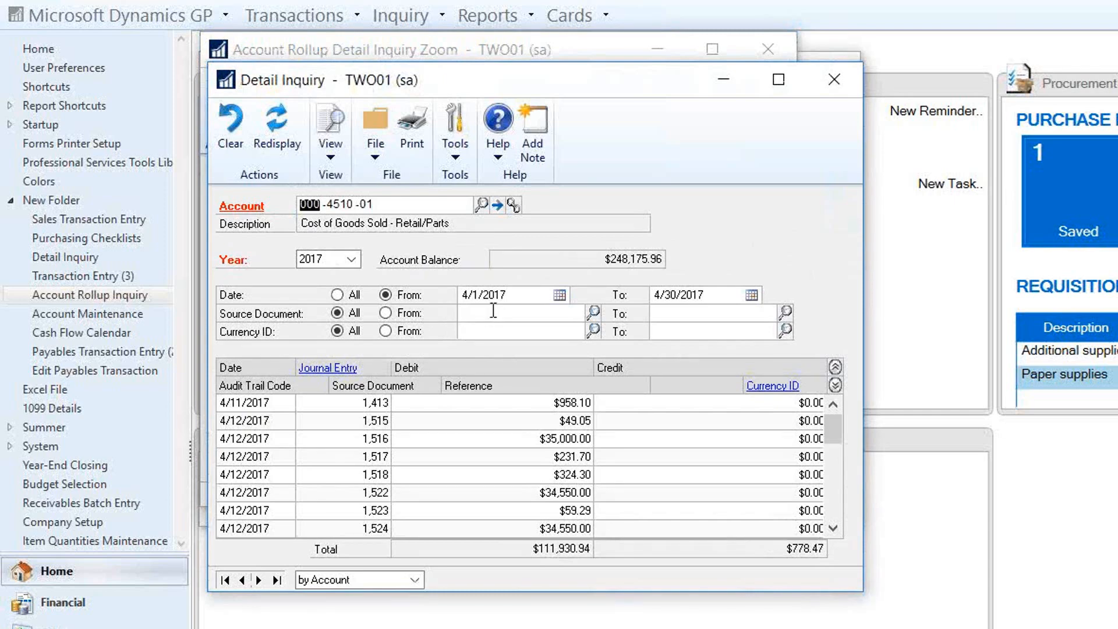
{"action": "left_click", "coordinate": [835, 81]}
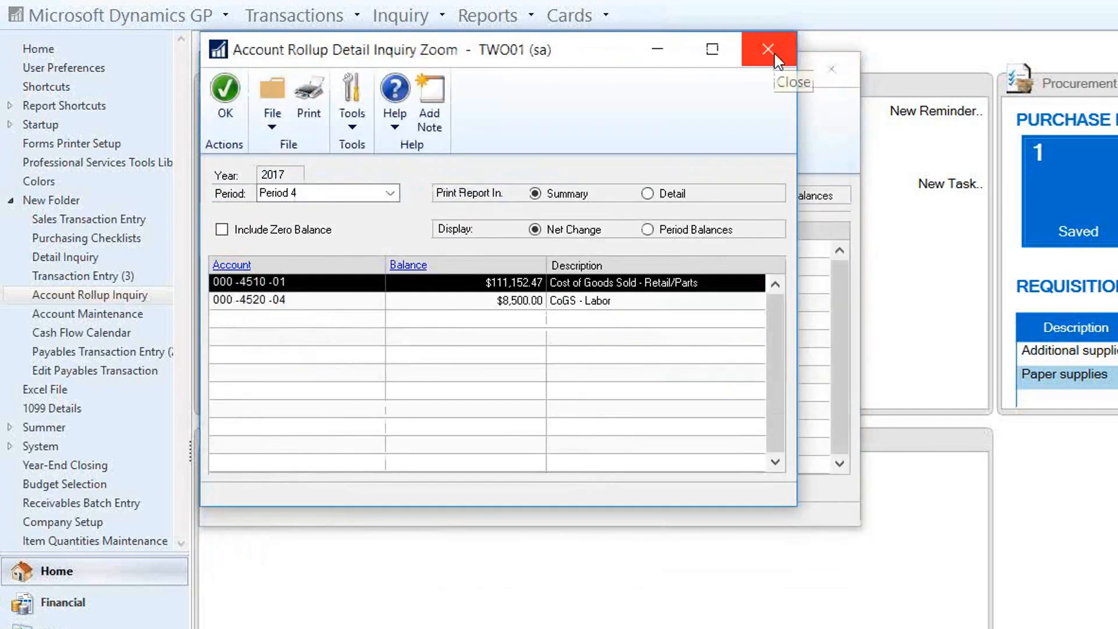
{"action": "left_click", "coordinate": [776, 57]}
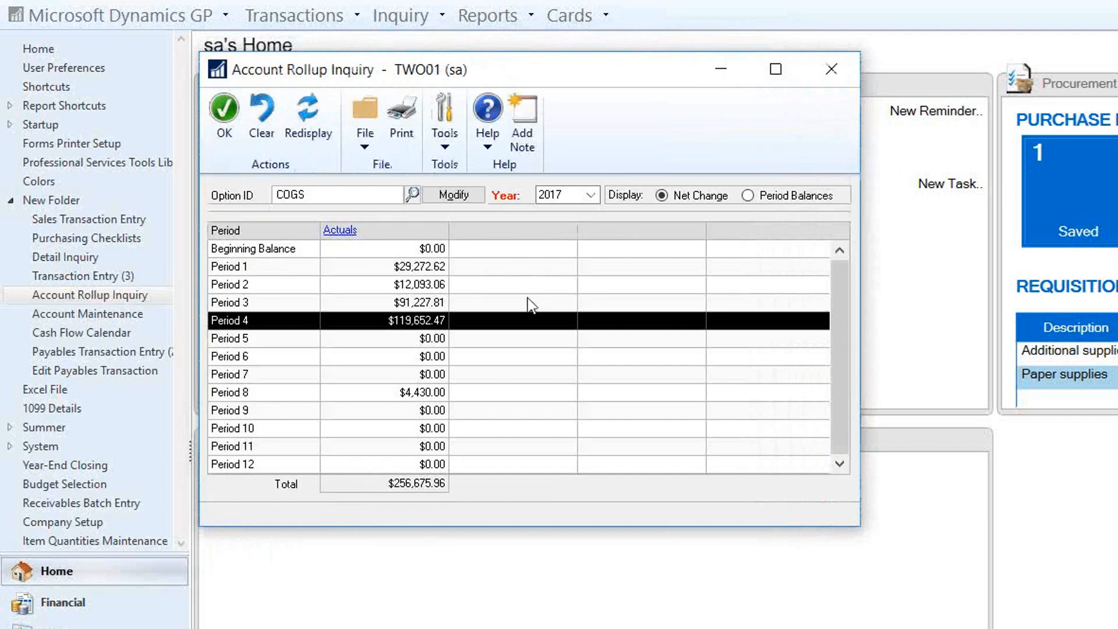
{"action": "left_click", "coordinate": [833, 71]}
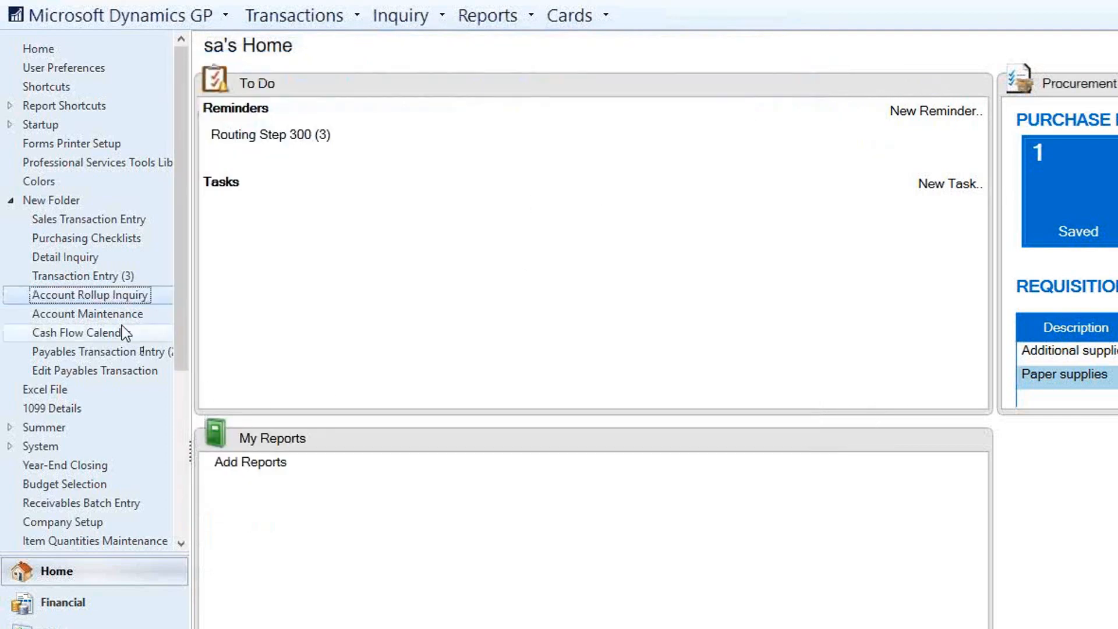
Reopen Account Rollup Inquiry and load the CASH option
{"action": "left_click", "coordinate": [86, 295]}
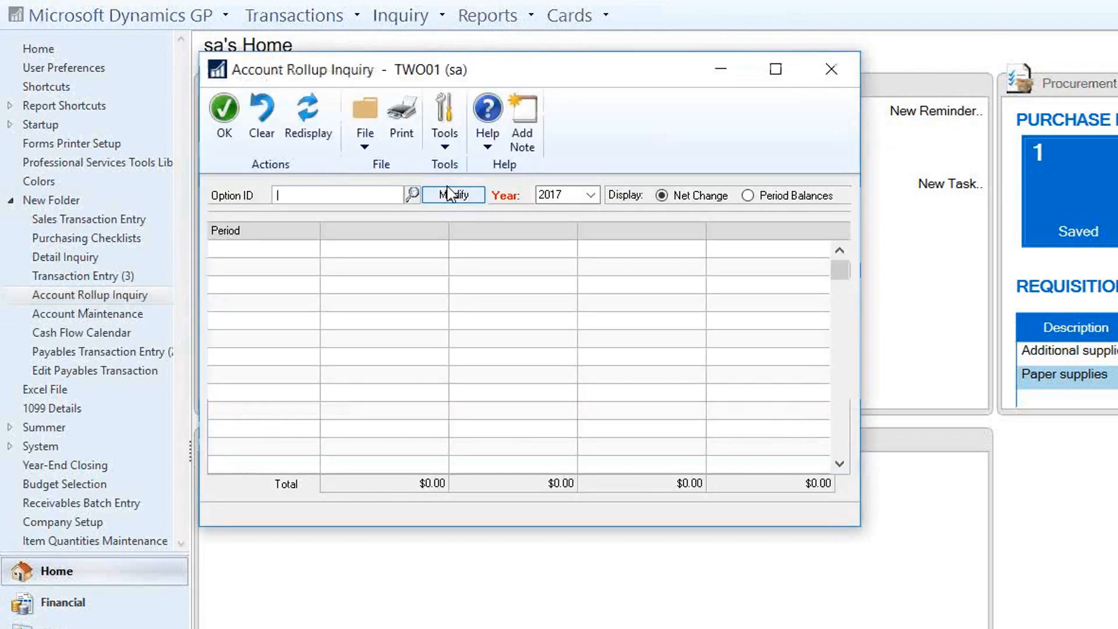
{"action": "left_click", "coordinate": [413, 194]}
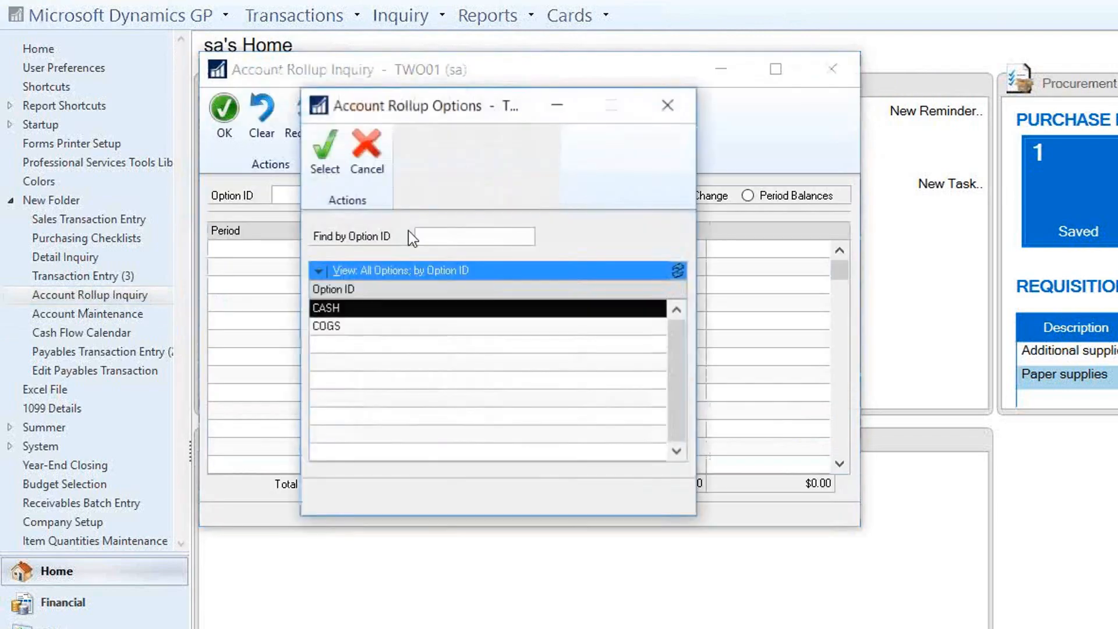
{"action": "double_click", "coordinate": [375, 308]}
Examine the CASH option's columns, the Variance column's calculated expression and the account segment restrictions
{"action": "left_click", "coordinate": [453, 196]}
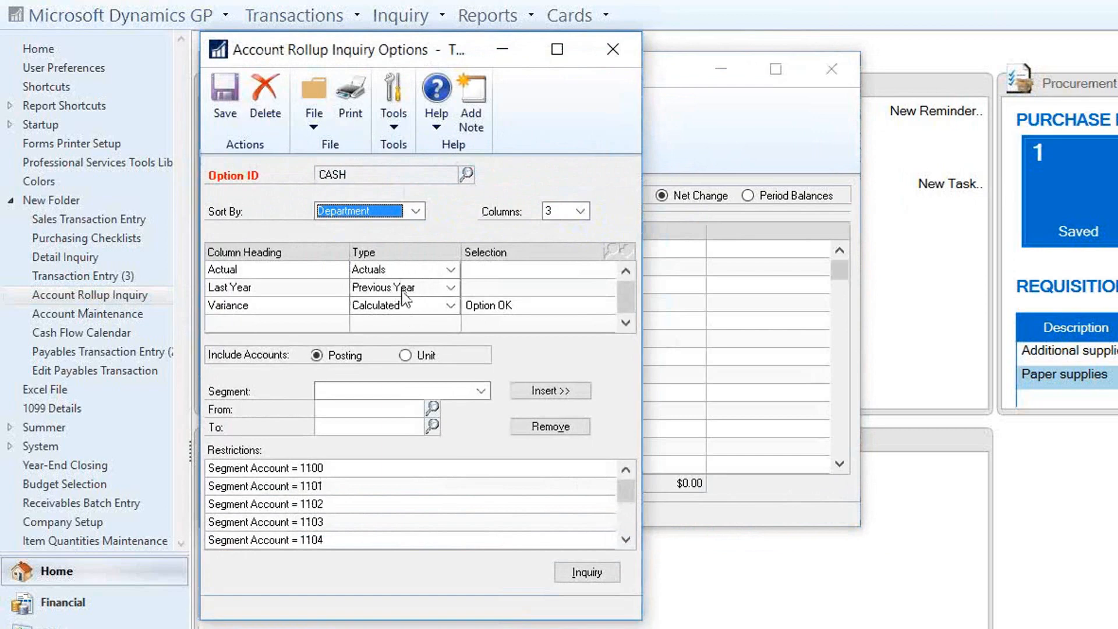
{"action": "left_click", "coordinate": [539, 306]}
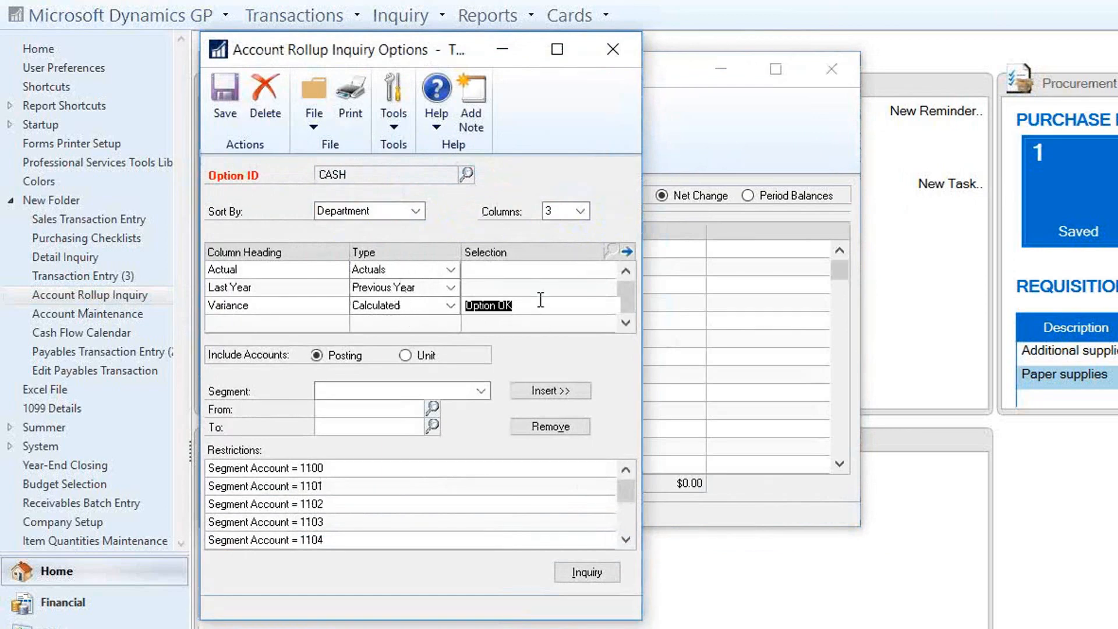
{"action": "left_click", "coordinate": [625, 256]}
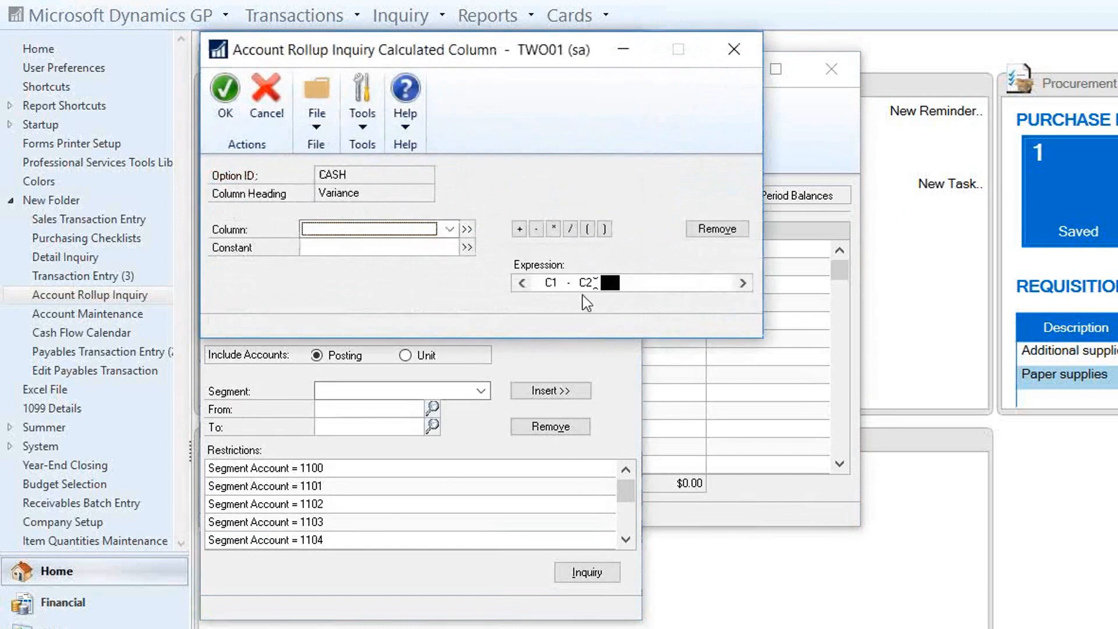
{"action": "left_click", "coordinate": [735, 51]}
{"action": "left_click", "coordinate": [367, 475]}
{"action": "scroll", "coordinate": [368, 489], "scroll_direction": "down", "scroll_amount": 3}
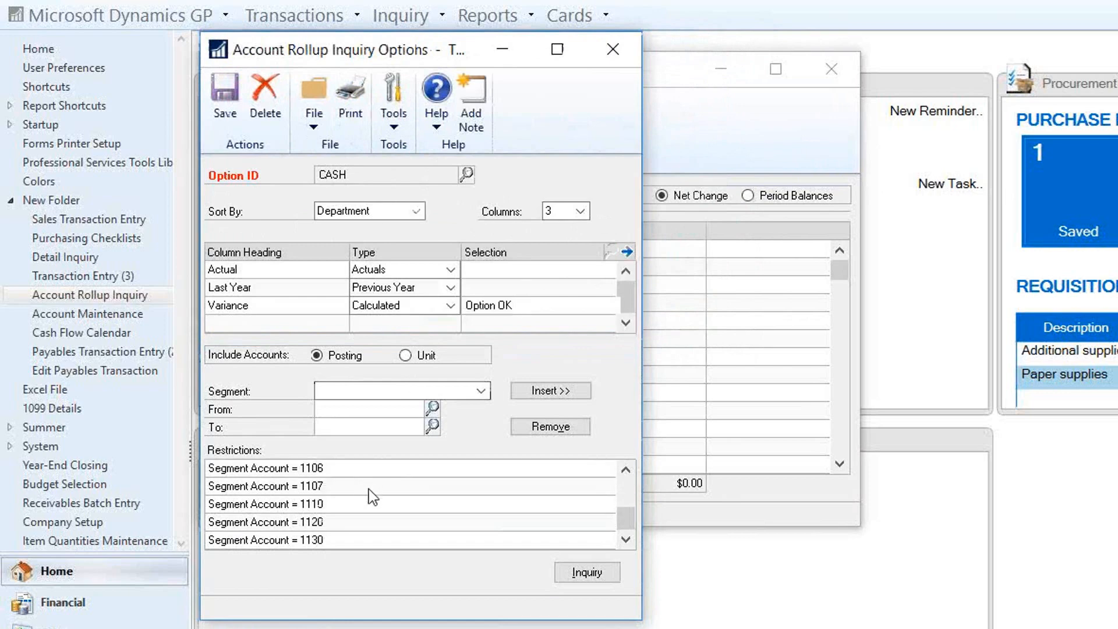
{"action": "scroll", "coordinate": [369, 489], "scroll_direction": "up", "scroll_amount": 3}
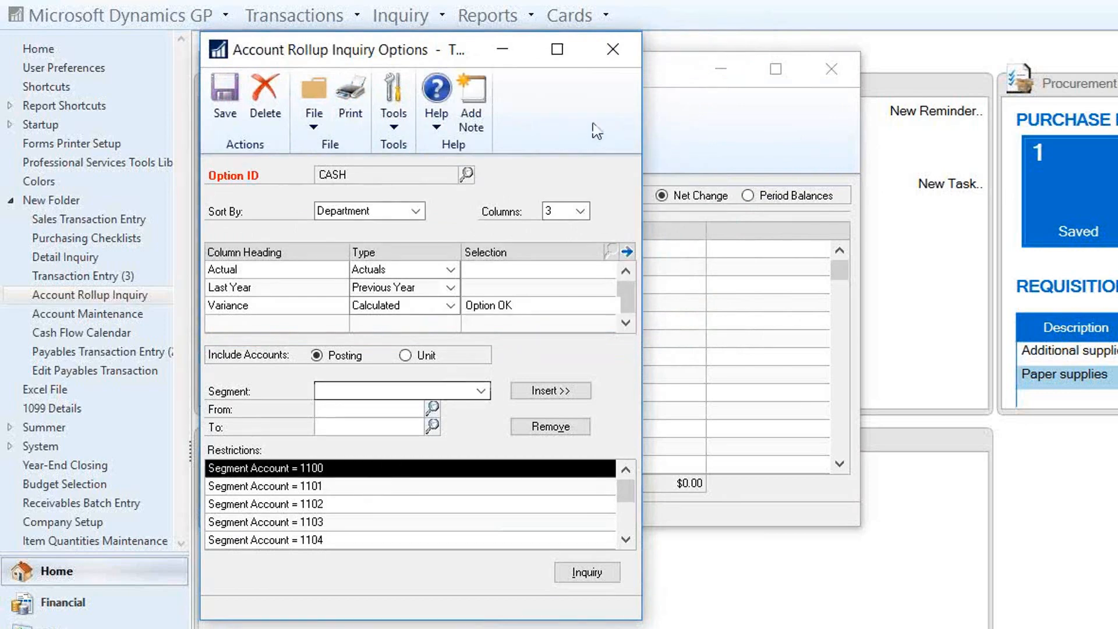
{"action": "left_click", "coordinate": [613, 50]}
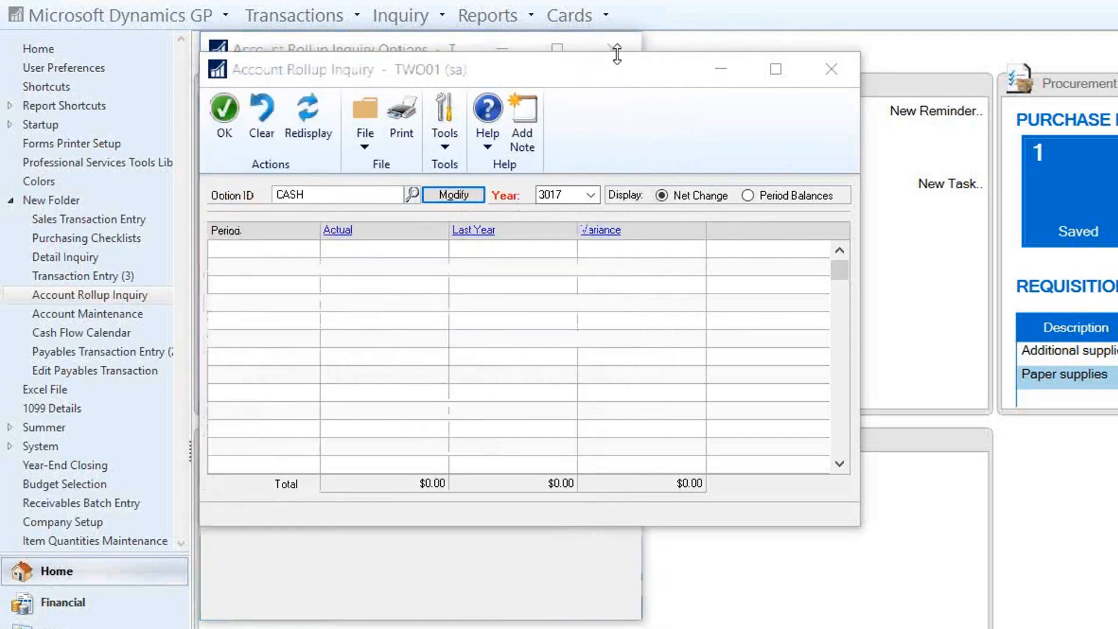
Redisplay the CASH rollup for 2017 and view the account detail behind the Period 4 Actual amount
{"action": "left_click", "coordinate": [305, 123]}
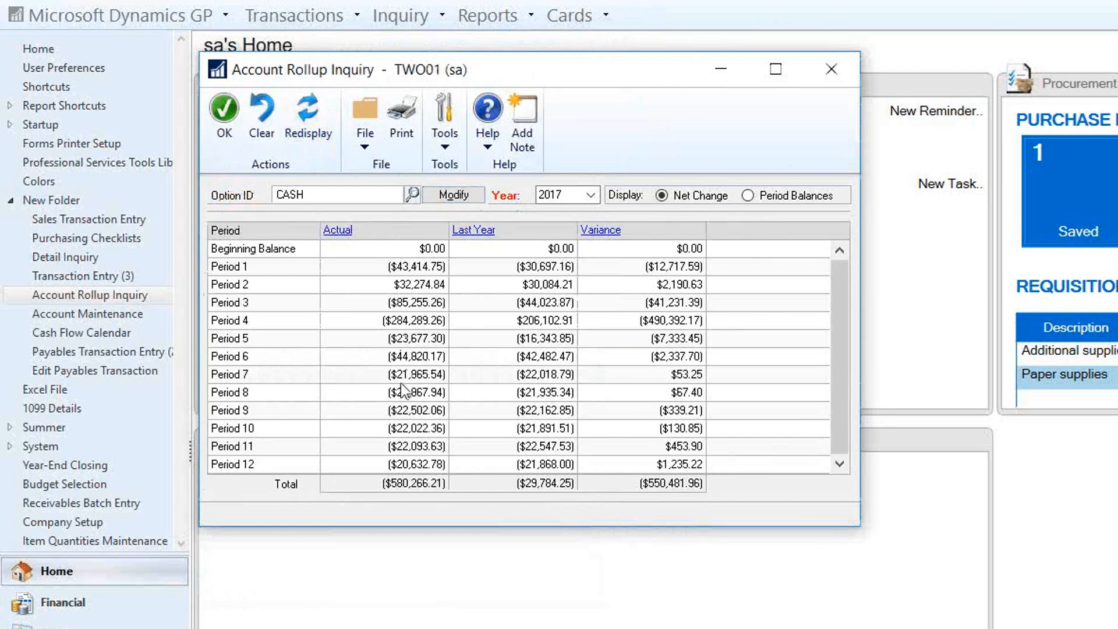
{"action": "left_click", "coordinate": [400, 323]}
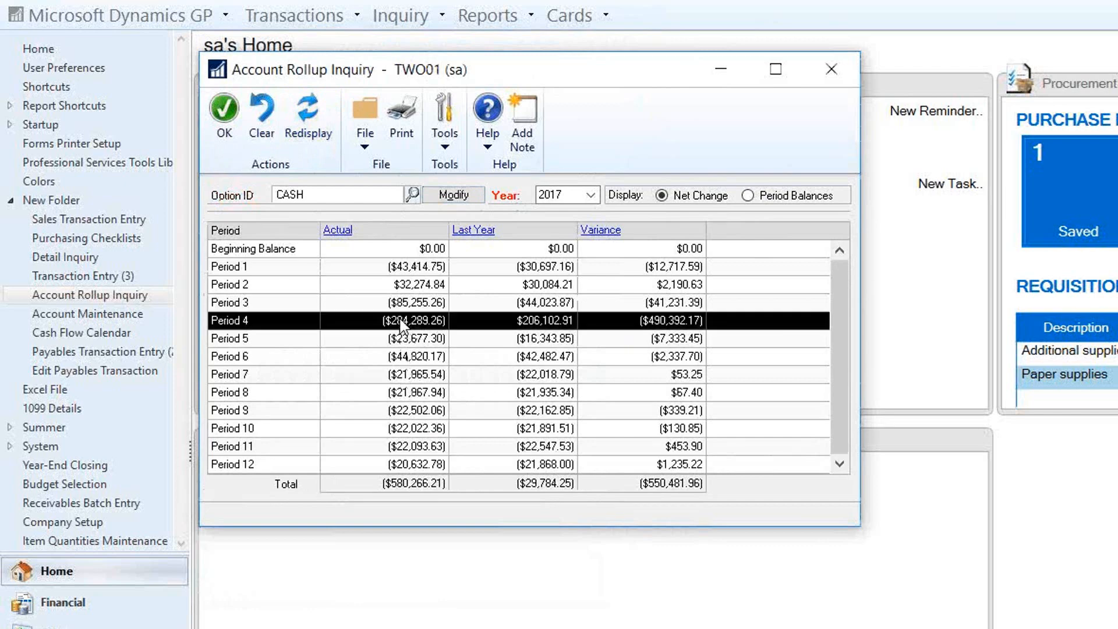
{"action": "left_click", "coordinate": [345, 232]}
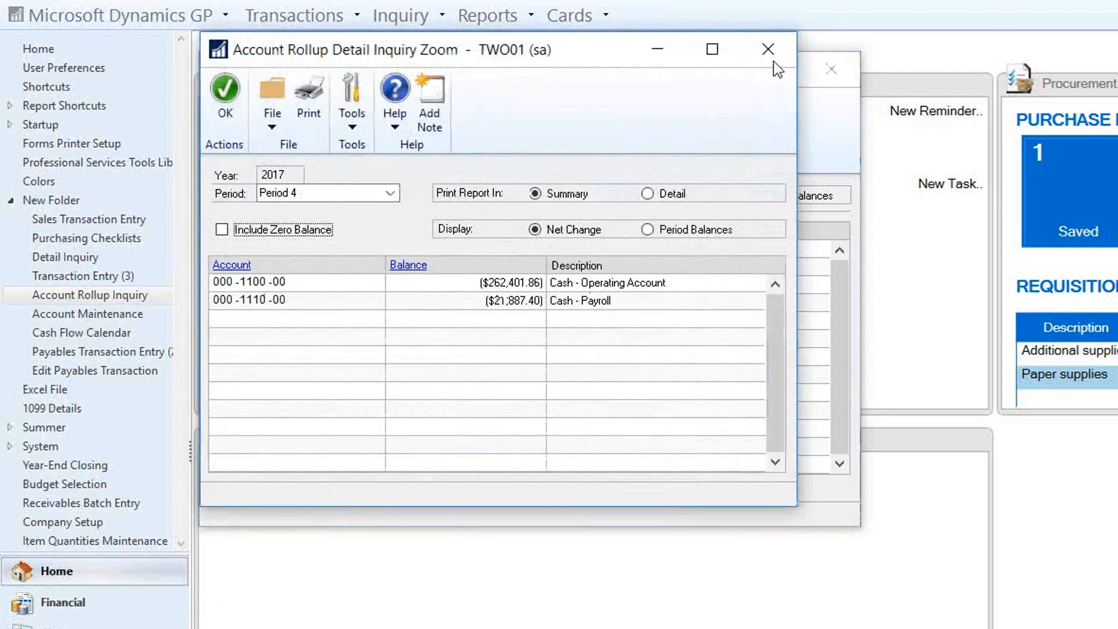
{"action": "left_click", "coordinate": [771, 47]}
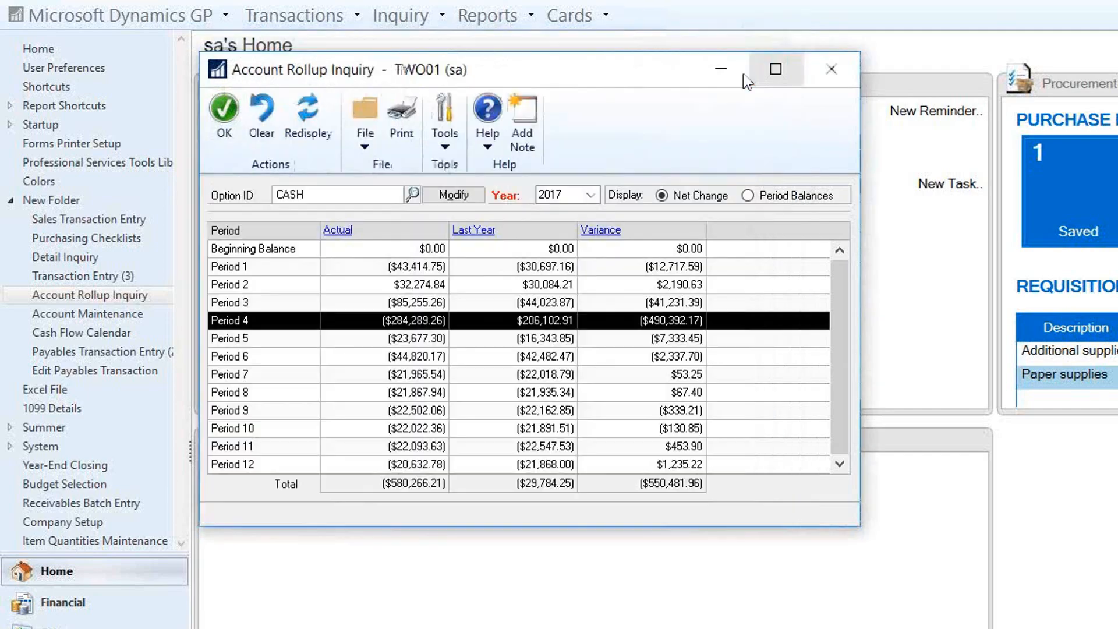
View the account detail behind the Period 4 Last Year amount, then close the rollup inquiry
{"action": "left_click", "coordinate": [480, 231]}
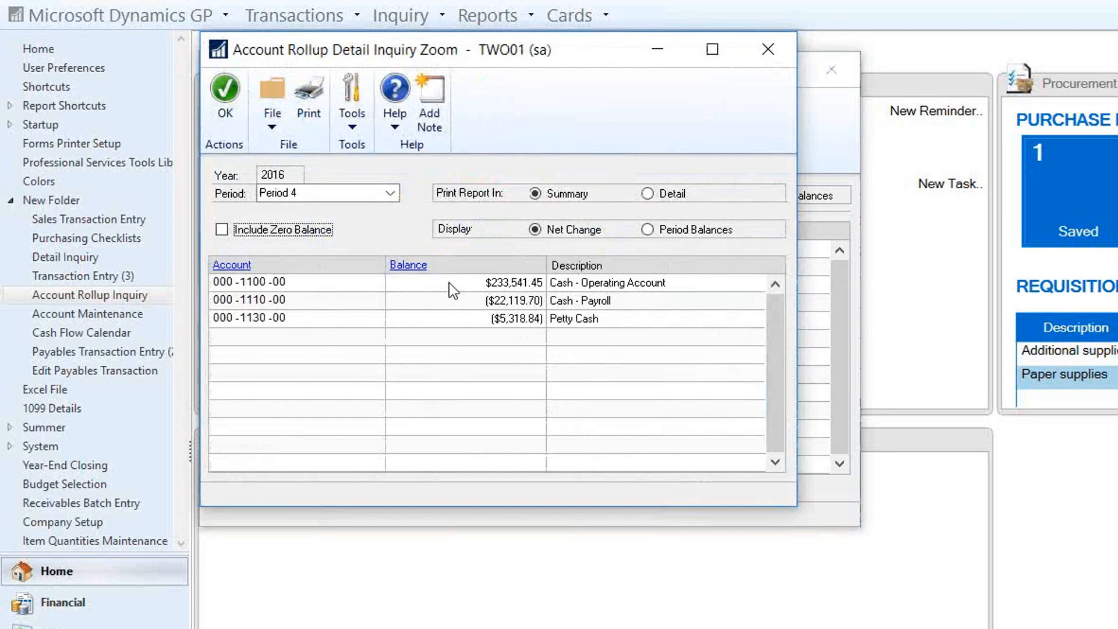
{"action": "left_click", "coordinate": [774, 50]}
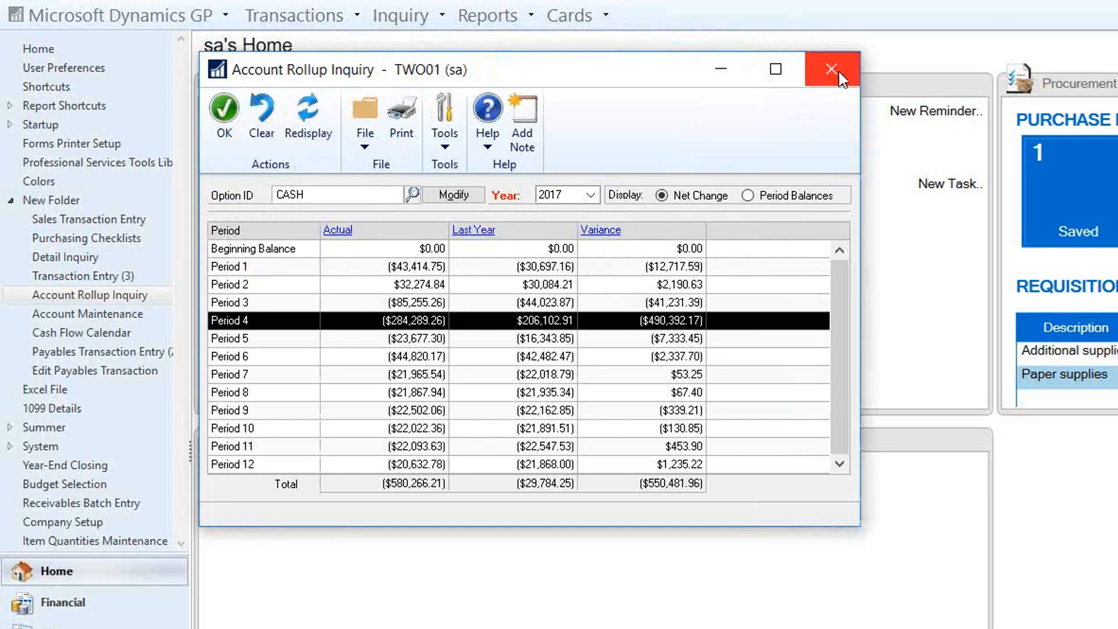
{"action": "left_click", "coordinate": [833, 70]}
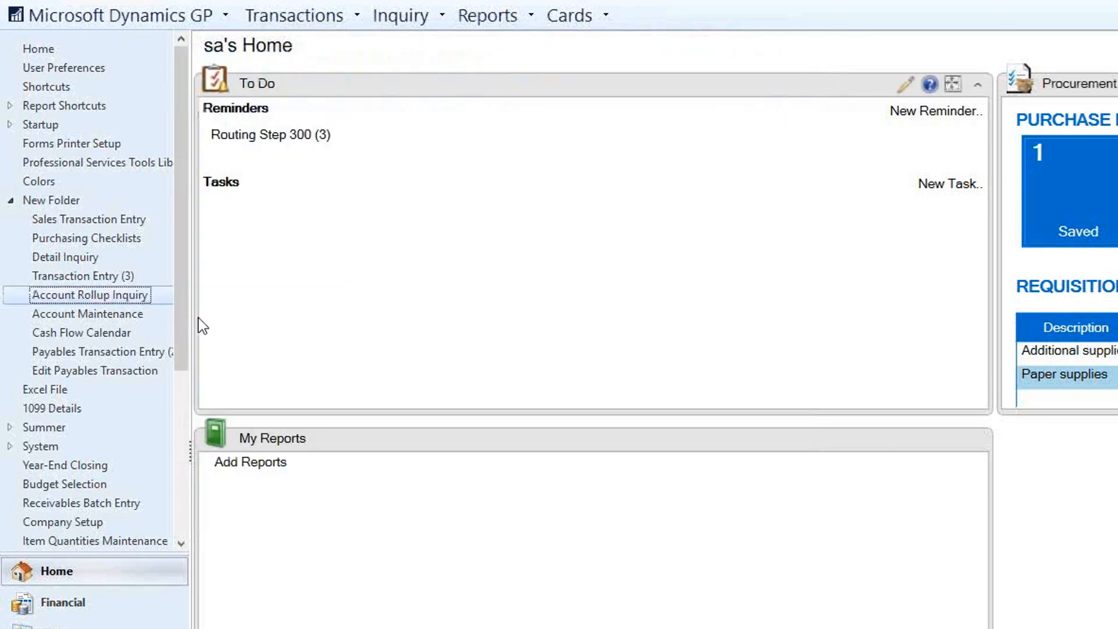
Load account 000-1220-00 in Account Maintenance and review its responsible person and user-defined fields
{"action": "left_click", "coordinate": [90, 313]}
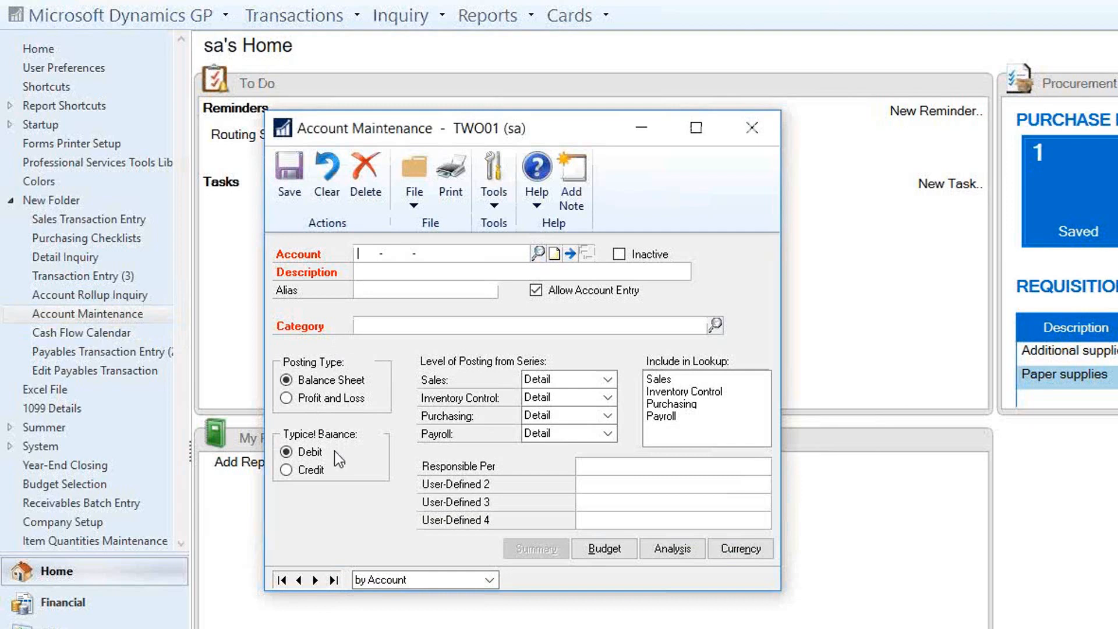
{"action": "type", "text": "000 -1220 -00"}
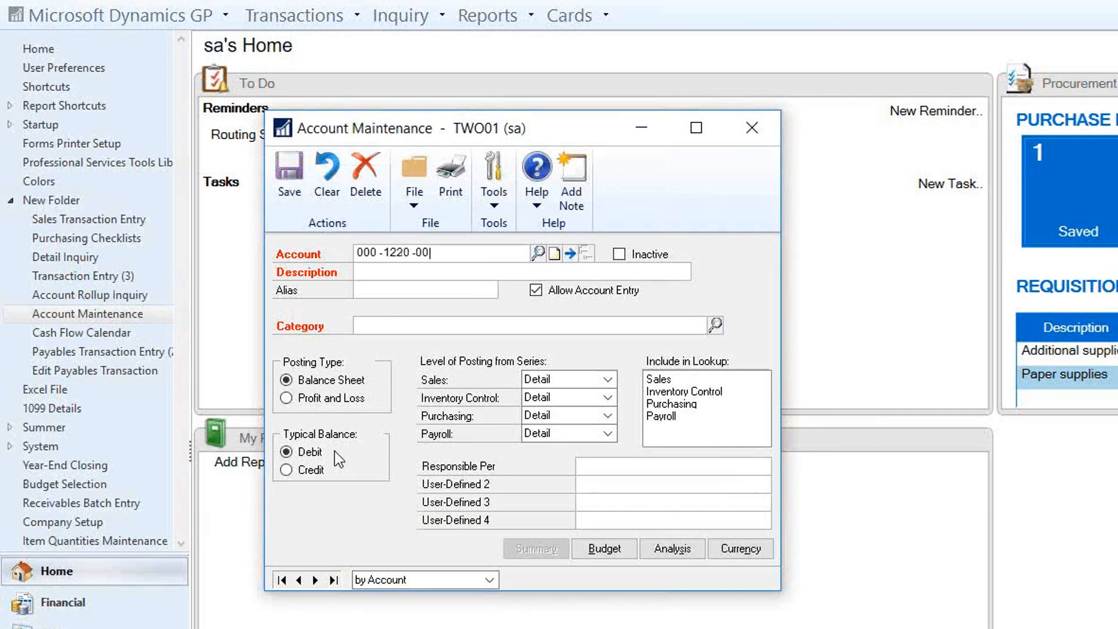
{"action": "key", "text": "Tab"}
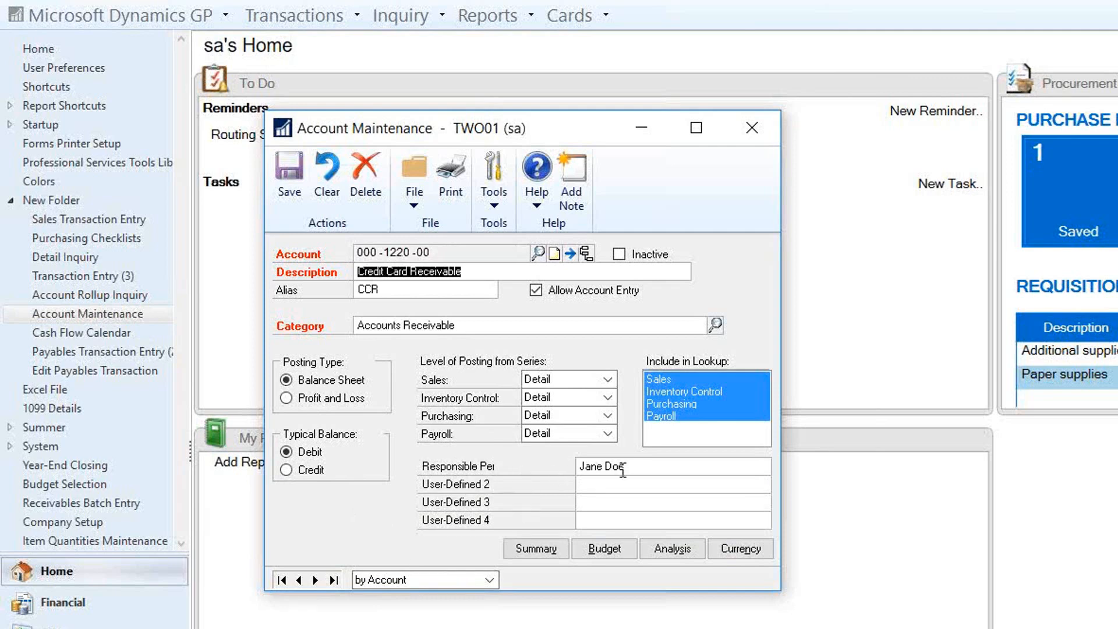
{"action": "left_click", "coordinate": [638, 468]}
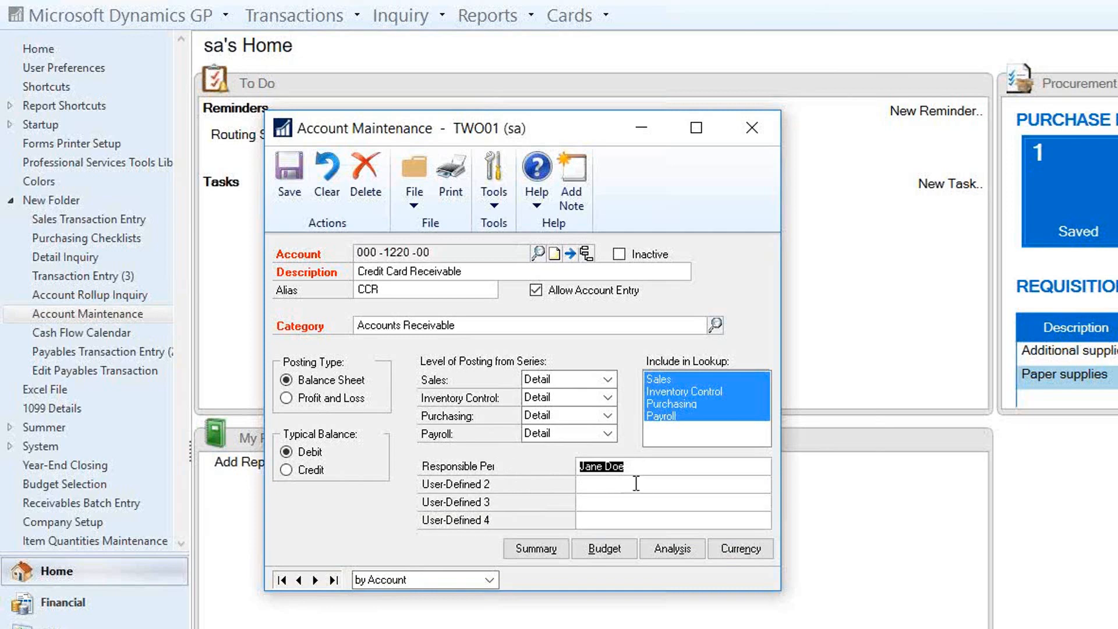
{"action": "left_click", "coordinate": [634, 484]}
Go to the first account record, check its user-defined fields and close Account Maintenance
{"action": "left_click", "coordinate": [281, 581]}
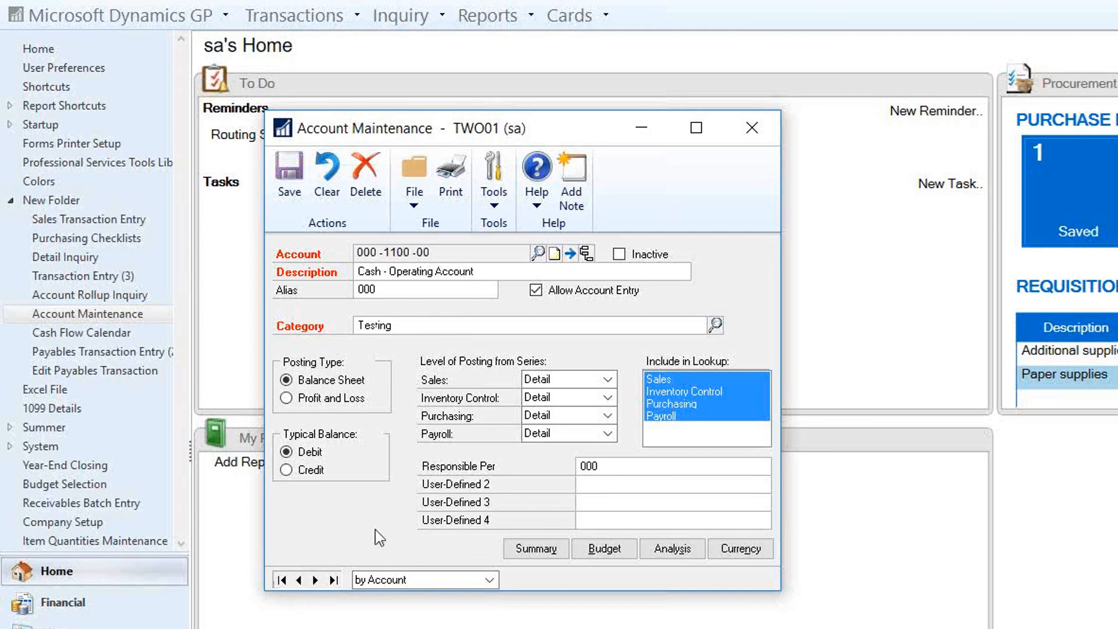
{"action": "left_click", "coordinate": [603, 486]}
{"action": "left_click", "coordinate": [769, 137]}
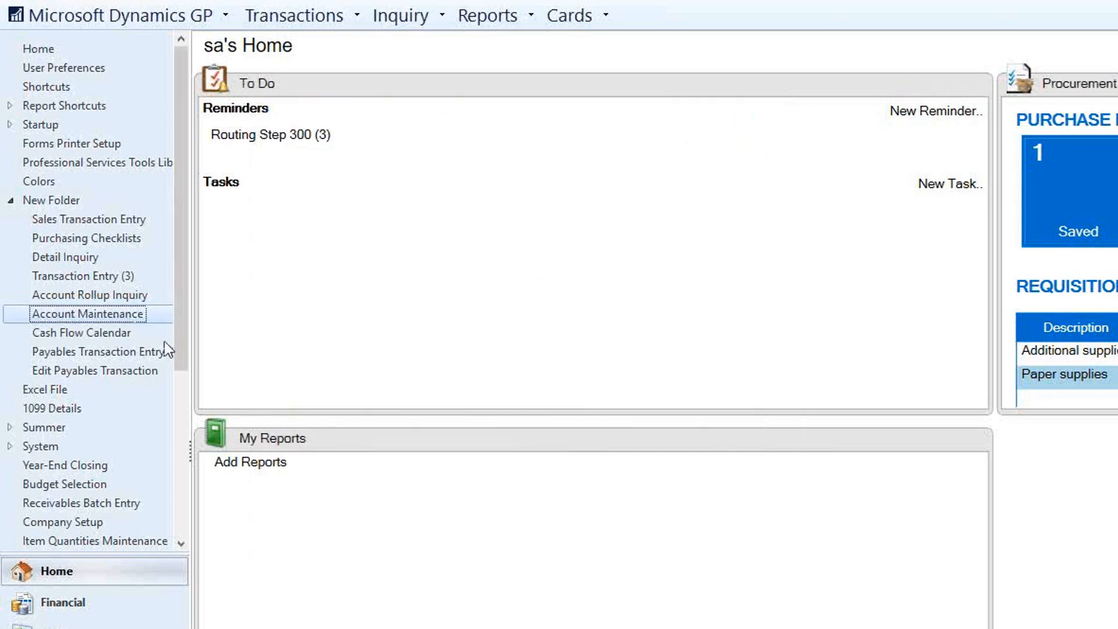
Open the Cash Flow Calendar and list the open payables behind the April 20, 2017 outflow, including their amounts
{"action": "left_click", "coordinate": [78, 335]}
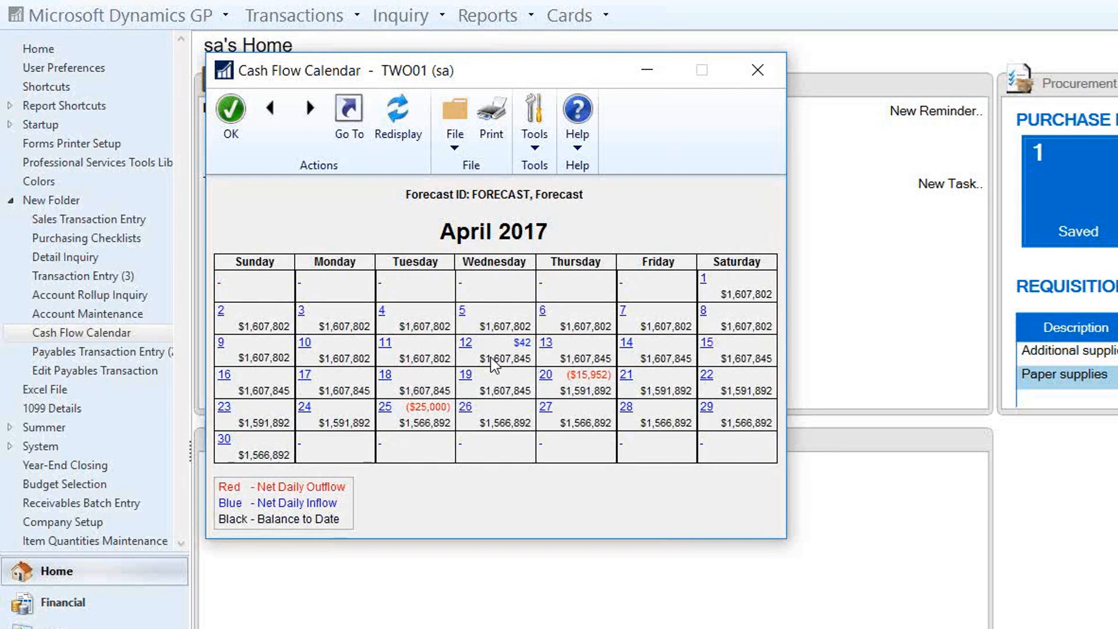
{"action": "left_click", "coordinate": [588, 378]}
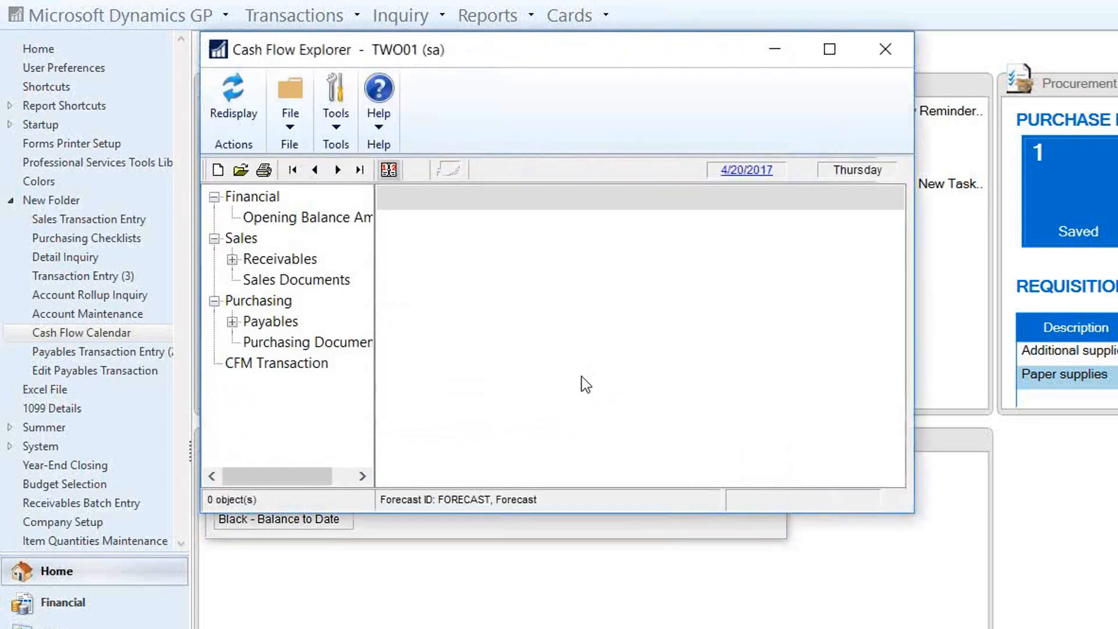
{"action": "left_click", "coordinate": [232, 322]}
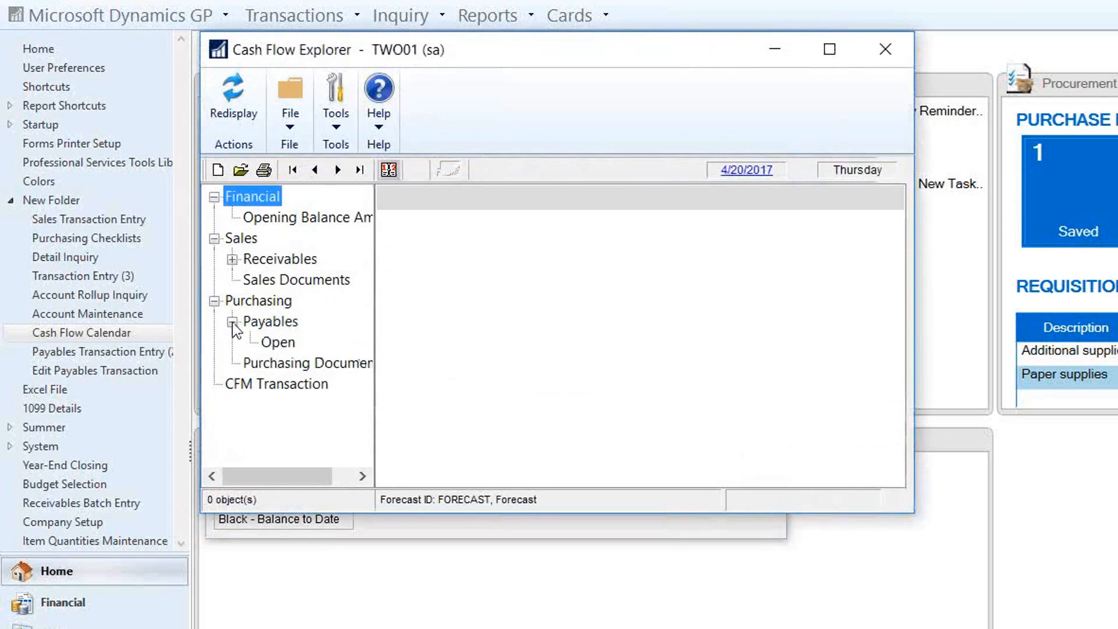
{"action": "left_click", "coordinate": [278, 343]}
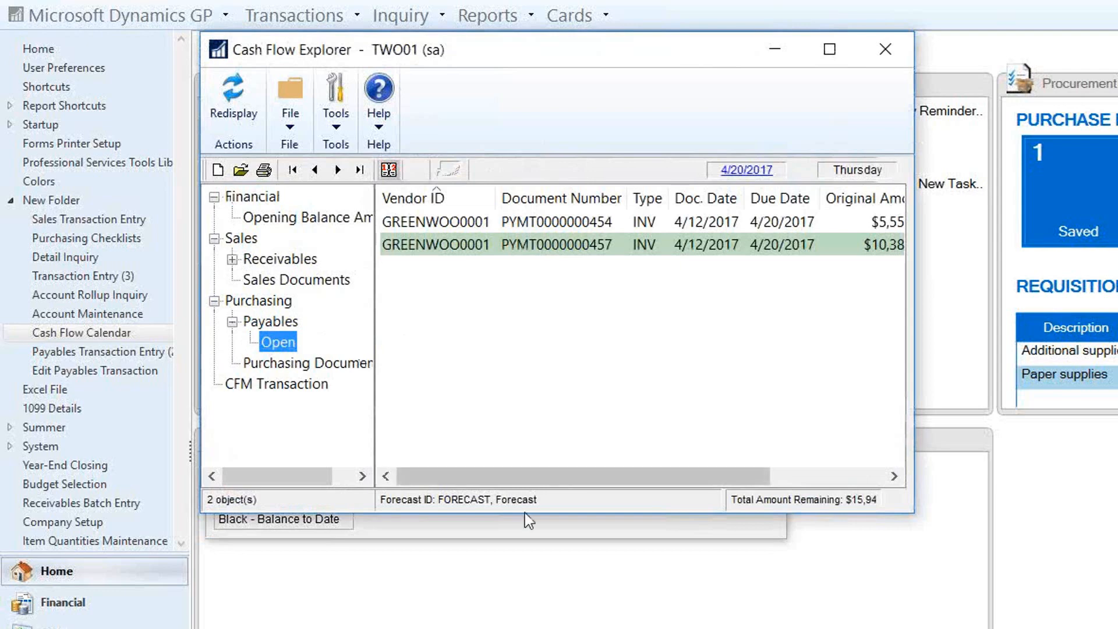
{"action": "left_click_drag", "start_coordinate": [531, 476], "coordinate": [675, 450]}
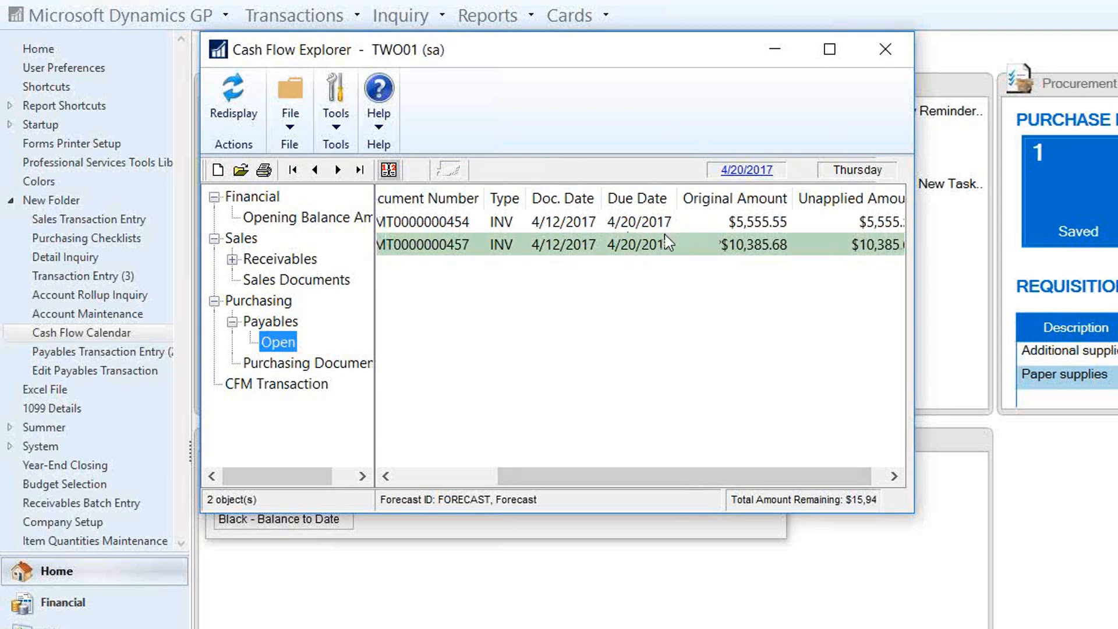
Drill into the $5,555.55 invoice's payables transaction, then close the zoom and return to the calendar
{"action": "left_click", "coordinate": [637, 222]}
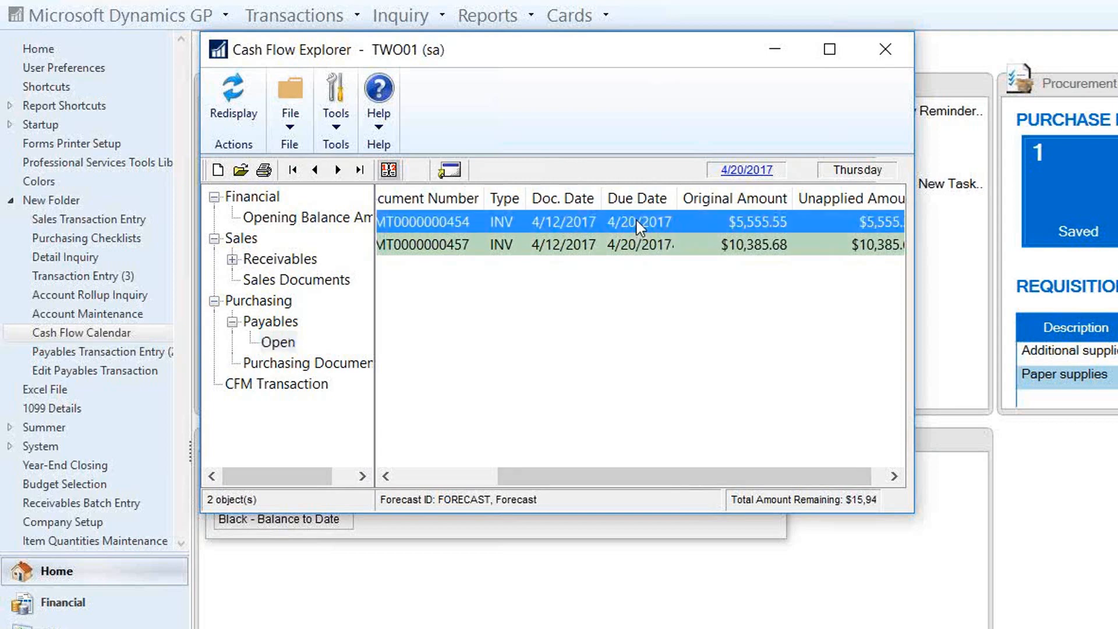
{"action": "double_click", "coordinate": [636, 222]}
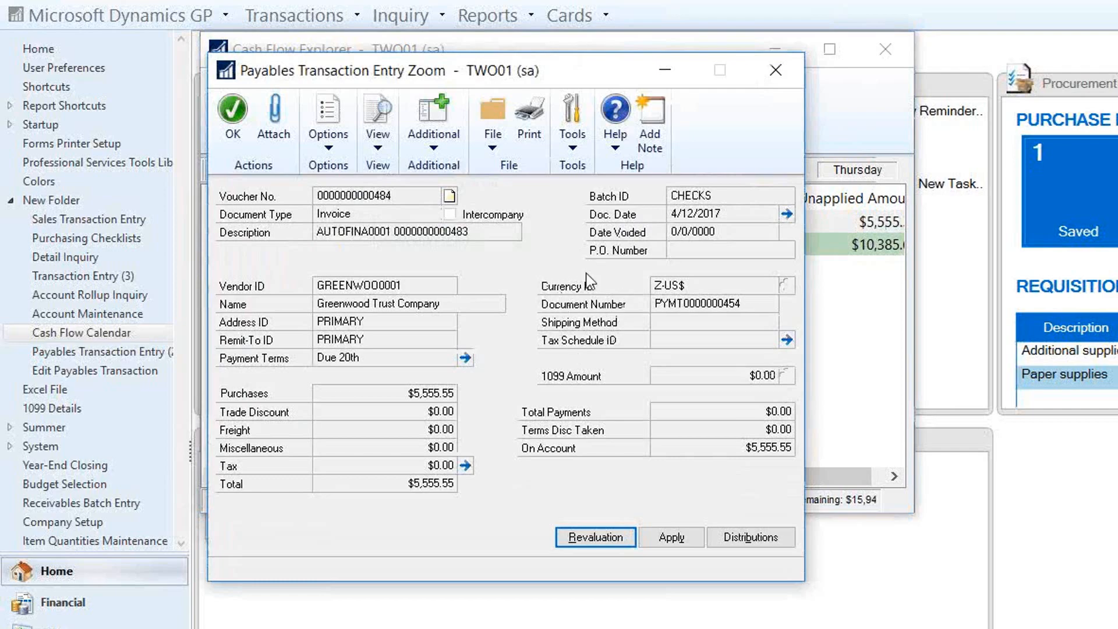
{"action": "left_click", "coordinate": [774, 80]}
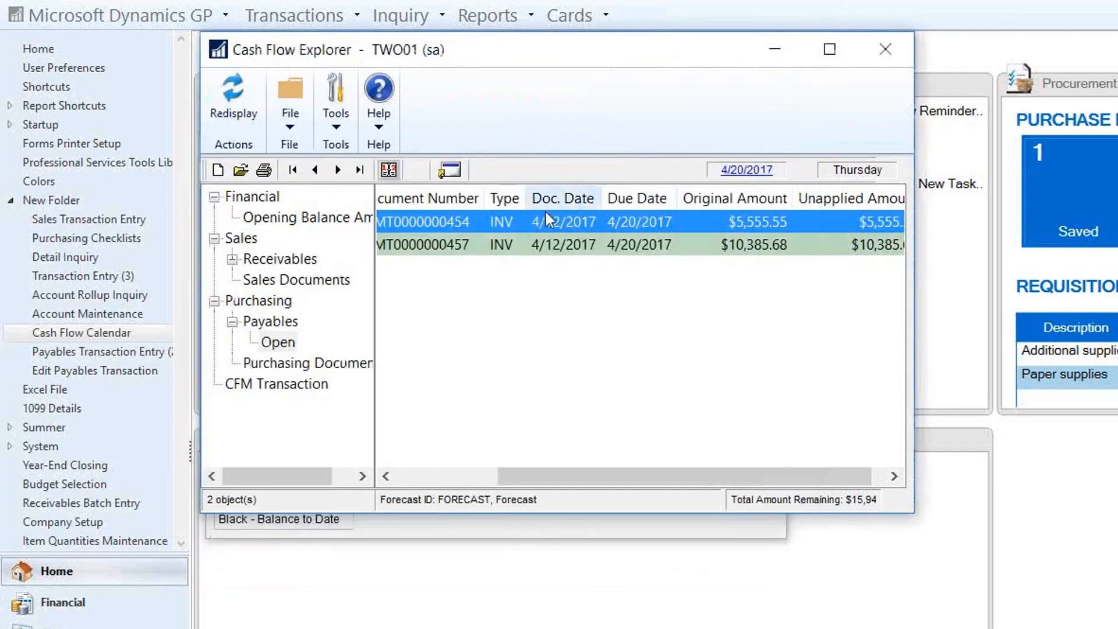
{"action": "left_click", "coordinate": [885, 49]}
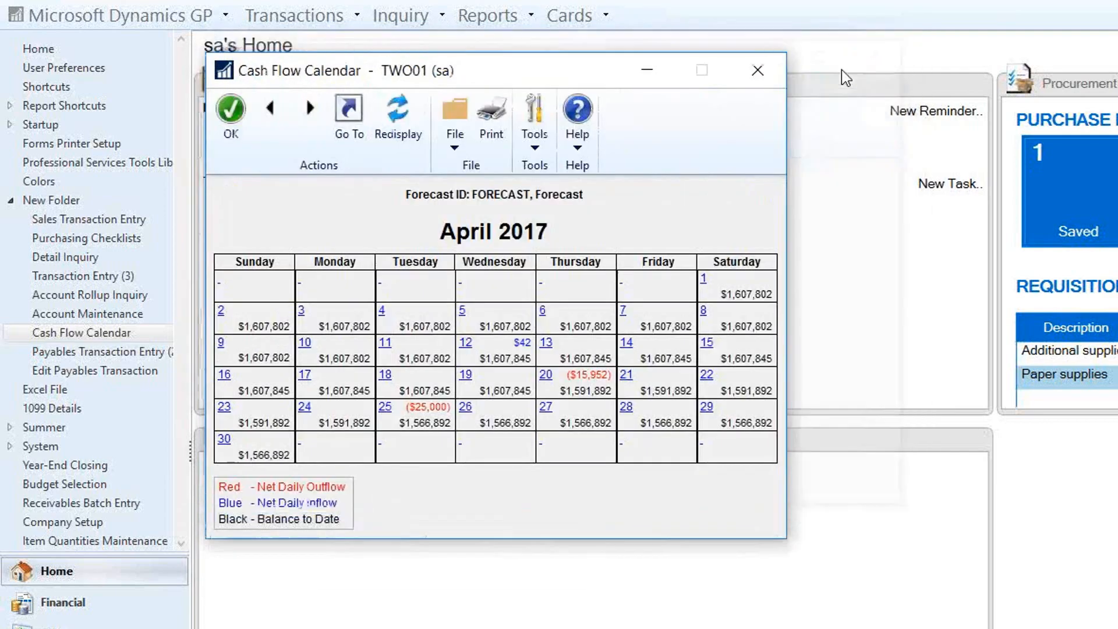
View the CFM transaction behind the April 25, 2017 outflow, then return to the calendar
{"action": "double_click", "coordinate": [423, 409]}
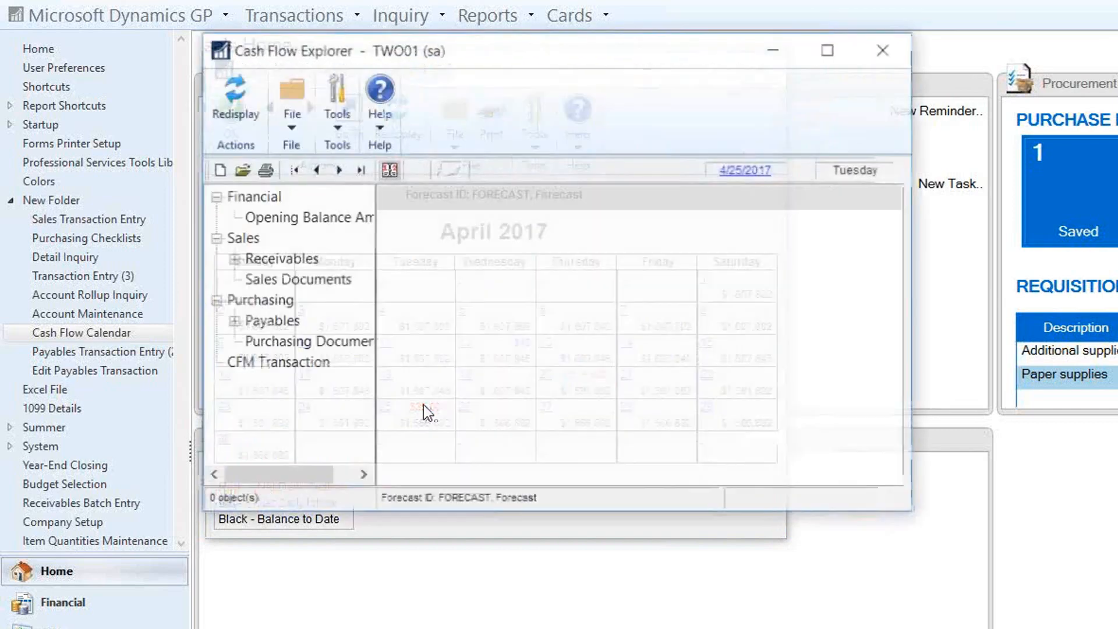
{"action": "left_click", "coordinate": [275, 363]}
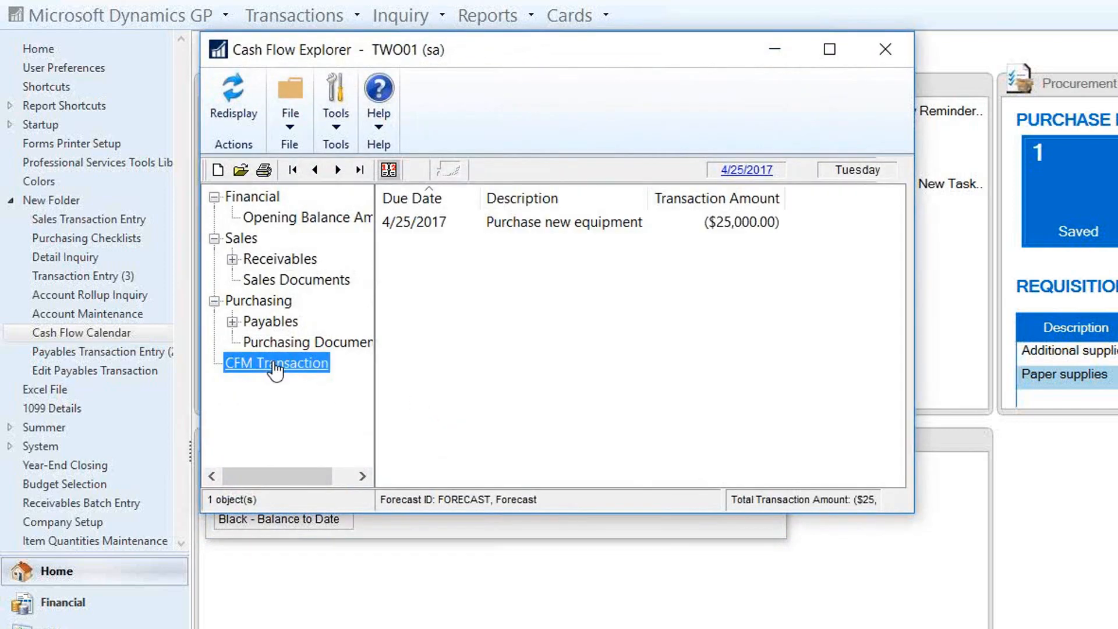
{"action": "left_click", "coordinate": [582, 226]}
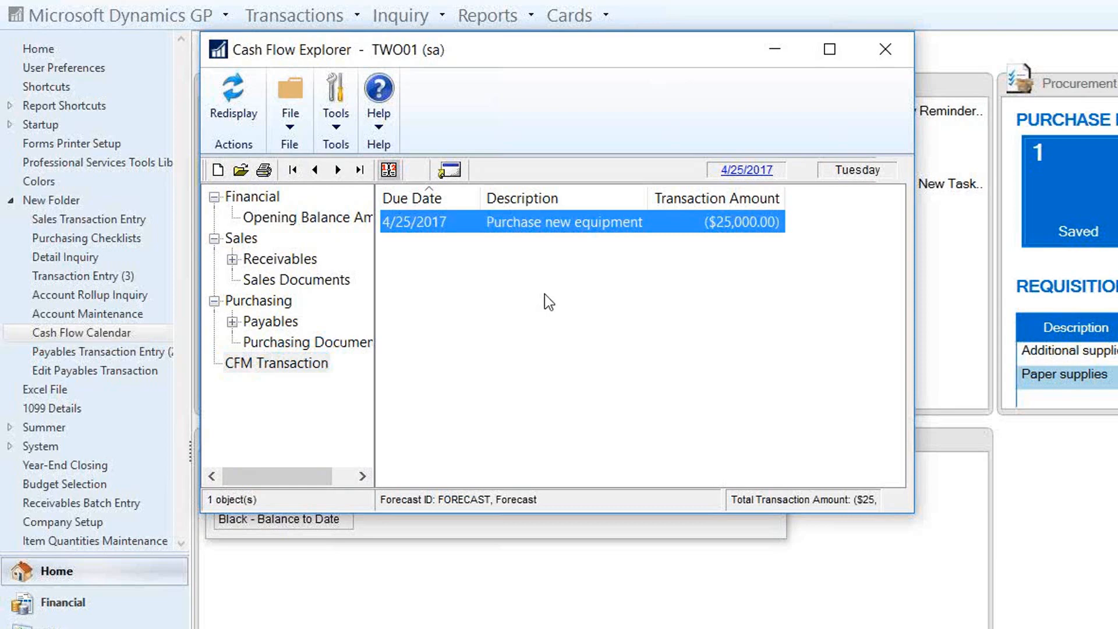
{"action": "left_click", "coordinate": [886, 54]}
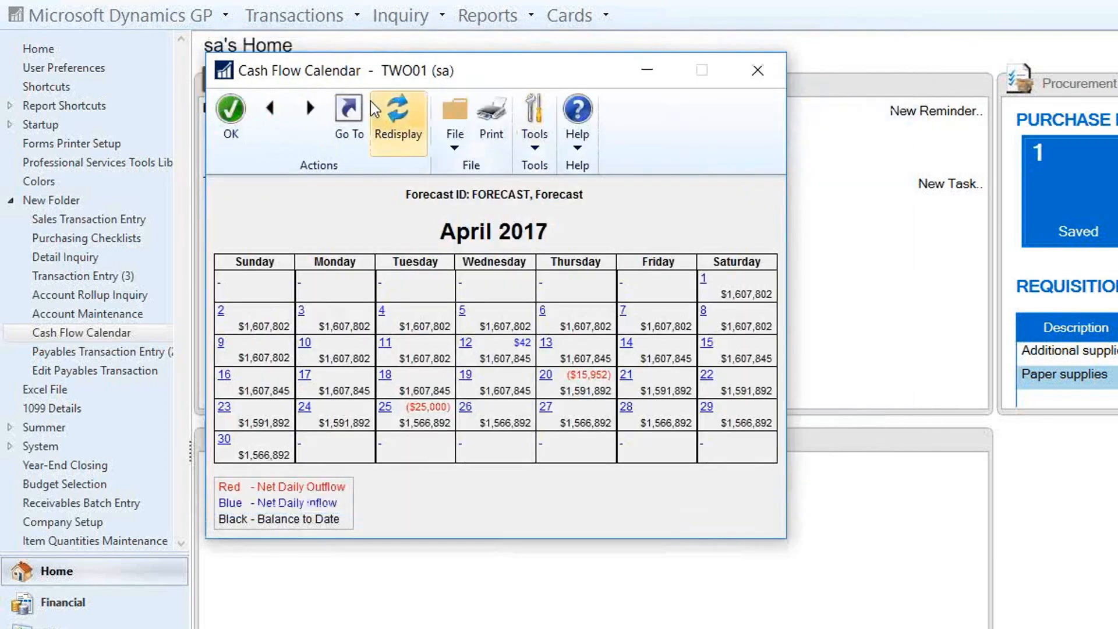
Move the calendar to May 2017, review the open receivables behind the May 12 inflow, and close the cash flow windows
{"action": "left_click", "coordinate": [309, 108]}
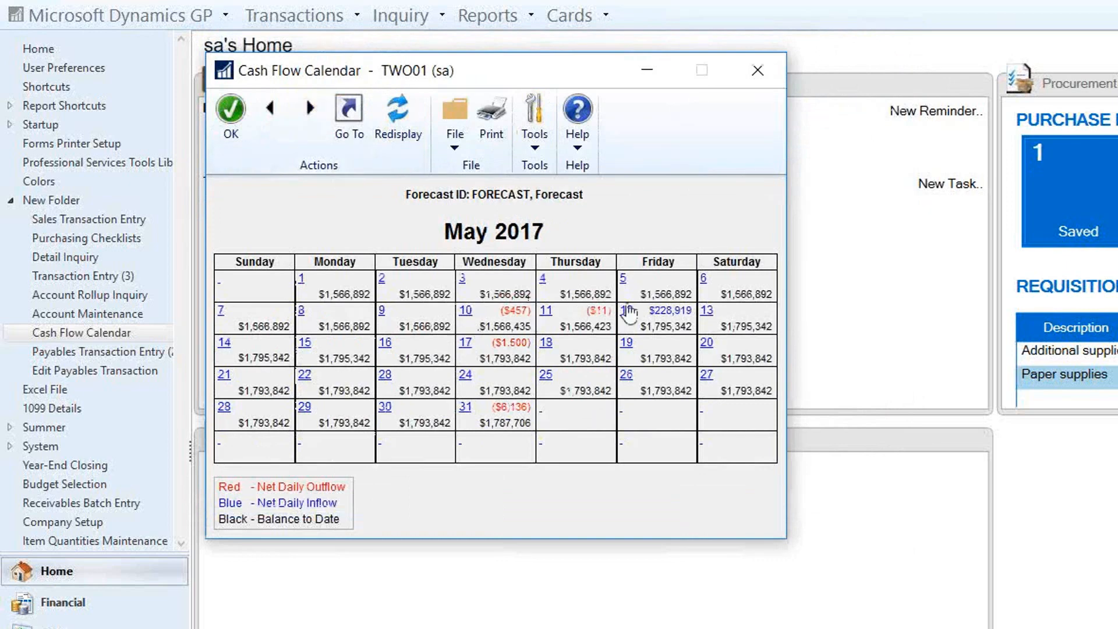
{"action": "left_click", "coordinate": [666, 311]}
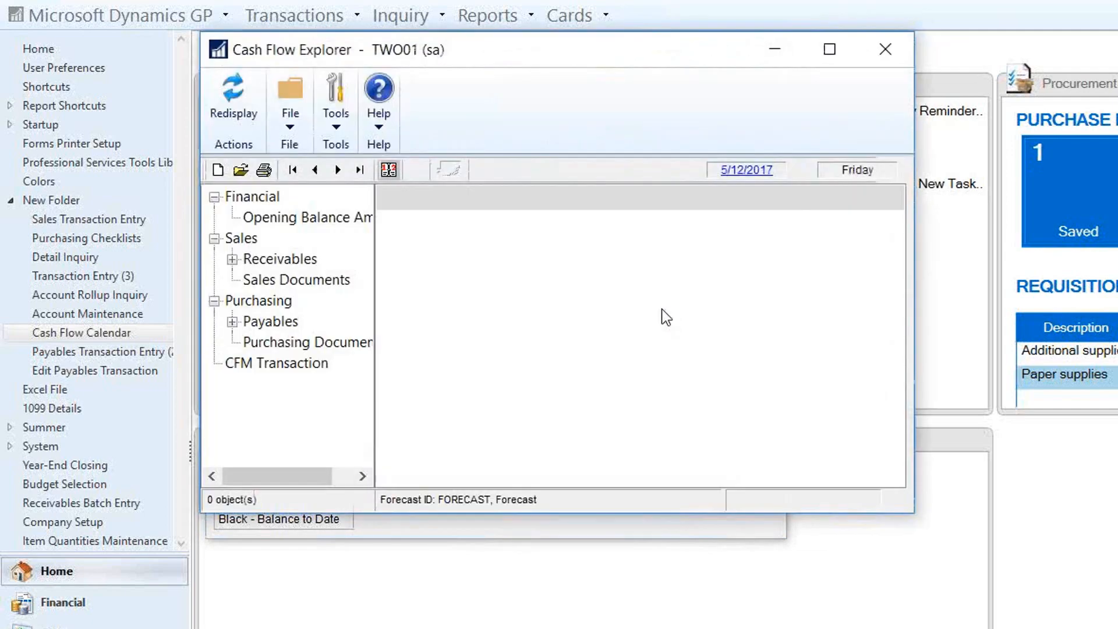
{"action": "left_click", "coordinate": [232, 259]}
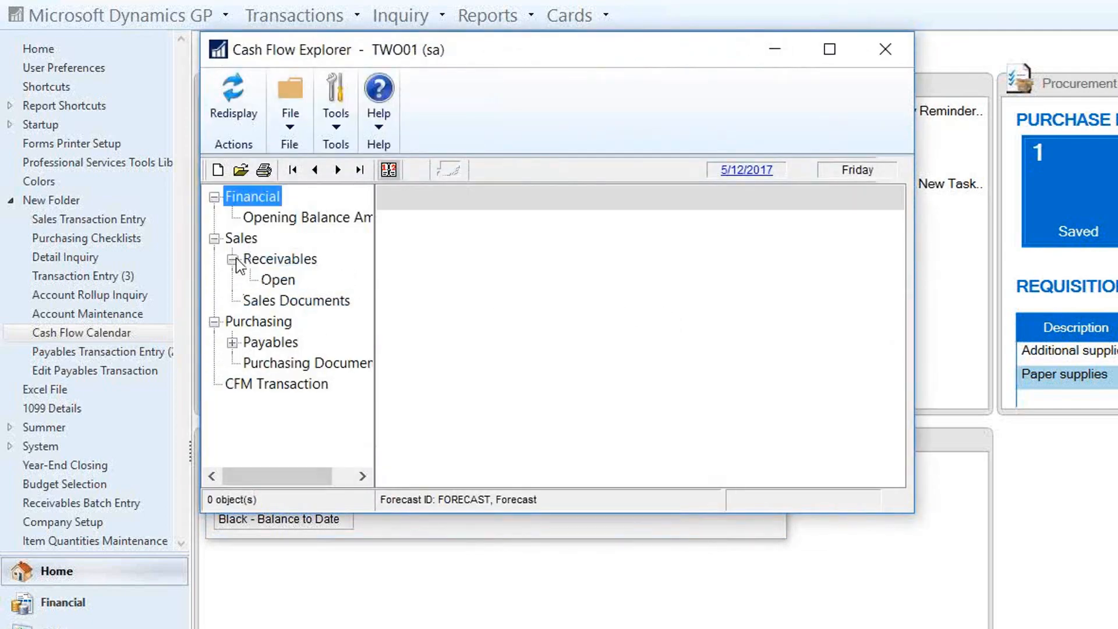
{"action": "left_click", "coordinate": [279, 280]}
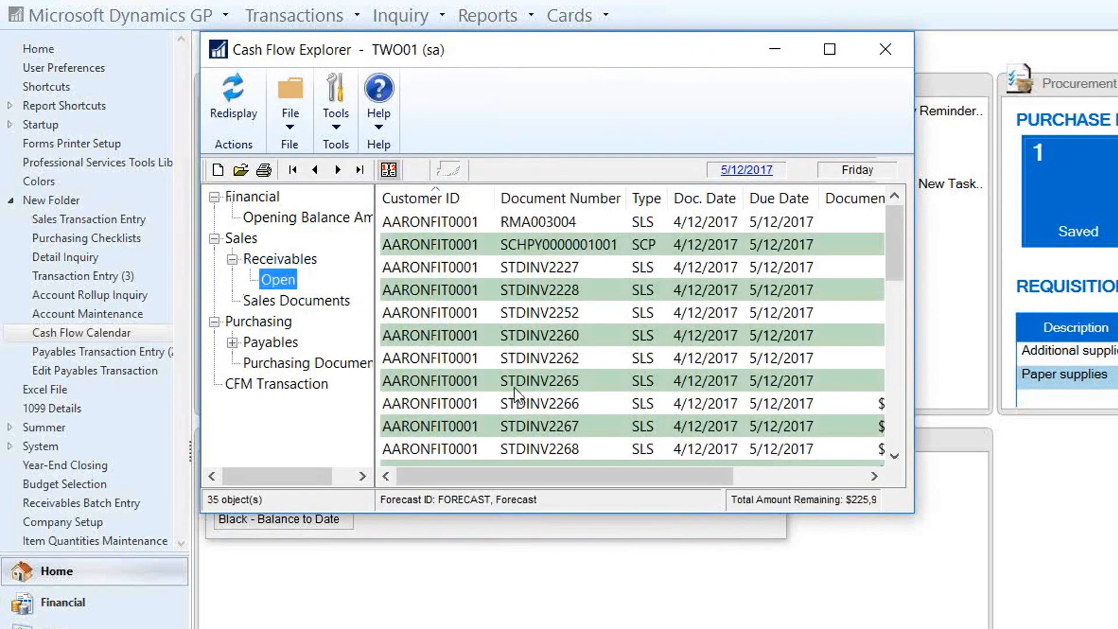
{"action": "left_click_drag", "start_coordinate": [517, 469], "coordinate": [614, 477]}
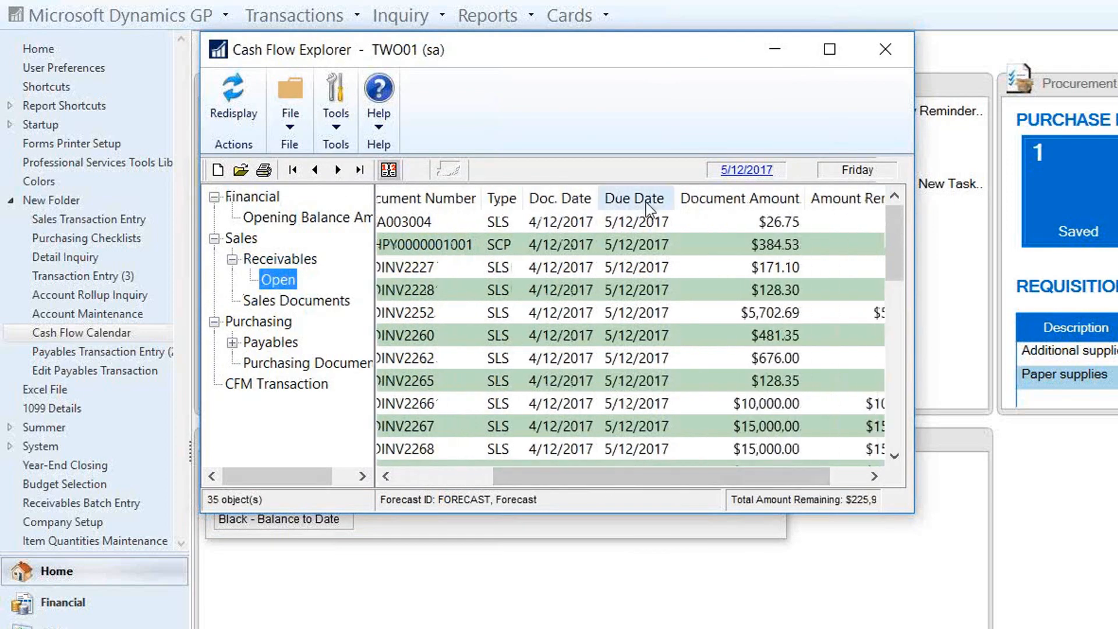
{"action": "left_click_drag", "start_coordinate": [893, 259], "coordinate": [903, 207]}
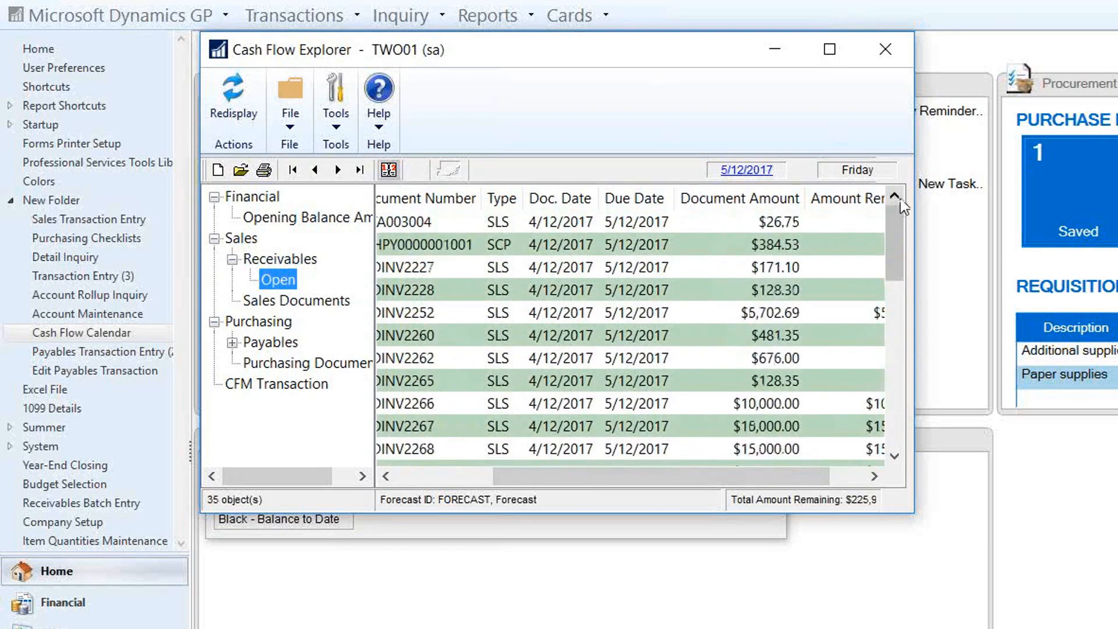
{"action": "left_click", "coordinate": [885, 51]}
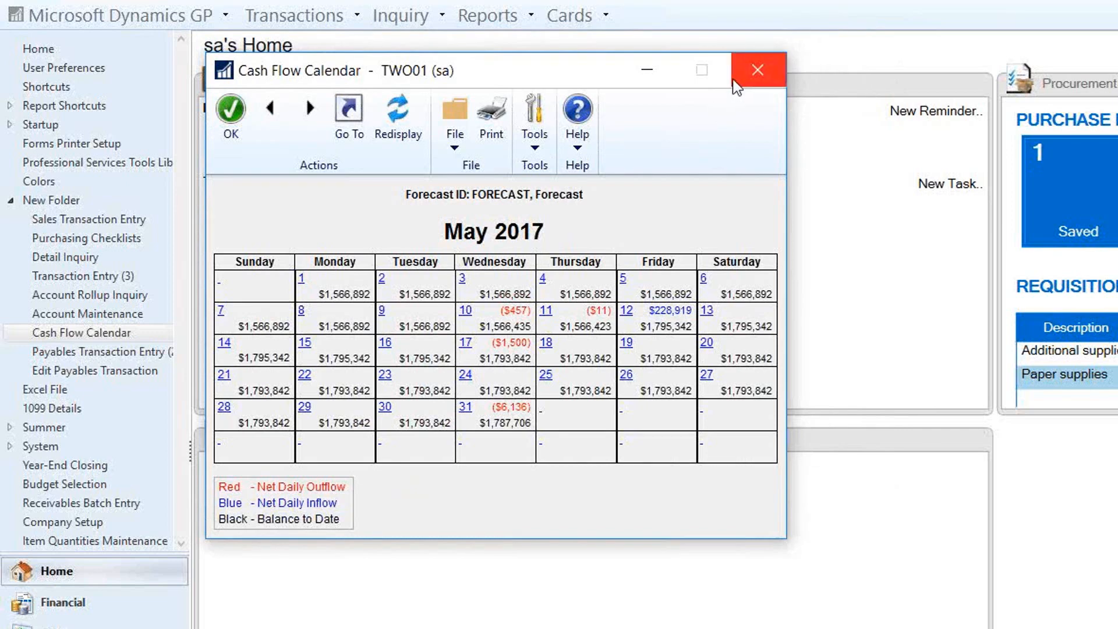
{"action": "left_click", "coordinate": [746, 72]}
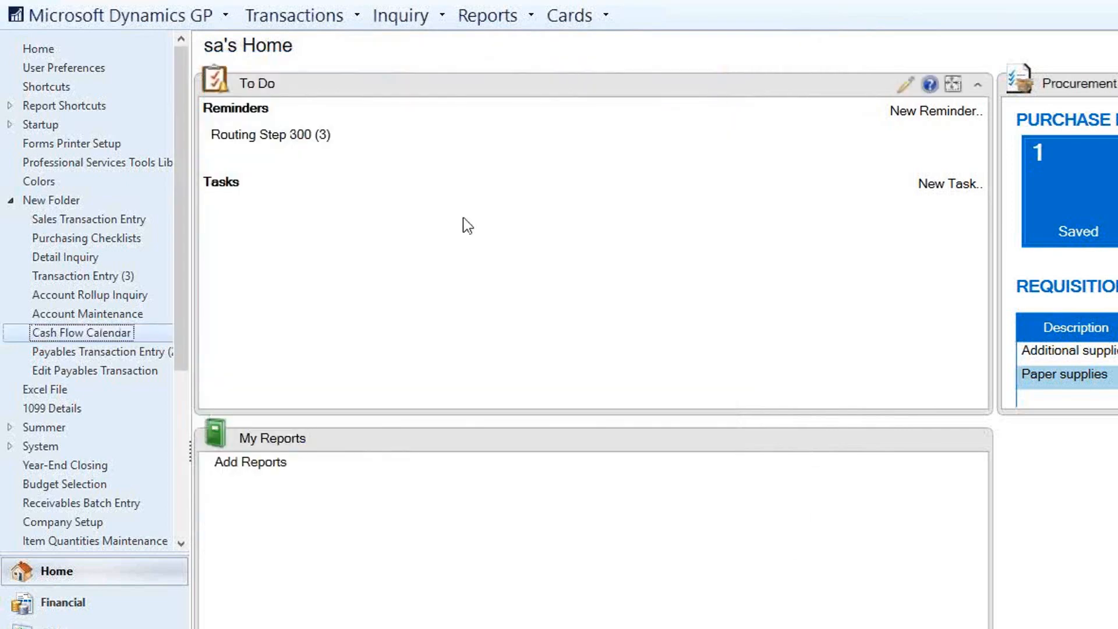
Start a payables invoice for vendor ACETRAVE0001 in Payables Transaction Entry with document number 5454
{"action": "left_click", "coordinate": [114, 353]}
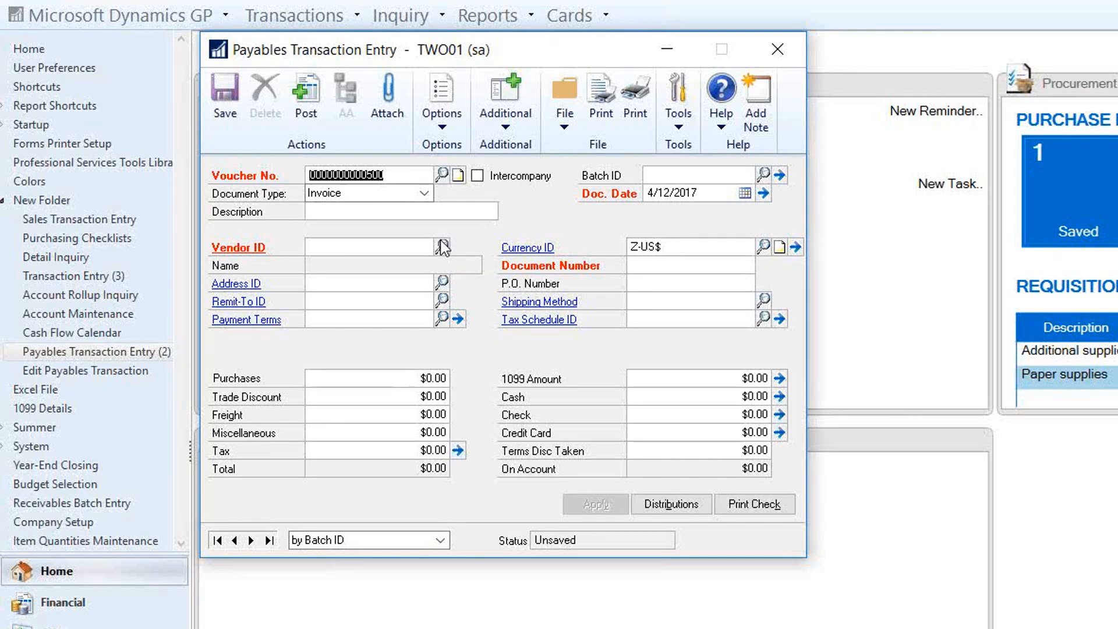
{"action": "left_click", "coordinate": [442, 247]}
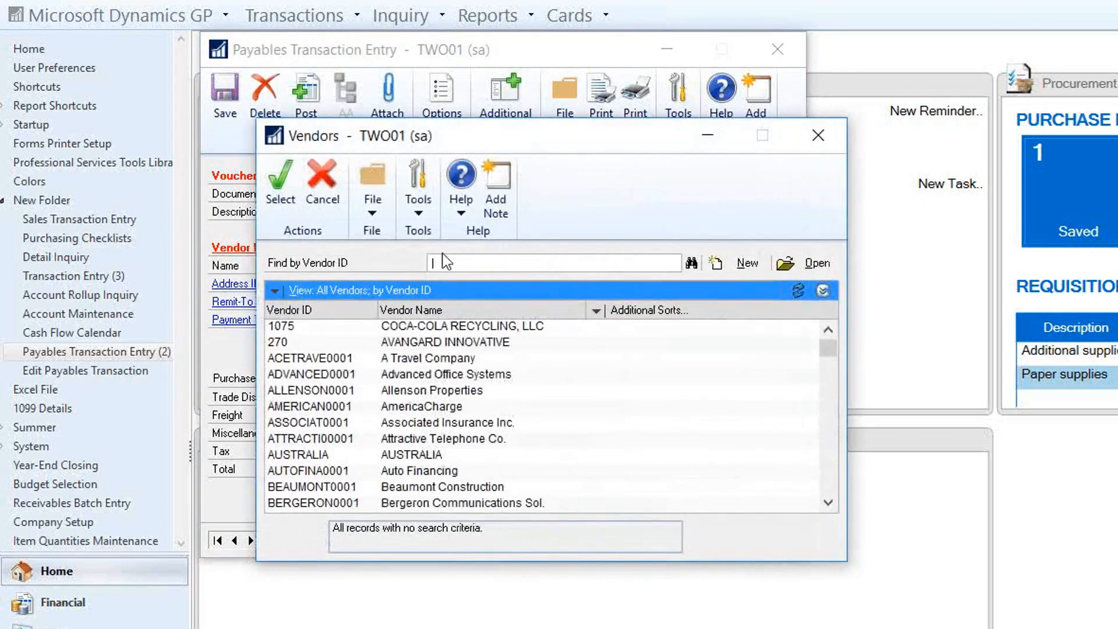
{"action": "left_click", "coordinate": [396, 359]}
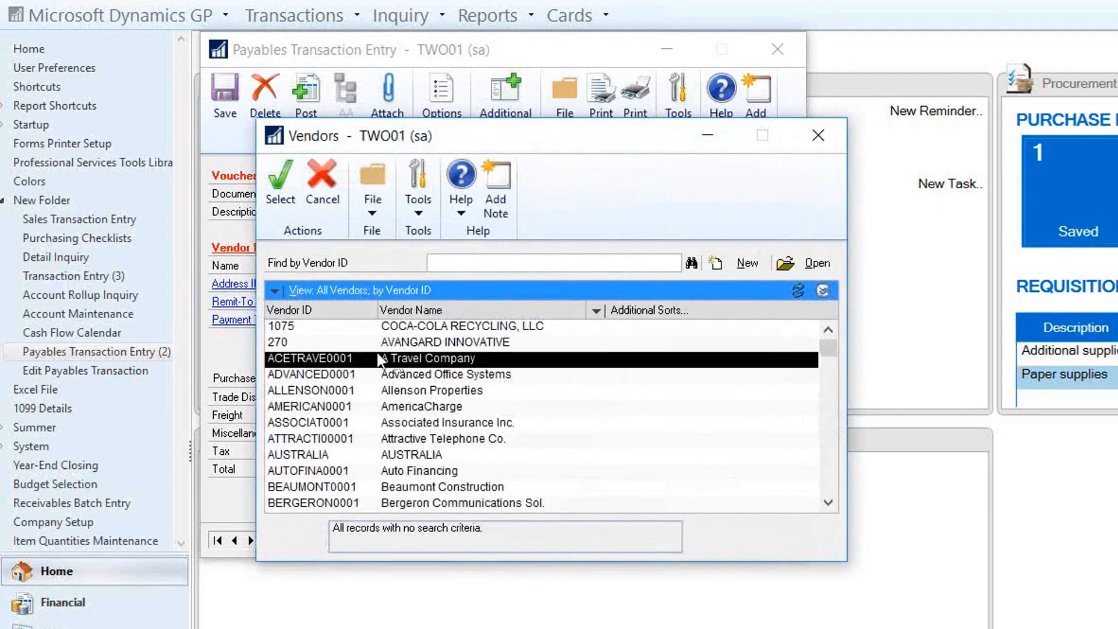
{"action": "double_click", "coordinate": [351, 358]}
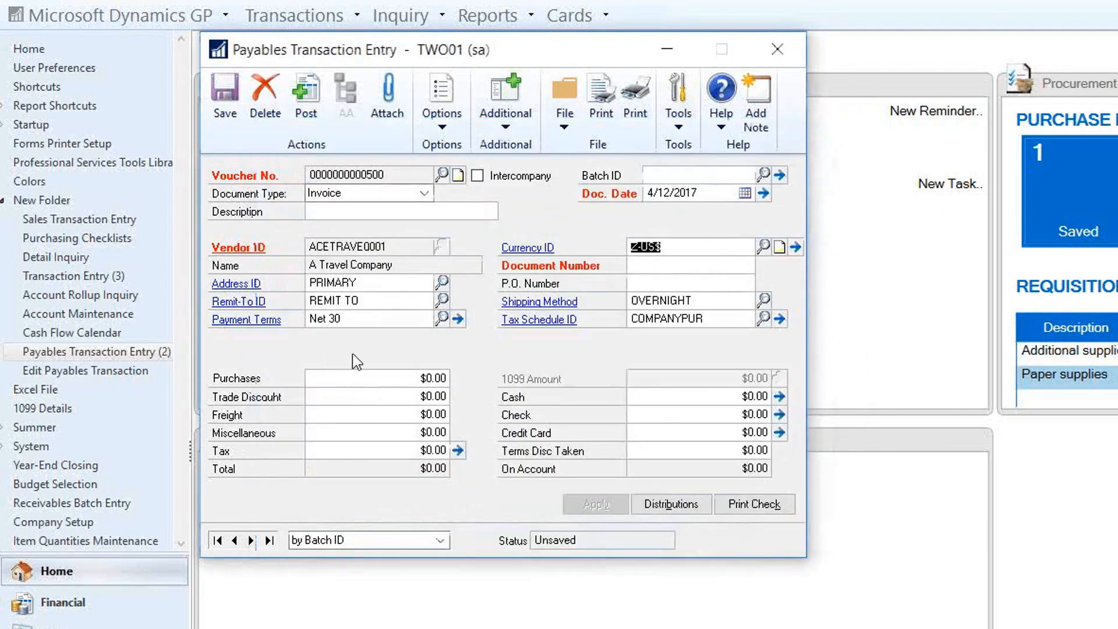
{"action": "left_click", "coordinate": [649, 265]}
{"action": "type", "text": "5454"}
{"action": "key", "text": "Tab"}
{"action": "key", "text": "Tab"}
{"action": "key", "text": "Tab"}
{"action": "key", "text": "Tab"}
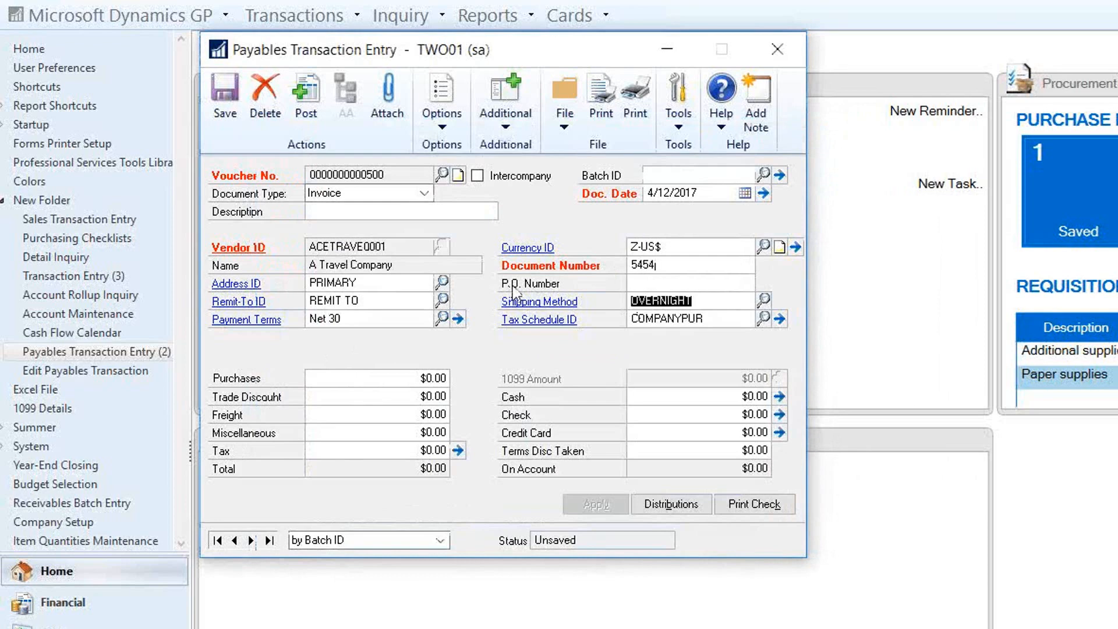
Enter $400.00 of purchases on the invoice and record a $400.00 cash payment against it
{"action": "type", "text": "400"}
{"action": "key", "text": "Tab"}
{"action": "left_click", "coordinate": [729, 397]}
{"action": "type", "text": "400"}
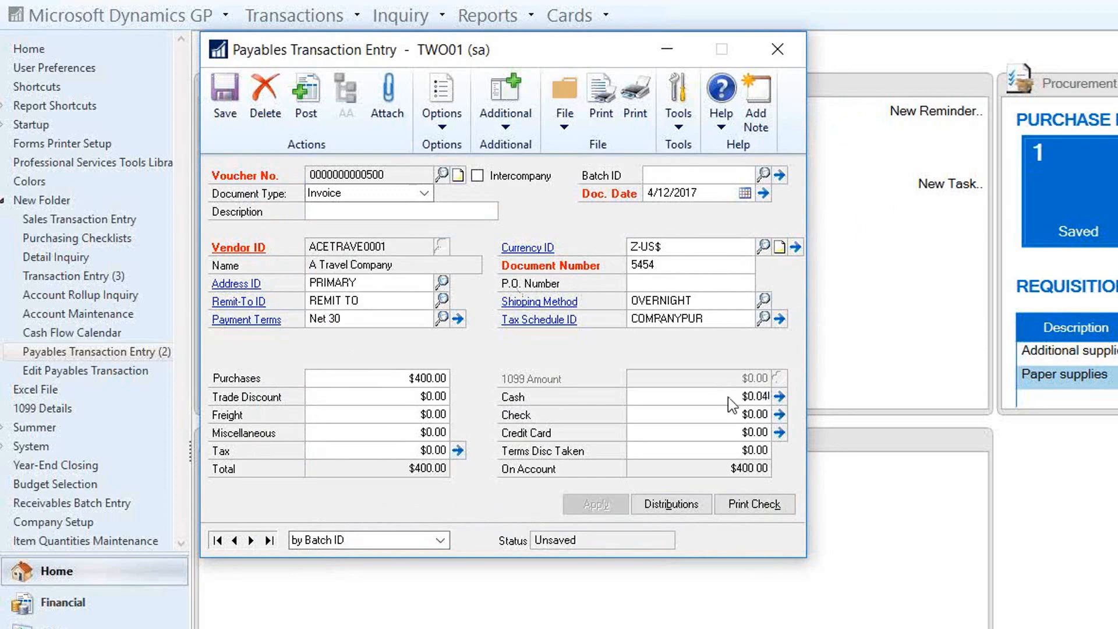
{"action": "key", "text": "Tab"}
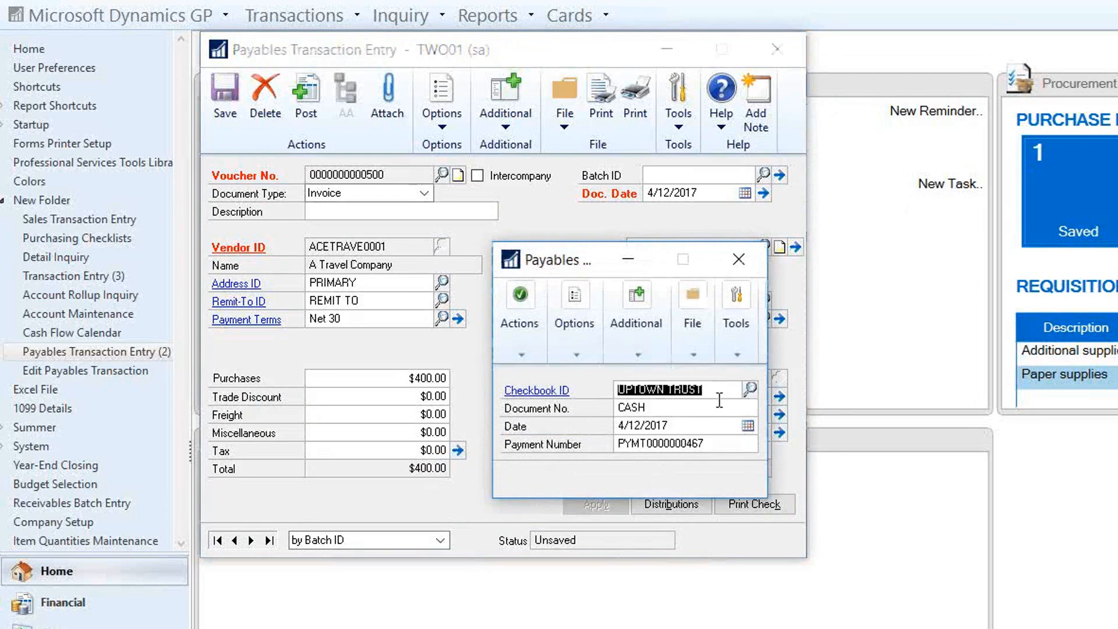
Set the cash payment's document number to ACH, then close the payables transaction and delete it without saving
{"action": "left_click", "coordinate": [667, 405]}
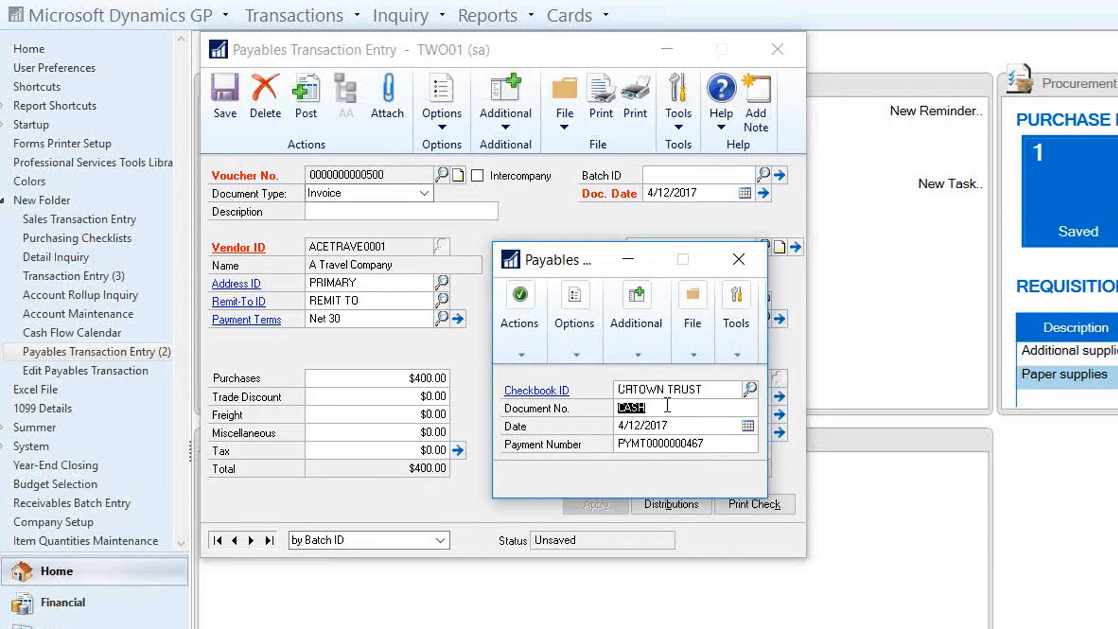
{"action": "type", "text": "ACH"}
{"action": "left_click", "coordinate": [733, 254]}
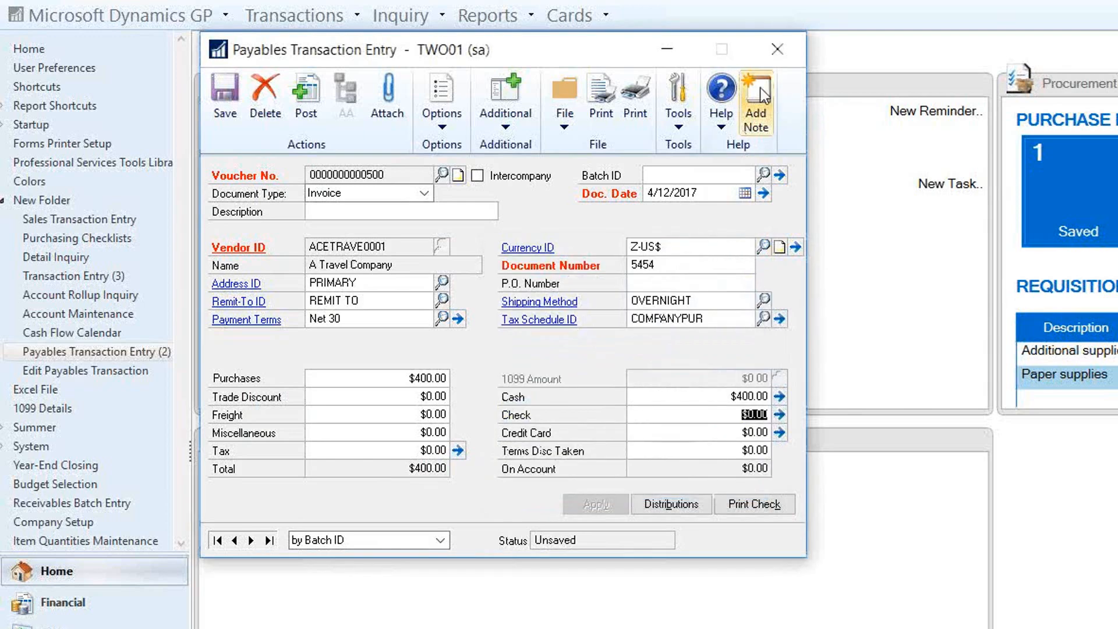
{"action": "left_click", "coordinate": [780, 50]}
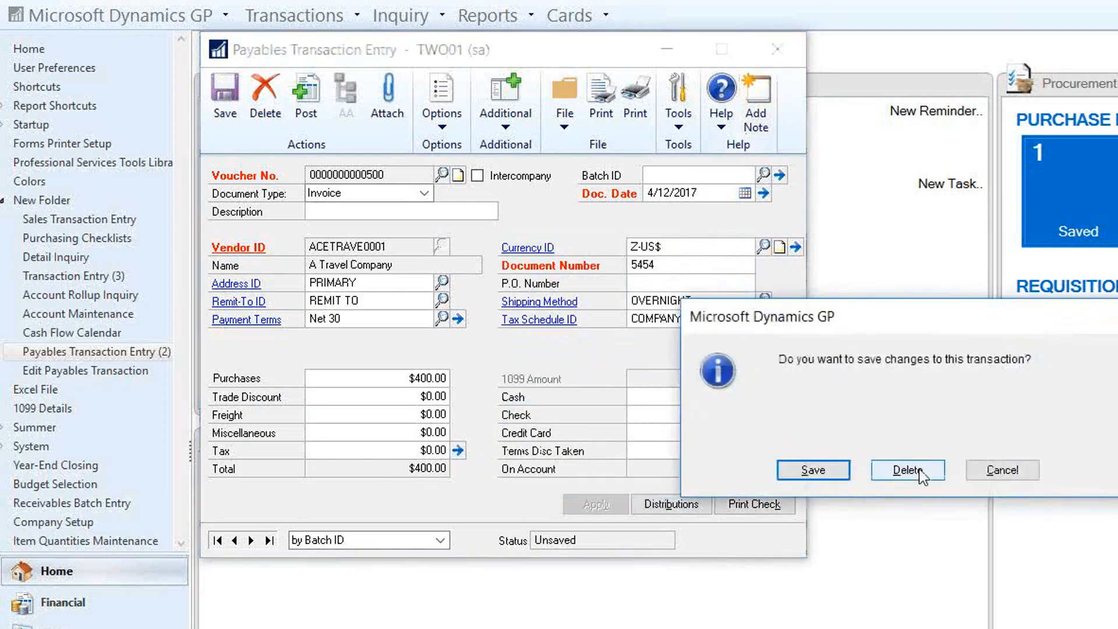
{"action": "left_click", "coordinate": [884, 471]}
Open Edit Payables Transaction and load the $657.68 open invoice of vendor ACETRAVE0001
{"action": "left_click", "coordinate": [112, 372]}
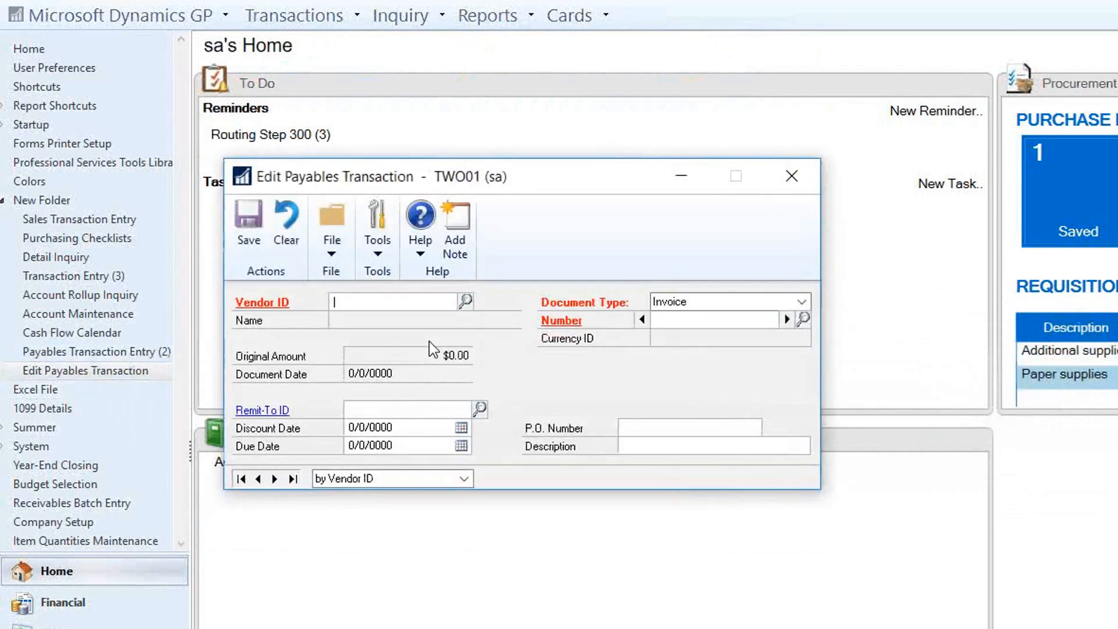
{"action": "left_click", "coordinate": [467, 302]}
{"action": "double_click", "coordinate": [431, 357]}
{"action": "left_click", "coordinate": [804, 320]}
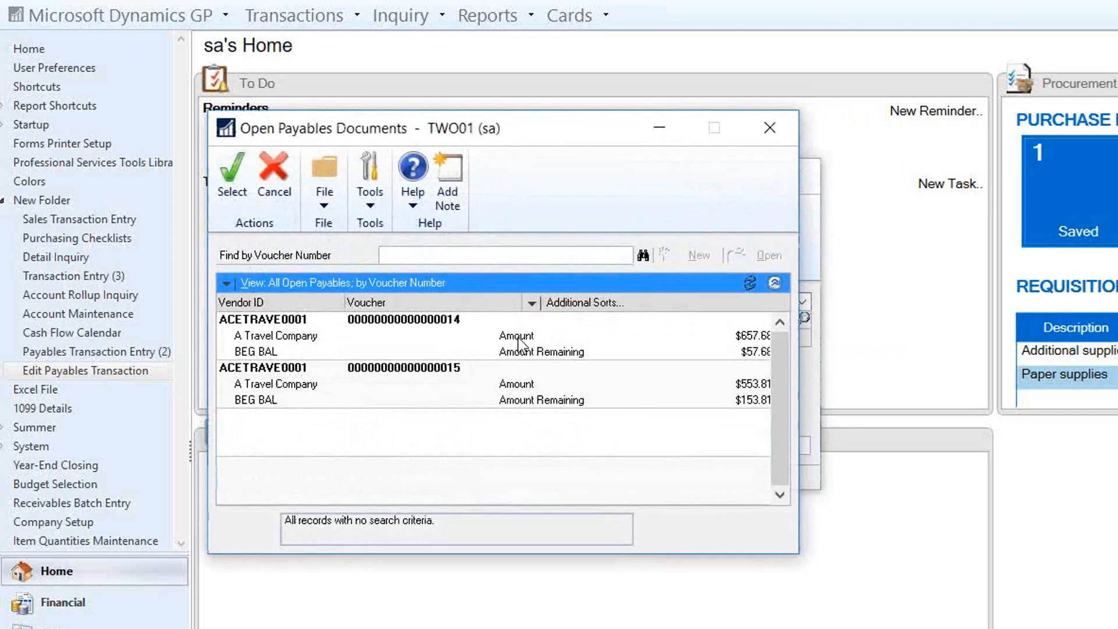
{"action": "double_click", "coordinate": [518, 338]}
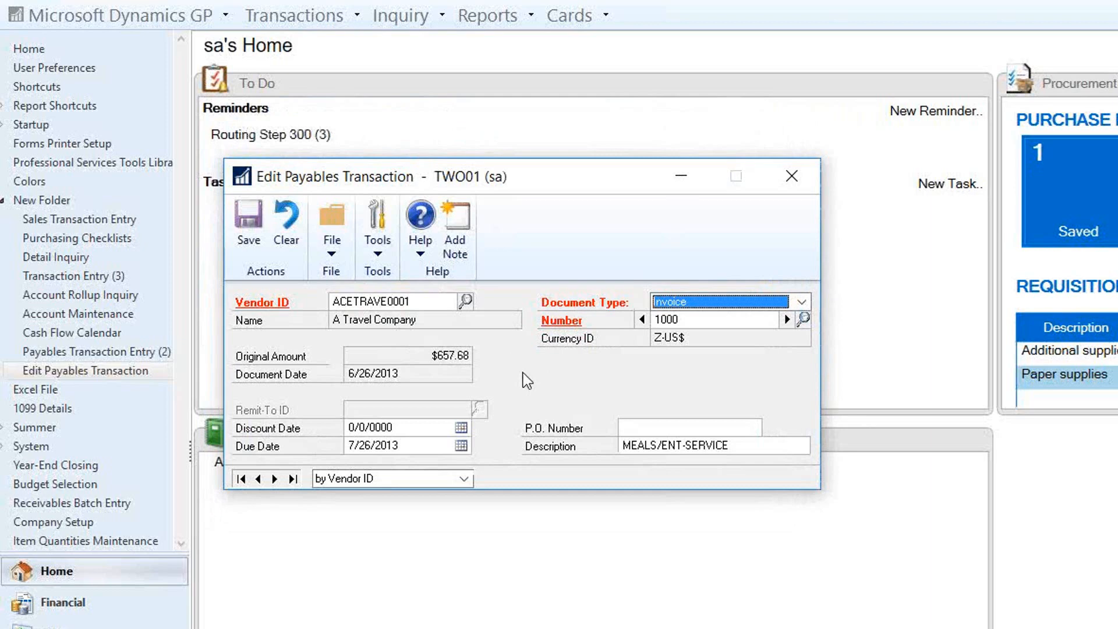
Check the invoice's editable discount date, due date, P.O. number and description fields, then close the window
{"action": "left_click", "coordinate": [427, 426]}
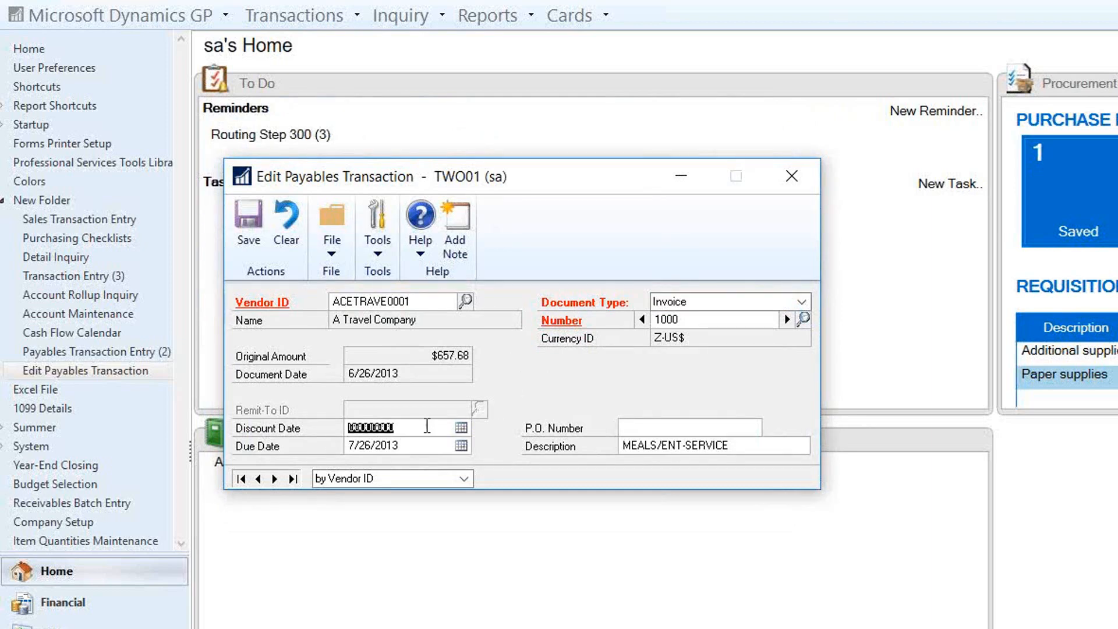
{"action": "left_click", "coordinate": [425, 445]}
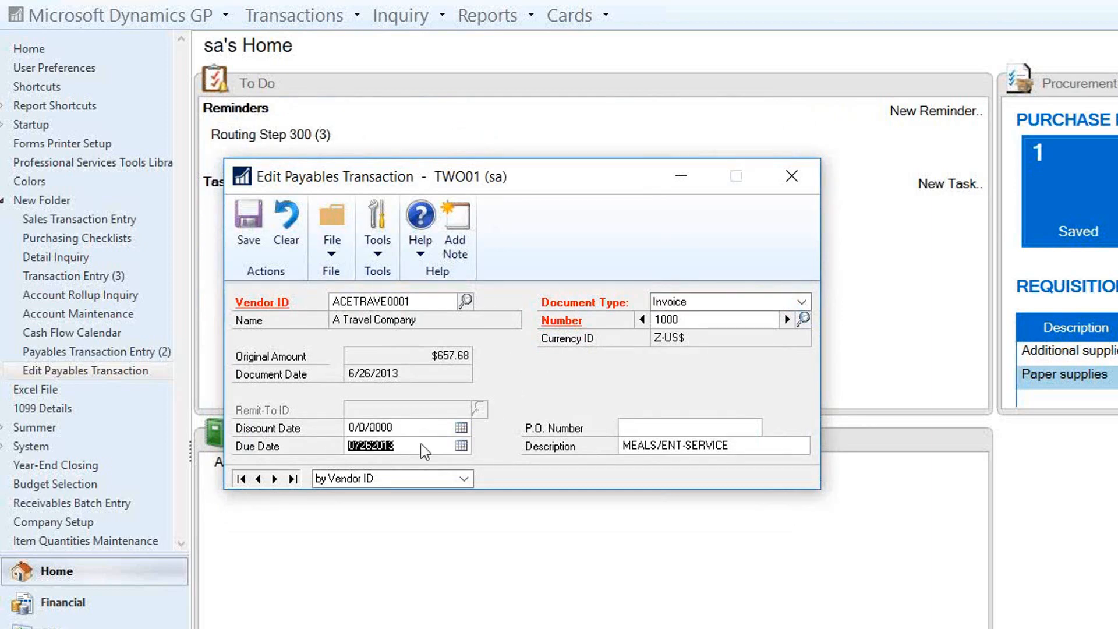
{"action": "left_click", "coordinate": [638, 420]}
{"action": "left_click", "coordinate": [649, 445]}
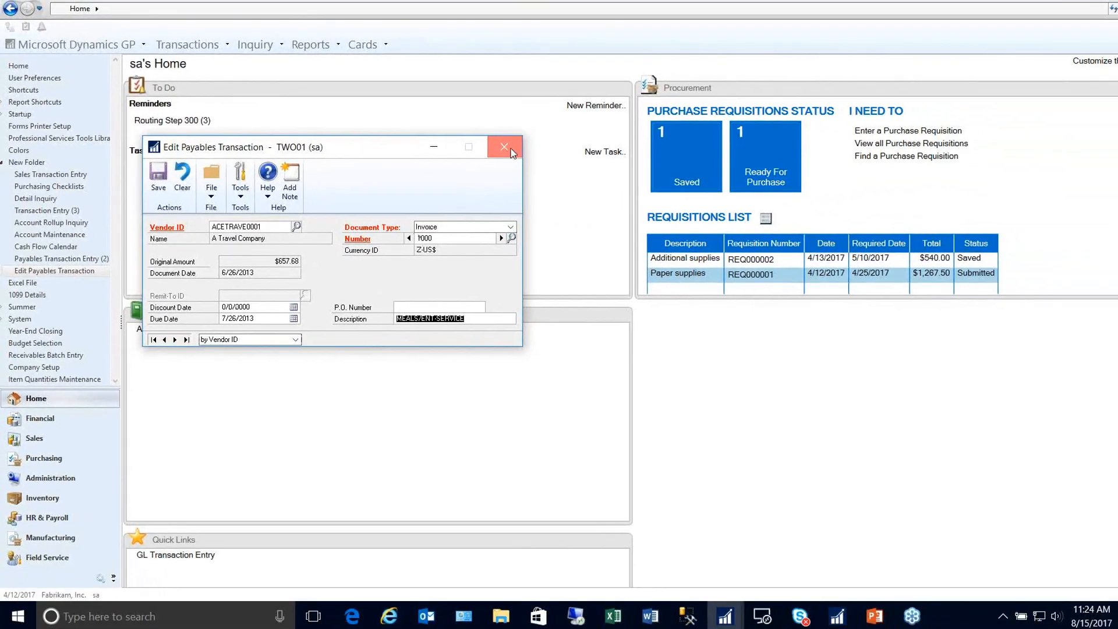
{"action": "left_click", "coordinate": [731, 171]}
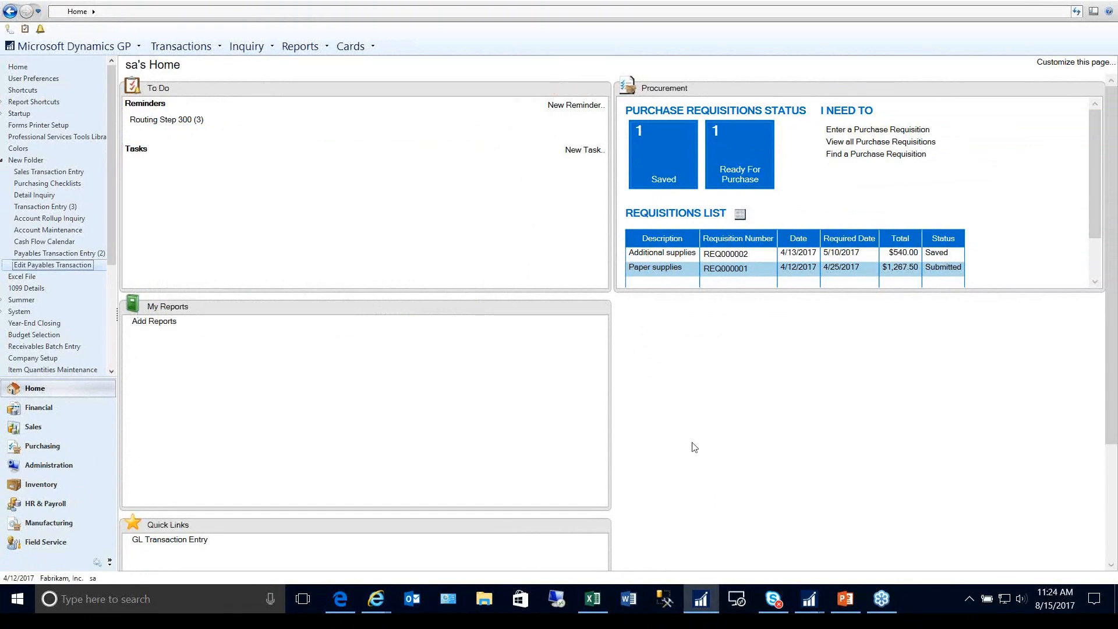
Bring the SmartList window to the front and start a new list in SmartList Designer
{"action": "mouse_move", "coordinate": [814, 600]}
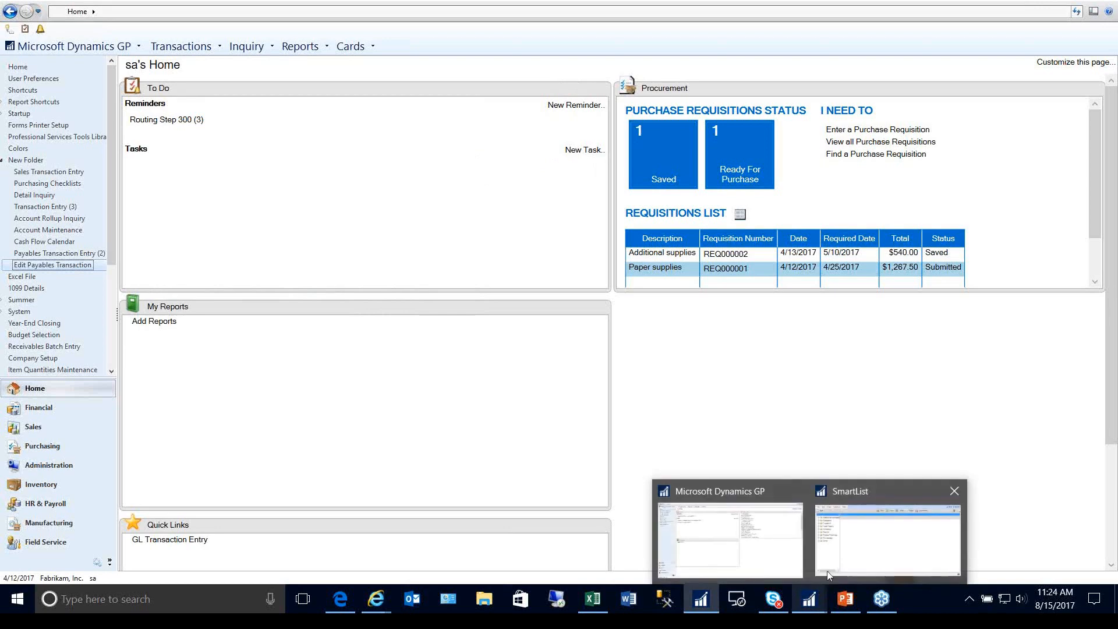
{"action": "left_click", "coordinate": [891, 535]}
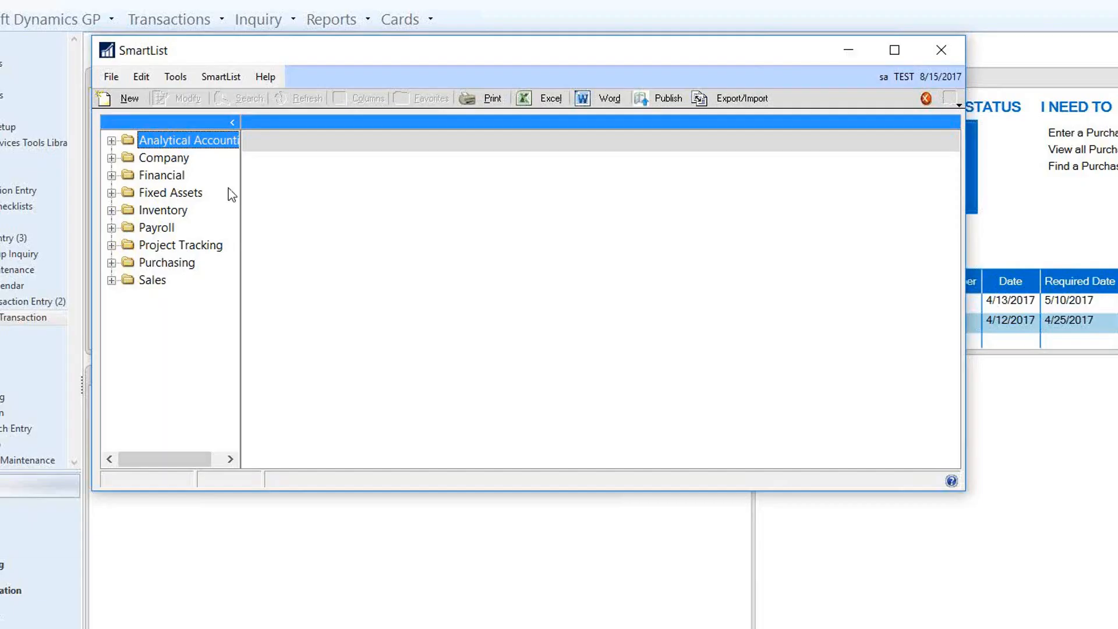
{"action": "left_click", "coordinate": [169, 181]}
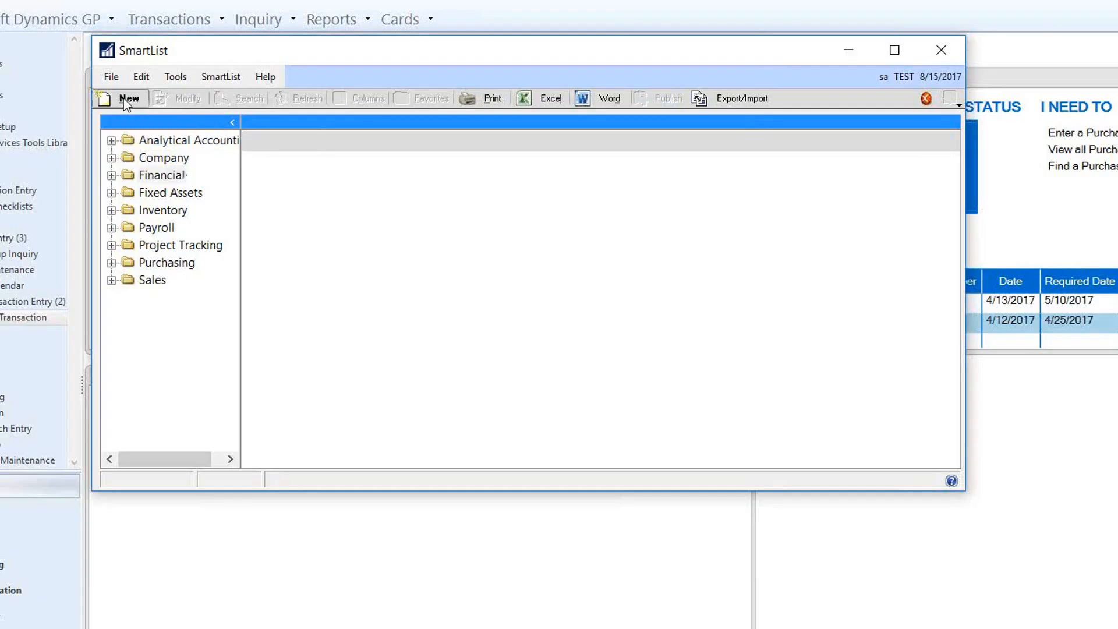
{"action": "left_click", "coordinate": [127, 99]}
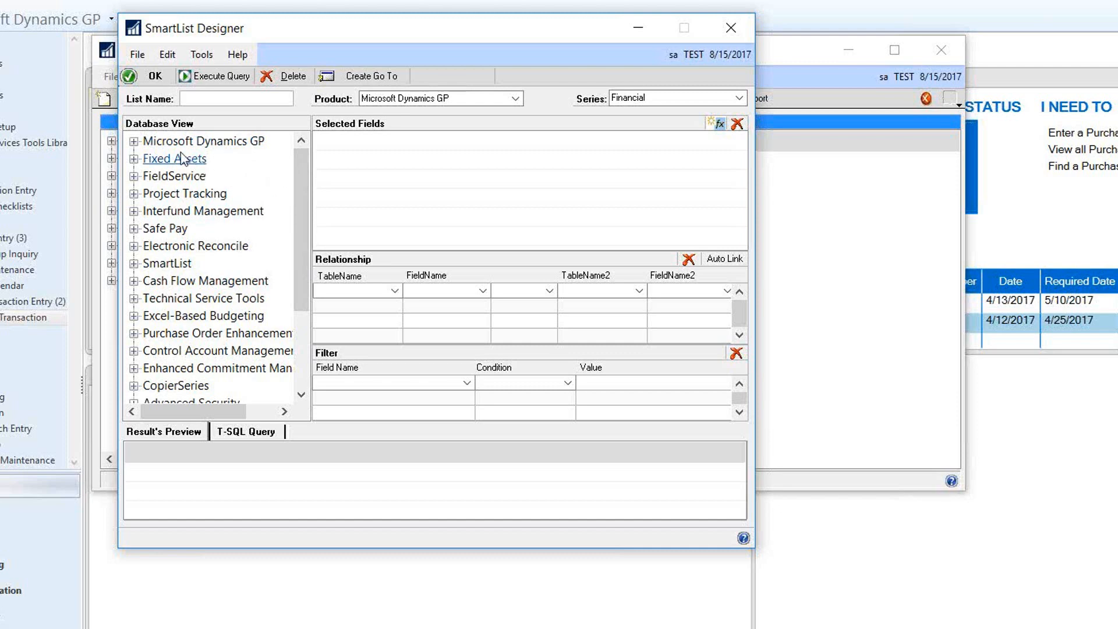
Expand the Microsoft Dynamics GP Financial tables and include all fields of the CM Receipt table in the list
{"action": "double_click", "coordinate": [145, 141]}
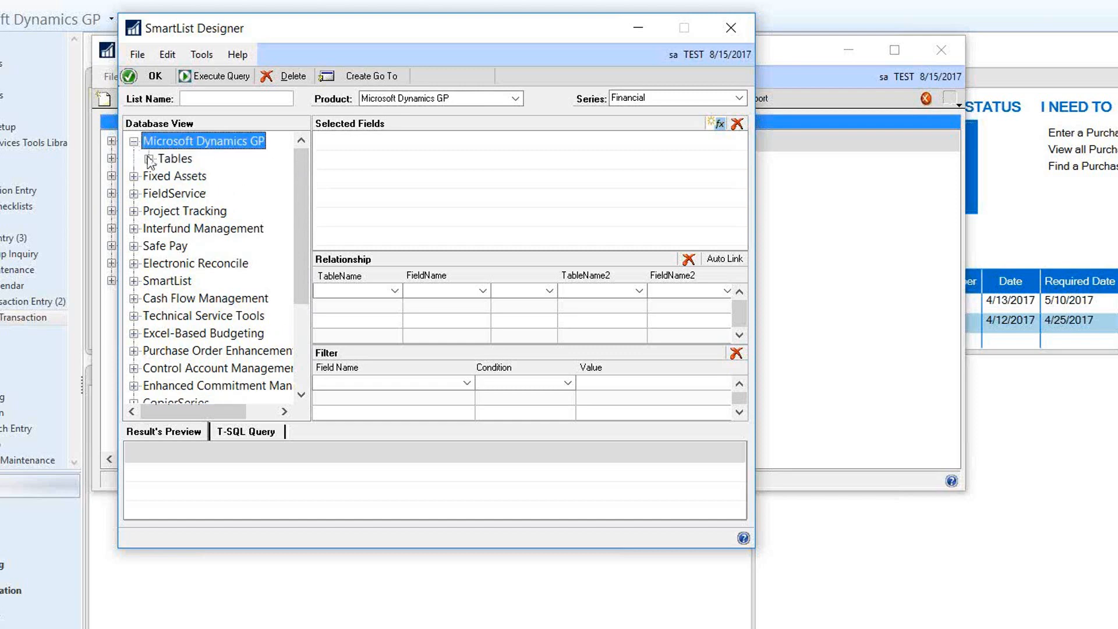
{"action": "left_click", "coordinate": [149, 159]}
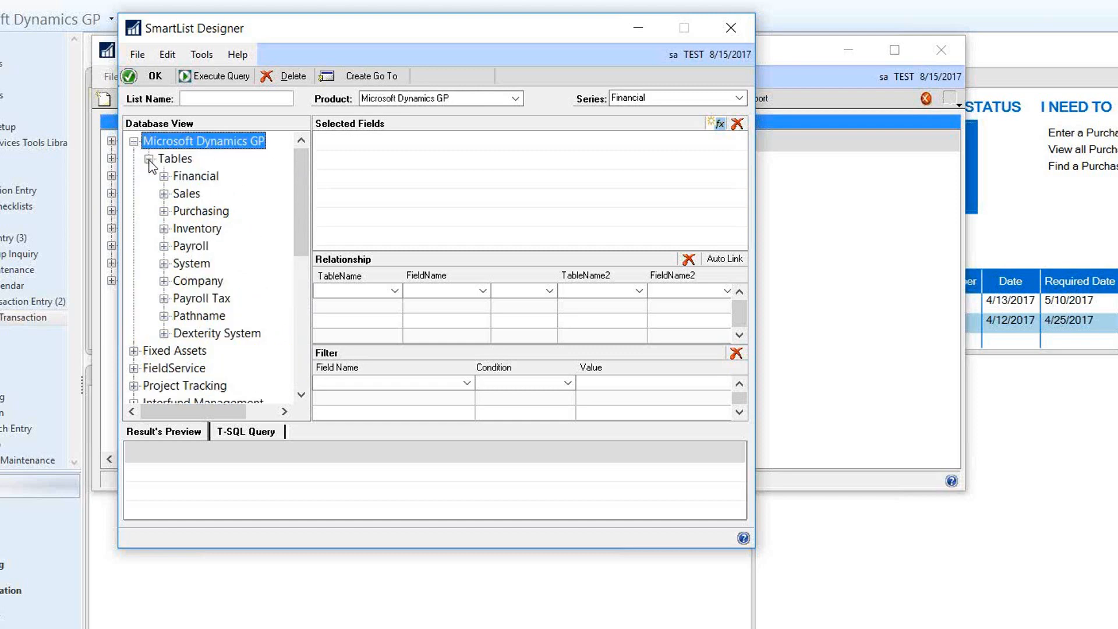
{"action": "left_click", "coordinate": [165, 177]}
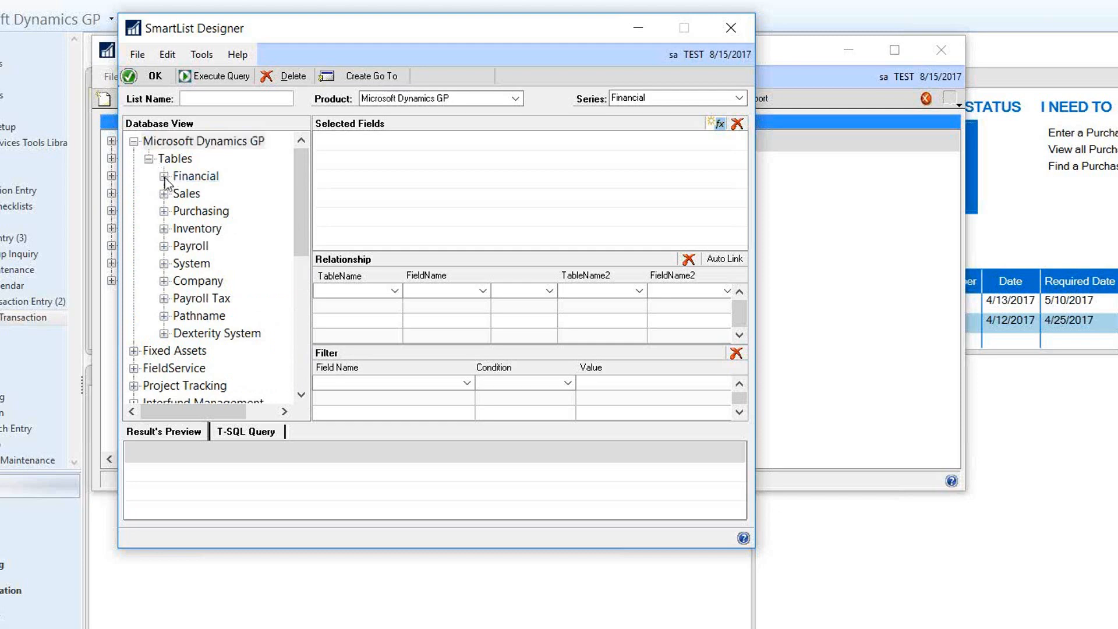
{"action": "left_click_drag", "start_coordinate": [301, 167], "coordinate": [299, 224]}
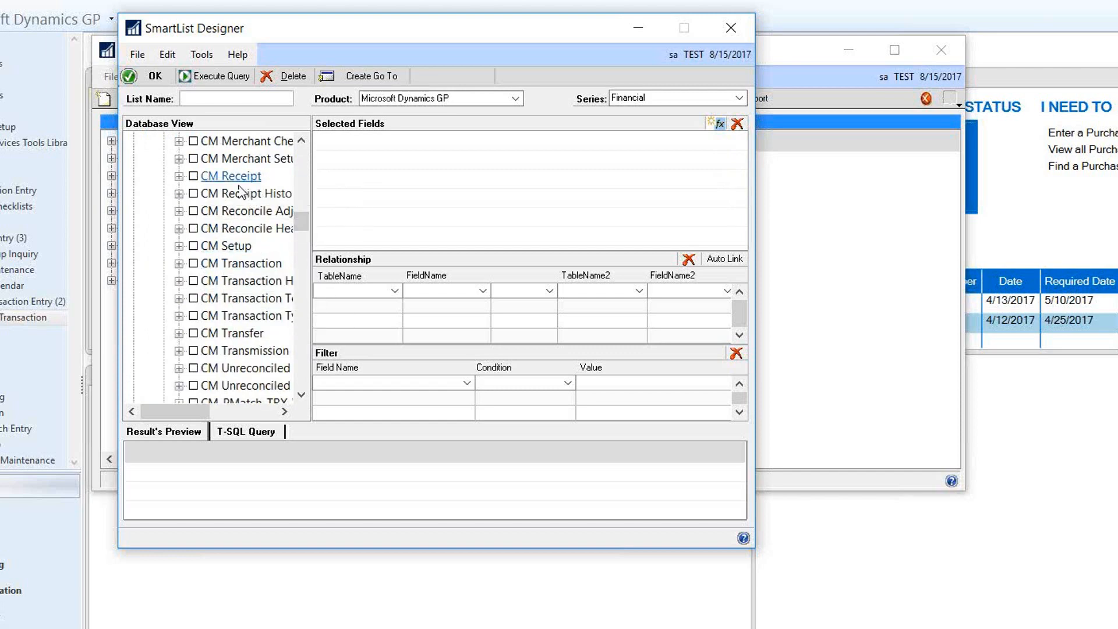
{"action": "left_click", "coordinate": [179, 175]}
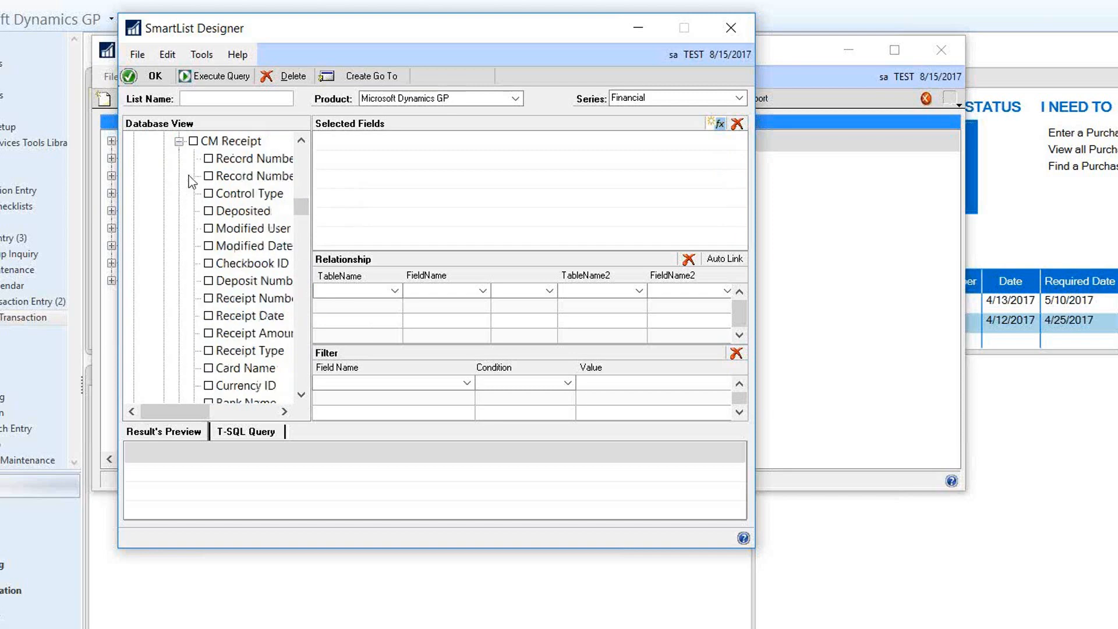
{"action": "mouse_move", "coordinate": [301, 208]}
{"action": "left_mouse_down"}
{"action": "mouse_move", "coordinate": [305, 238]}
{"action": "mouse_move", "coordinate": [307, 203]}
{"action": "left_mouse_up"}
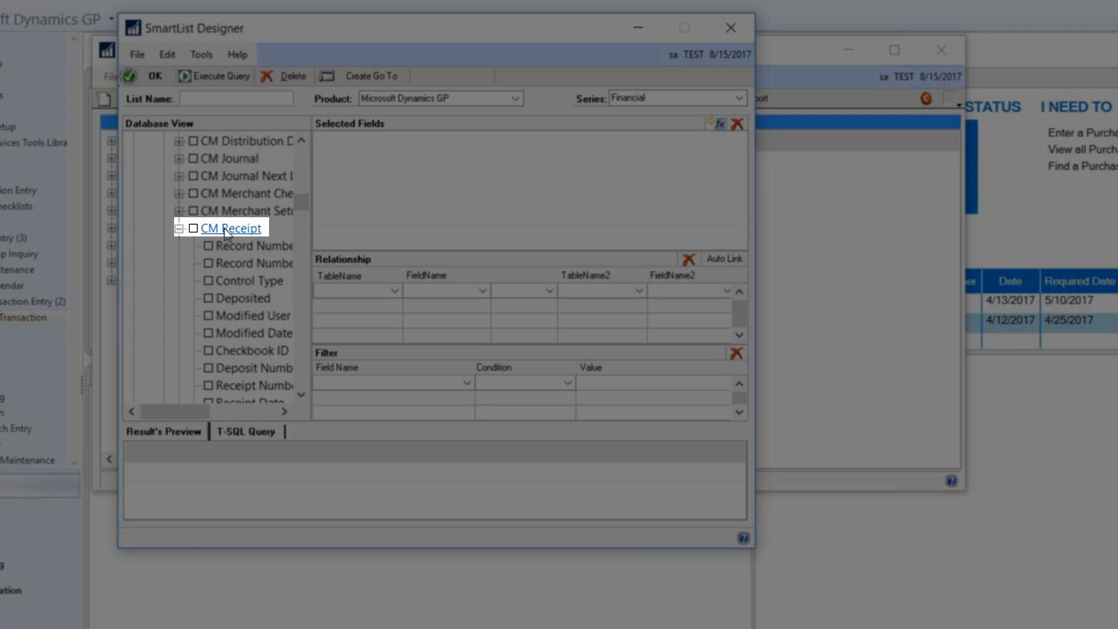
{"action": "left_click", "coordinate": [193, 228]}
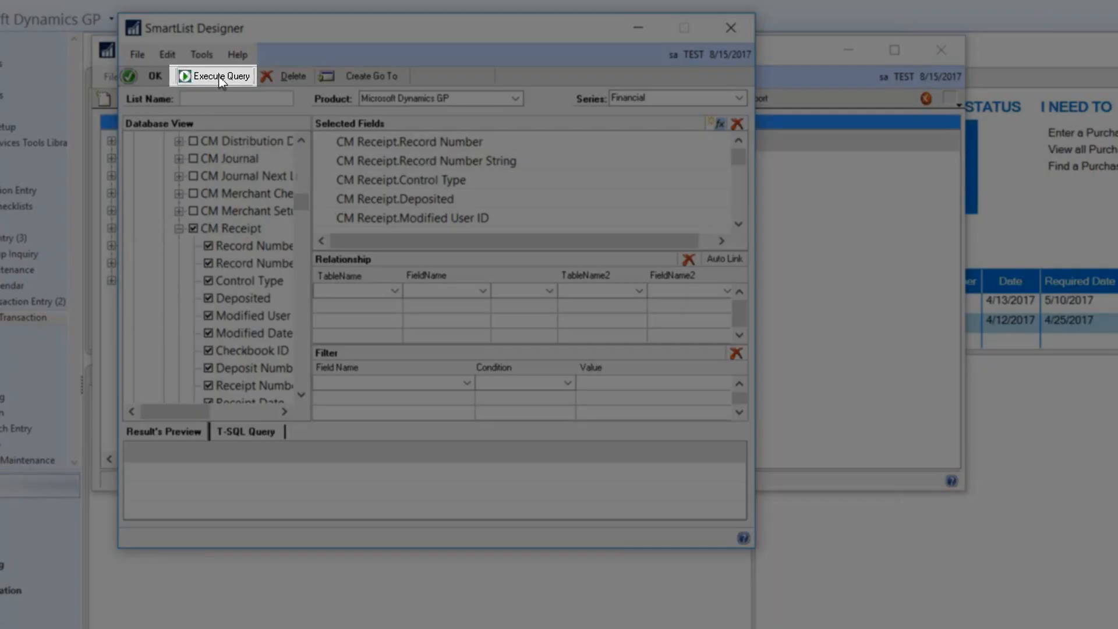
Execute the CM Receipt query and look across the columns of the results preview
{"action": "left_click", "coordinate": [220, 77]}
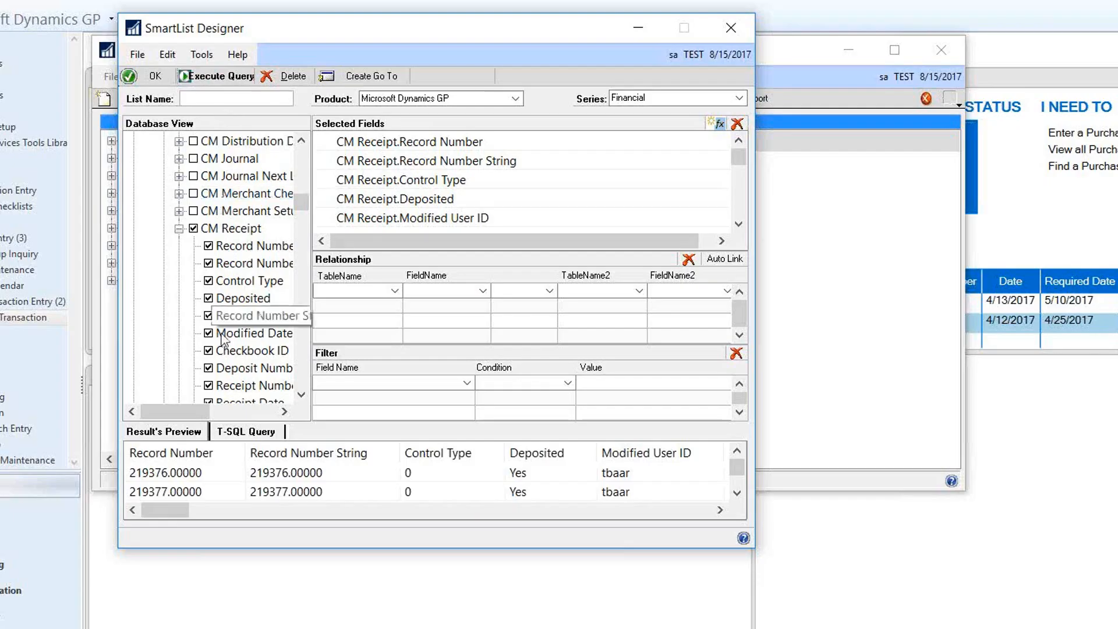
{"action": "left_click_drag", "start_coordinate": [167, 512], "coordinate": [354, 522]}
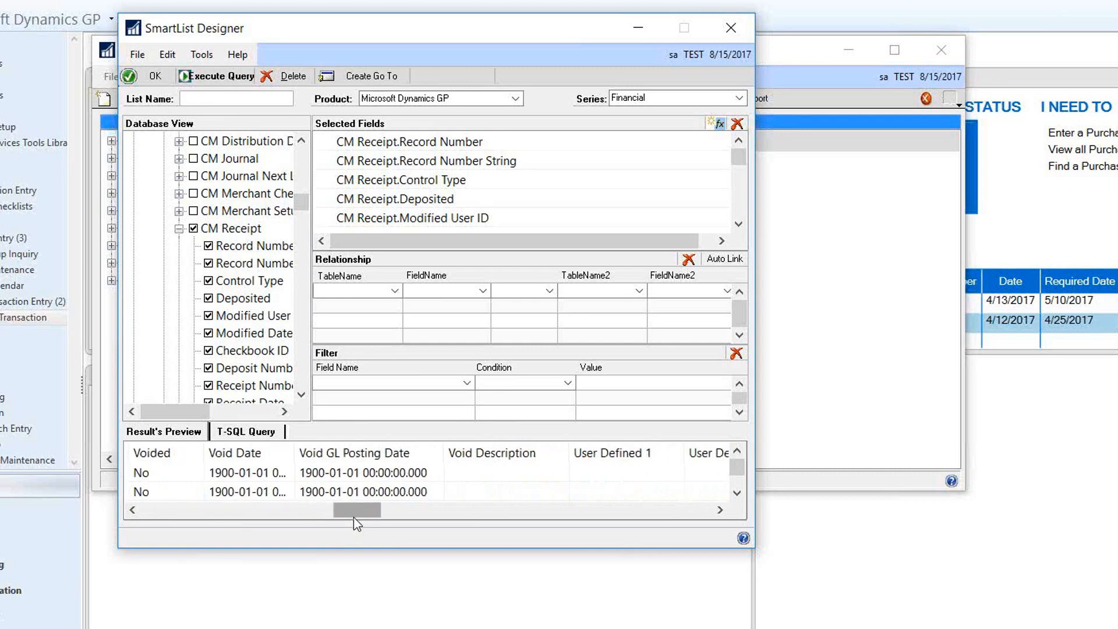
{"action": "left_click_drag", "start_coordinate": [355, 512], "coordinate": [153, 506]}
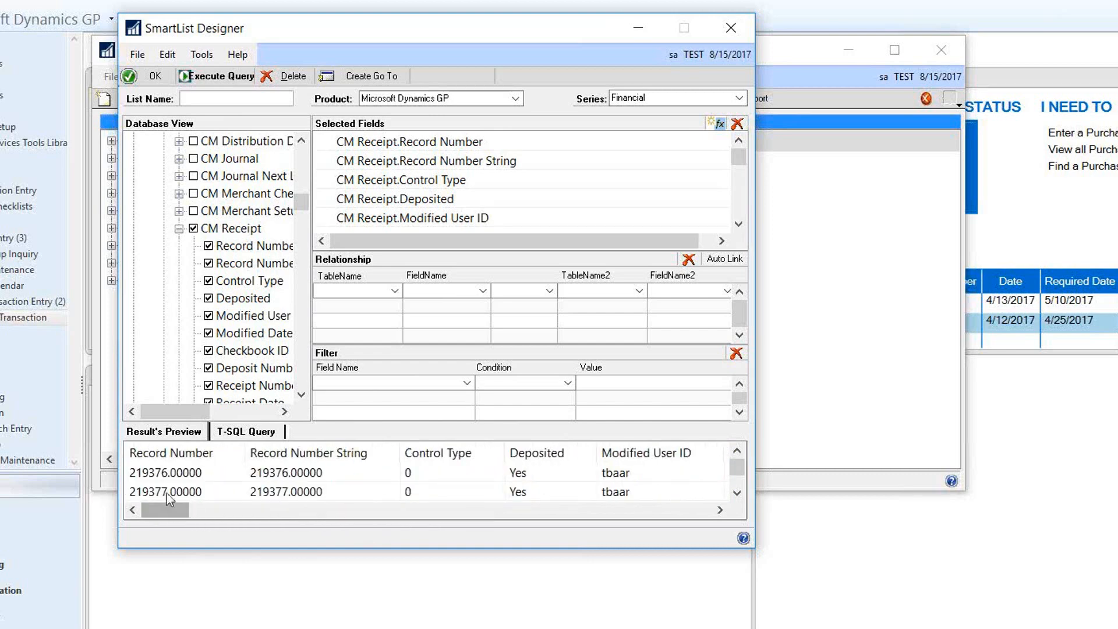
Review the full T-SQL text generated for the CM Receipt query, then return to the results preview
{"action": "left_click", "coordinate": [249, 432]}
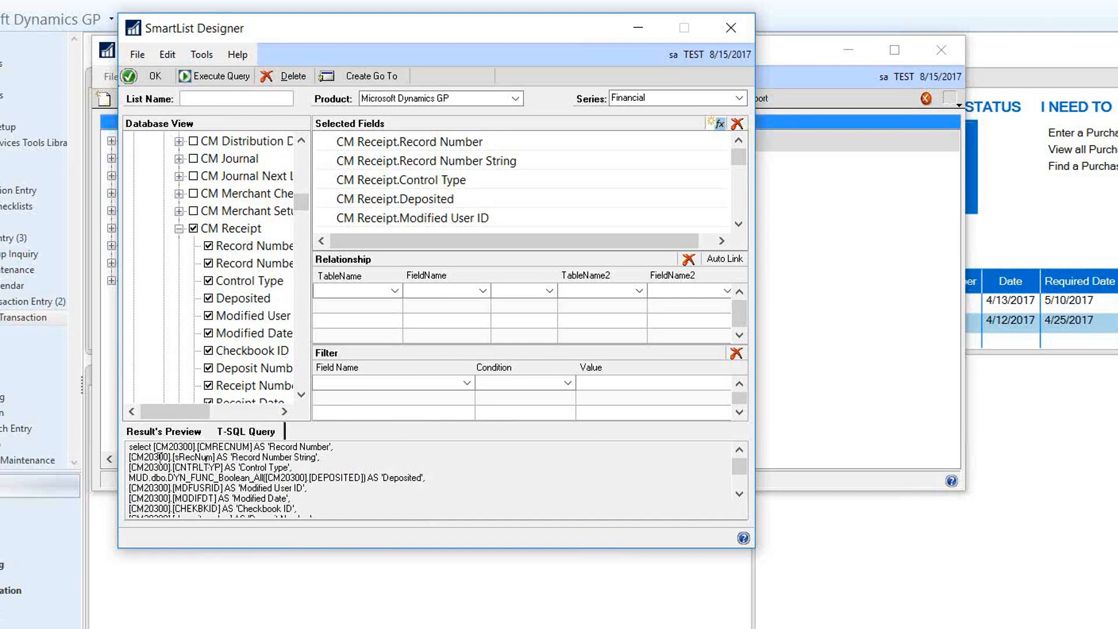
{"action": "left_click_drag", "start_coordinate": [128, 448], "coordinate": [643, 455]}
{"action": "left_click_drag", "start_coordinate": [742, 473], "coordinate": [741, 494]}
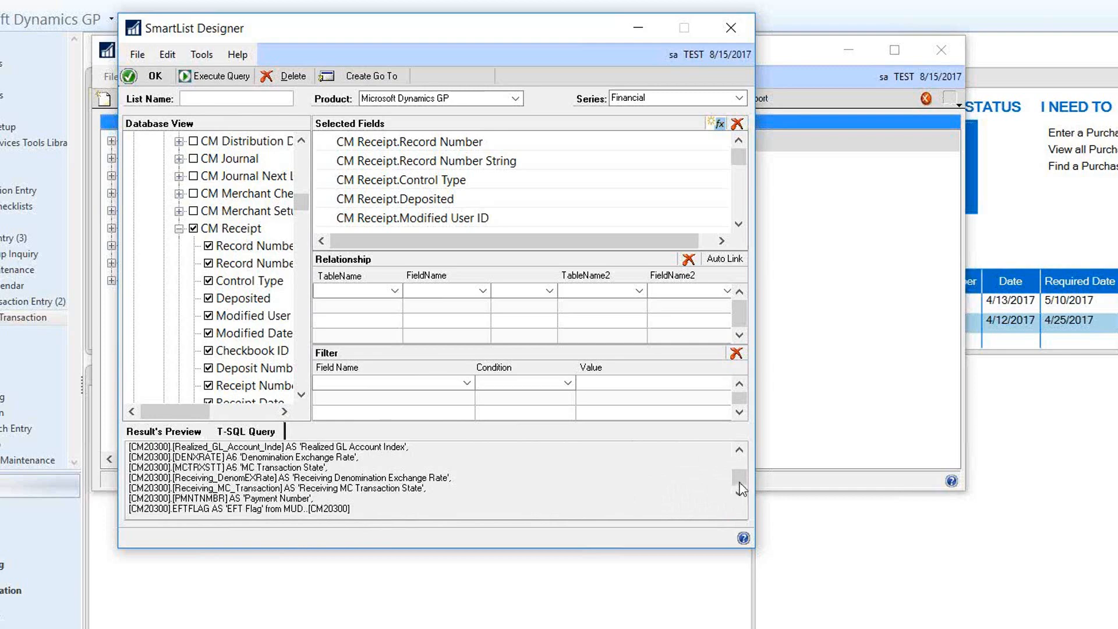
{"action": "key", "text": "ctrl+a"}
{"action": "left_click", "coordinate": [368, 465]}
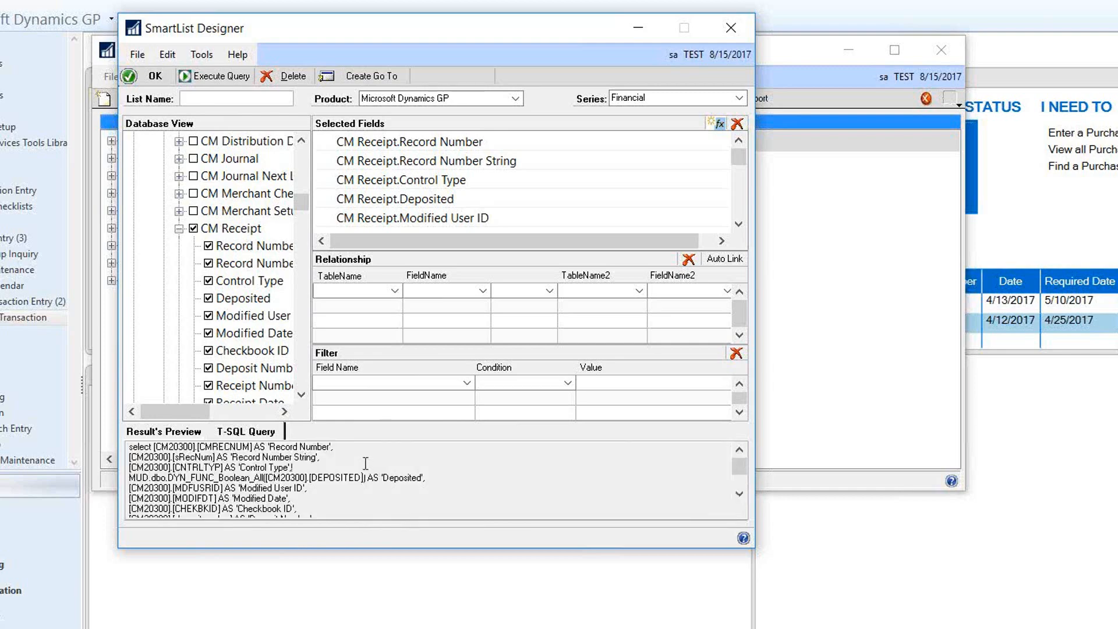
{"action": "left_click", "coordinate": [144, 436]}
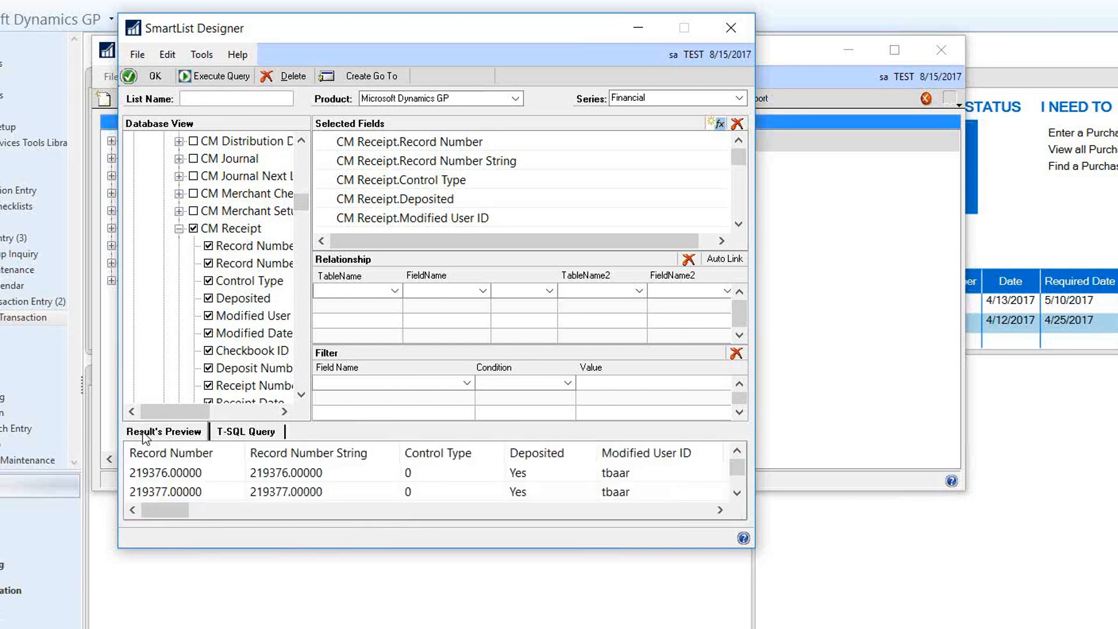
Replace the CM Receipt table with all fields of the CM Journal table, execute the query and look across the results preview
{"action": "left_click", "coordinate": [193, 229]}
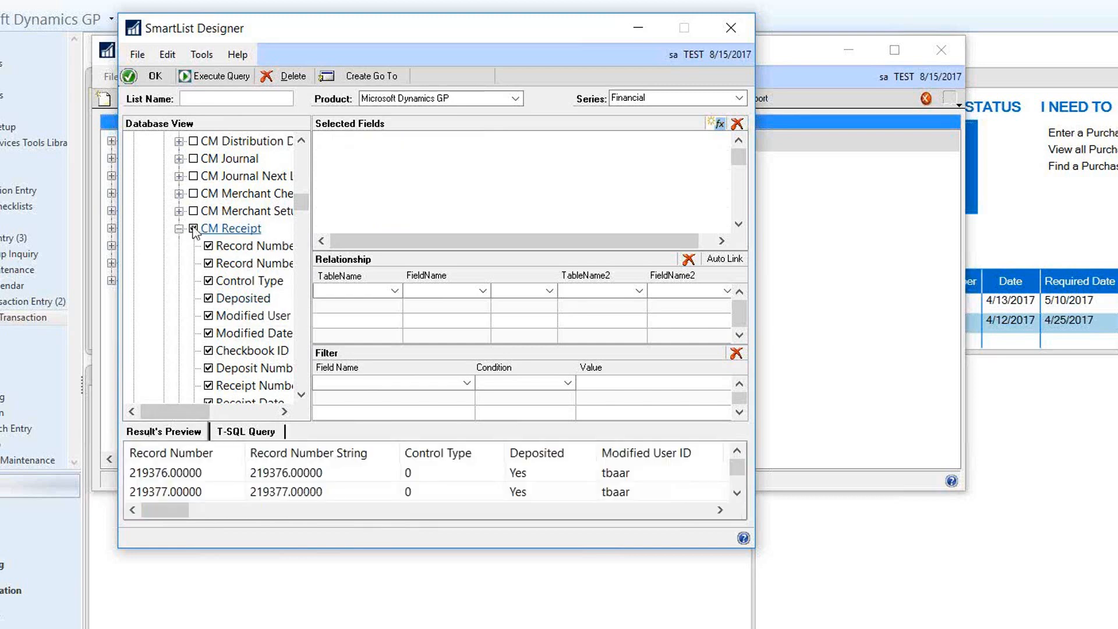
{"action": "left_click", "coordinate": [193, 159]}
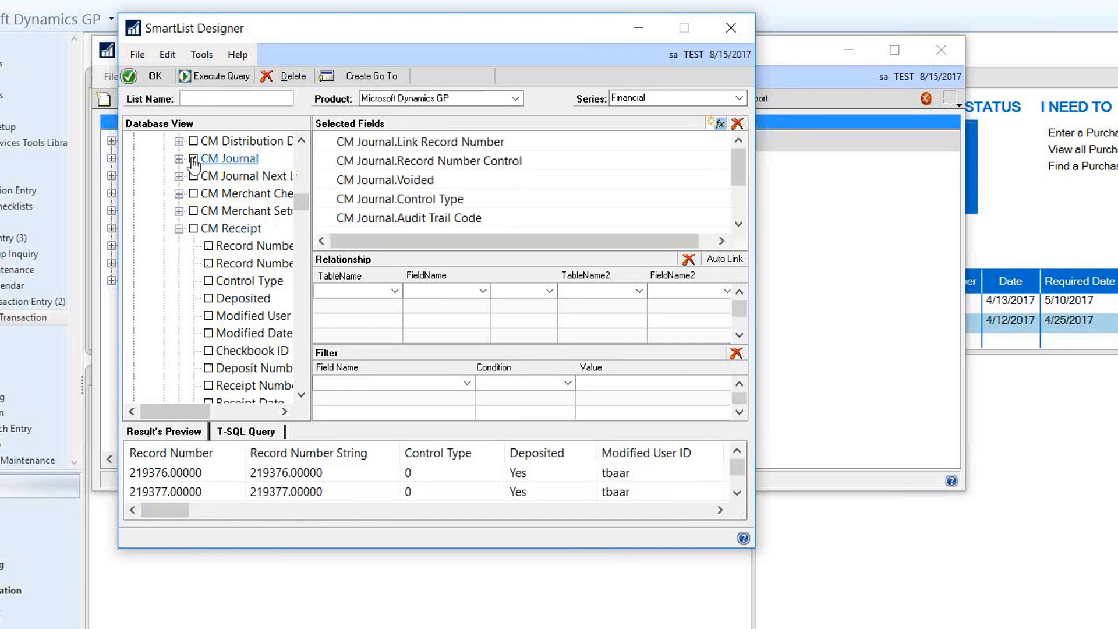
{"action": "left_click", "coordinate": [224, 80]}
{"action": "left_click_drag", "start_coordinate": [256, 510], "coordinate": [242, 533]}
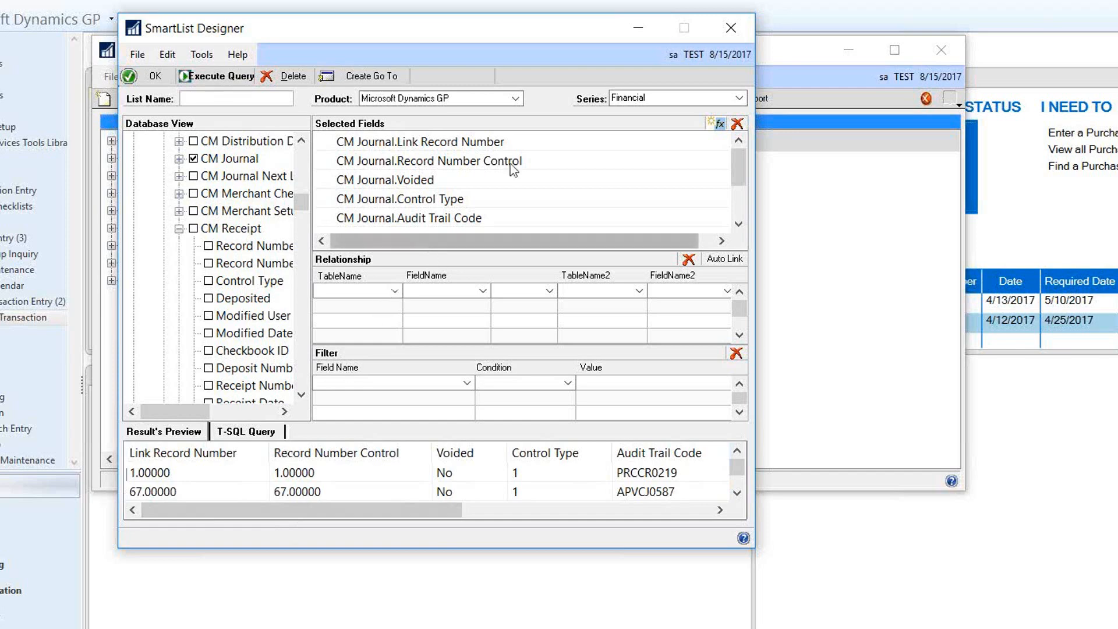
Close SmartList Designer and open the AA favorite of Account Transactions in the Financial folder
{"action": "left_click", "coordinate": [733, 29]}
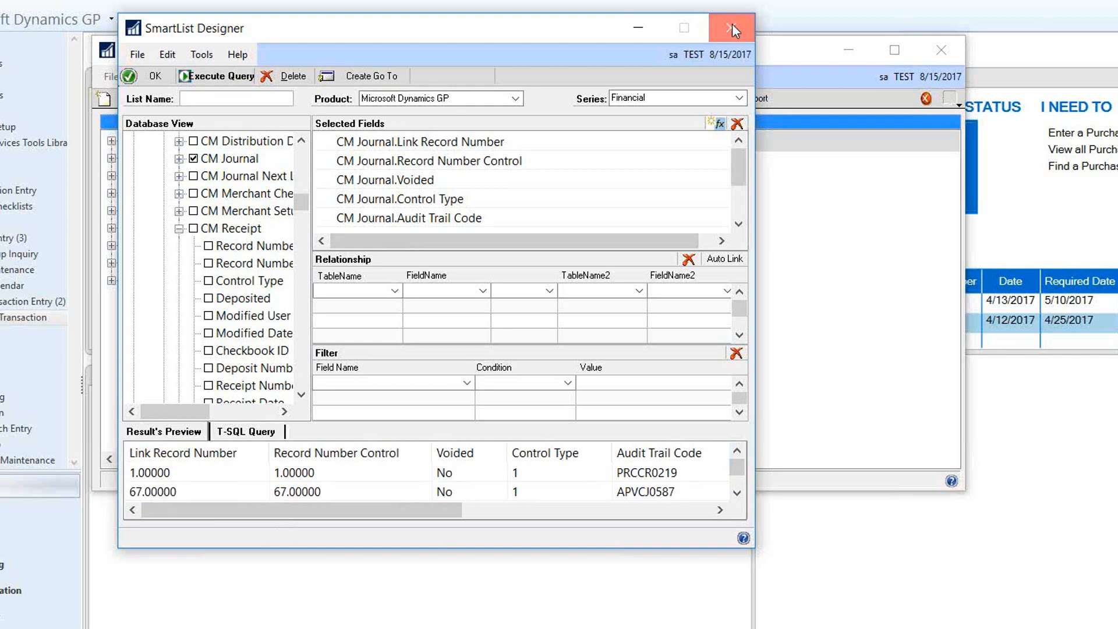
{"action": "left_click", "coordinate": [684, 401]}
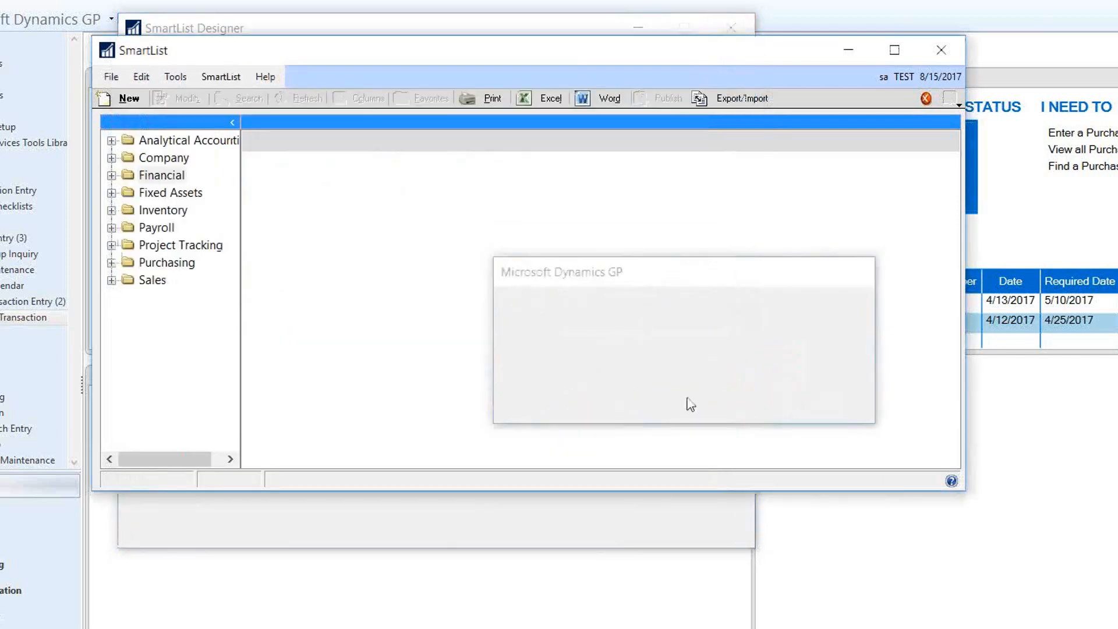
{"action": "left_click", "coordinate": [111, 176]}
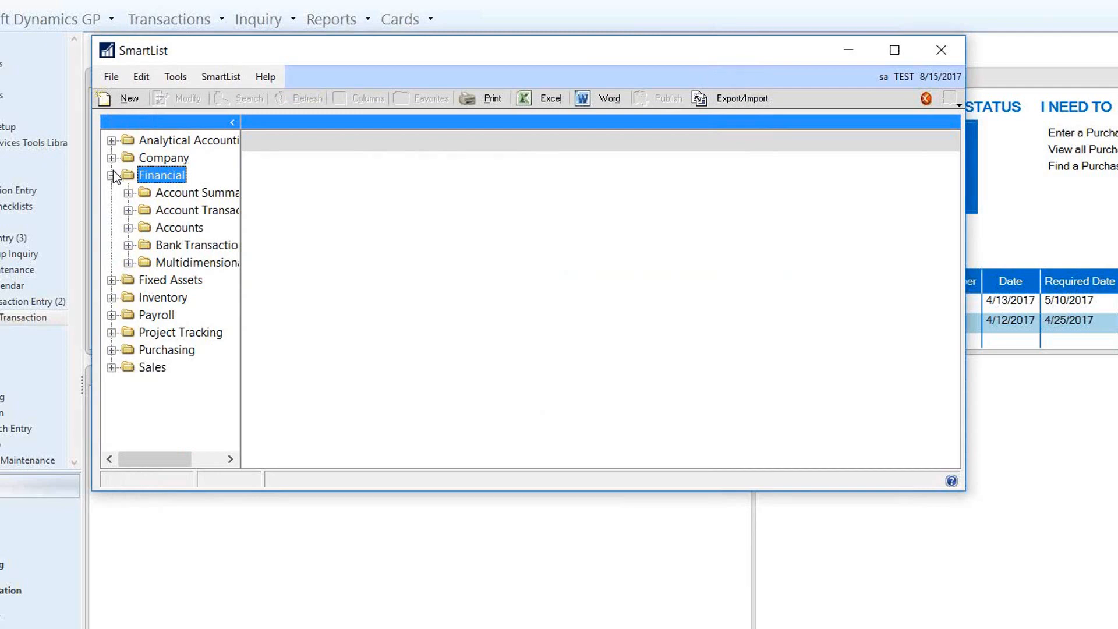
{"action": "left_click", "coordinate": [127, 210]}
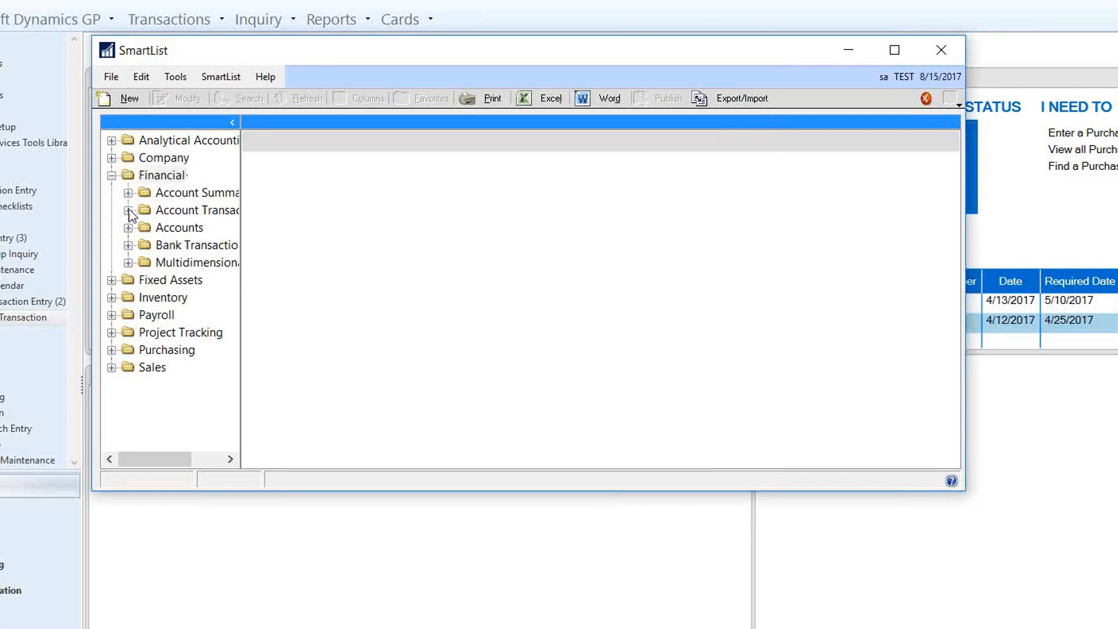
{"action": "left_click", "coordinate": [180, 177]}
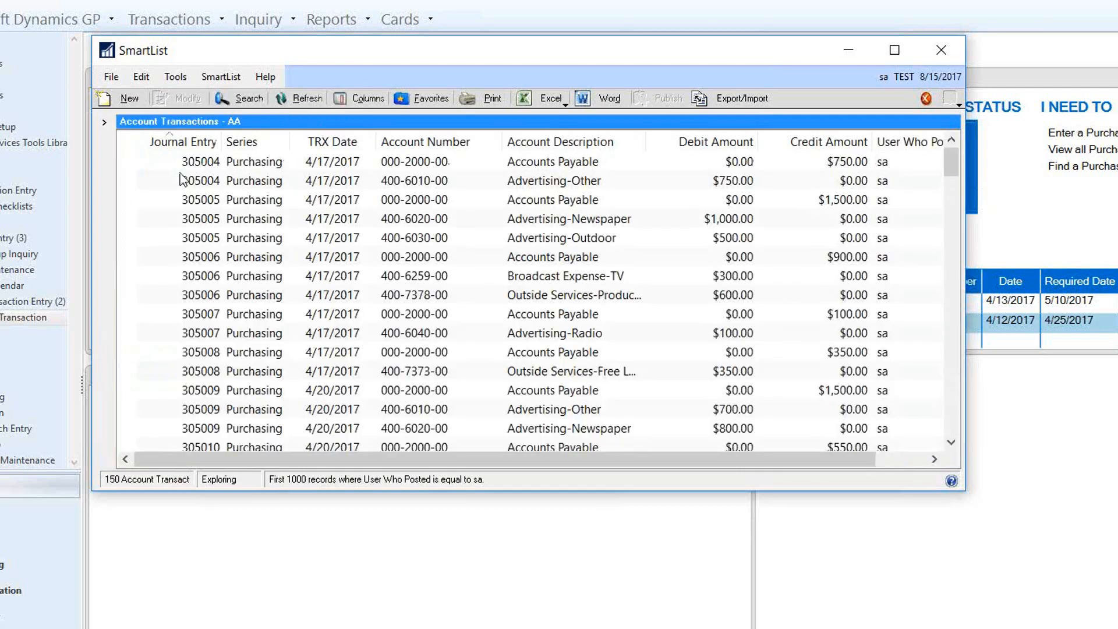
Look across the Account Transactions columns and open the list's column display settings
{"action": "left_click_drag", "start_coordinate": [439, 460], "coordinate": [407, 457]}
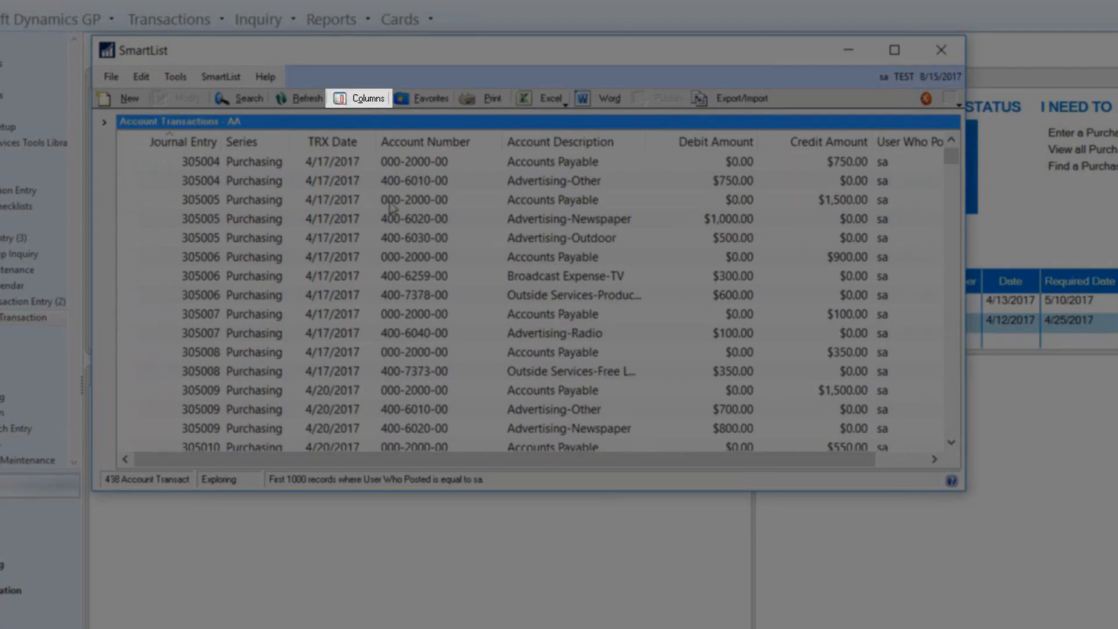
{"action": "left_click", "coordinate": [367, 99]}
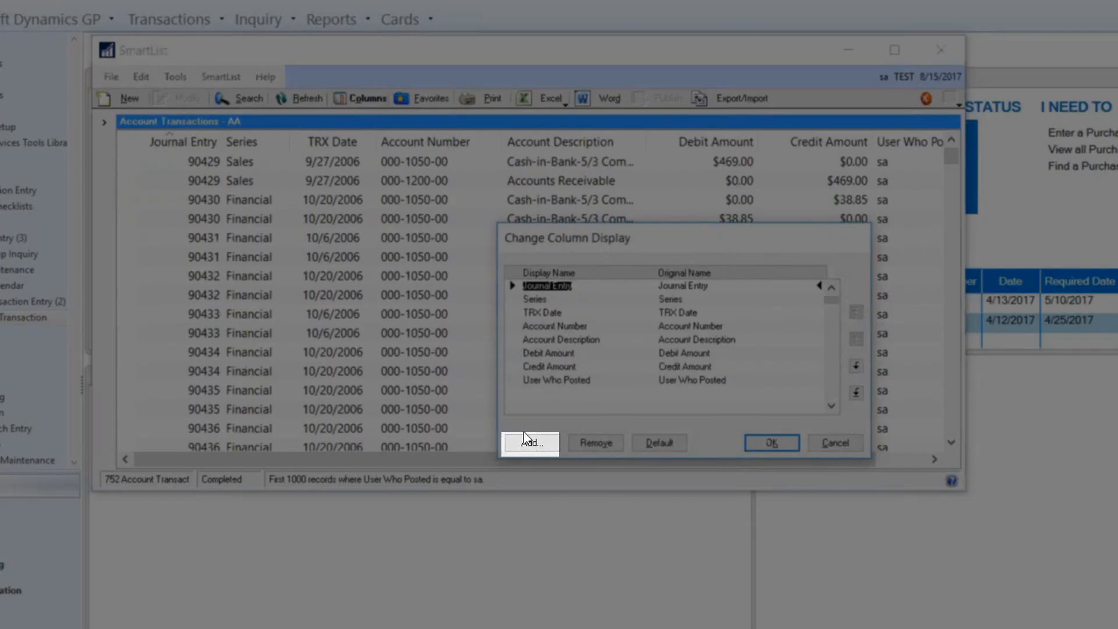
Add the Originating Document Number, Originating Master ID, Originating Master Name and Originating Posted Date columns to the Account Transactions list
{"action": "left_click", "coordinate": [523, 443]}
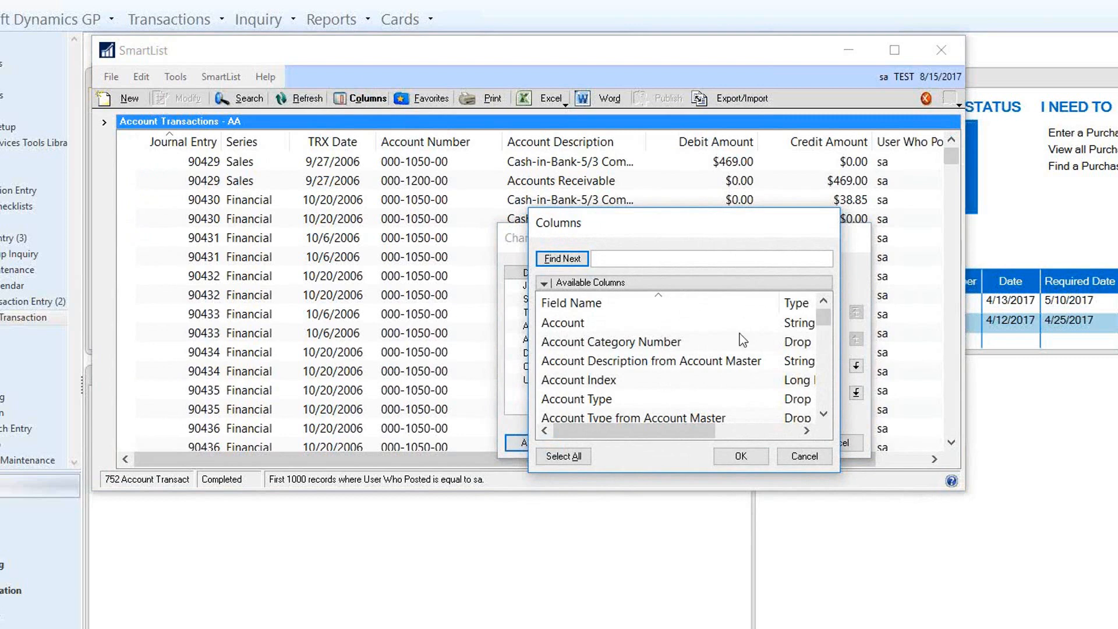
{"action": "left_click_drag", "start_coordinate": [826, 320], "coordinate": [831, 366]}
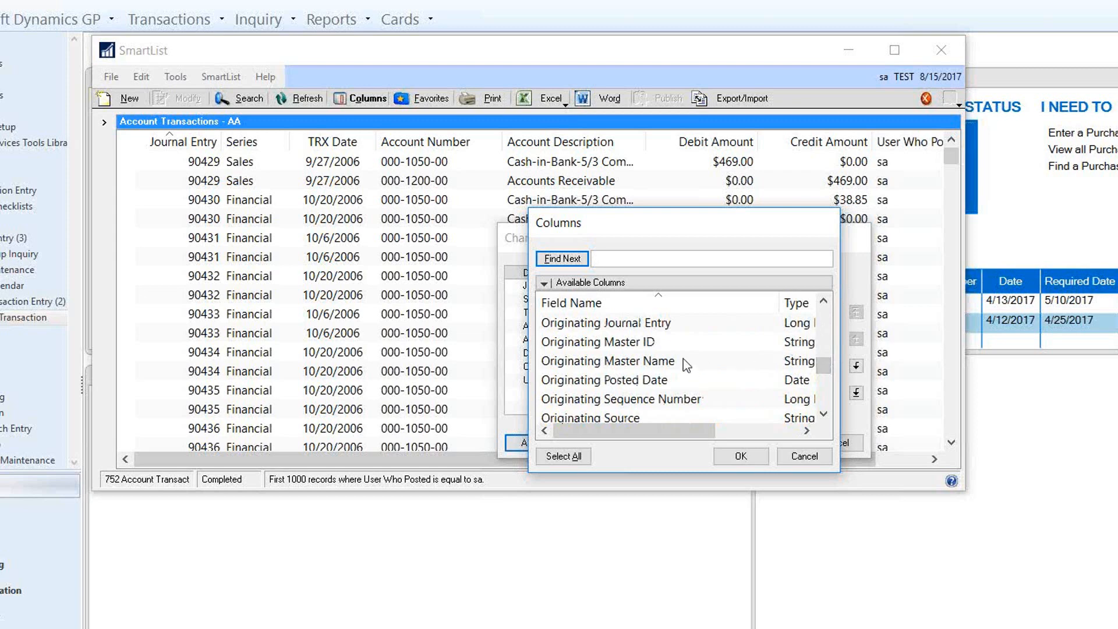
{"action": "left_click", "coordinate": [823, 301]}
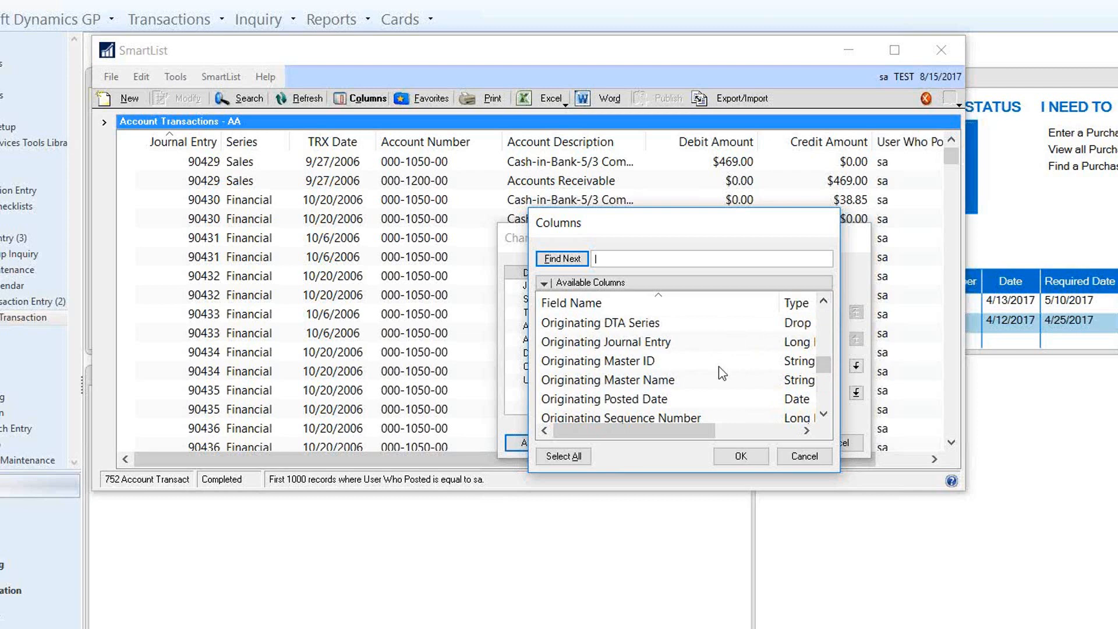
{"action": "left_click", "coordinate": [673, 362]}
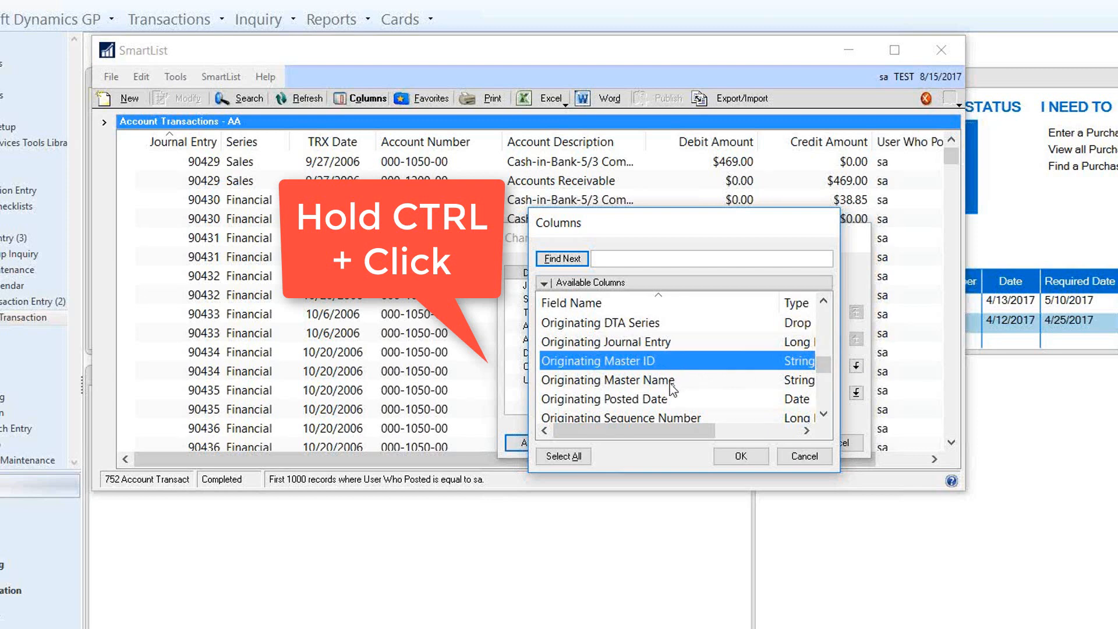
{"action": "left_click", "coordinate": [670, 382], "text": "ctrl"}
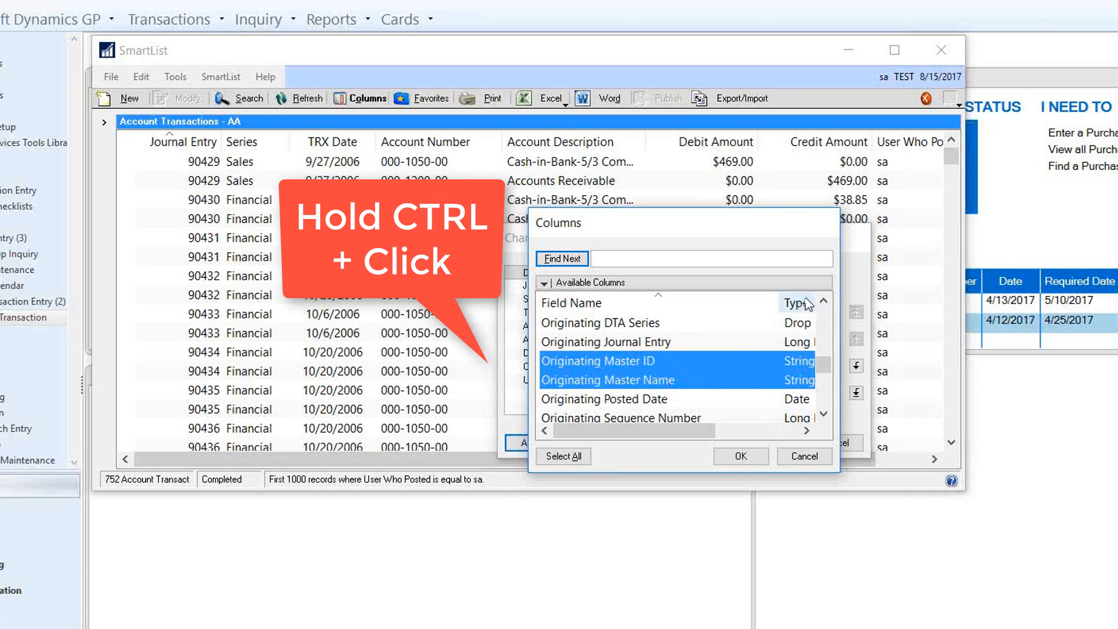
{"action": "left_click", "coordinate": [824, 302]}
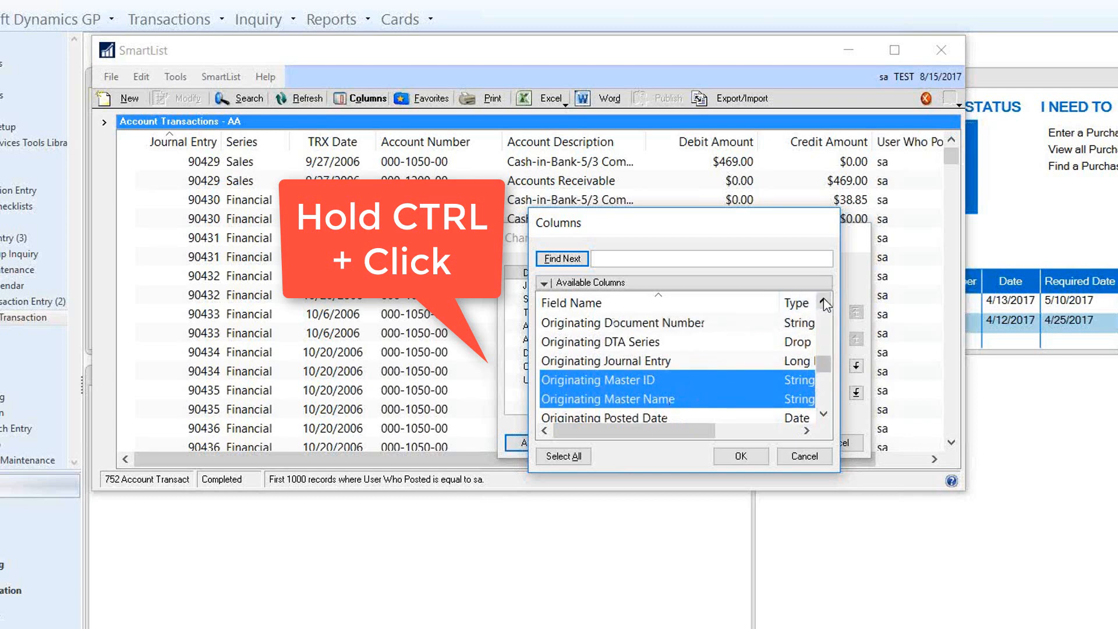
{"action": "left_click", "coordinate": [705, 323], "text": "ctrl"}
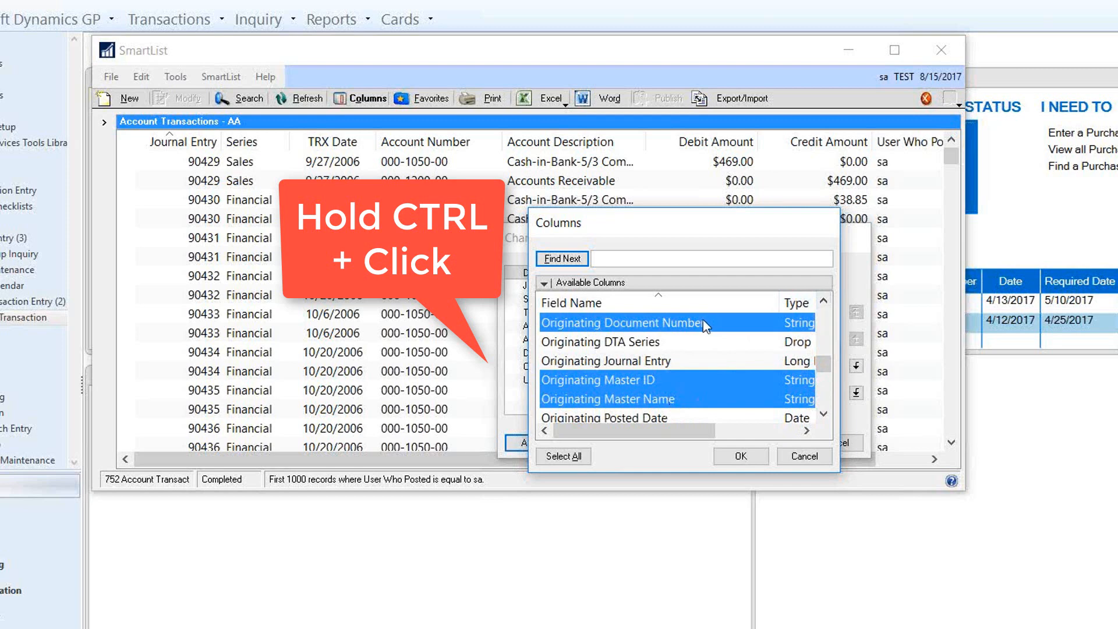
{"action": "left_click", "coordinate": [641, 418], "text": "ctrl"}
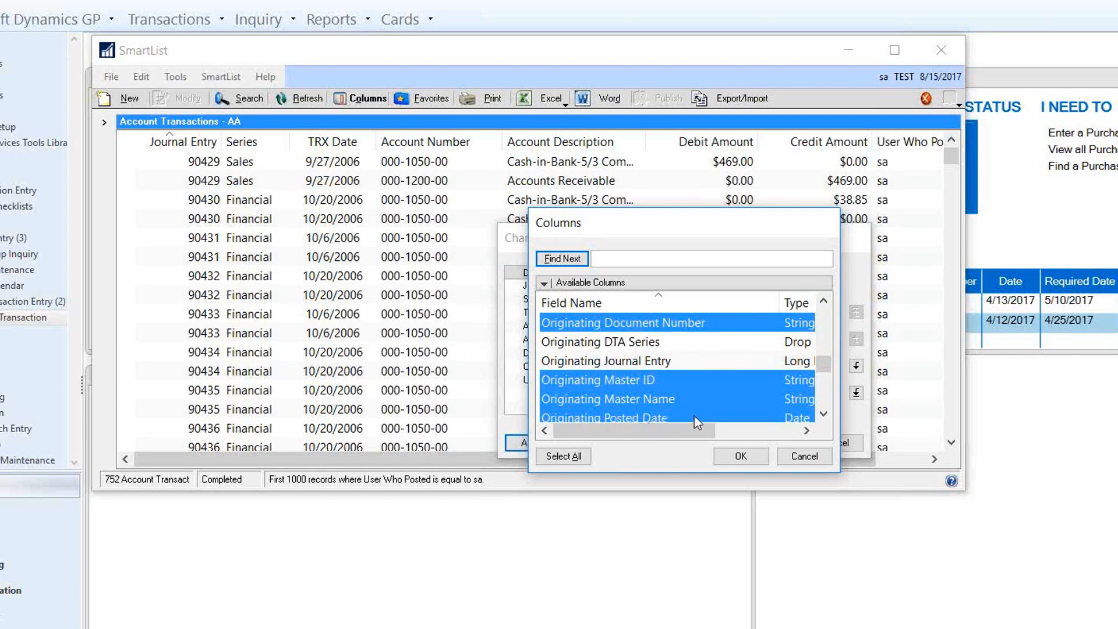
{"action": "left_click", "coordinate": [745, 457]}
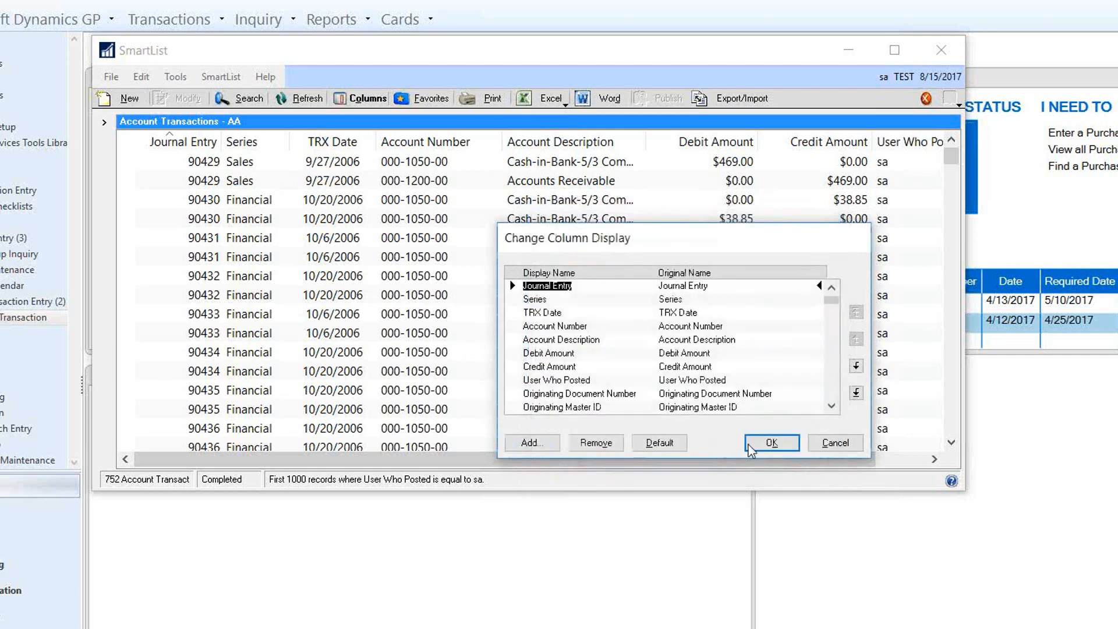
{"action": "left_click", "coordinate": [765, 448]}
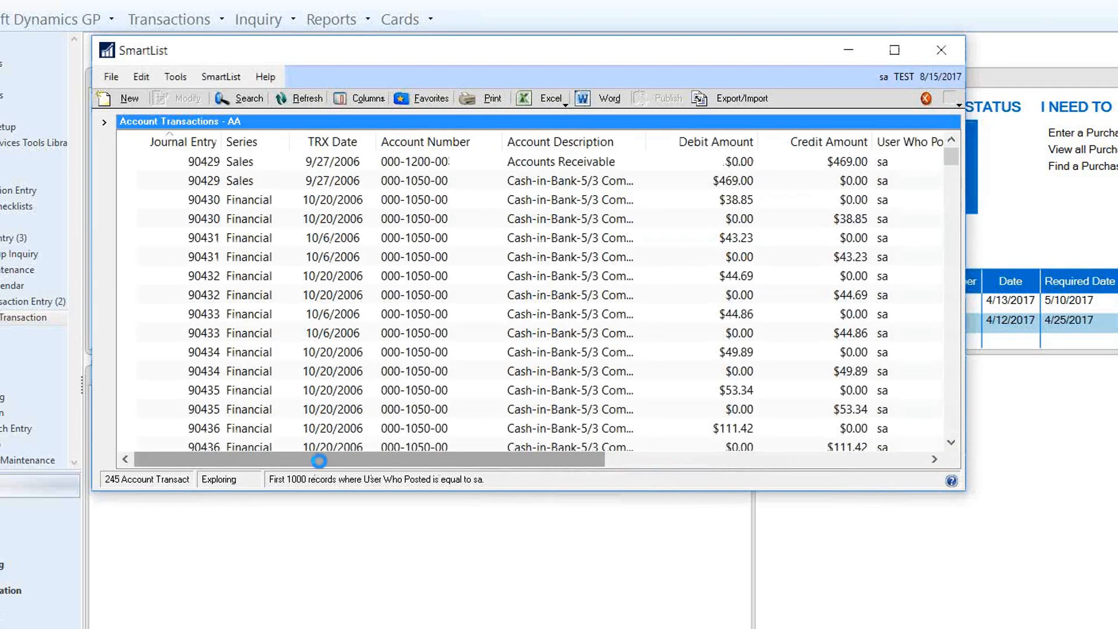
Examine the added originating columns and the search criteria of the Account Transactions list, leaving the criteria as they are
{"action": "left_click_drag", "start_coordinate": [322, 465], "coordinate": [646, 466]}
{"action": "mouse_move", "coordinate": [953, 152]}
{"action": "left_mouse_down"}
{"action": "mouse_move", "coordinate": [964, 229]}
{"action": "mouse_move", "coordinate": [958, 152]}
{"action": "left_mouse_up"}
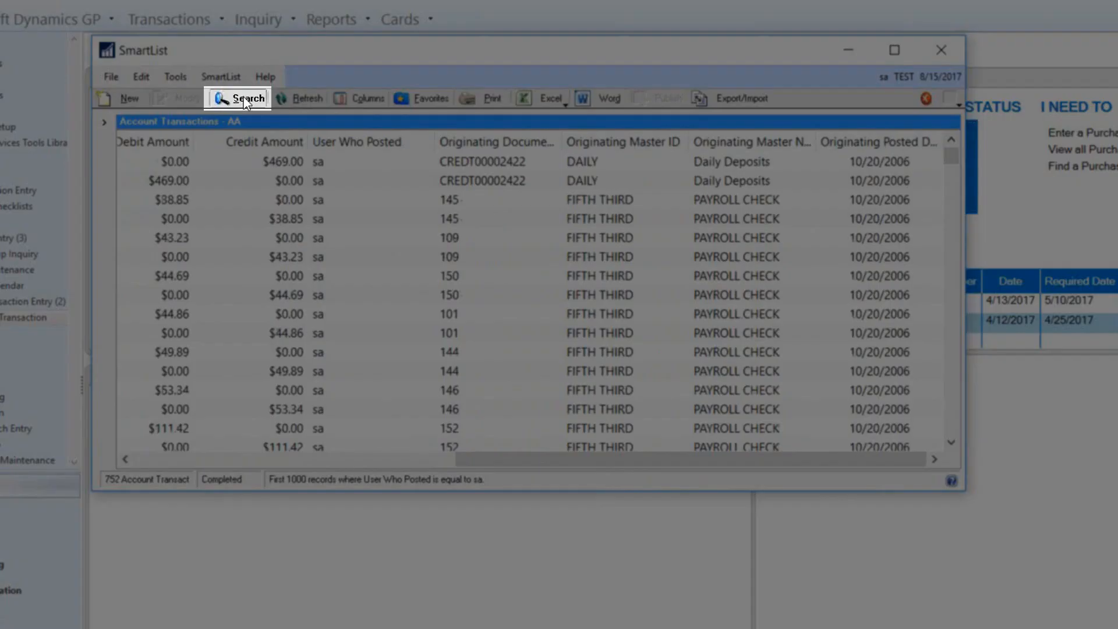
{"action": "left_click", "coordinate": [245, 99]}
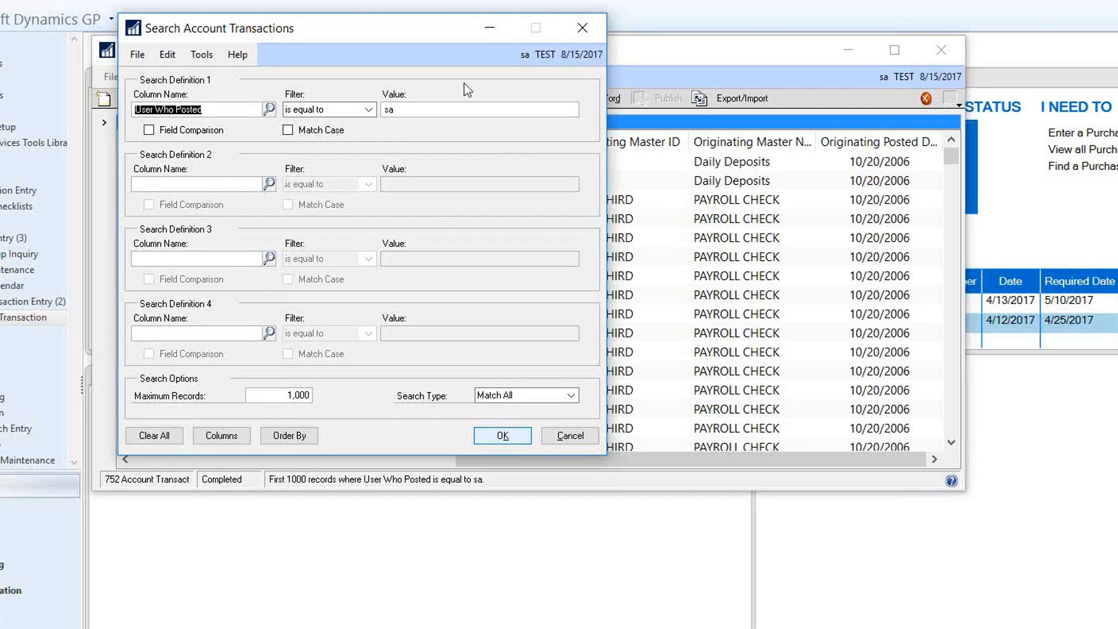
{"action": "left_click", "coordinate": [582, 27]}
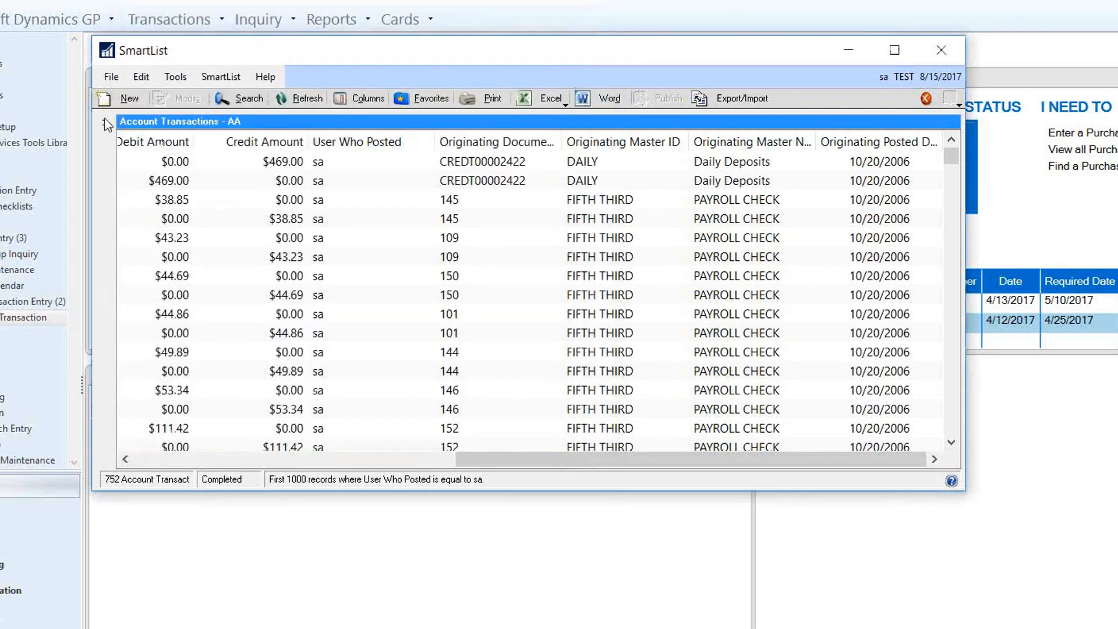
Expand the favorites pane and review the GL Transactions export solution's document, macro, visibility and linked Account Transactions favorites settings
{"action": "left_click", "coordinate": [104, 121]}
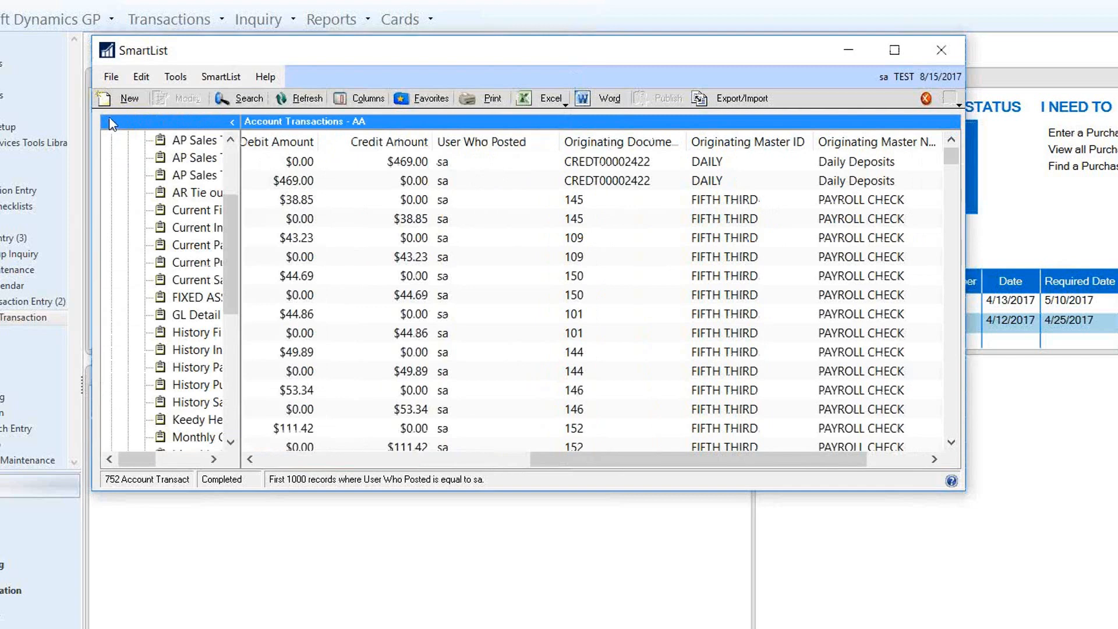
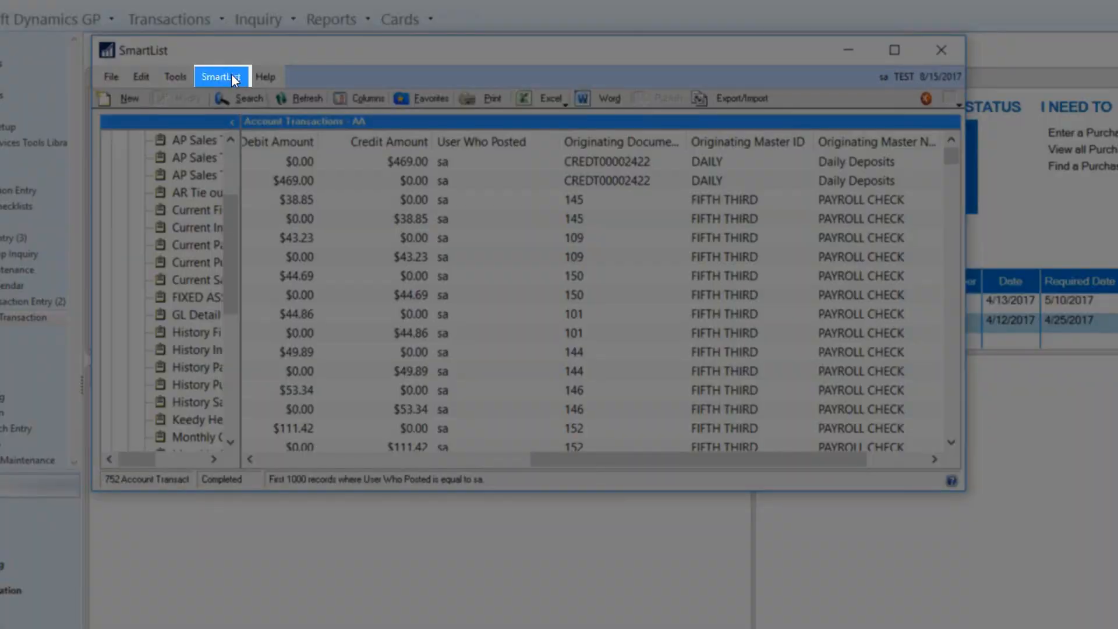
{"action": "left_click", "coordinate": [233, 76]}
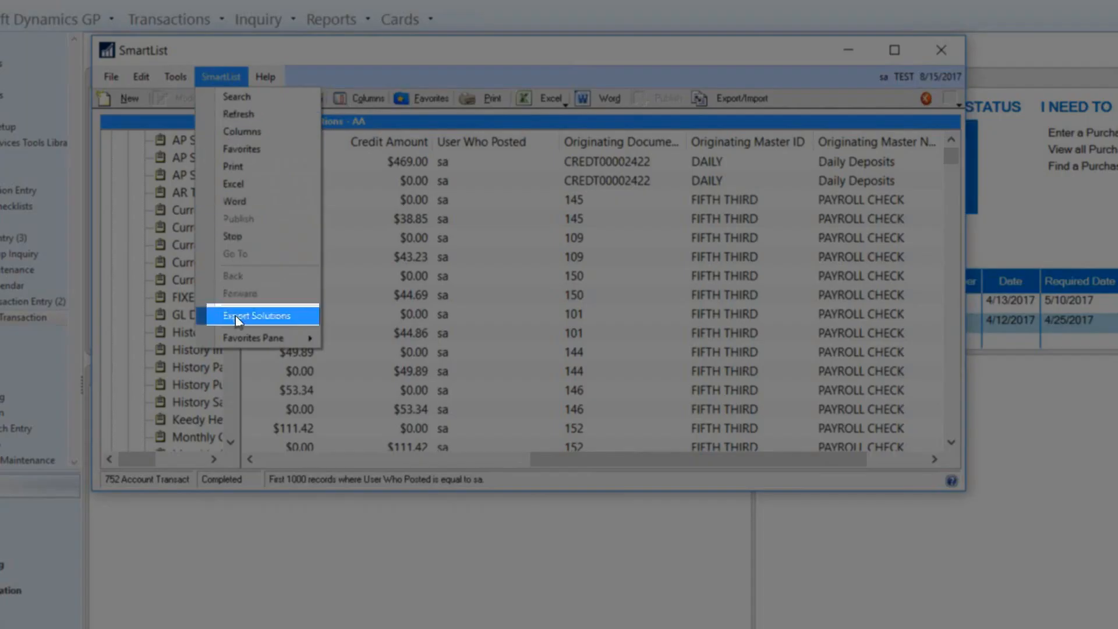
{"action": "left_click", "coordinate": [238, 317]}
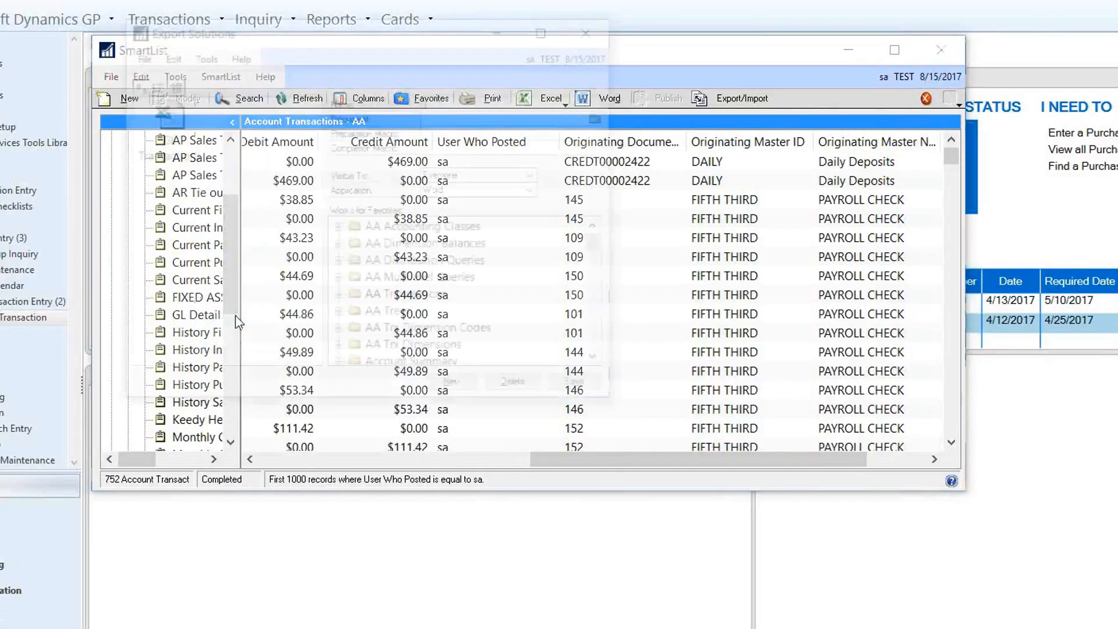
{"action": "left_click", "coordinate": [166, 133]}
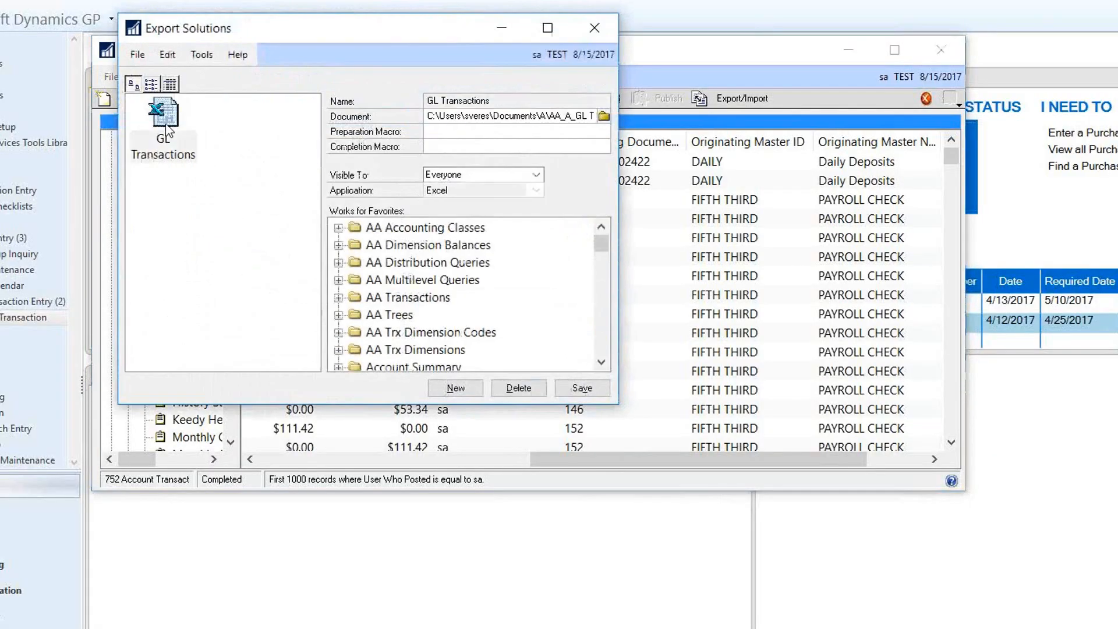
{"action": "left_click", "coordinate": [481, 116]}
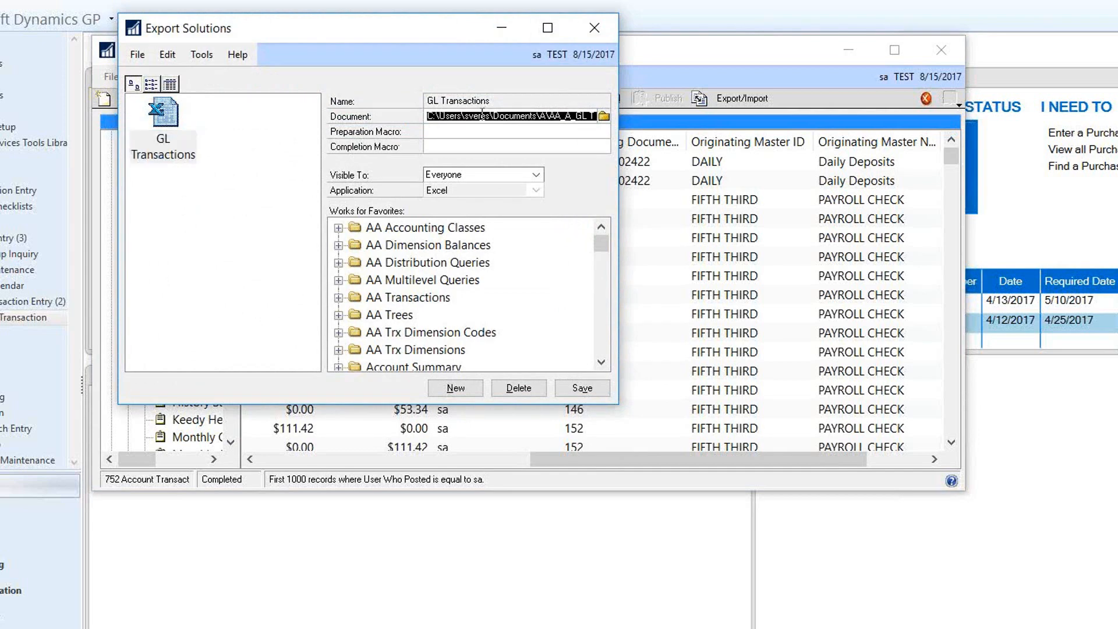
{"action": "left_click", "coordinate": [477, 134]}
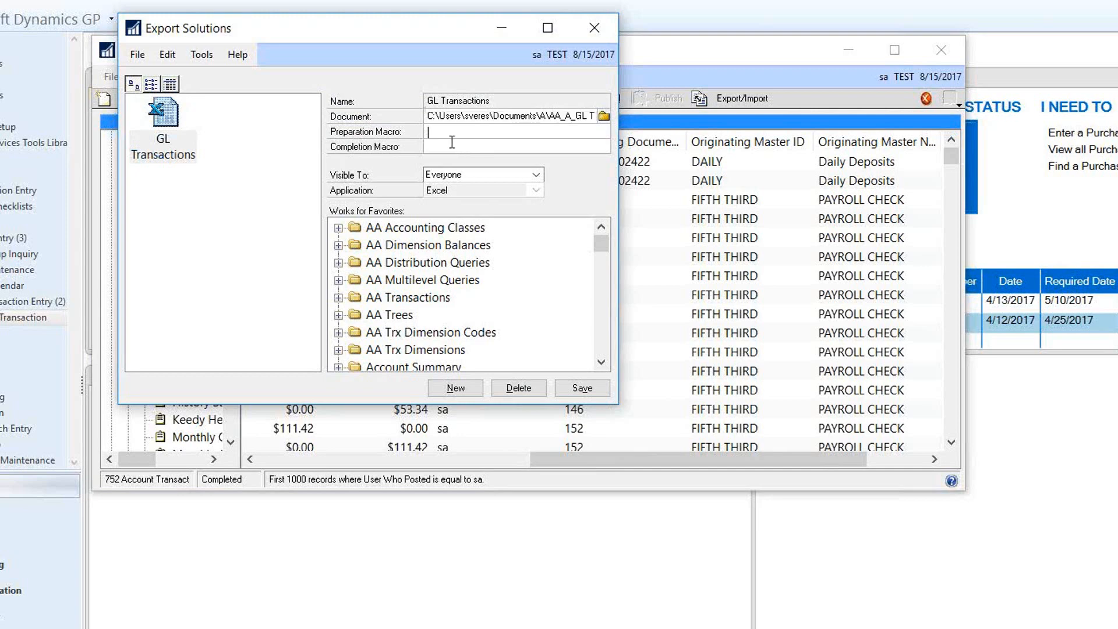
{"action": "left_click", "coordinate": [535, 175]}
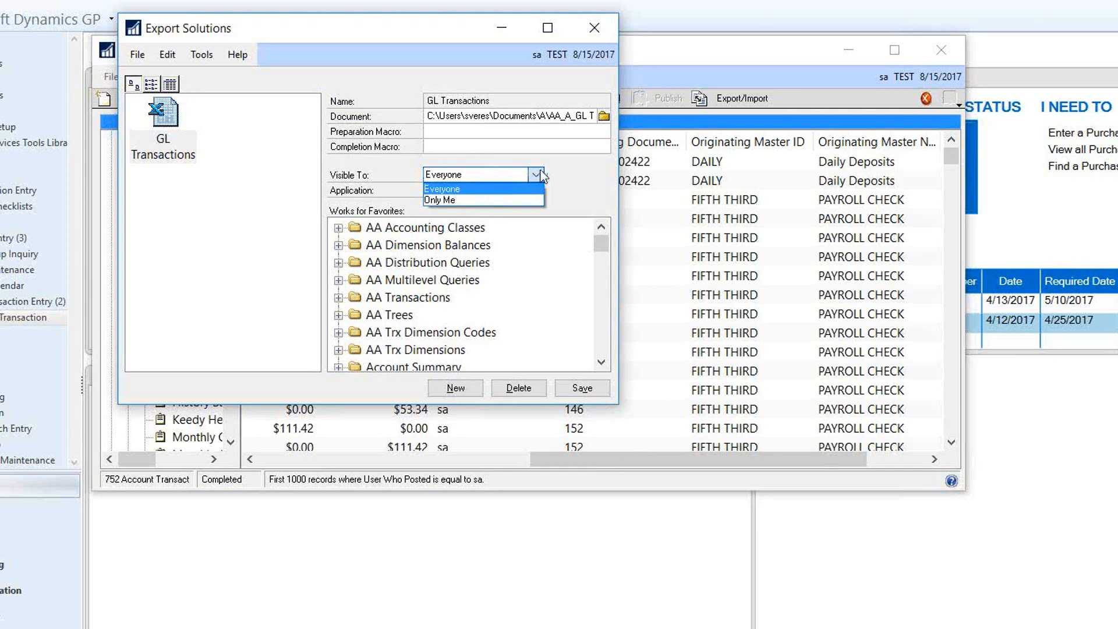
{"action": "left_click", "coordinate": [536, 173]}
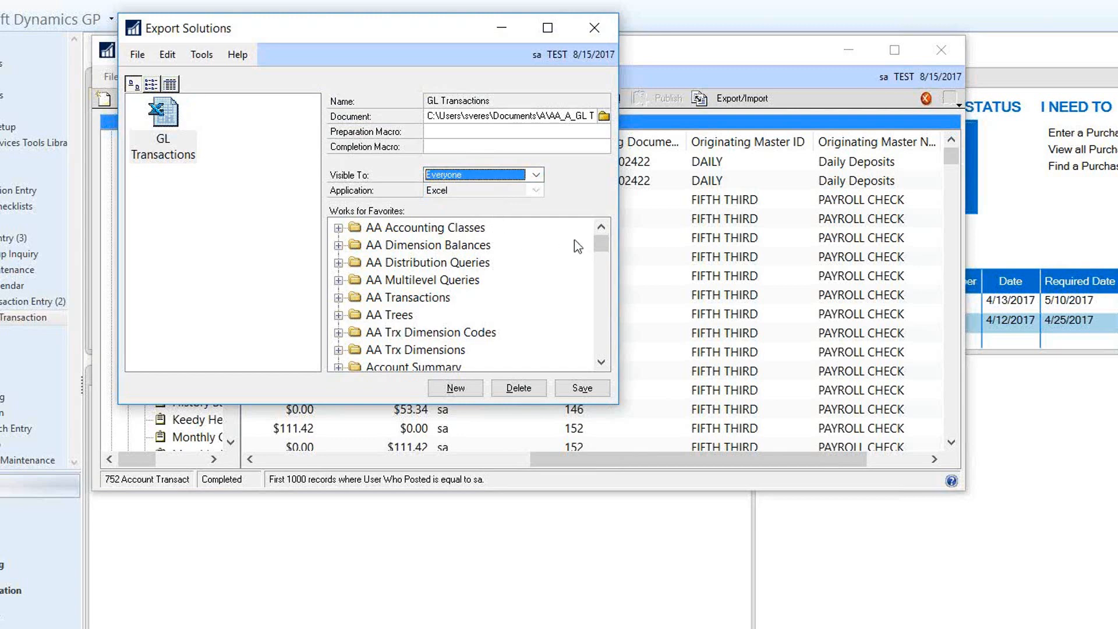
{"action": "left_click_drag", "start_coordinate": [603, 245], "coordinate": [602, 249]}
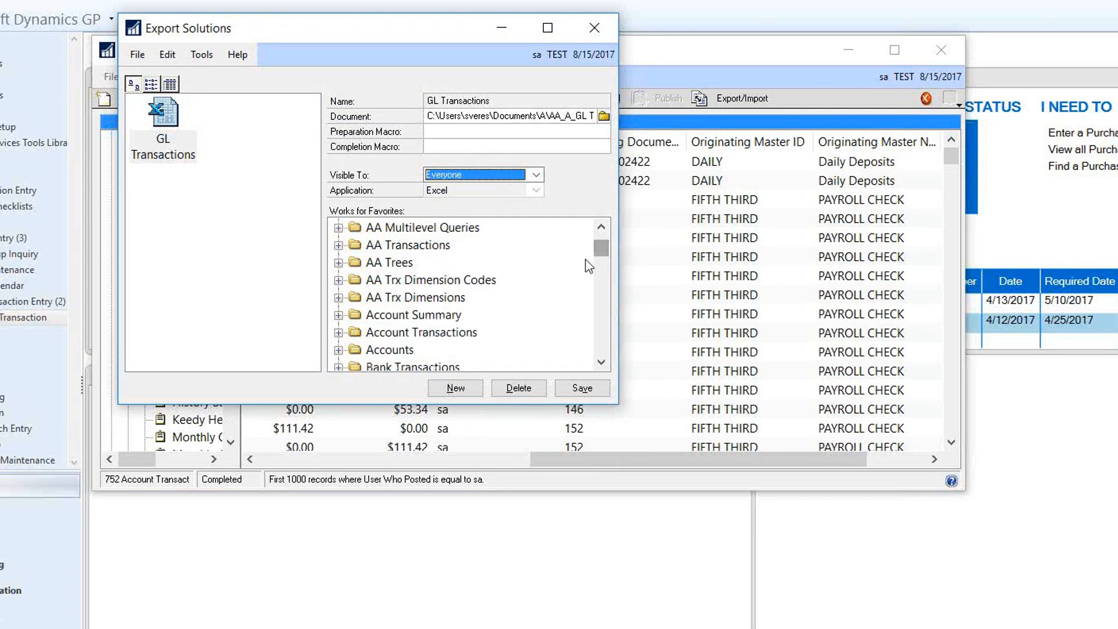
{"action": "left_click", "coordinate": [338, 331]}
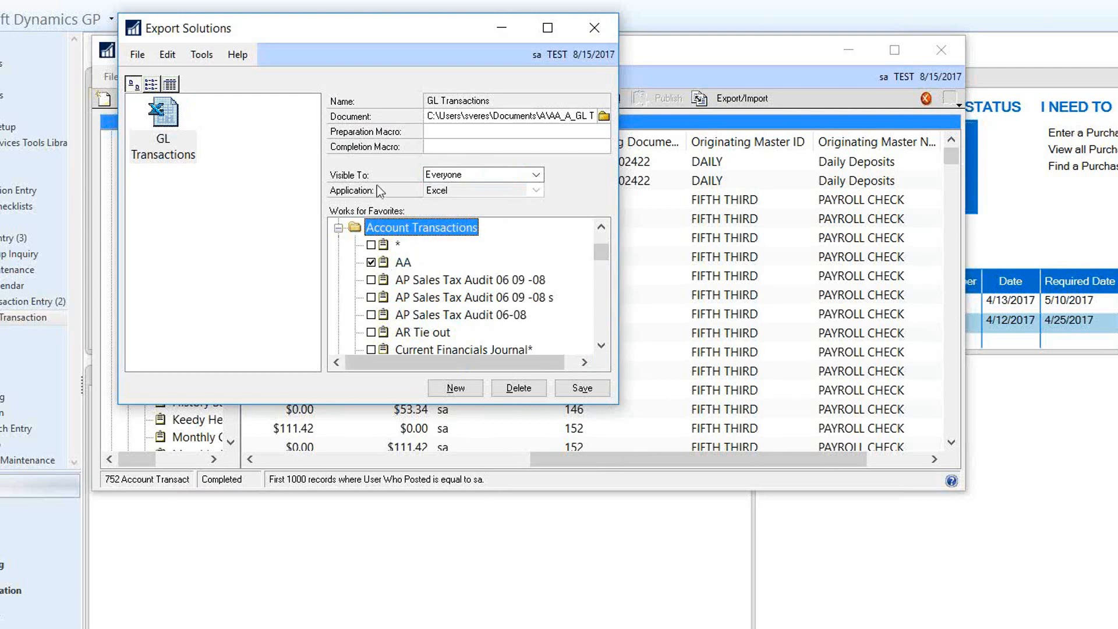
{"action": "left_click", "coordinate": [594, 28]}
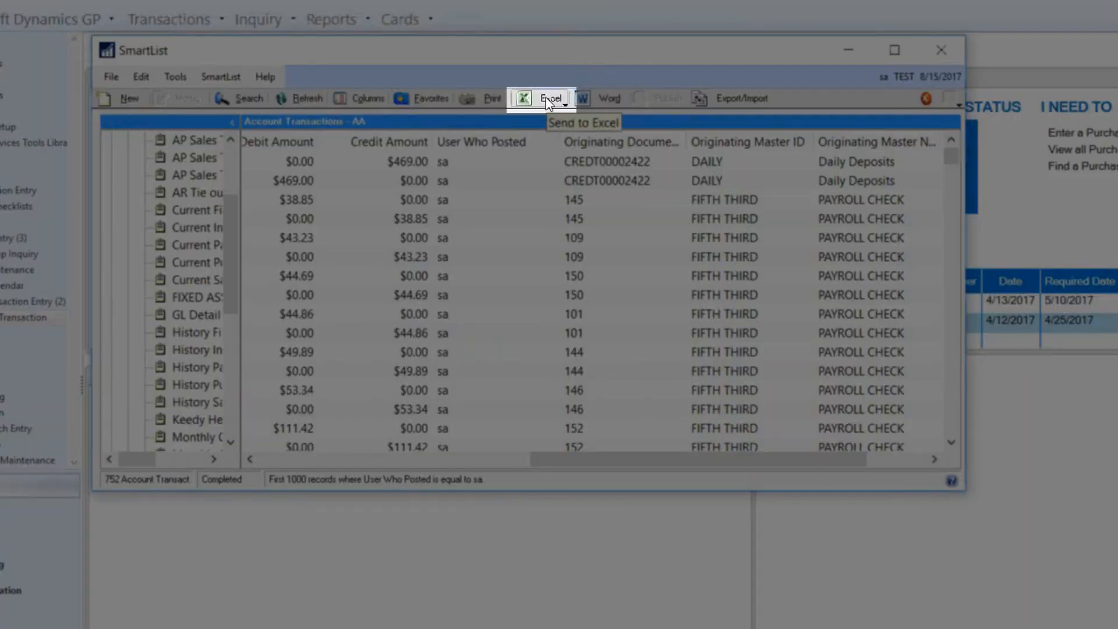
View the Excel export choices for the Account Transactions list without exporting, and close SmartList
{"action": "left_click", "coordinate": [548, 99]}
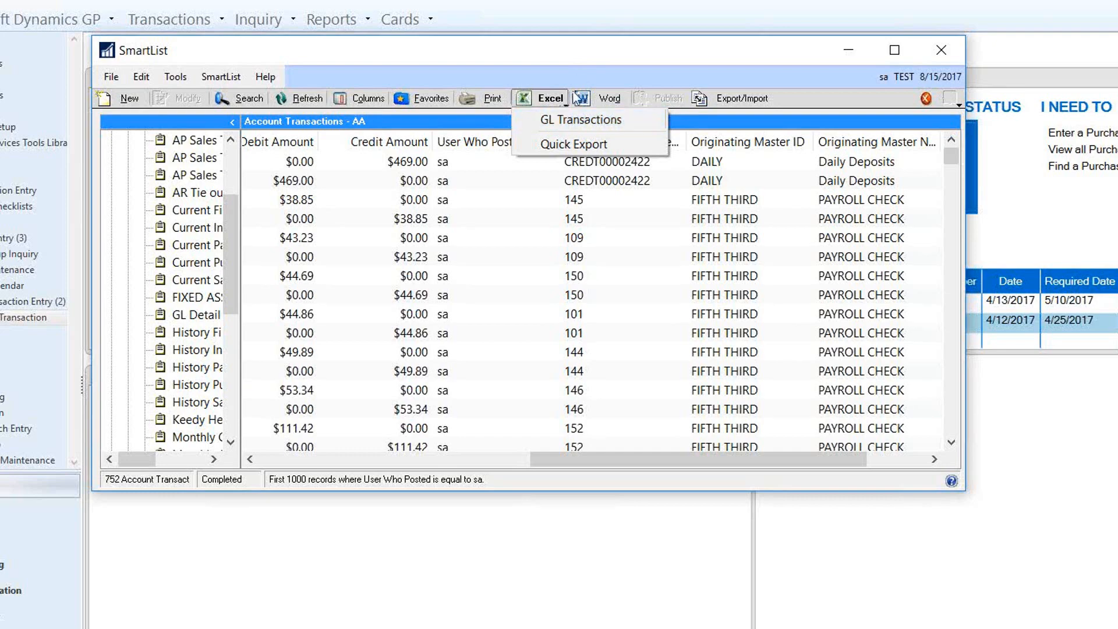
{"action": "left_click", "coordinate": [593, 64]}
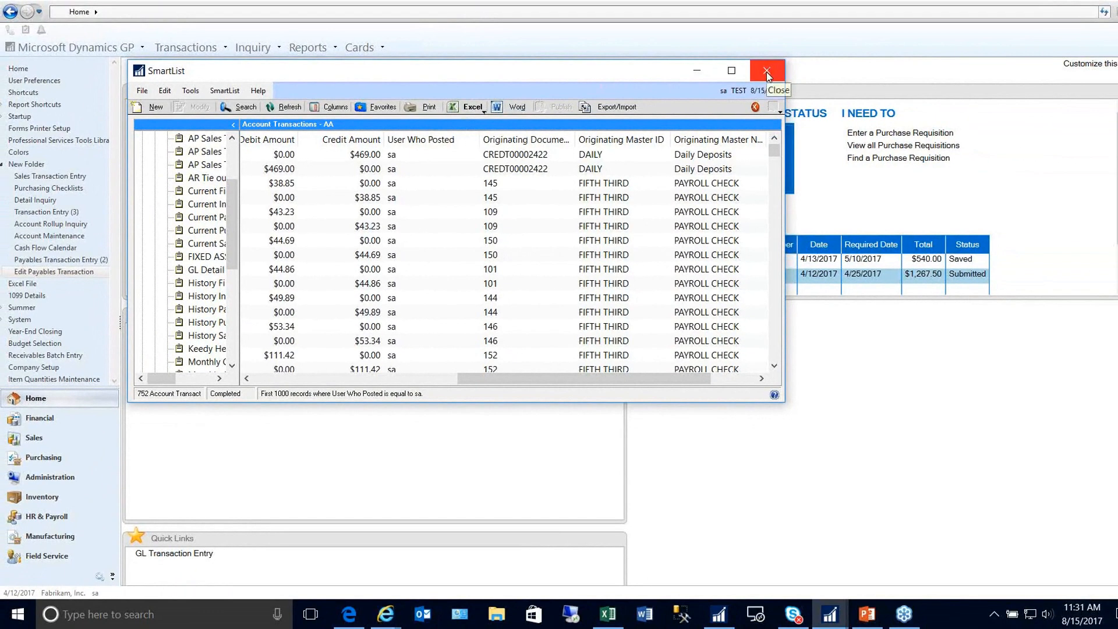
{"action": "left_click", "coordinate": [767, 71]}
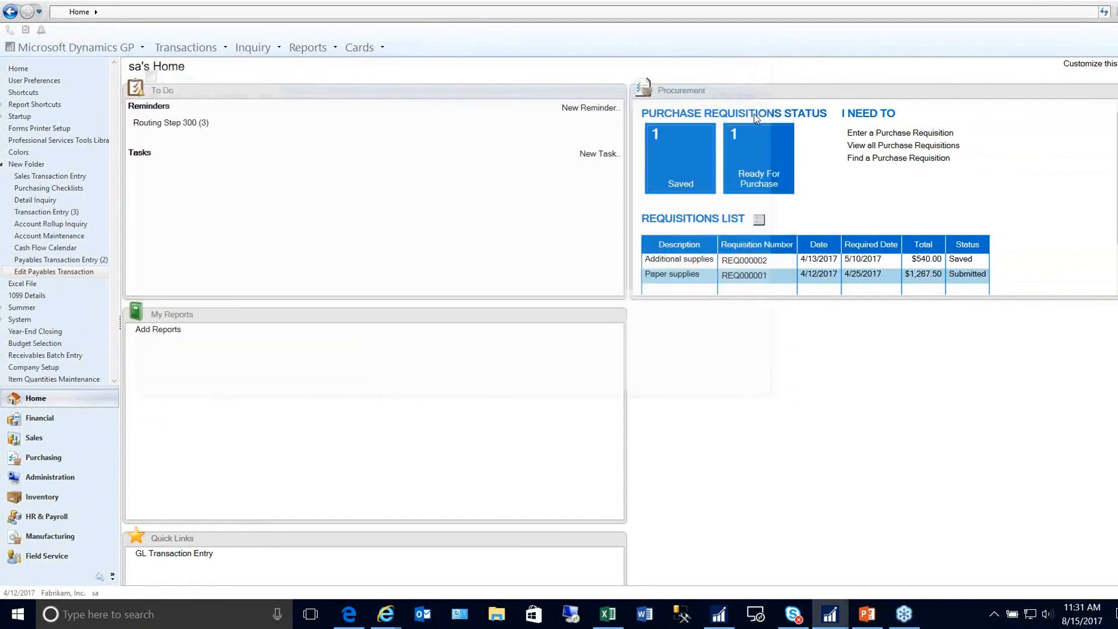
Switch to the Excel tips workbook and total the numbers B3 to B6 in cell B7 with AutoSum
{"action": "left_click", "coordinate": [607, 615]}
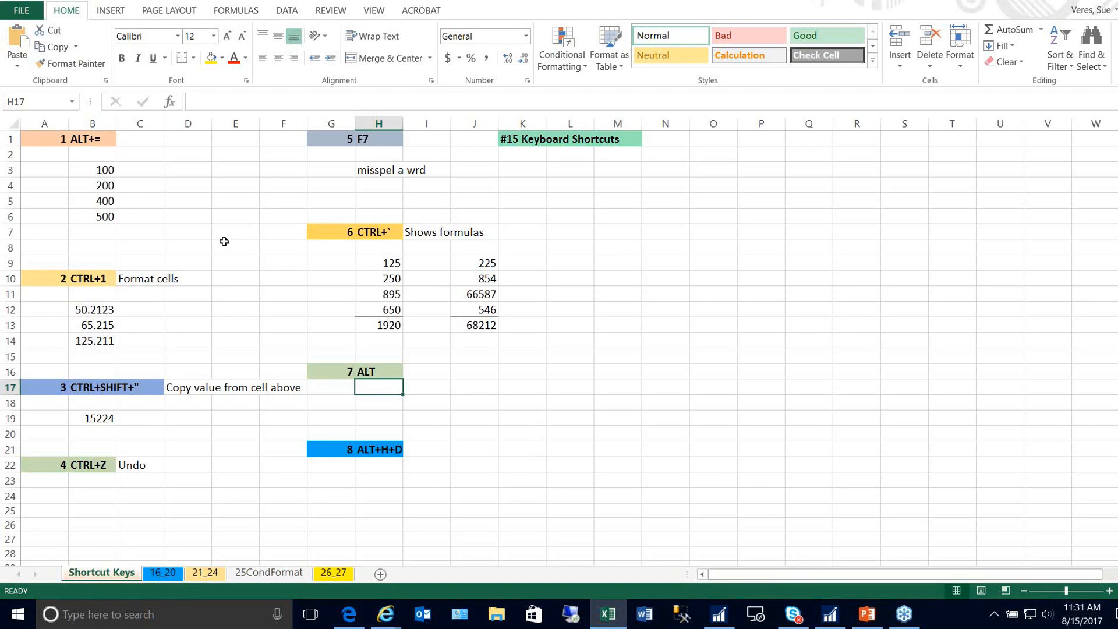
{"action": "left_click", "coordinate": [108, 231]}
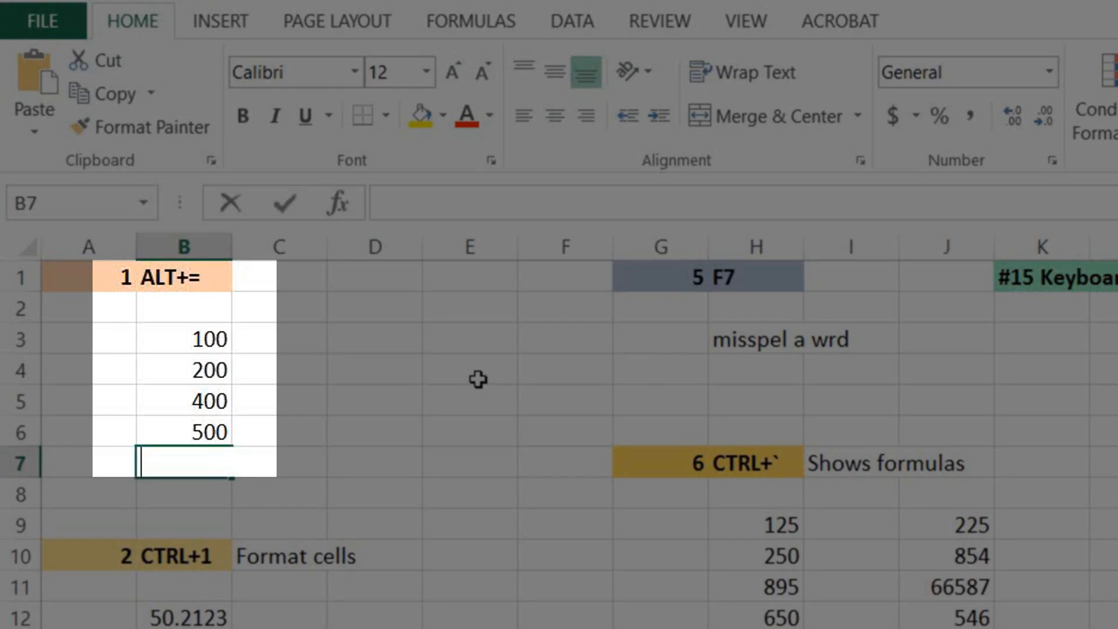
{"action": "key", "text": "alt+equal"}
{"action": "key", "text": "Return"}
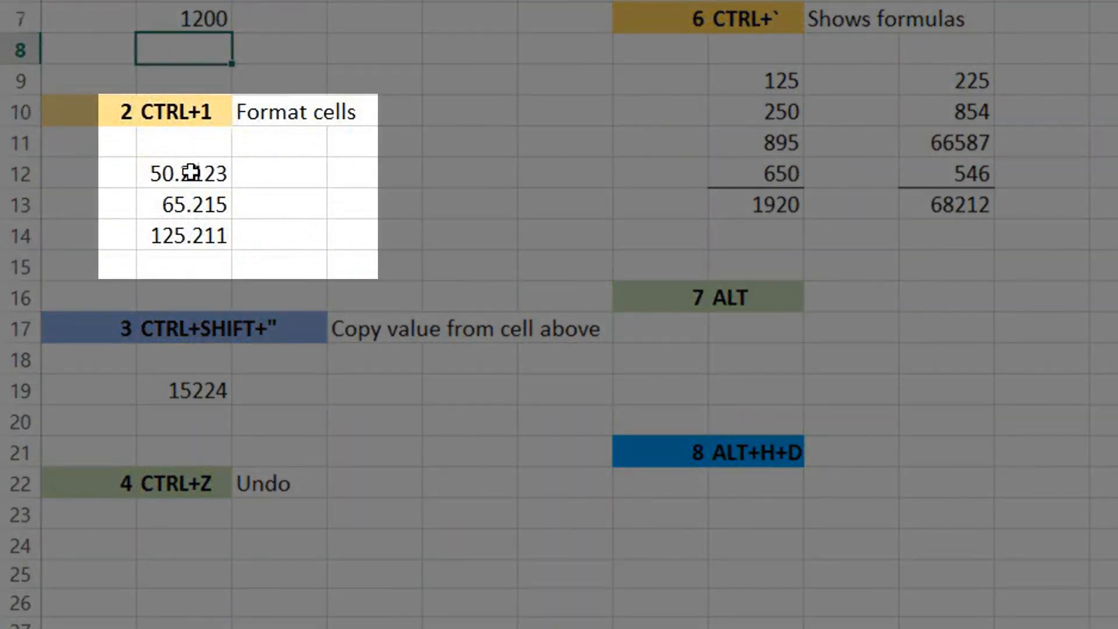
Format cells B12 to B14 with the Number category and 2 decimal places
{"action": "left_click_drag", "start_coordinate": [188, 174], "coordinate": [184, 233]}
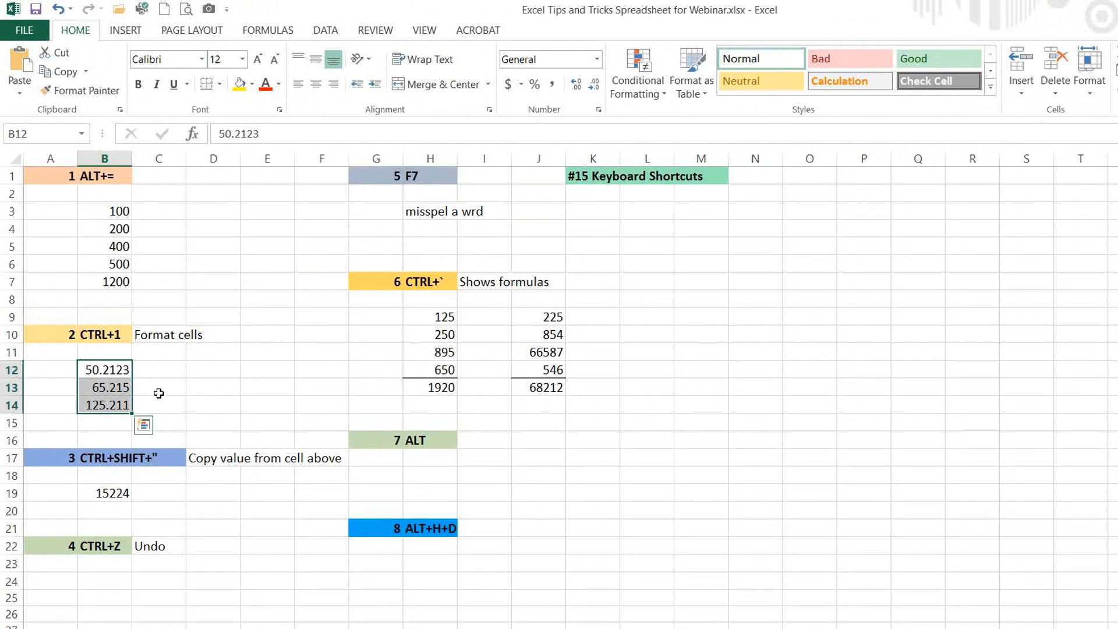
{"action": "key", "text": "ctrl+1"}
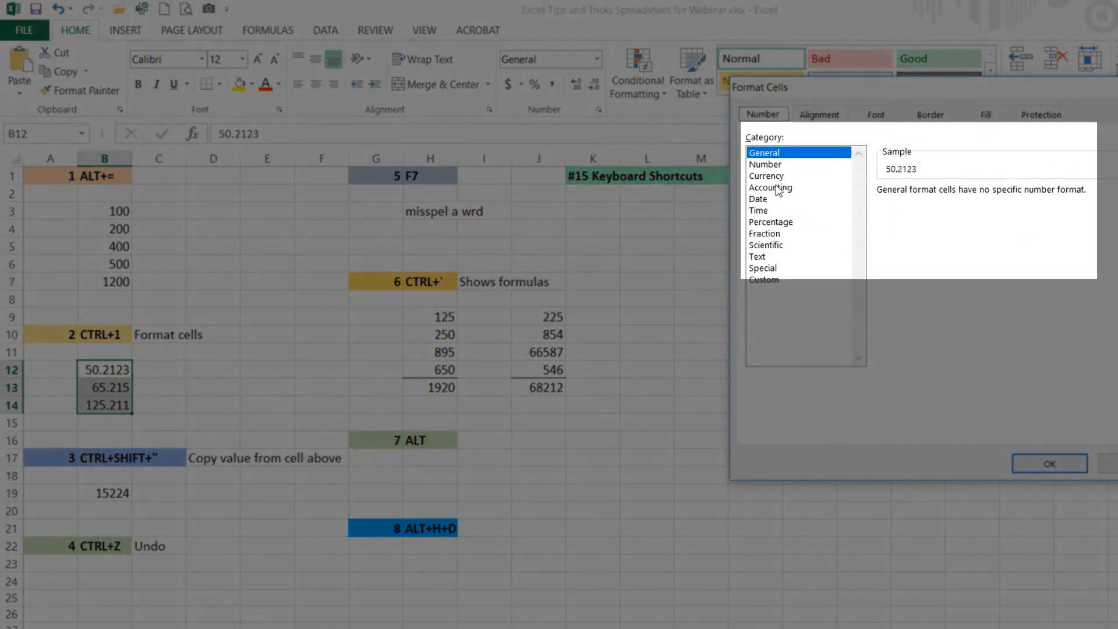
{"action": "left_click", "coordinate": [774, 165]}
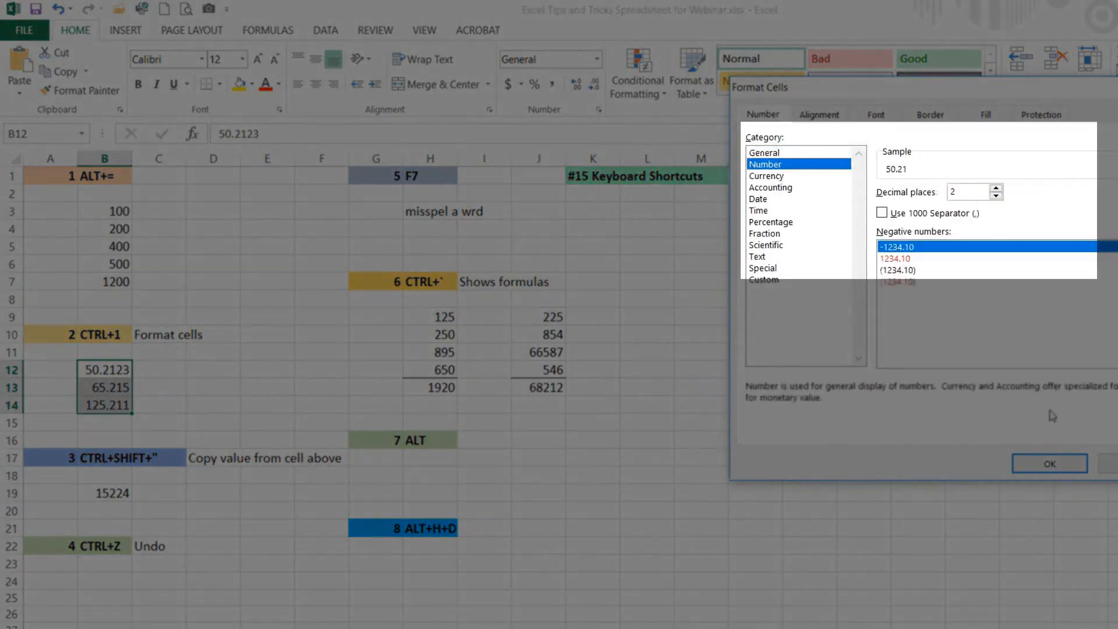
{"action": "left_click", "coordinate": [1046, 464]}
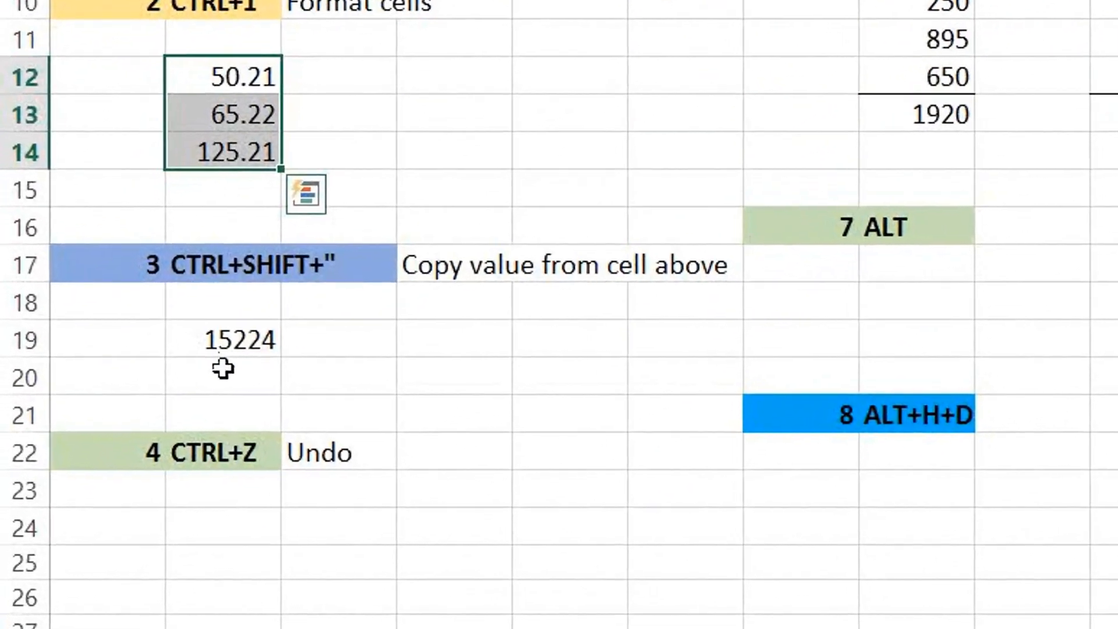
Copy the value of cell B19 into cell B20 directly below it
{"action": "left_click", "coordinate": [145, 470]}
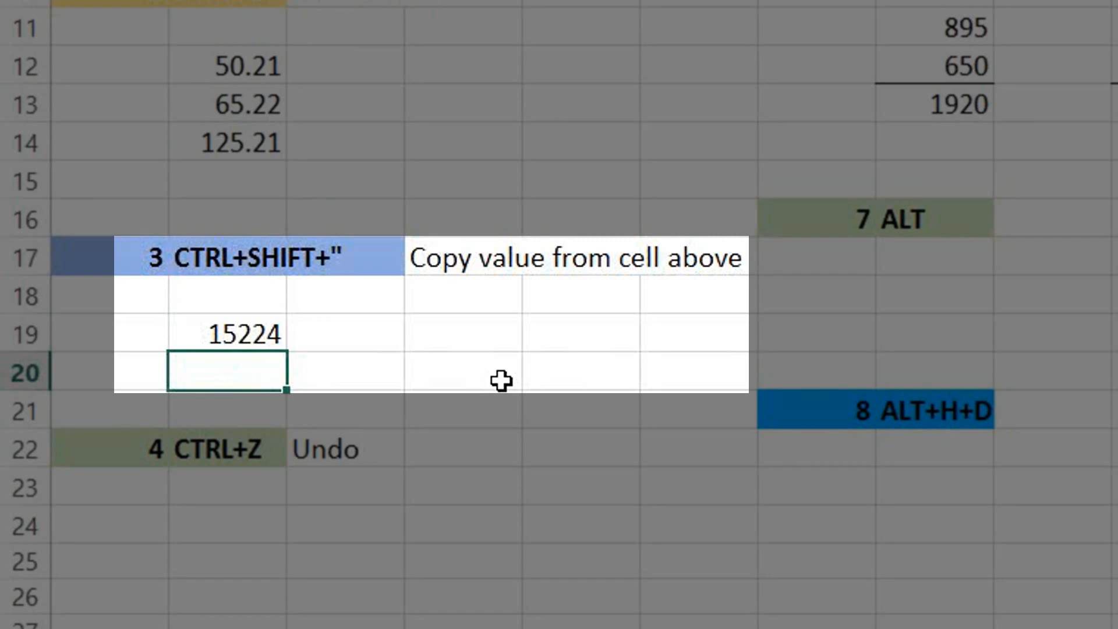
{"action": "key", "text": "ctrl+shift+apostrophe"}
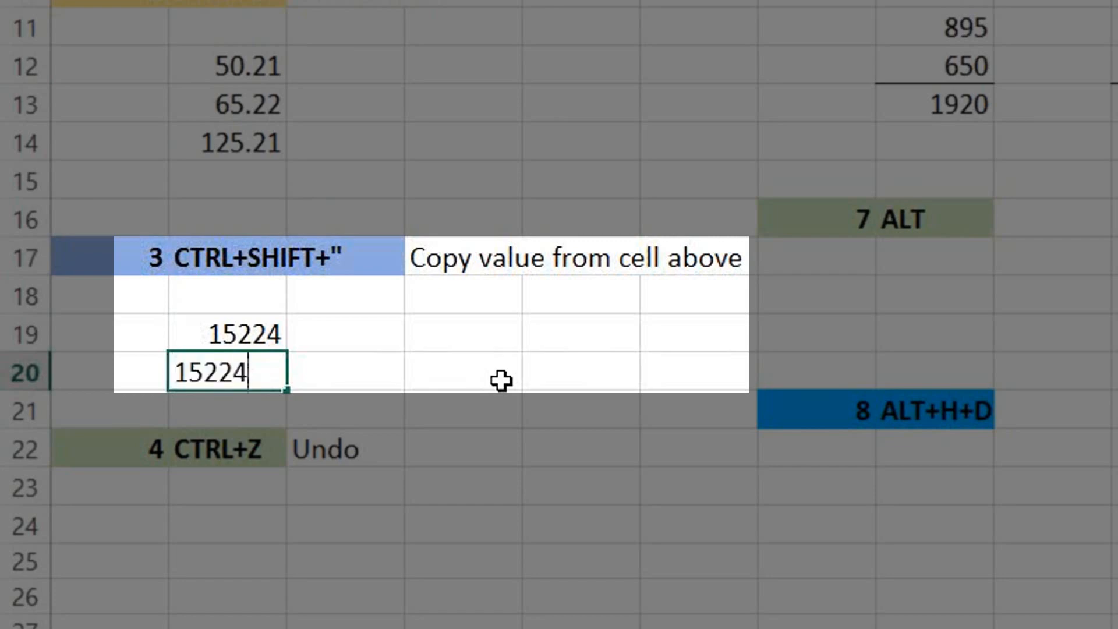
{"action": "key", "text": "ctrl+Return"}
{"action": "key", "text": "Down"}
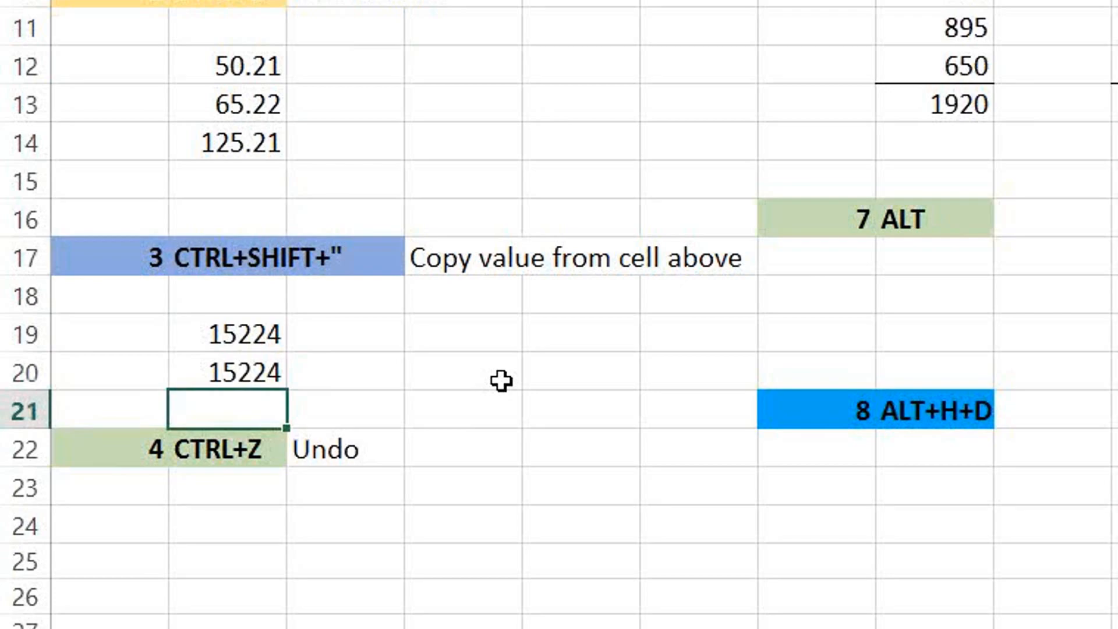
Enter 245 in cell B24 and 2154 in cell B25, and undo both entries
{"action": "key", "text": "Down"}
{"action": "key", "text": "Down"}
{"action": "key", "text": "Down"}
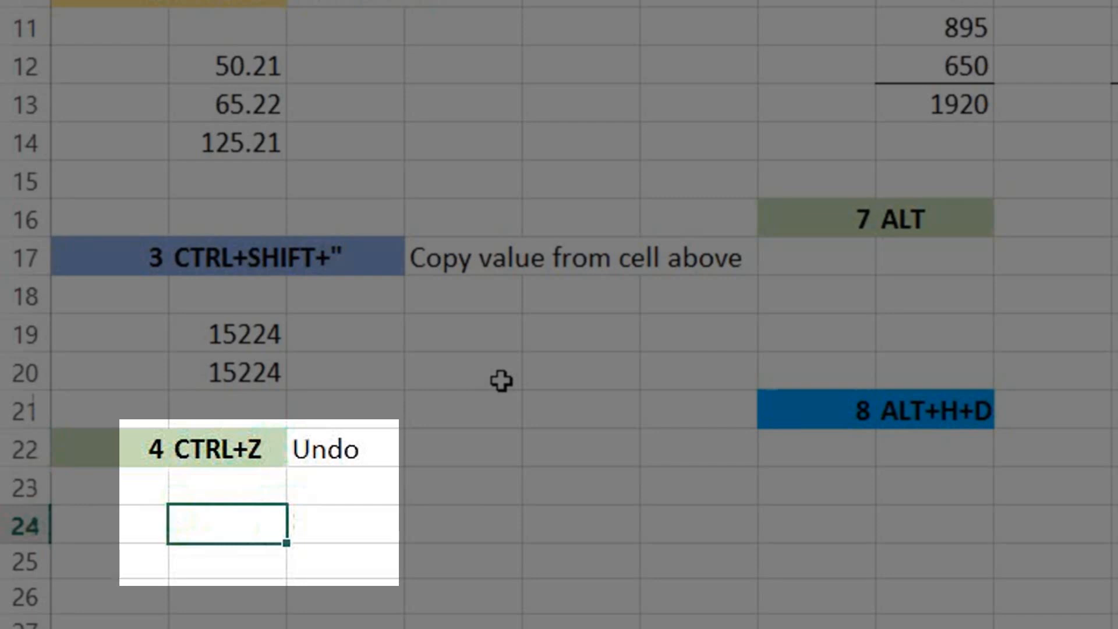
{"action": "type", "text": "245"}
{"action": "key", "text": "Return"}
{"action": "type", "text": "2154"}
{"action": "key", "text": "Return"}
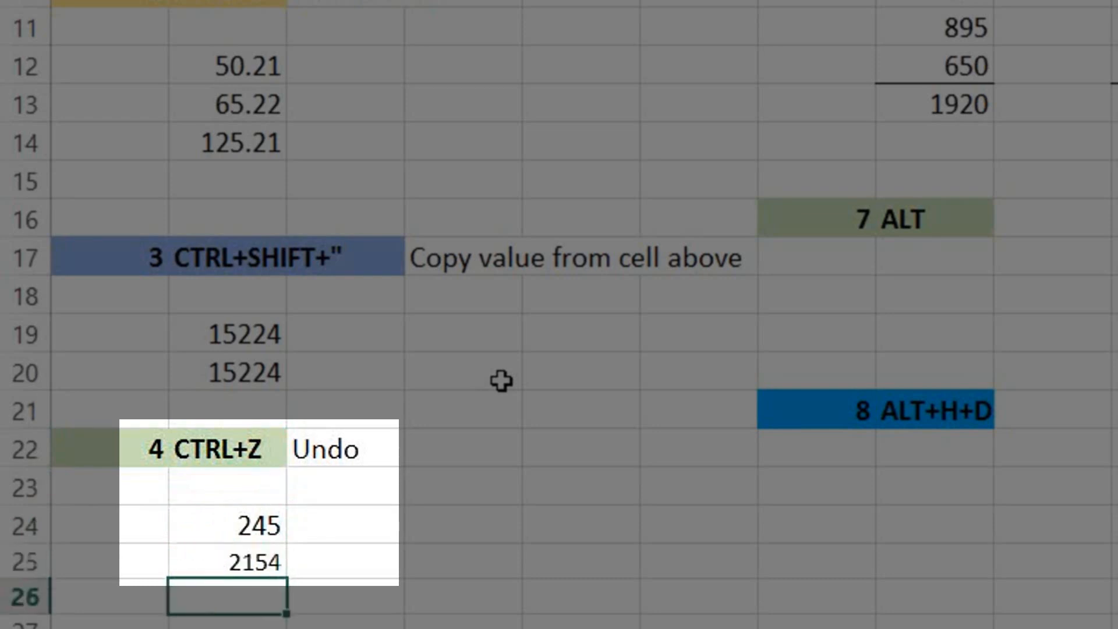
{"action": "key", "text": "ctrl+z"}
{"action": "key", "text": "ctrl+z"}
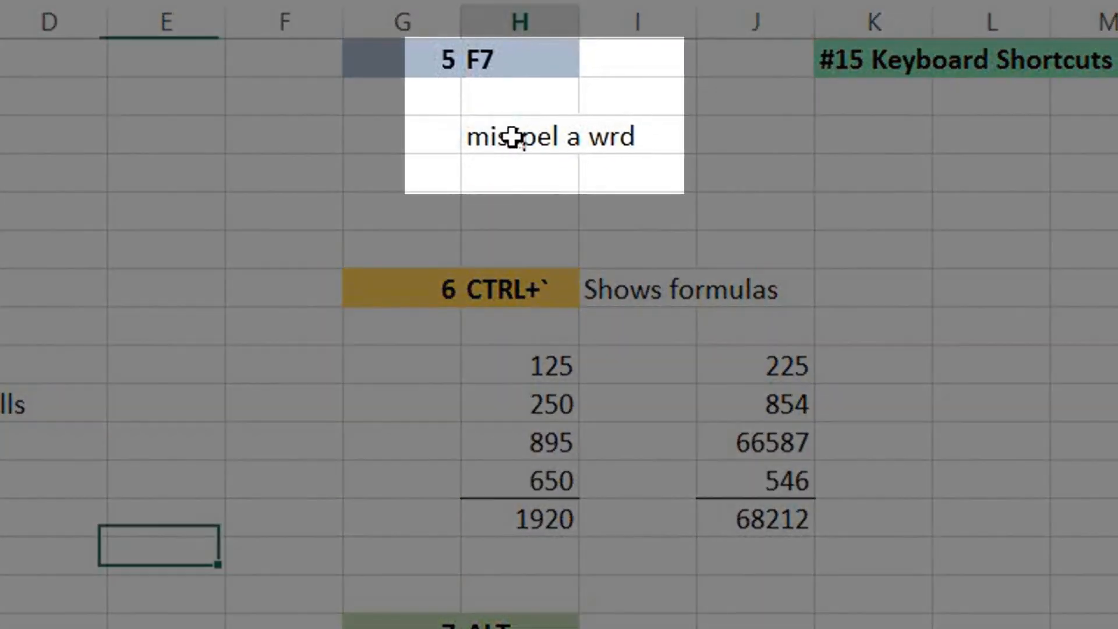
Spell-check the text in cell H3, correcting it to "misspell a word", without continuing the check from the beginning of the sheet
{"action": "left_click", "coordinate": [512, 138]}
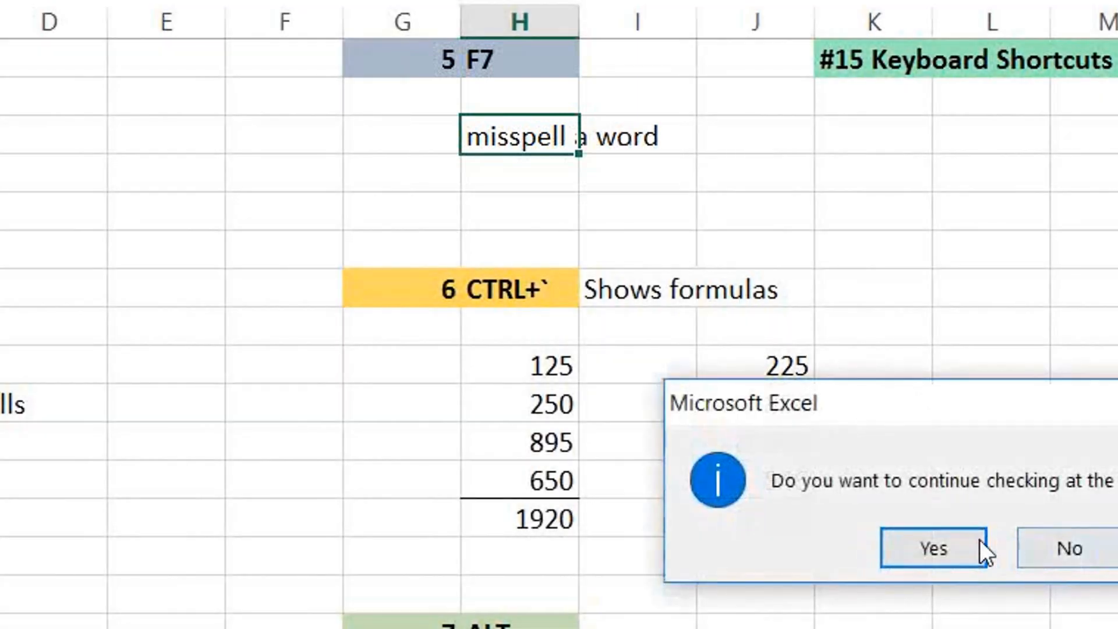
{"action": "left_click", "coordinate": [1051, 553]}
{"action": "left_click", "coordinate": [633, 197]}
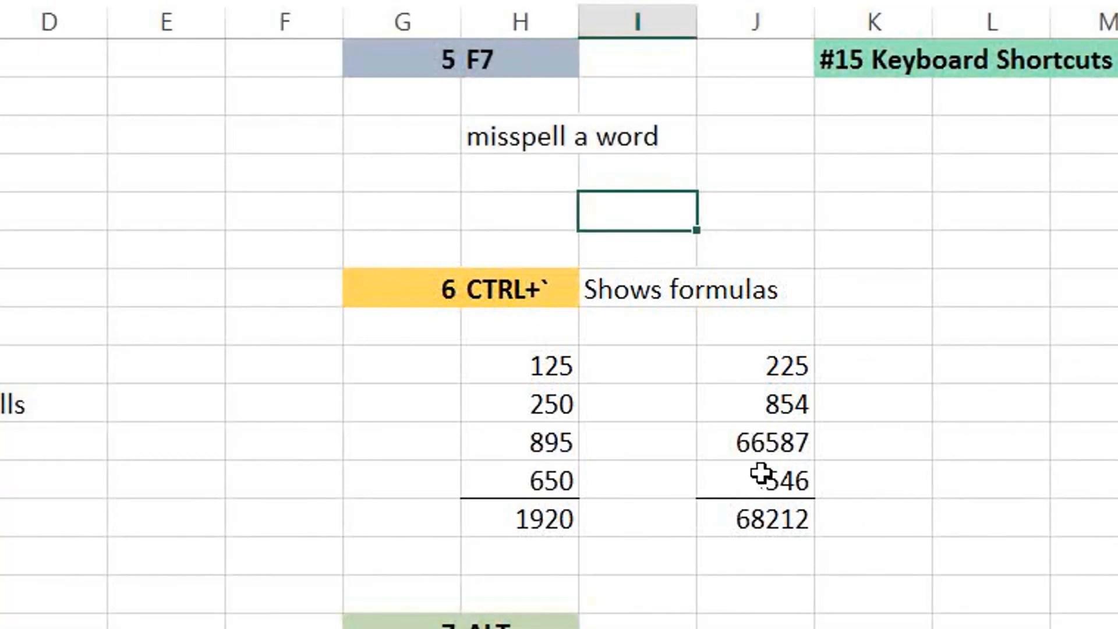
Inspect the SUM formula behind the total in cell H13 without changing it
{"action": "left_click", "coordinate": [508, 518]}
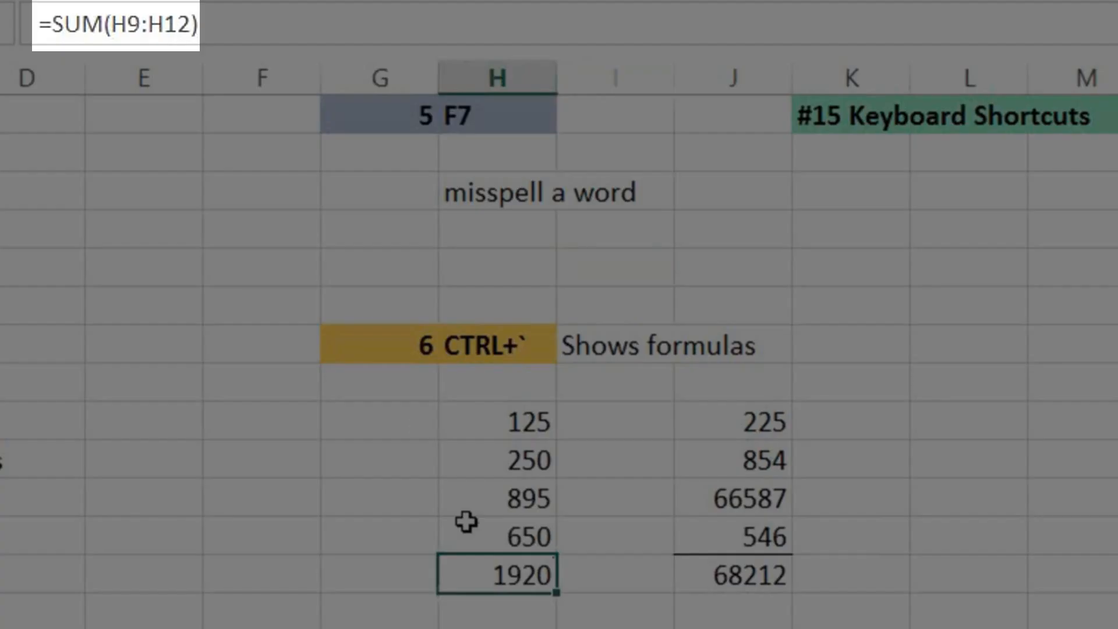
{"action": "left_click_drag", "start_coordinate": [235, 25], "coordinate": [1, 32]}
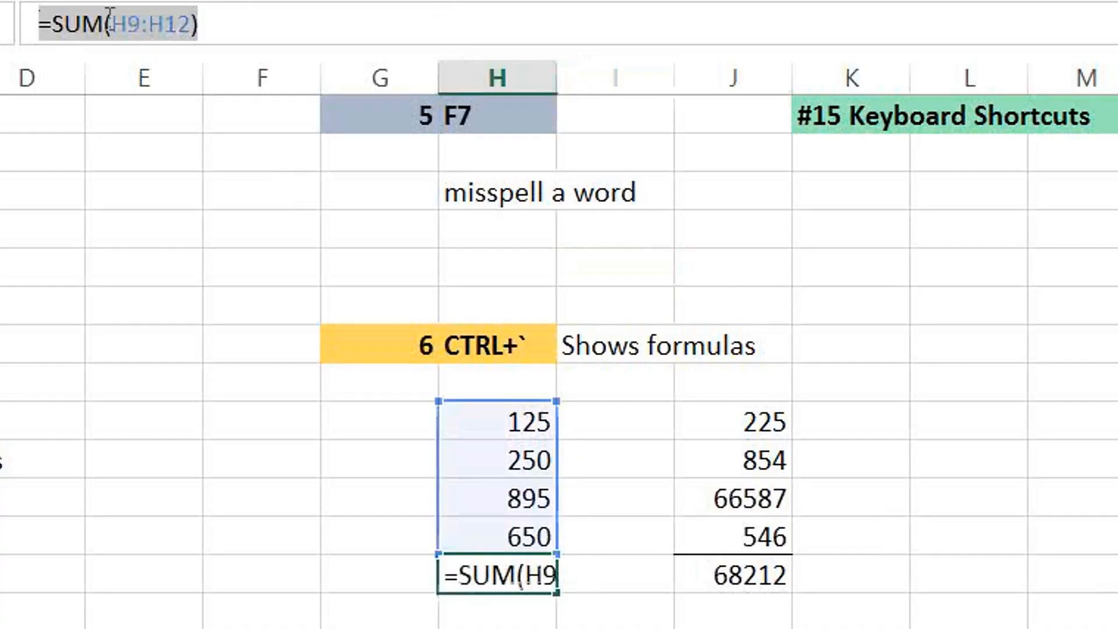
{"action": "key", "text": "Escape"}
Display the formulas instead of the results across the sheet, and switch back to showing values
{"action": "left_click", "coordinate": [1023, 581]}
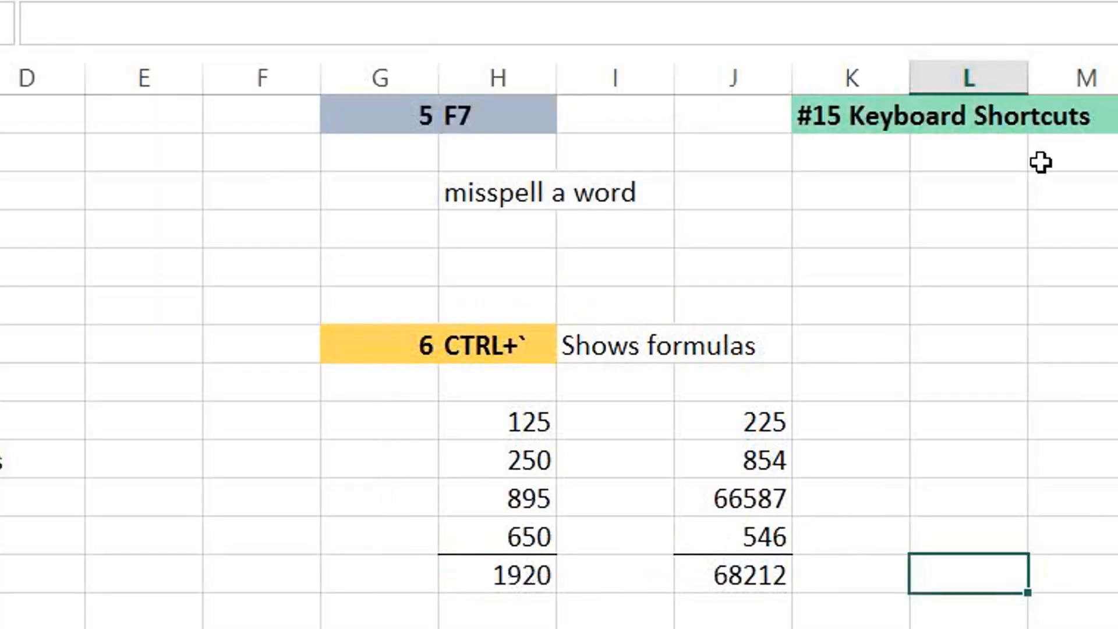
{"action": "key", "text": "ctrl+grave"}
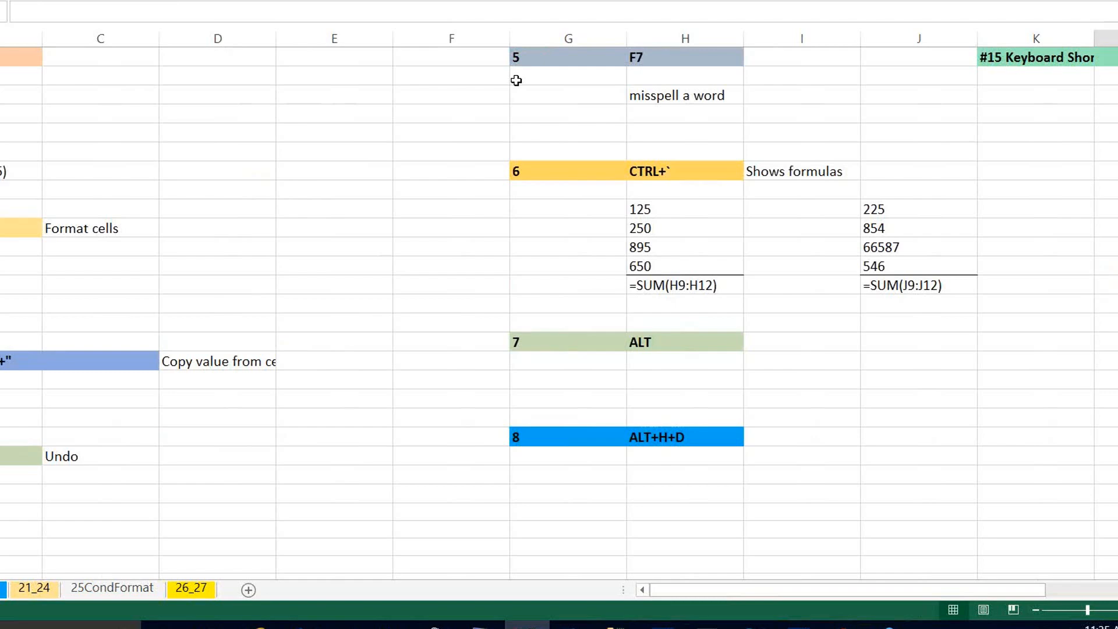
{"action": "key", "text": "ctrl+grave"}
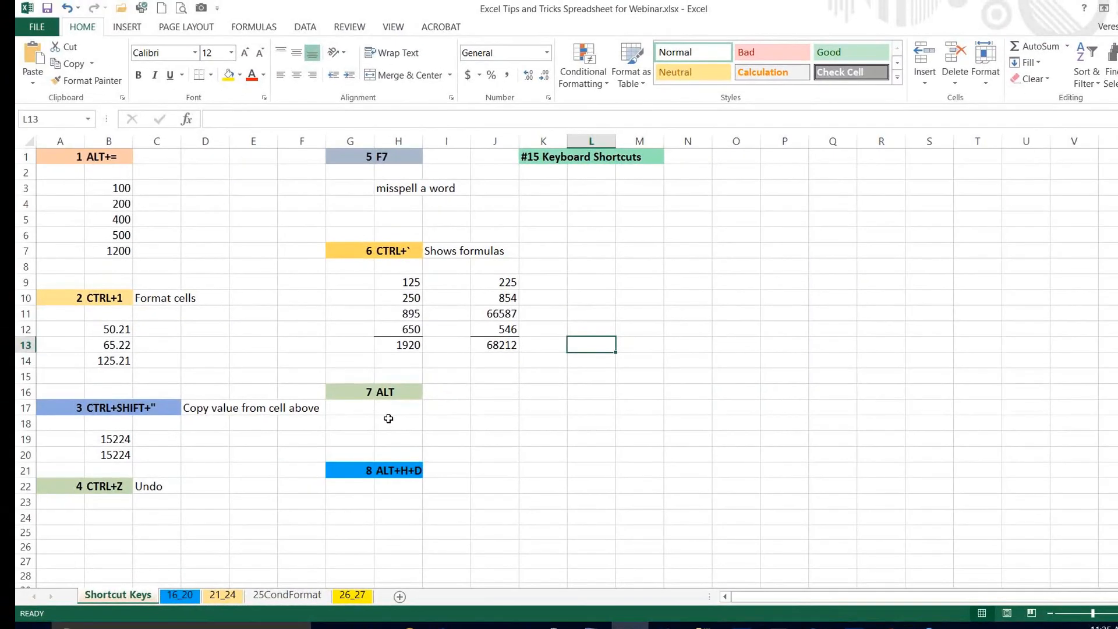
With cell H17 selected, show the command key tips and look through the Delete options to Delete Sheet without deleting anything
{"action": "left_click", "coordinate": [234, 365]}
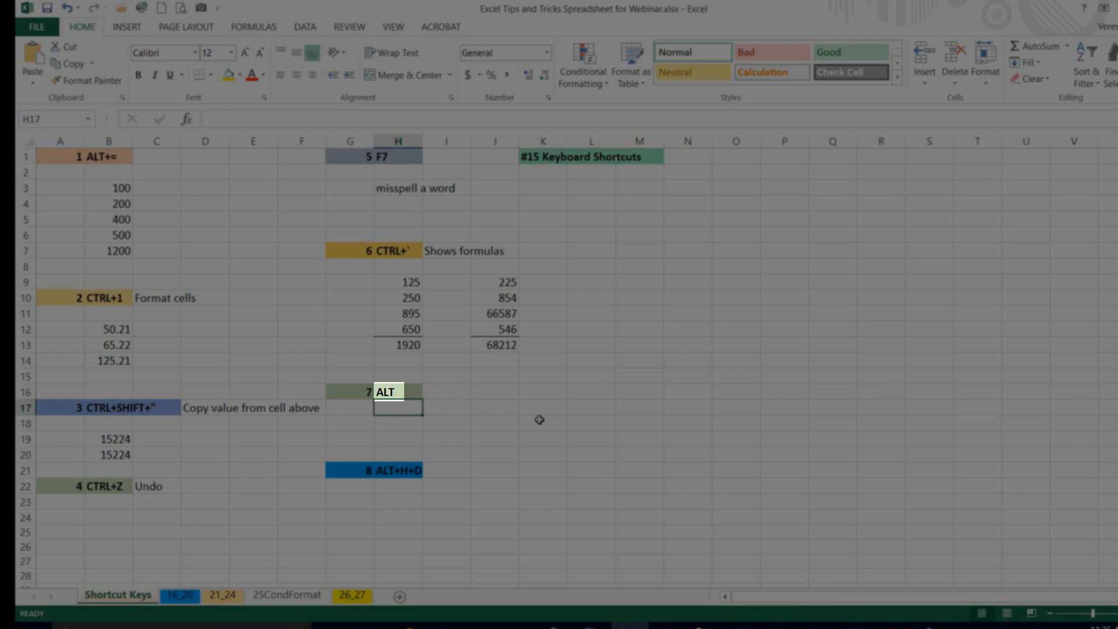
{"action": "key", "text": "alt"}
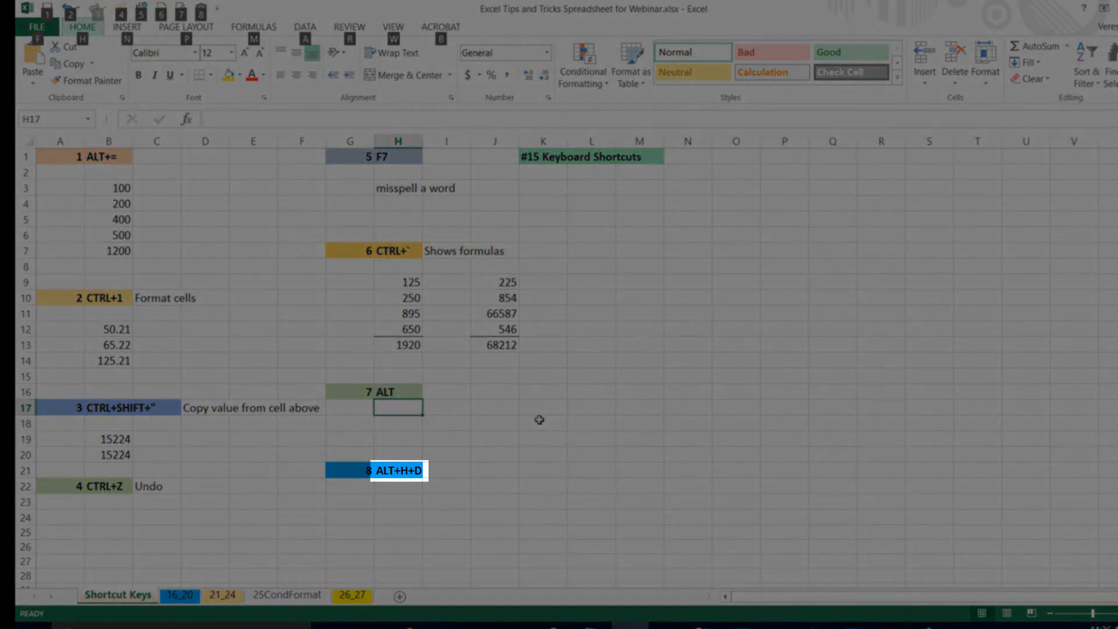
{"action": "key", "text": "h"}
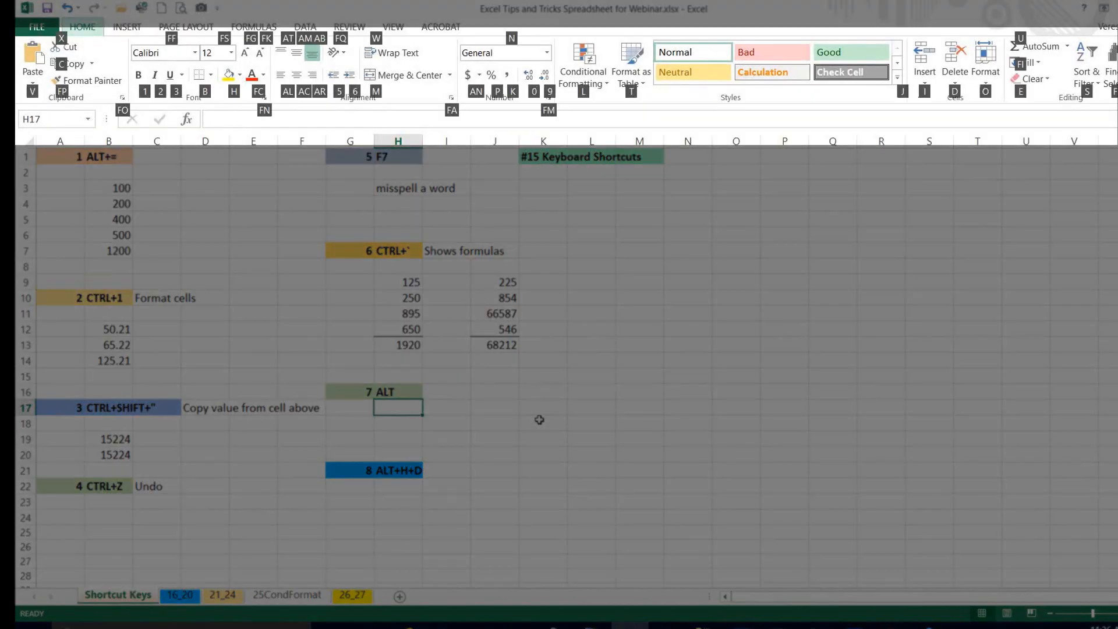
{"action": "key", "text": "d"}
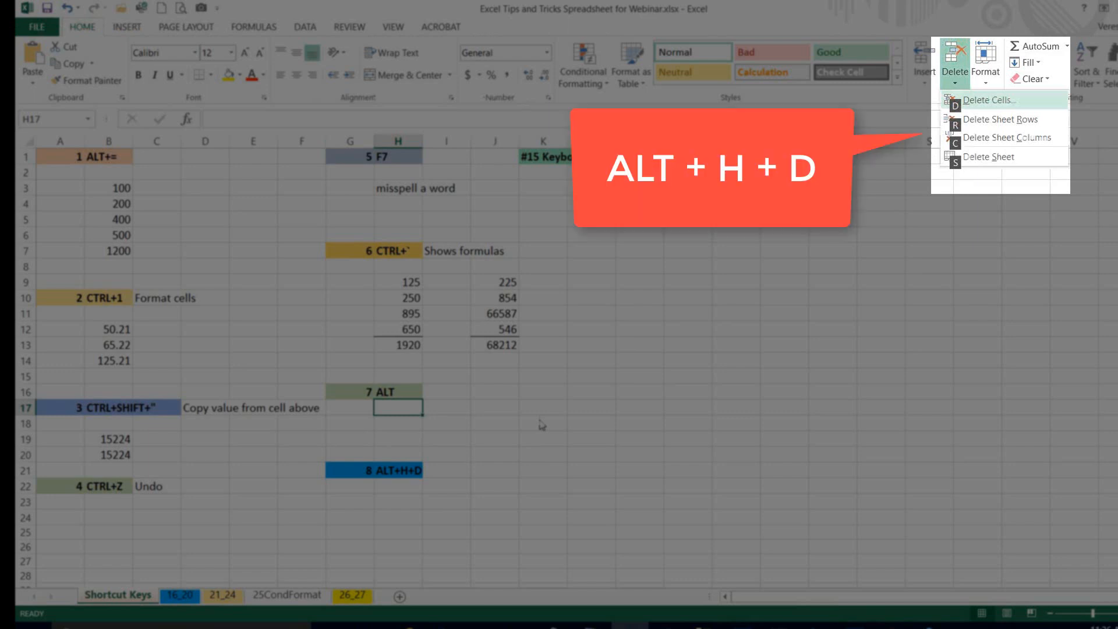
{"action": "key", "text": "Down"}
{"action": "key", "text": "Down"}
{"action": "key", "text": "Down"}
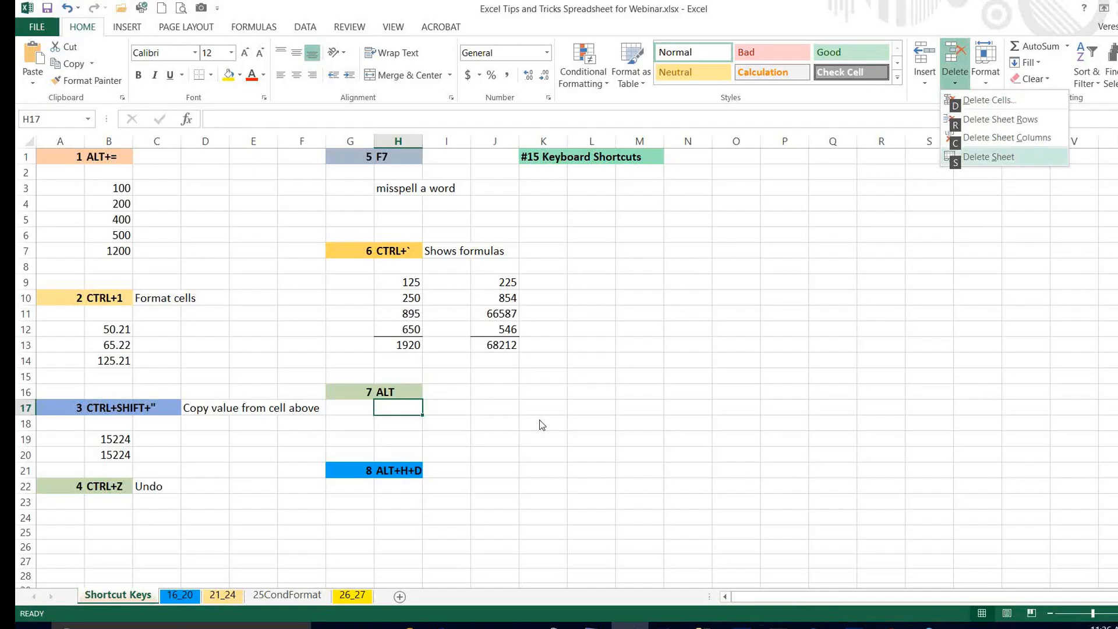
{"action": "left_click", "coordinate": [647, 377]}
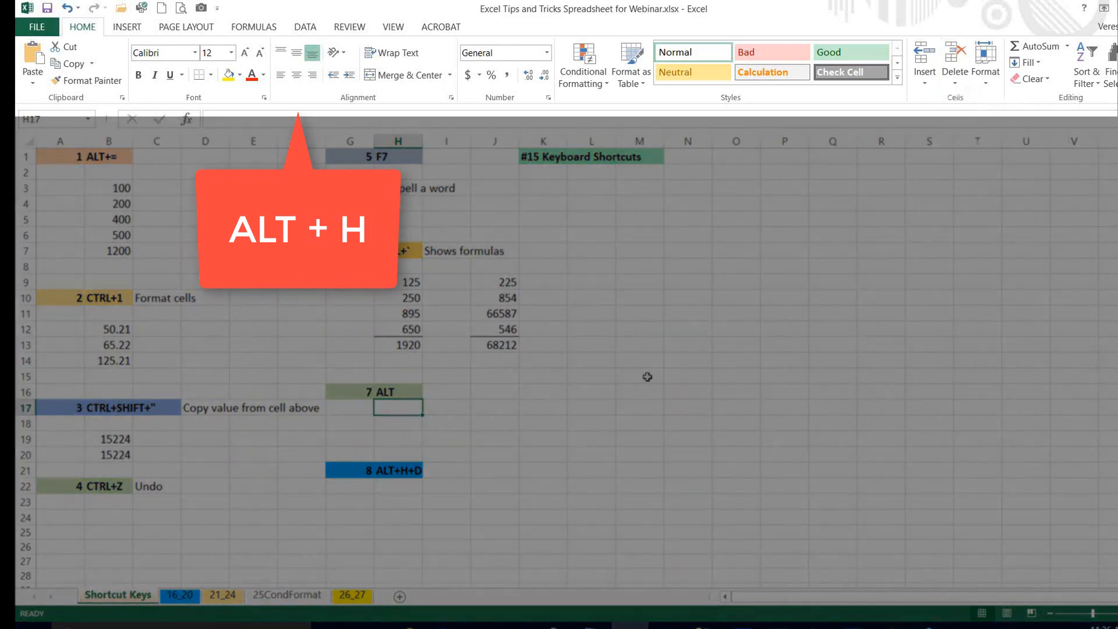
View the Insert options for cells, rows, columns and sheets through the key tips without inserting anything
{"action": "key", "text": "alt+h"}
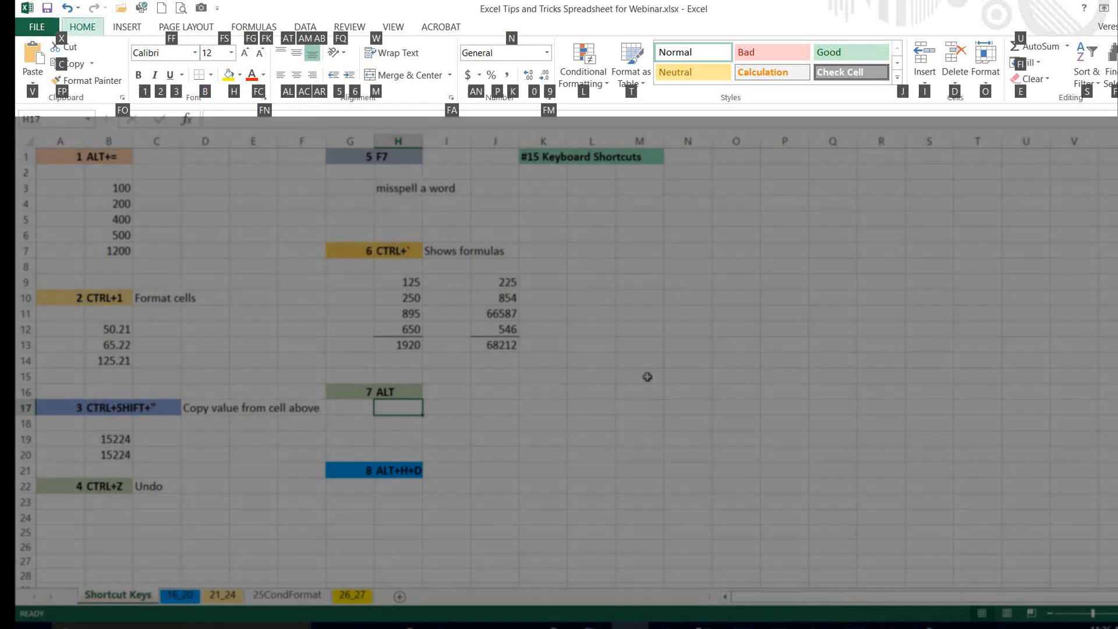
{"action": "key", "text": "i"}
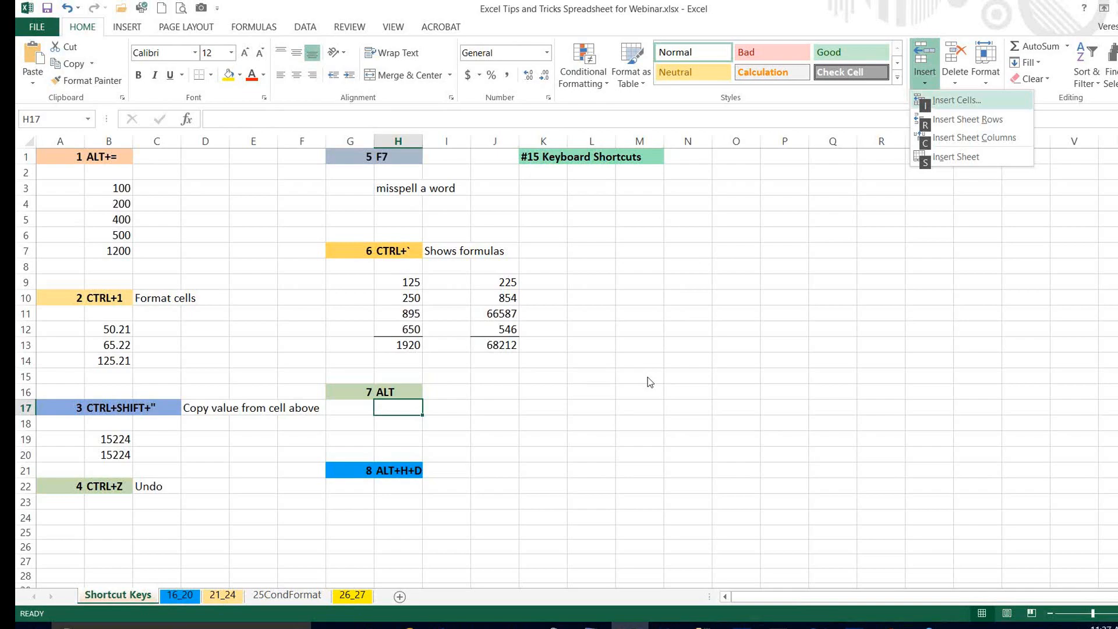
{"action": "left_click", "coordinate": [625, 406]}
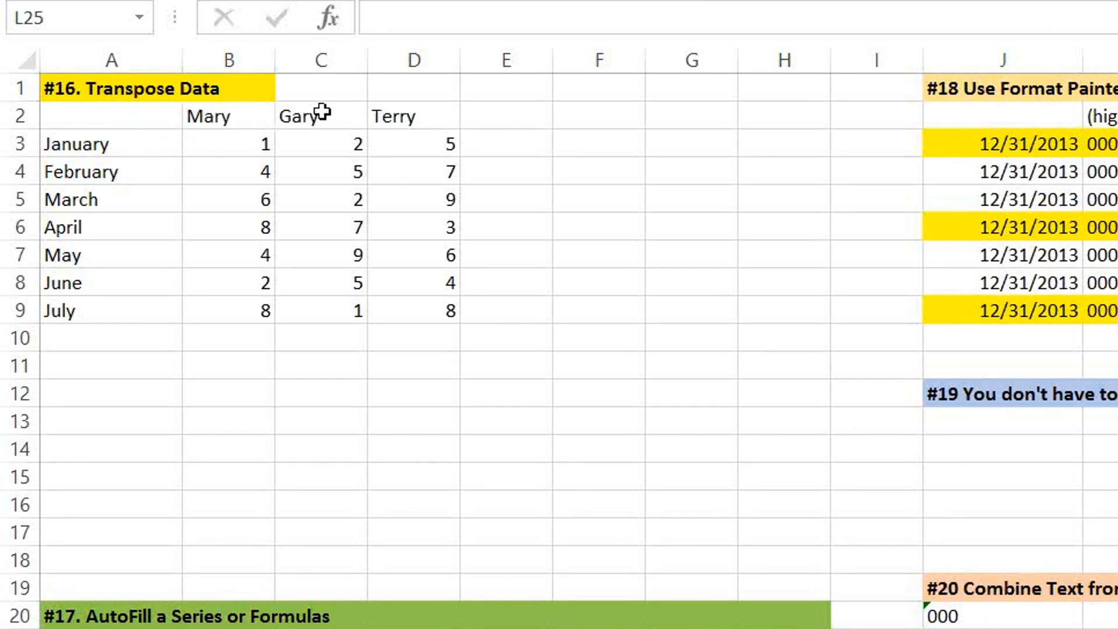
On sheet 16_20, copy the monthly table A2:D9 and paste it transposed with Paste Special starting at cell A11
{"action": "left_click_drag", "start_coordinate": [129, 118], "coordinate": [389, 299]}
{"action": "right_click", "coordinate": [302, 200]}
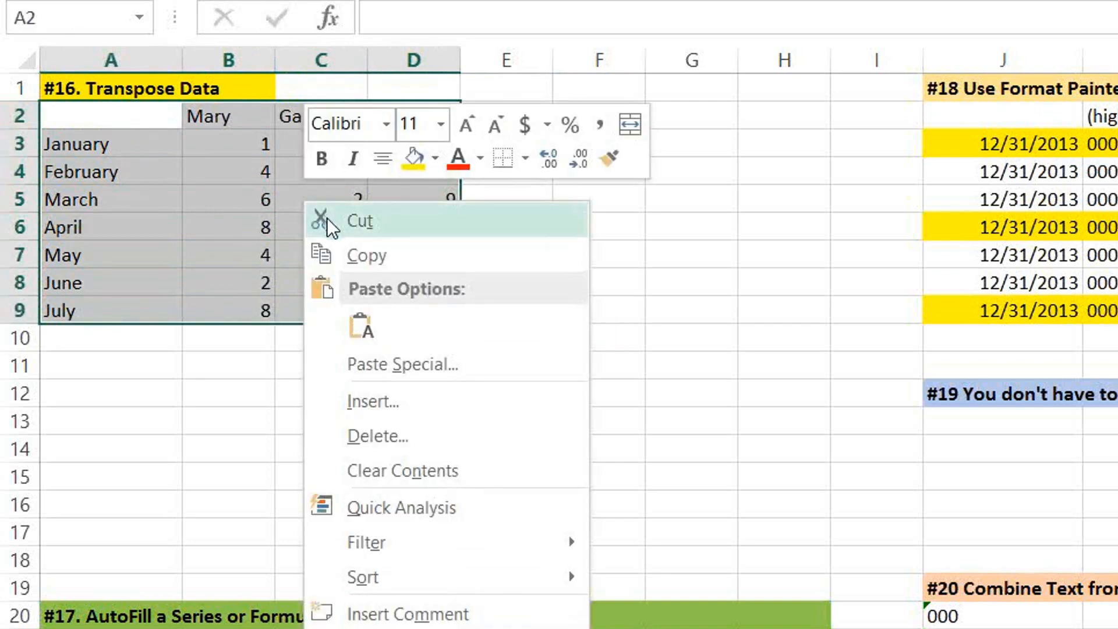
{"action": "left_click", "coordinate": [372, 258]}
{"action": "left_click", "coordinate": [110, 362]}
{"action": "right_click", "coordinate": [111, 362]}
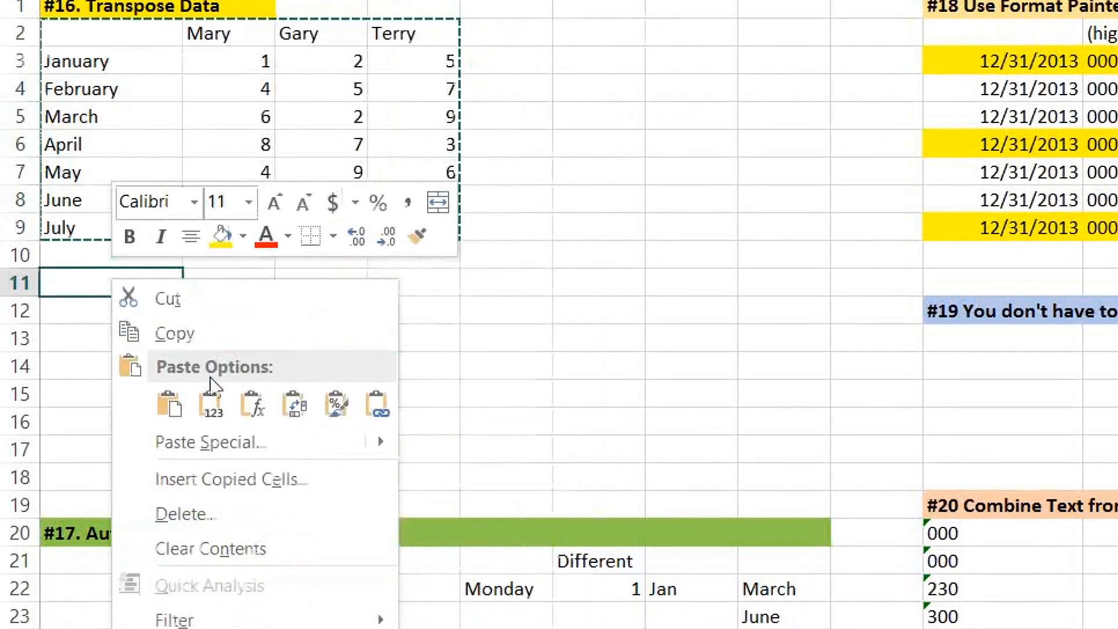
{"action": "mouse_move", "coordinate": [214, 524]}
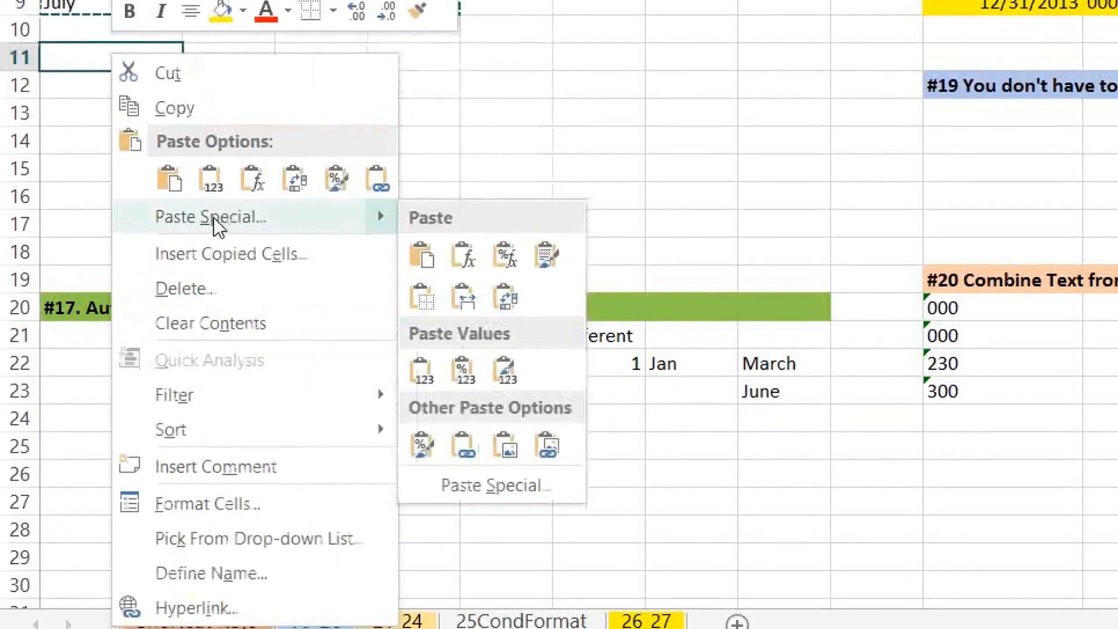
{"action": "left_click", "coordinate": [214, 218]}
{"action": "left_click", "coordinate": [298, 361]}
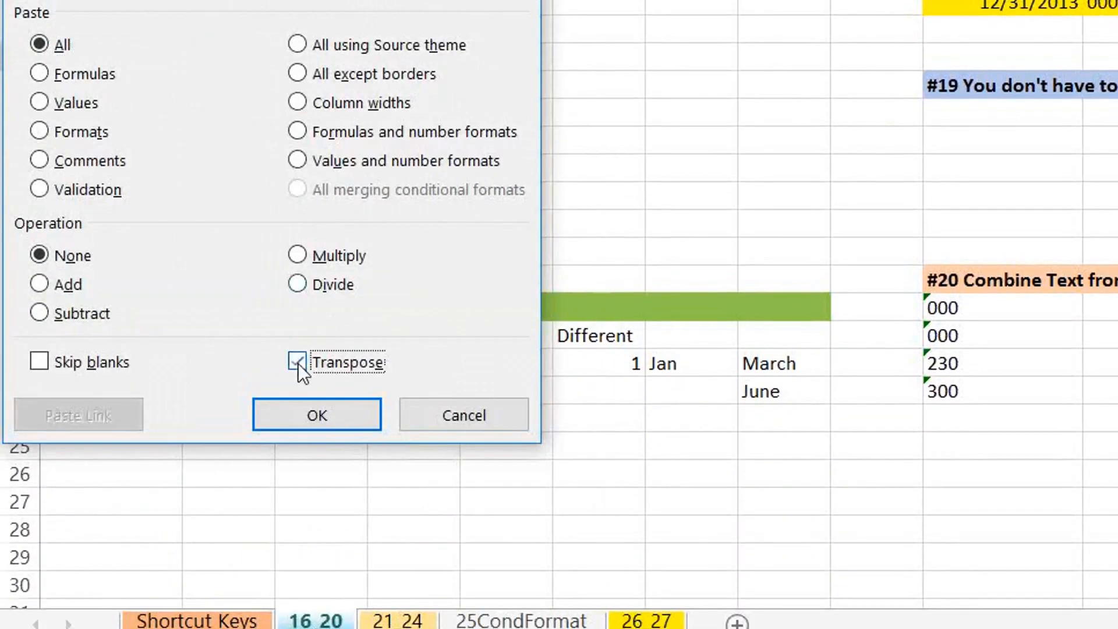
{"action": "left_click", "coordinate": [302, 411]}
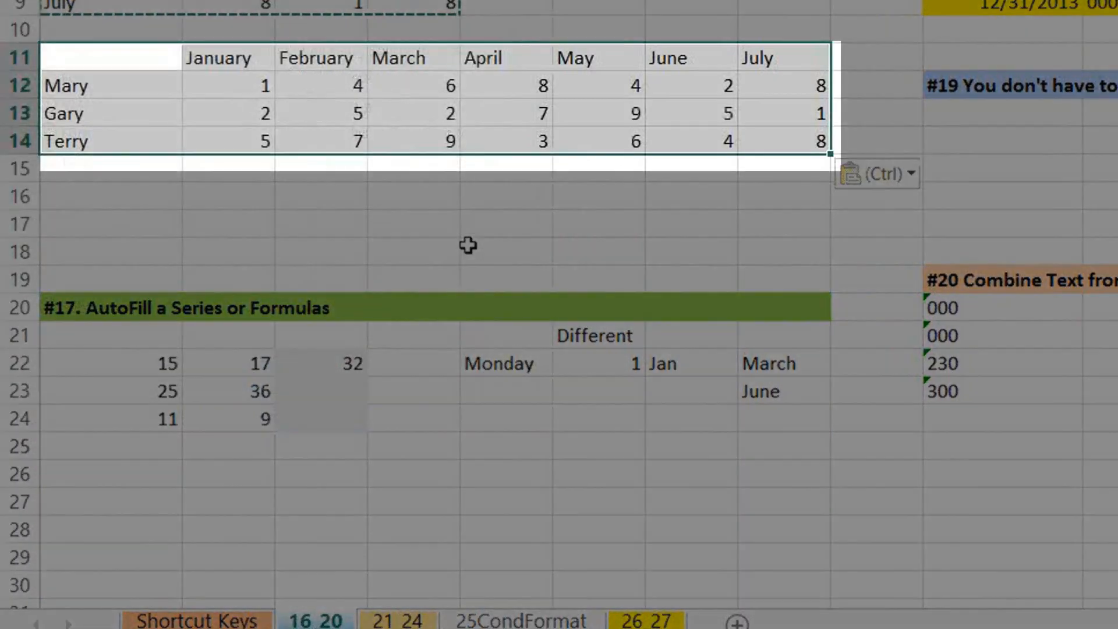
{"action": "left_click", "coordinate": [467, 244]}
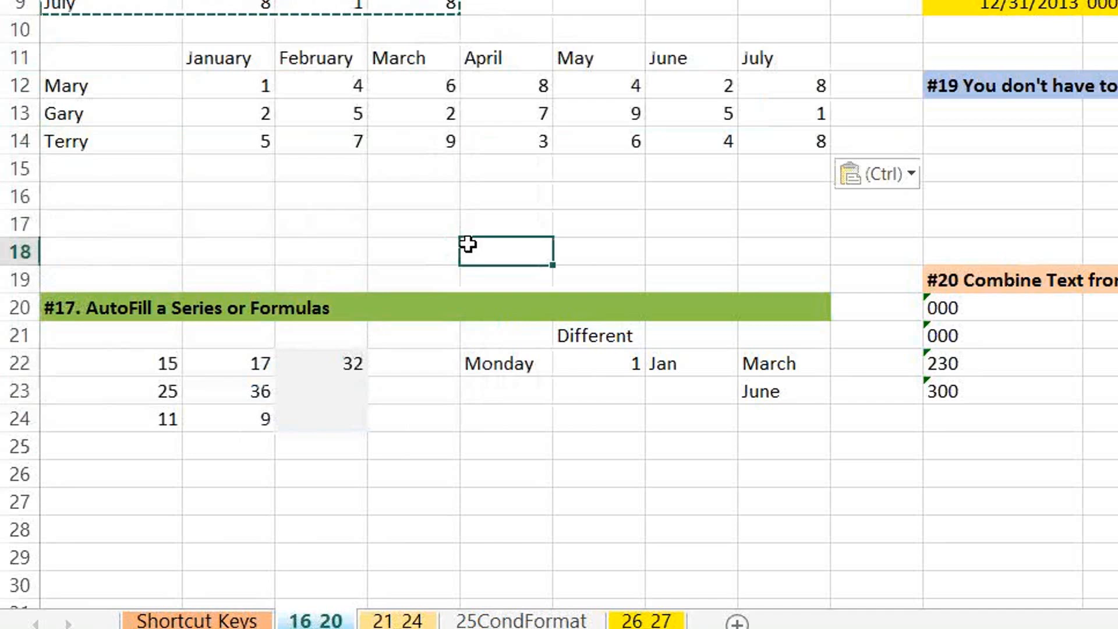
AutoFill the sum formula in cell C22 down to cell C24 in the #17 example
{"action": "left_click", "coordinate": [466, 466]}
{"action": "scroll", "coordinate": [466, 466], "scroll_direction": "down", "scroll_amount": 1}
{"action": "scroll", "coordinate": [466, 467], "scroll_direction": "down", "scroll_amount": 2}
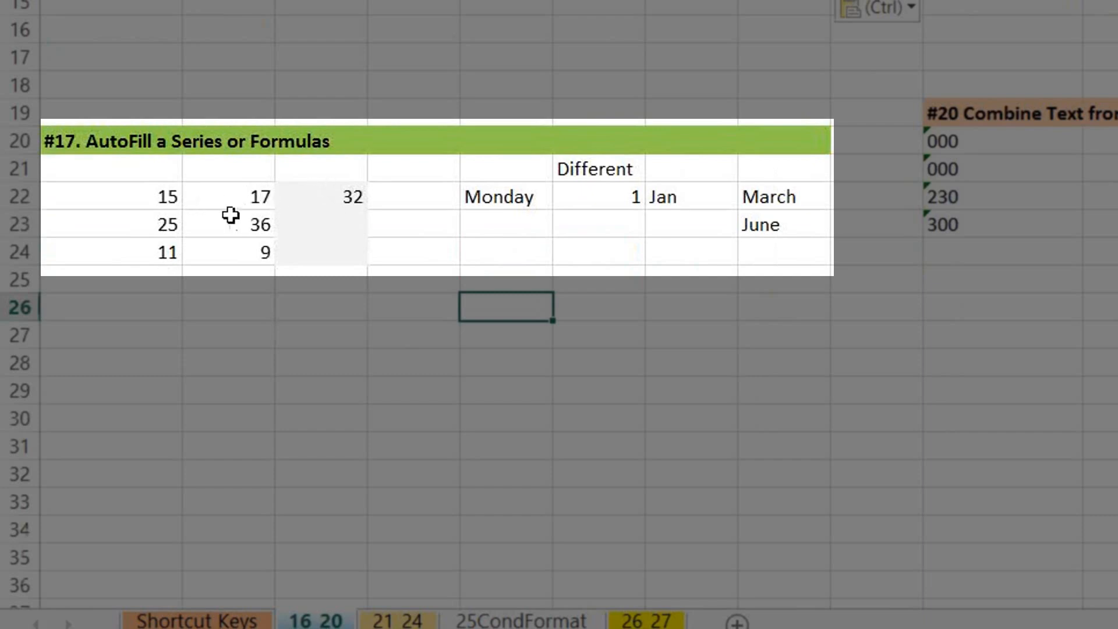
{"action": "left_click", "coordinate": [298, 192]}
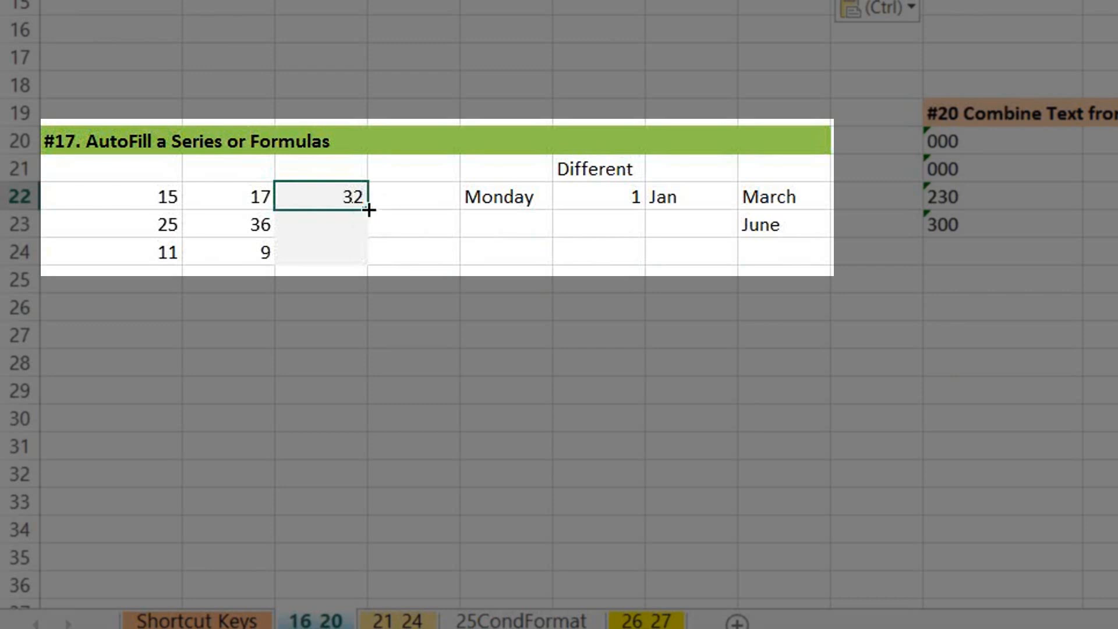
{"action": "left_click_drag", "start_coordinate": [369, 210], "coordinate": [361, 271]}
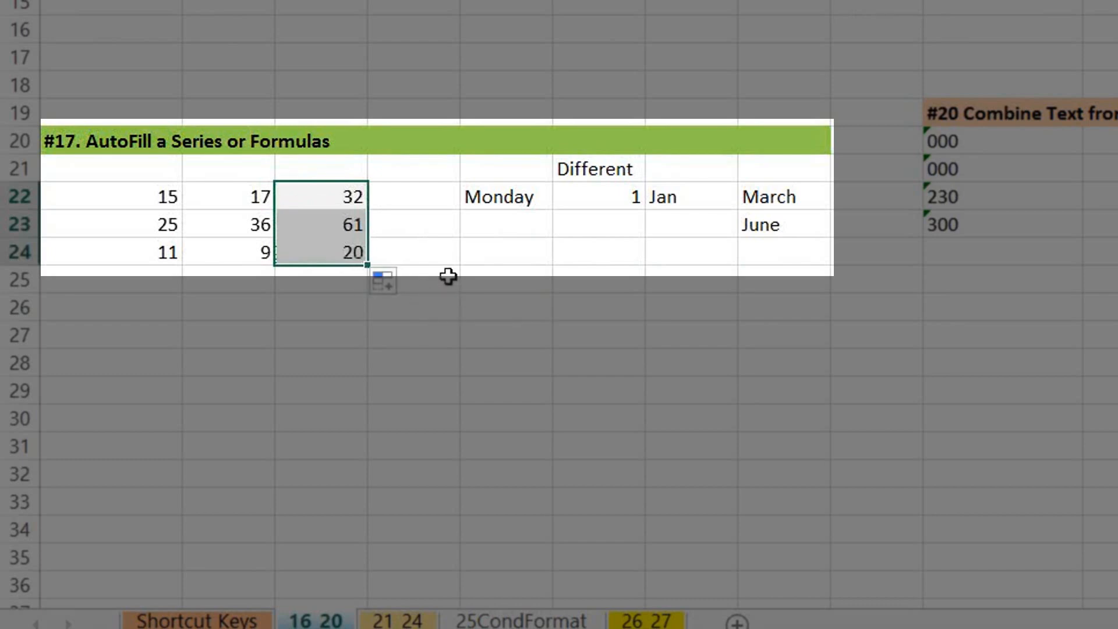
{"action": "left_click", "coordinate": [448, 223]}
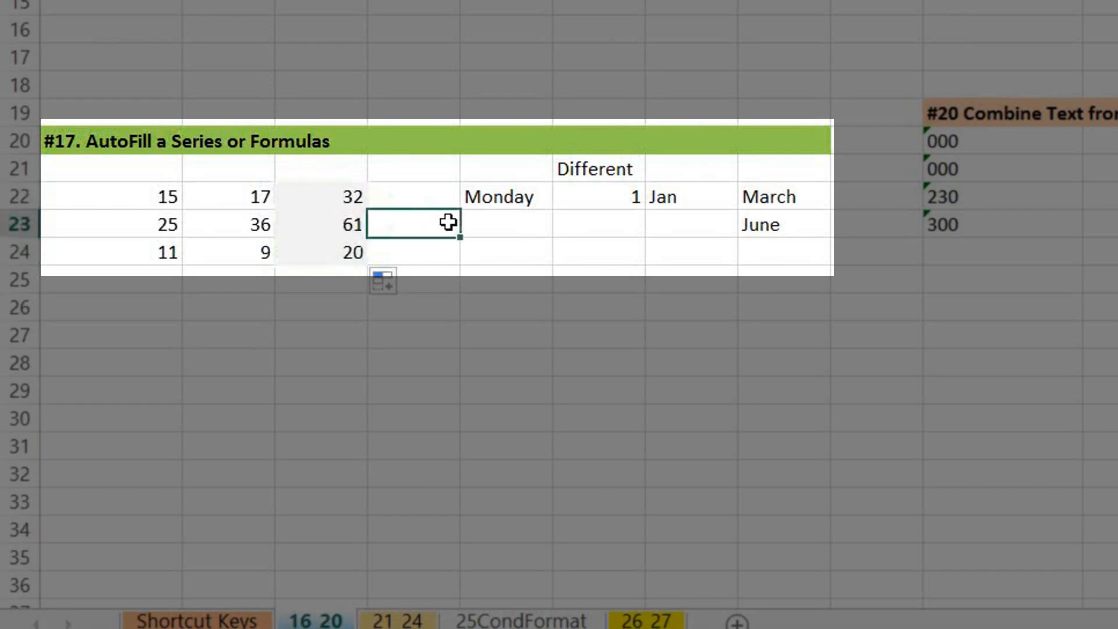
AutoFill the weekdays from Monday in E22 down to E30 and the months from Jan in G22 down to G31
{"action": "left_click", "coordinate": [515, 192]}
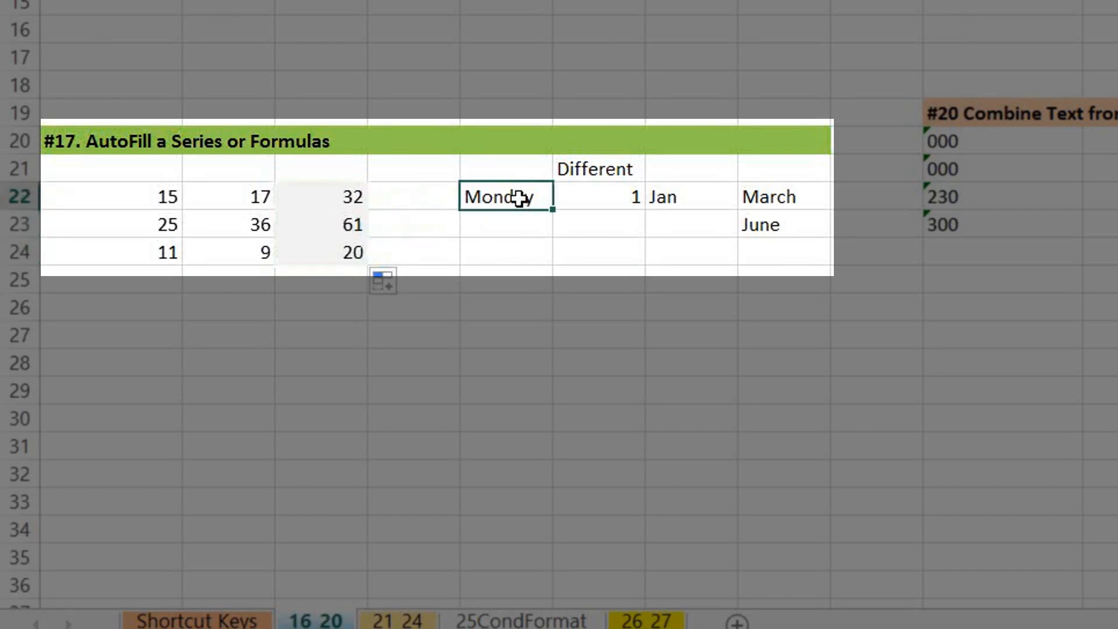
{"action": "left_click_drag", "start_coordinate": [552, 210], "coordinate": [544, 434]}
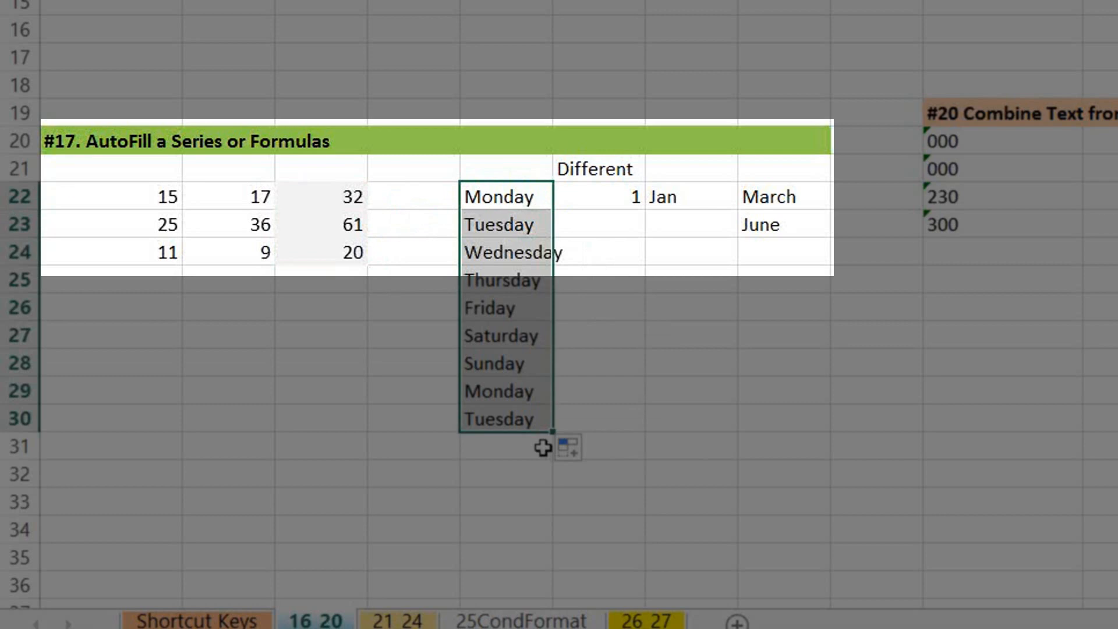
{"action": "left_click", "coordinate": [687, 201]}
{"action": "left_click_drag", "start_coordinate": [738, 211], "coordinate": [725, 463]}
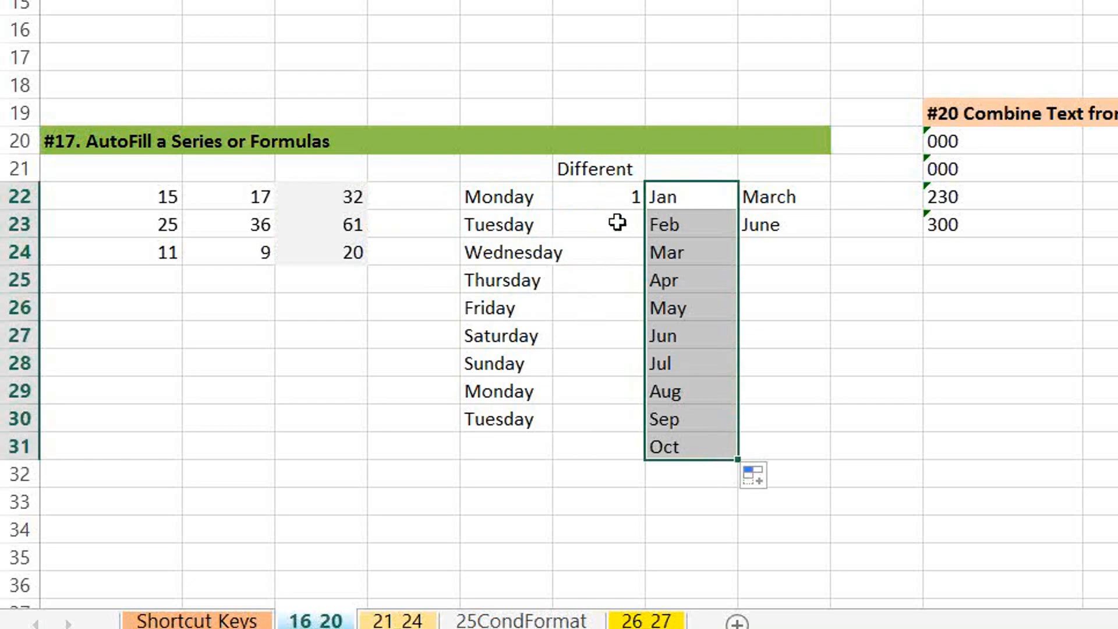
AutoFill the single 1 in F22 down to F28, and refill the column down to F32 from starting values 1 and 2
{"action": "left_click", "coordinate": [591, 195]}
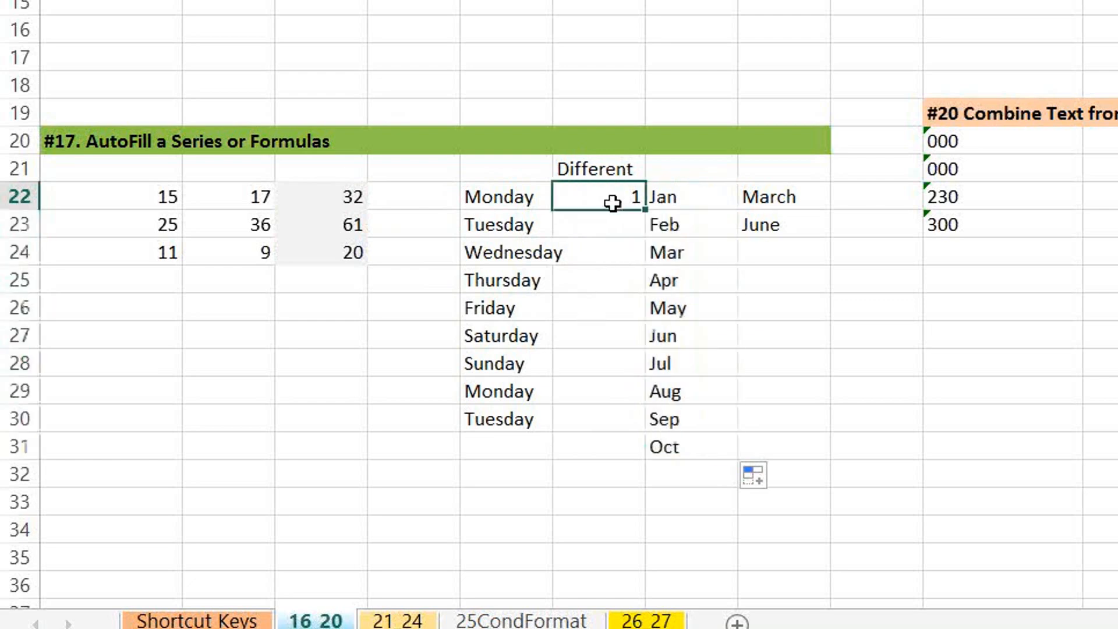
{"action": "left_click_drag", "start_coordinate": [646, 207], "coordinate": [634, 362]}
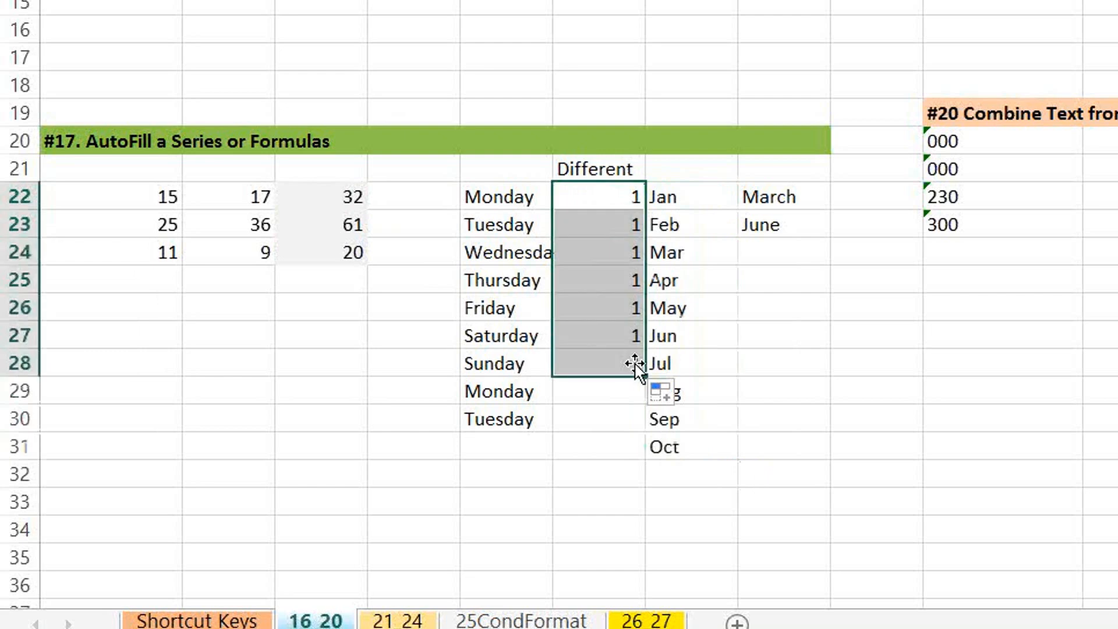
{"action": "left_click", "coordinate": [610, 197]}
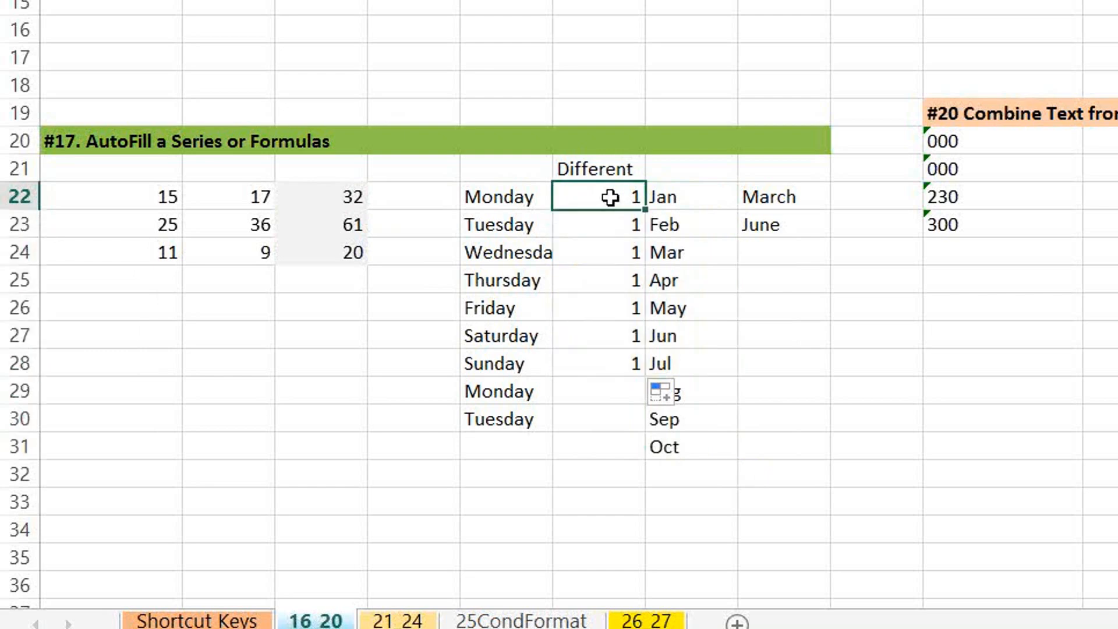
{"action": "type", "text": "21"}
{"action": "key", "text": "Return"}
{"action": "left_click", "coordinate": [610, 198]}
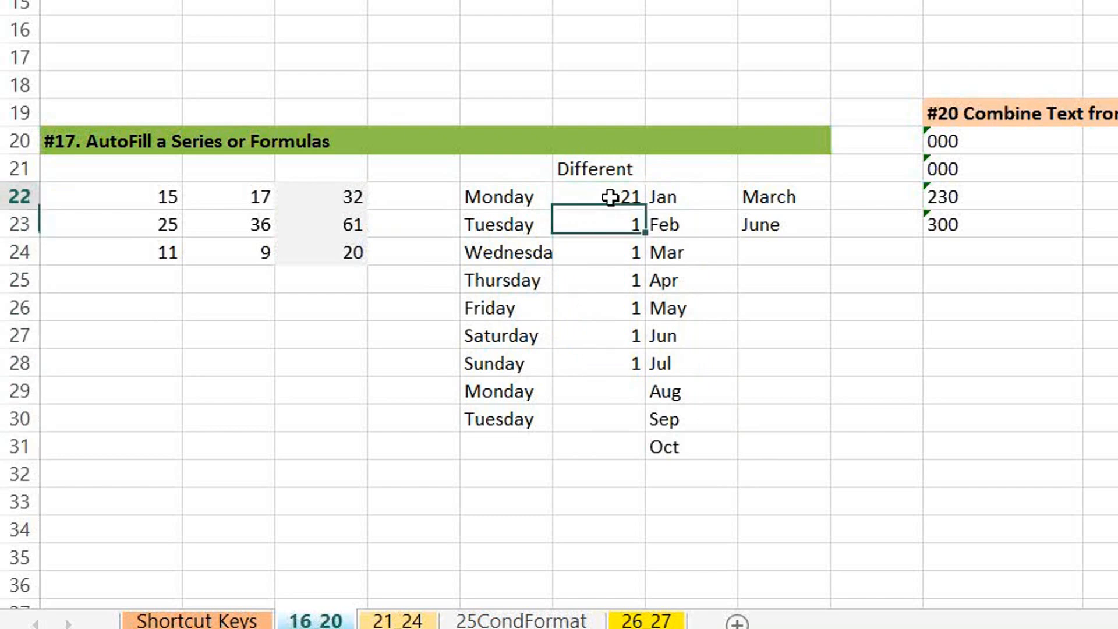
{"action": "type", "text": "1"}
{"action": "key", "text": "Return"}
{"action": "type", "text": "2"}
{"action": "key", "text": "Return"}
{"action": "left_click_drag", "start_coordinate": [611, 188], "coordinate": [626, 489]}
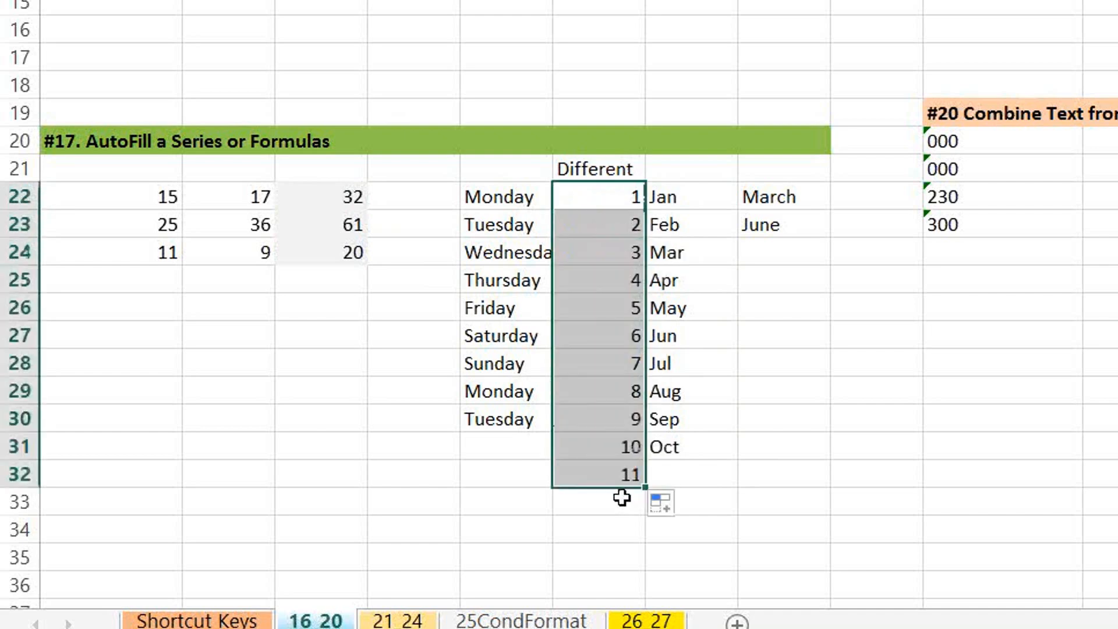
Set F22 and F23 to 2 and 4 and AutoFill them down to F33, and AutoFill the March and June pair down column H
{"action": "left_click", "coordinate": [596, 197]}
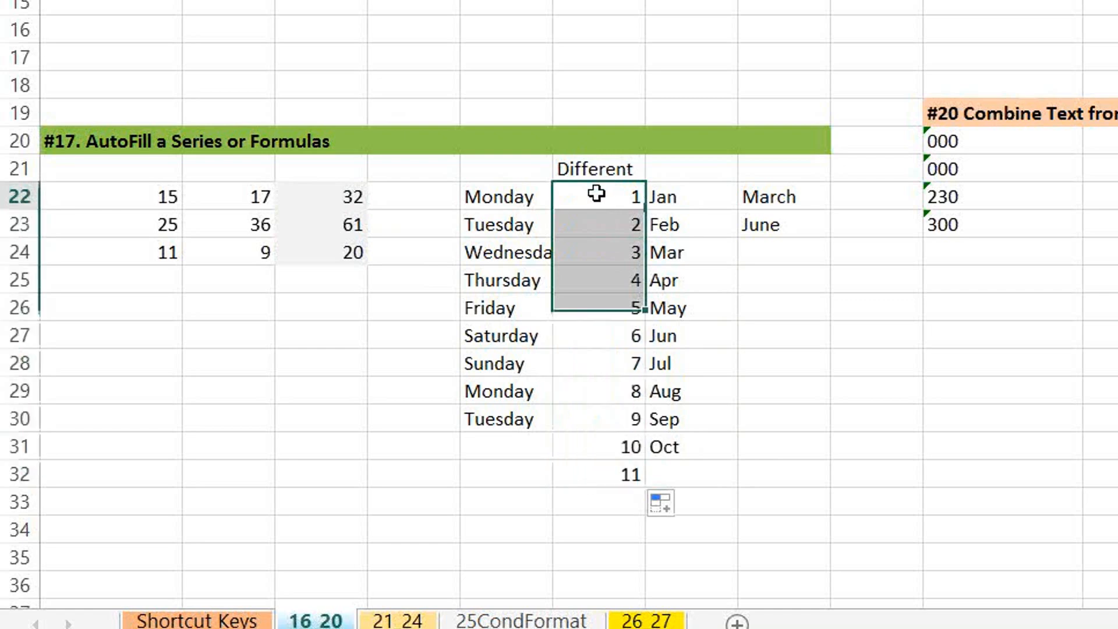
{"action": "type", "text": "2"}
{"action": "key", "text": "Return"}
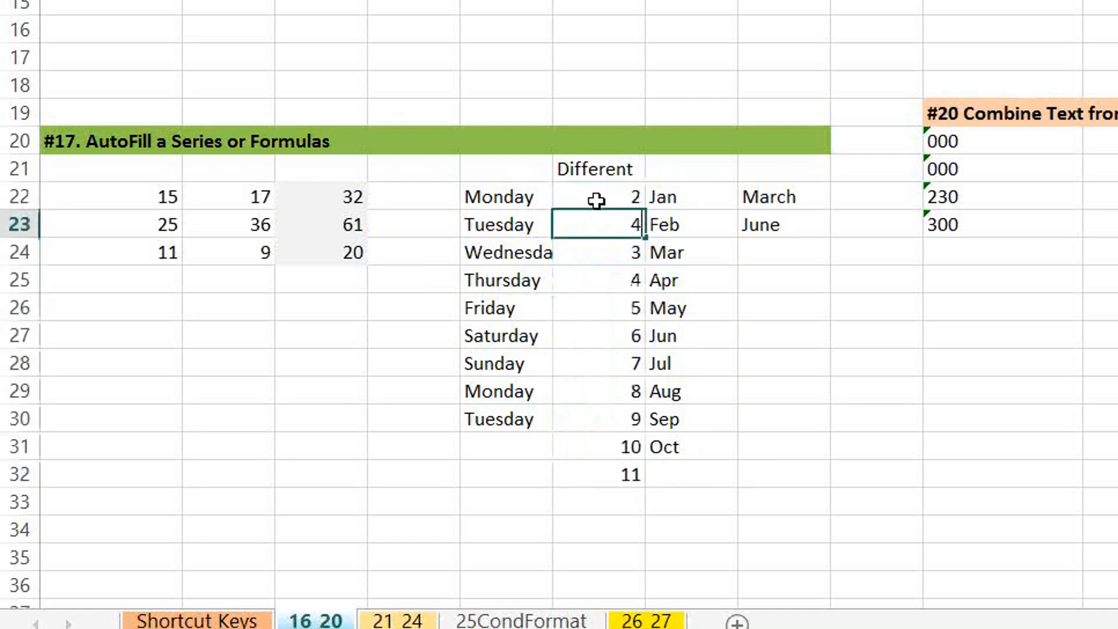
{"action": "type", "text": "4"}
{"action": "key", "text": "Return"}
{"action": "left_click_drag", "start_coordinate": [596, 200], "coordinate": [593, 213]}
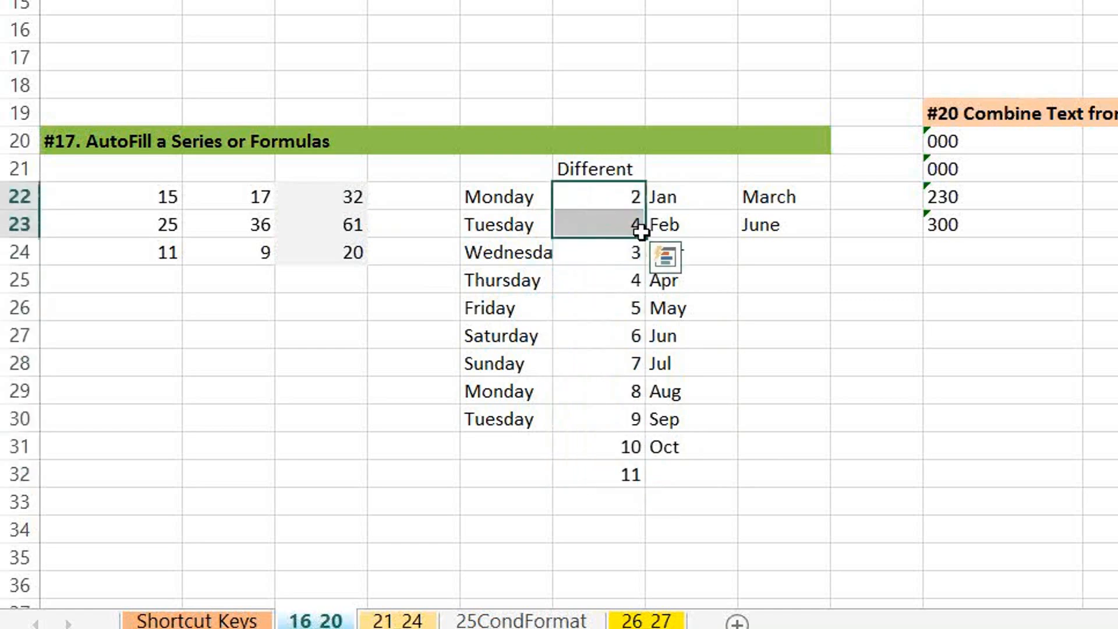
{"action": "left_click_drag", "start_coordinate": [647, 237], "coordinate": [626, 534]}
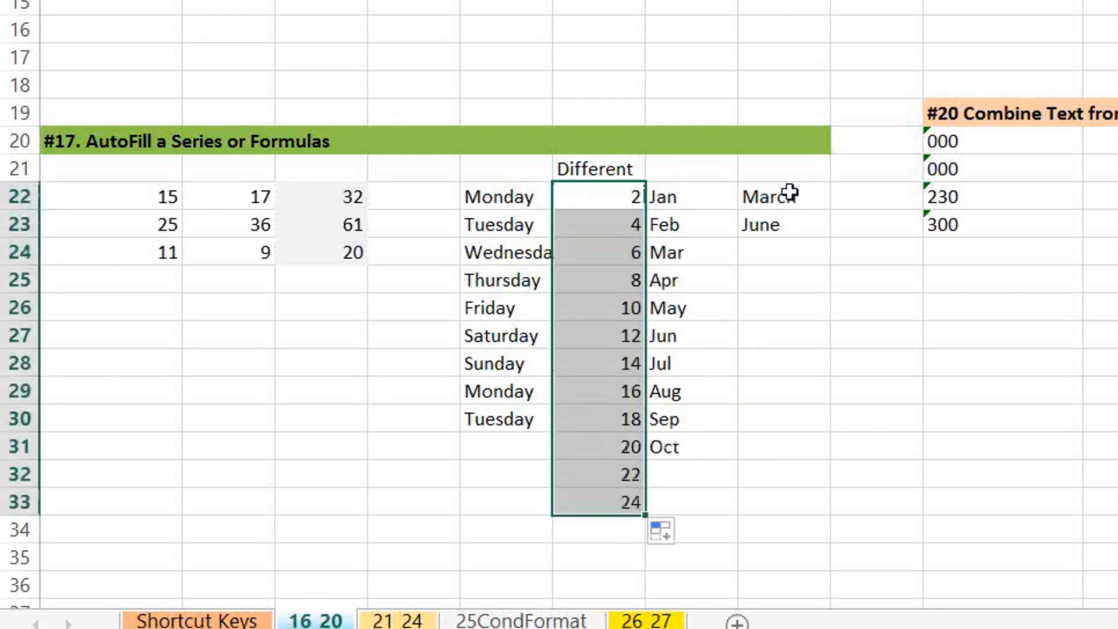
{"action": "left_click_drag", "start_coordinate": [781, 195], "coordinate": [792, 420]}
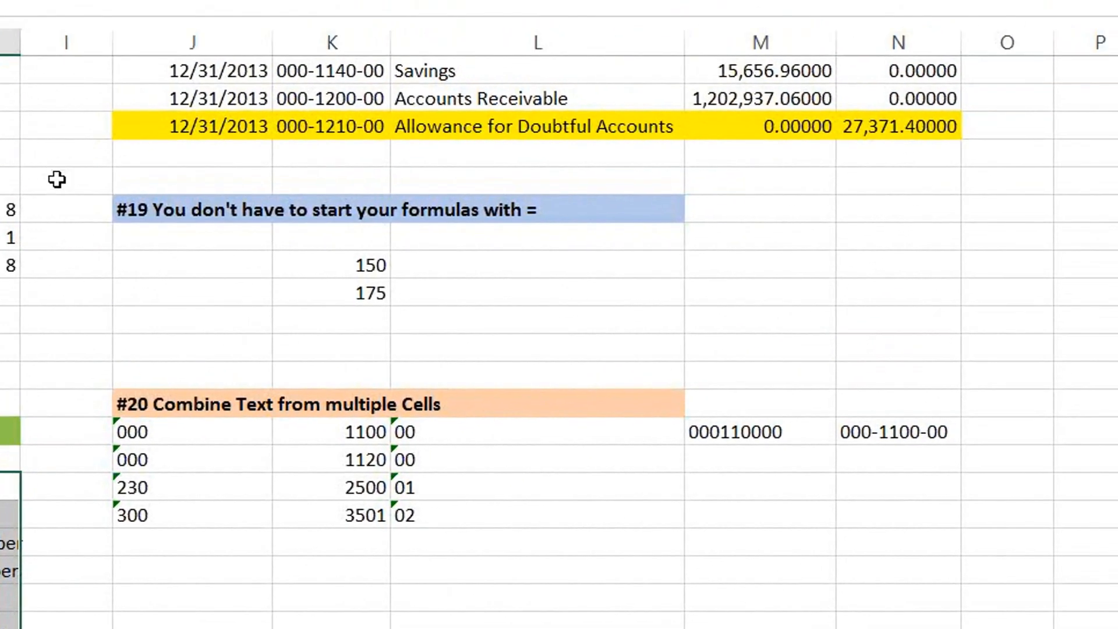
Try to copy the yellow formatting of J3:N3 with Format Painter onto the row starting at I5, and undo it
{"action": "scroll", "coordinate": [56, 179], "scroll_direction": "up", "scroll_amount": 2}
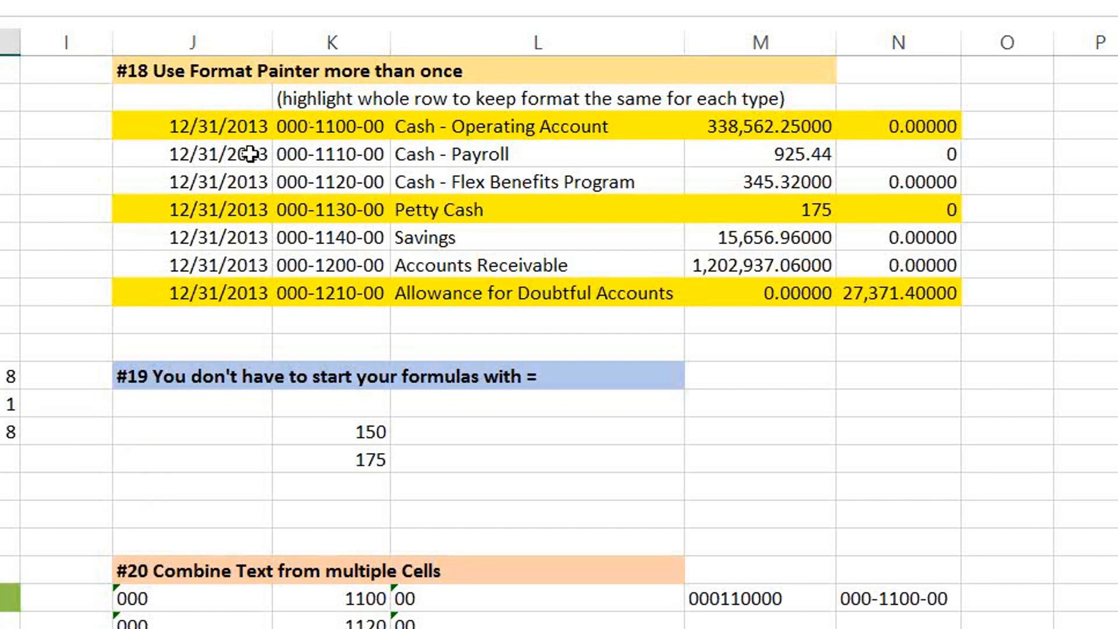
{"action": "left_click", "coordinate": [307, 155]}
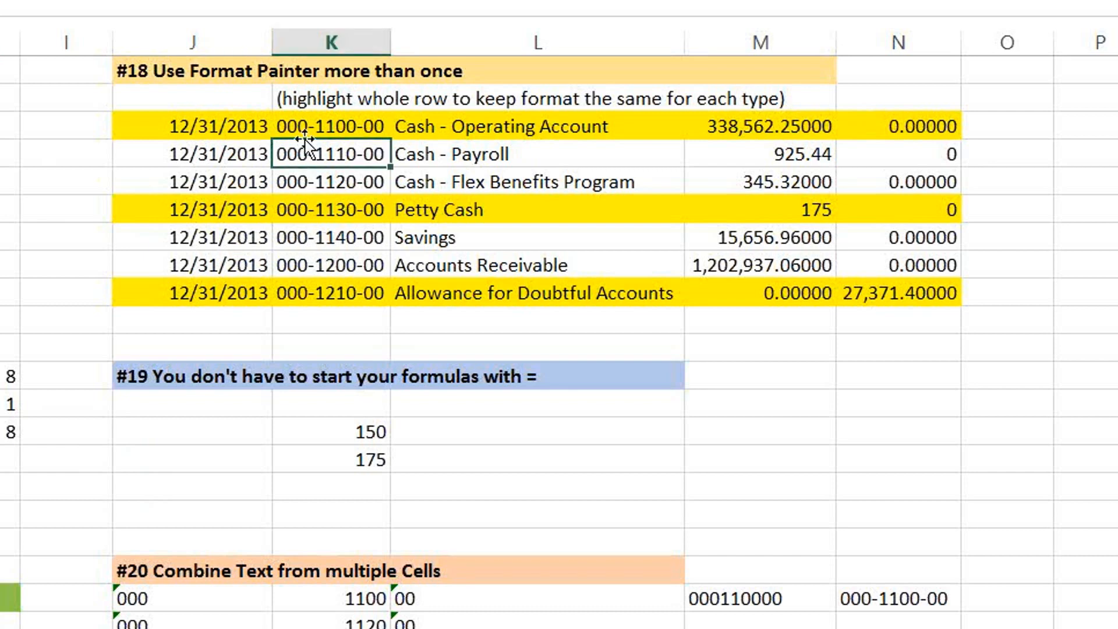
{"action": "left_click", "coordinate": [324, 237]}
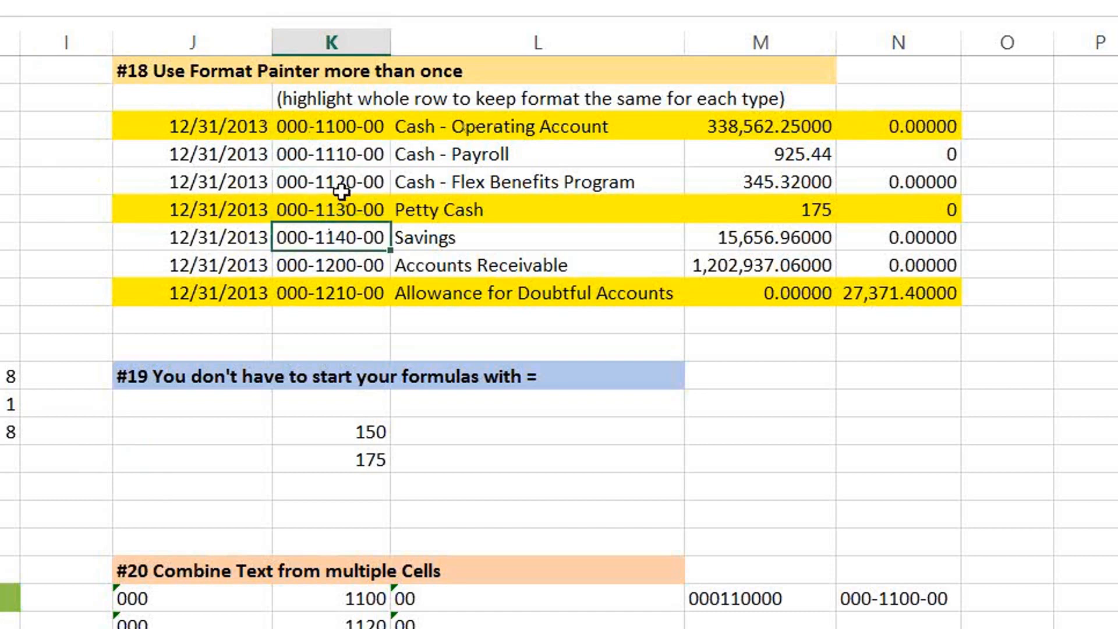
{"action": "left_click", "coordinate": [325, 150]}
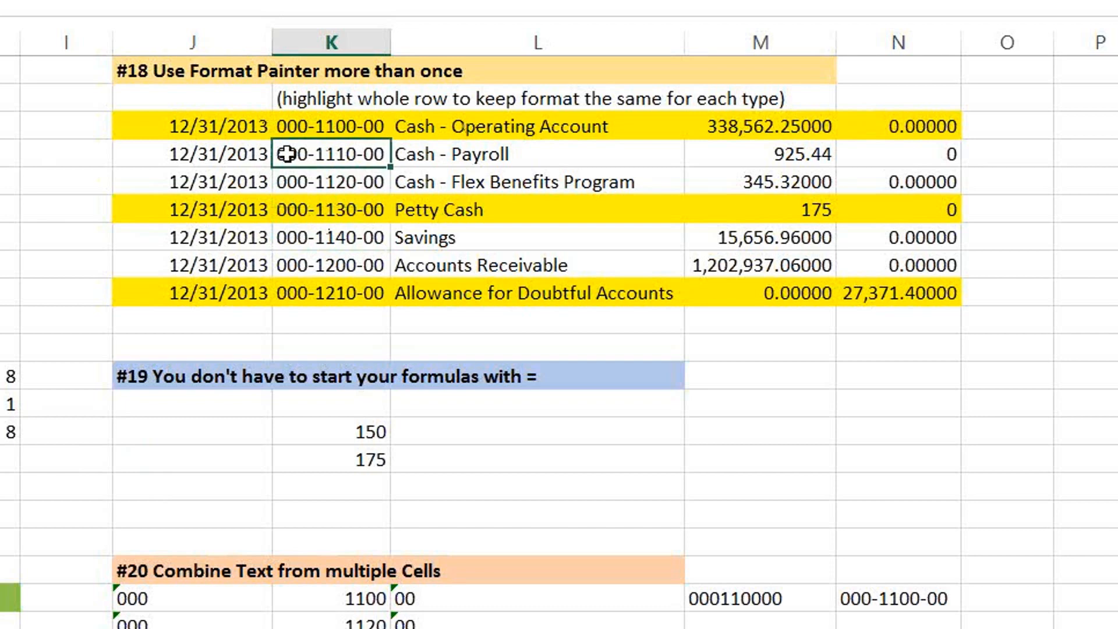
{"action": "left_click", "coordinate": [213, 128]}
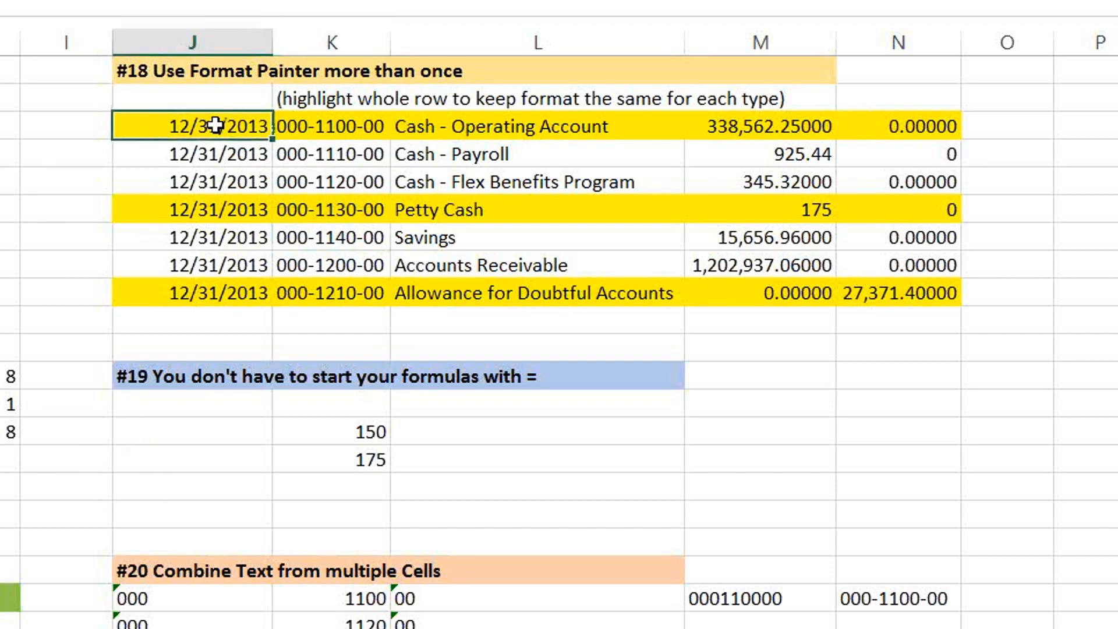
{"action": "left_click_drag", "start_coordinate": [269, 123], "coordinate": [923, 117]}
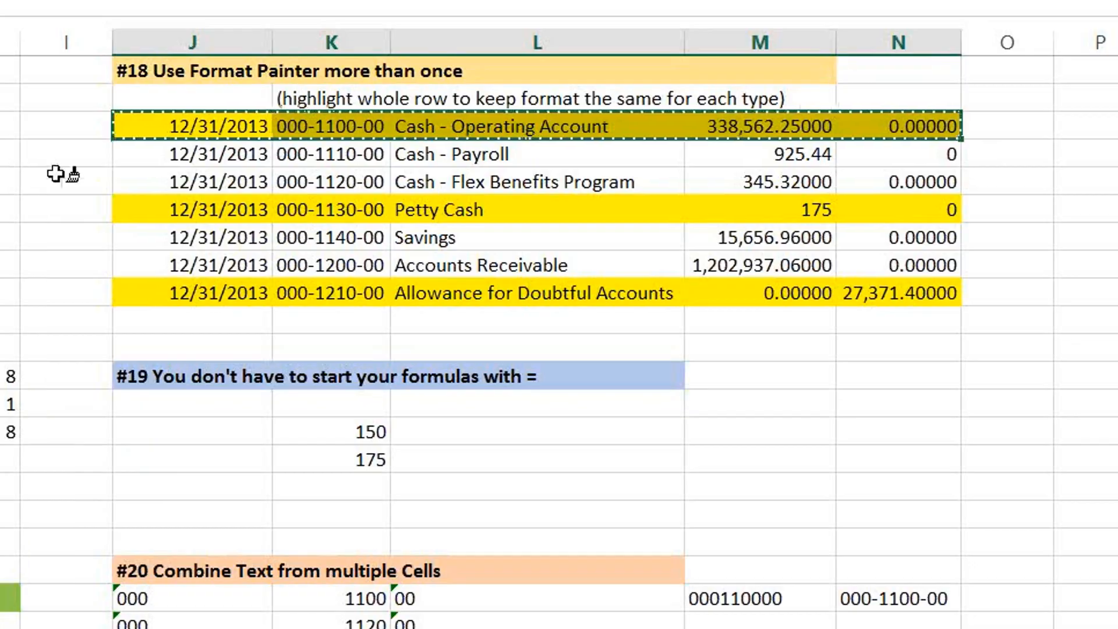
{"action": "left_click", "coordinate": [73, 188]}
{"action": "key", "text": "ctrl+z"}
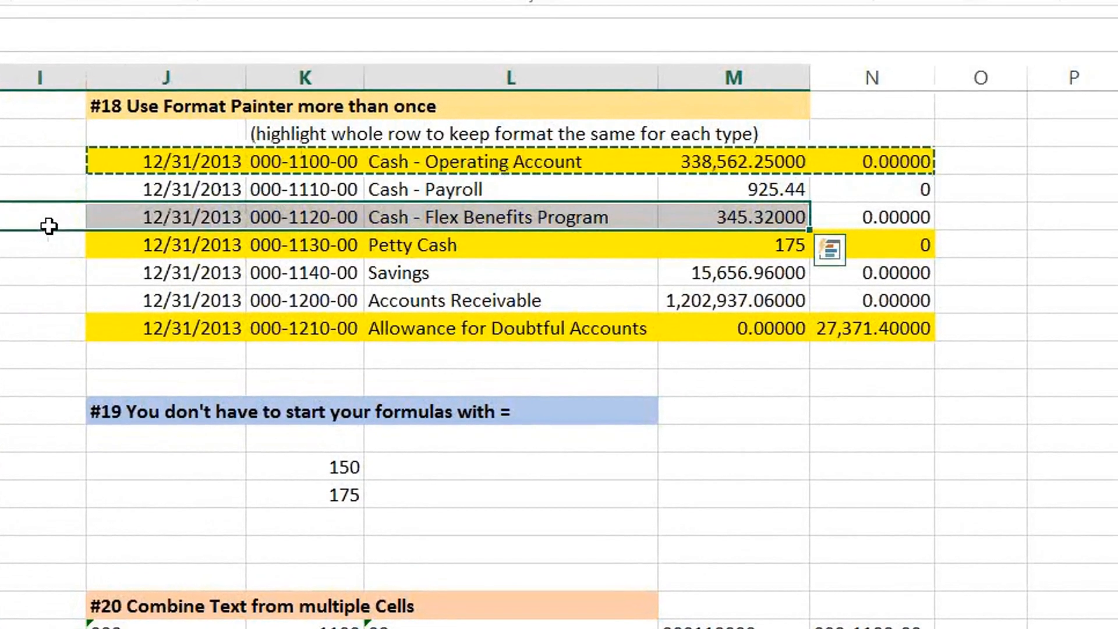
Use Format Painter repeatedly to copy the plain formatting of J4:N4 to the ranges starting at J3, J6 and J9, and once at I6
{"action": "left_click", "coordinate": [58, 189]}
{"action": "left_click_drag", "start_coordinate": [172, 193], "coordinate": [855, 194]}
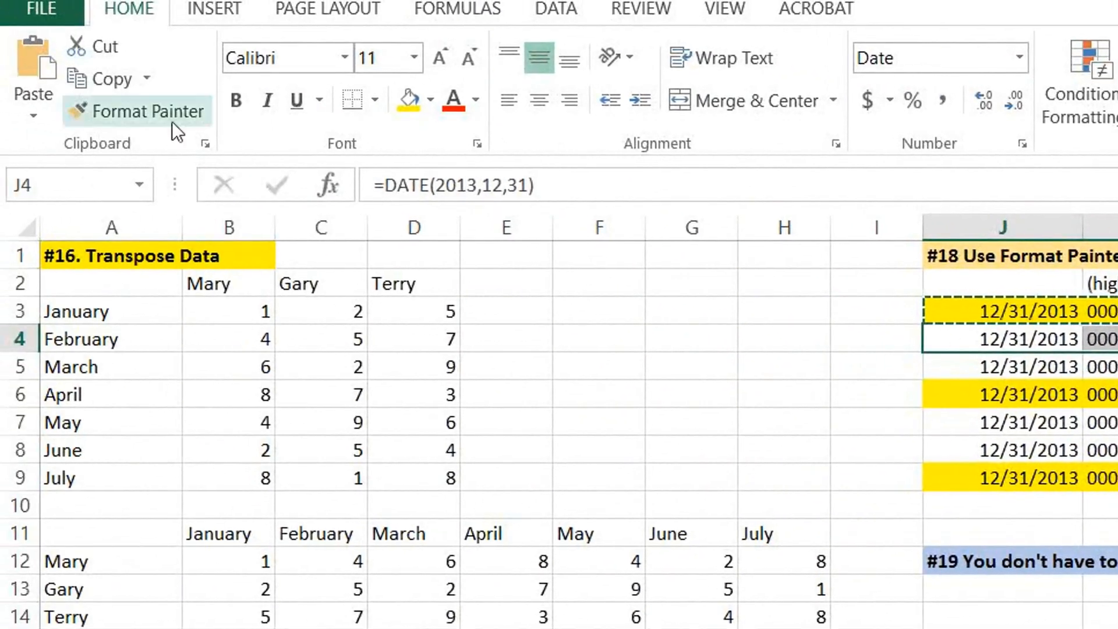
{"action": "double_click", "coordinate": [172, 122]}
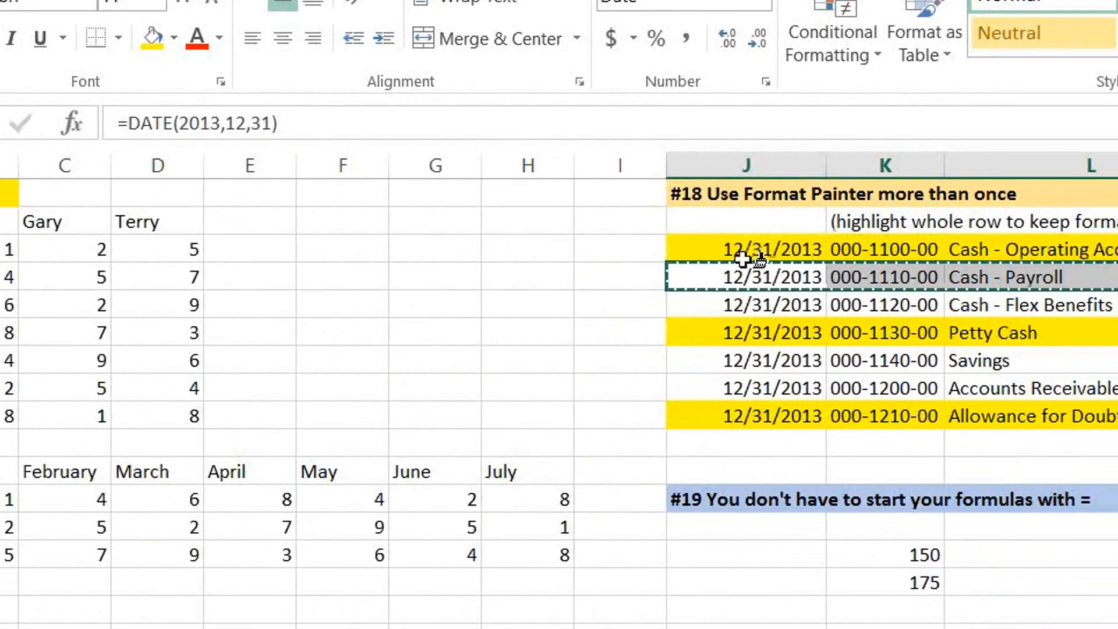
{"action": "left_click", "coordinate": [1000, 311]}
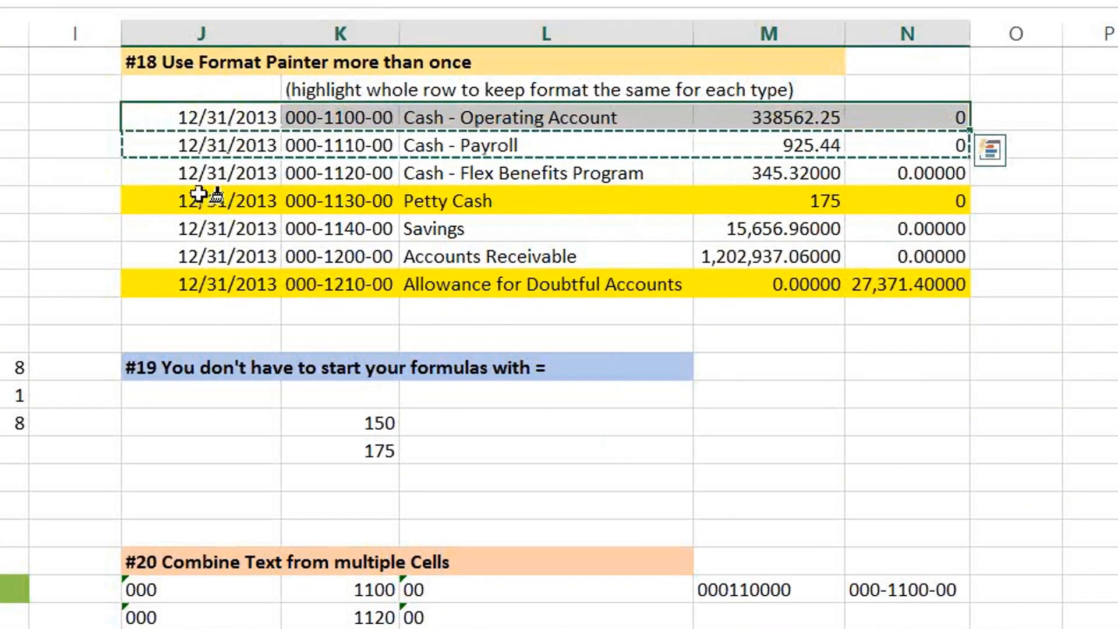
{"action": "left_click", "coordinate": [196, 204]}
{"action": "left_click", "coordinate": [198, 284]}
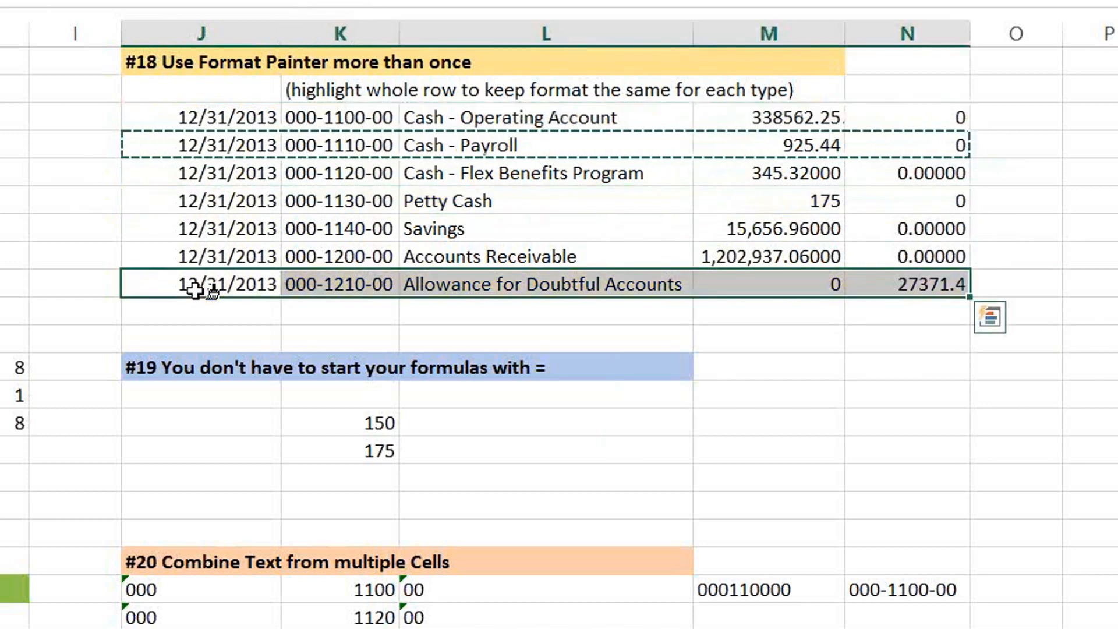
{"action": "left_click", "coordinate": [68, 211]}
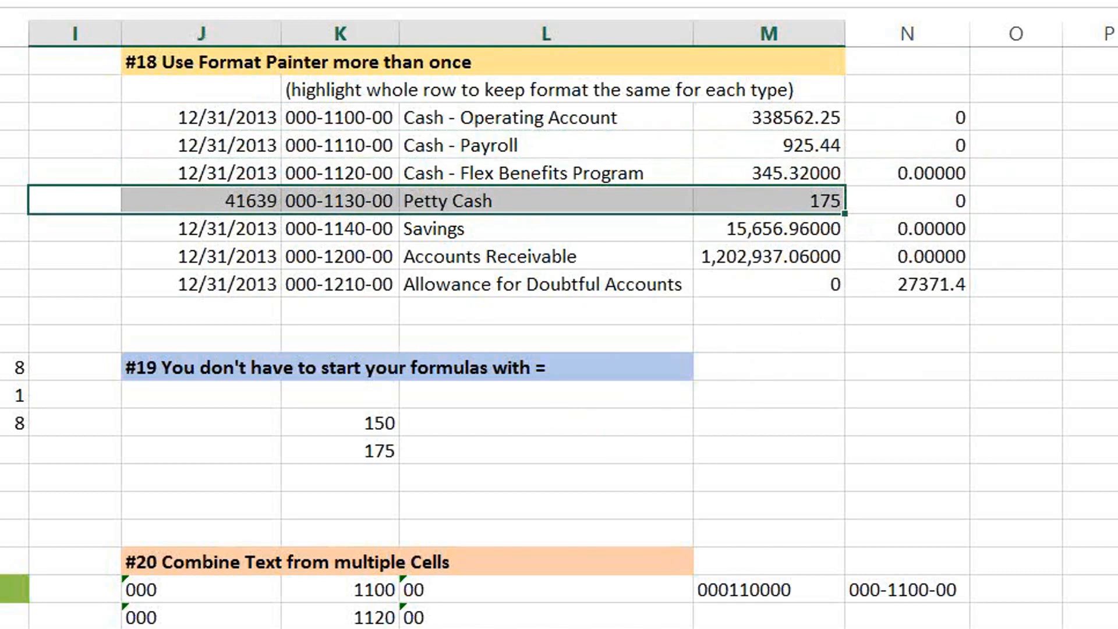
{"action": "left_click", "coordinate": [3, 117]}
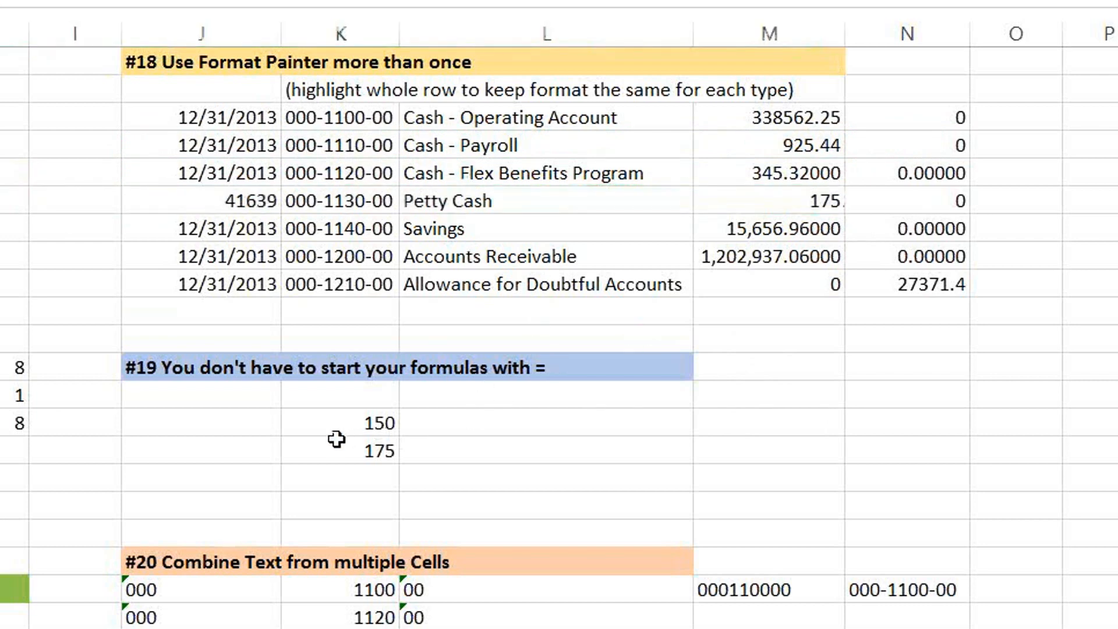
In the #19 example, enter the formula +k14+k15 in cell K16 without a leading equals sign
{"action": "scroll", "coordinate": [458, 434], "scroll_direction": "down", "scroll_amount": 1}
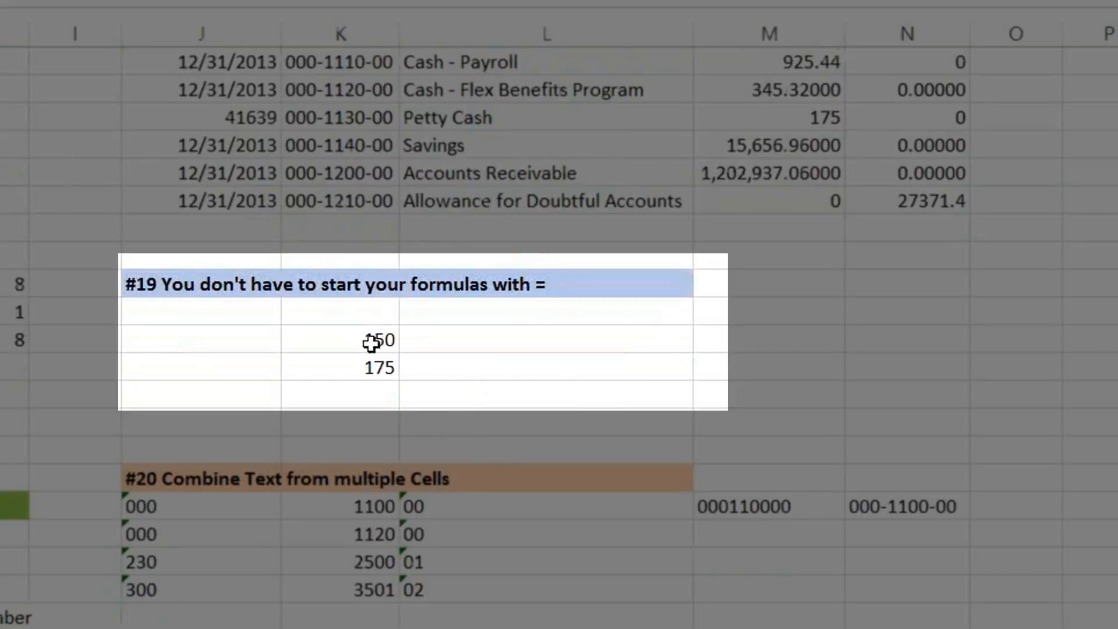
{"action": "left_click", "coordinate": [357, 392]}
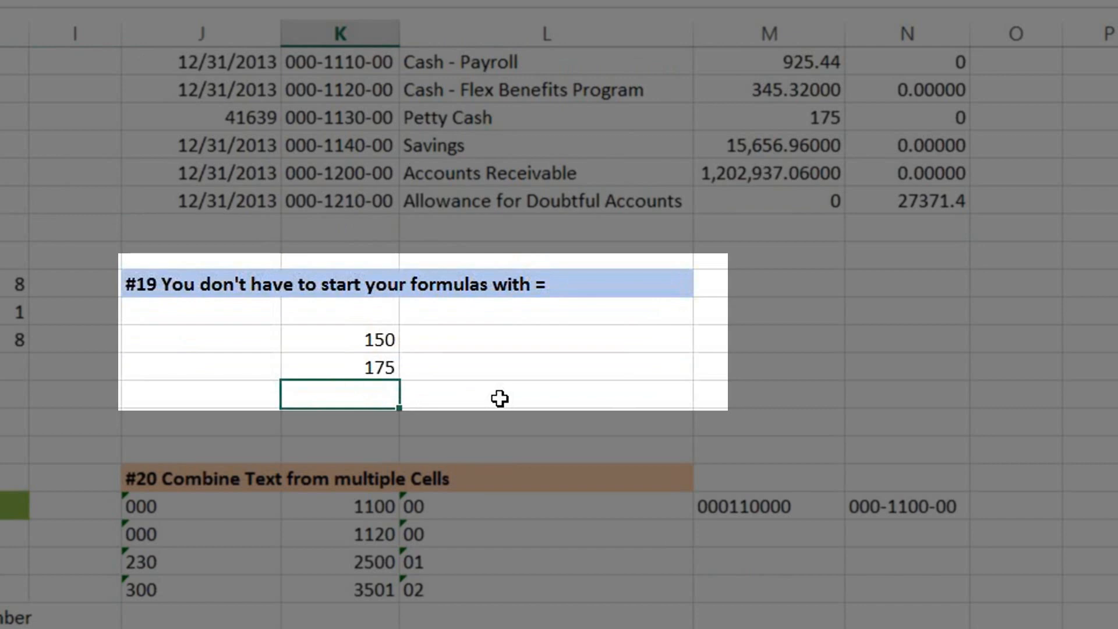
{"action": "type", "text": "+k14+"}
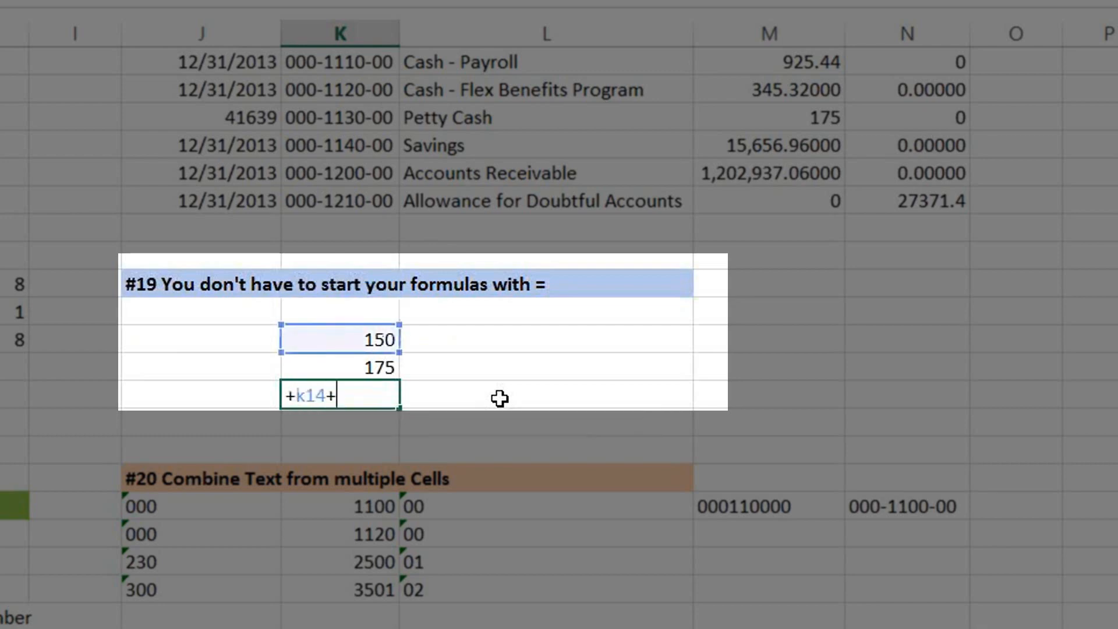
{"action": "type", "text": "k15"}
{"action": "key", "text": "Return"}
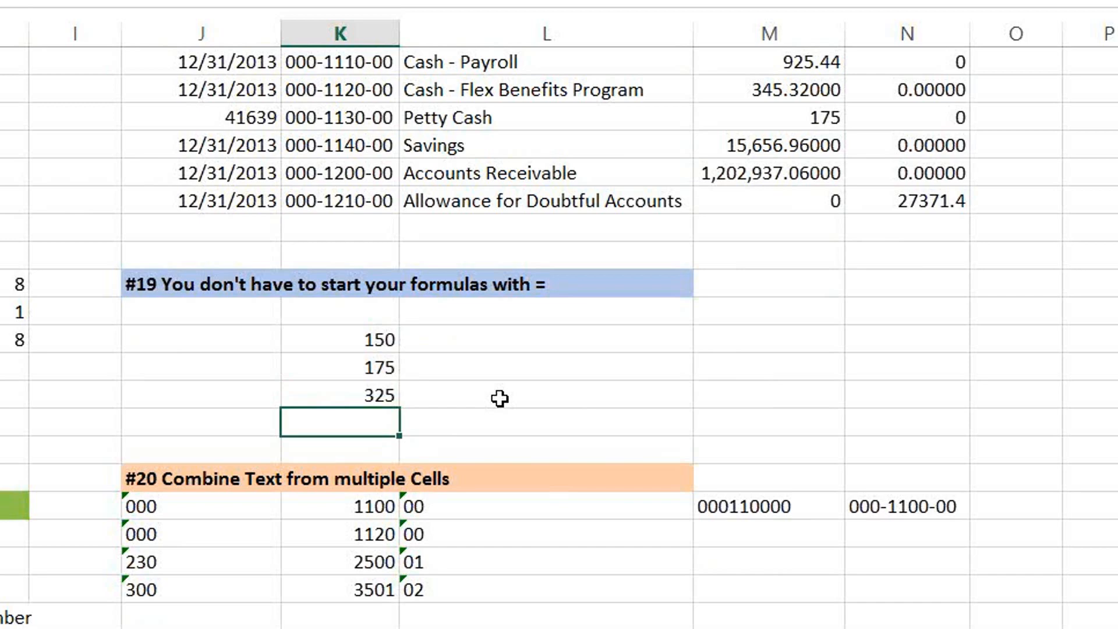
In the #20 example, combine the account segments of row 21 in cell M21 with the formula +j21&k21&l21
{"action": "left_click", "coordinate": [547, 556]}
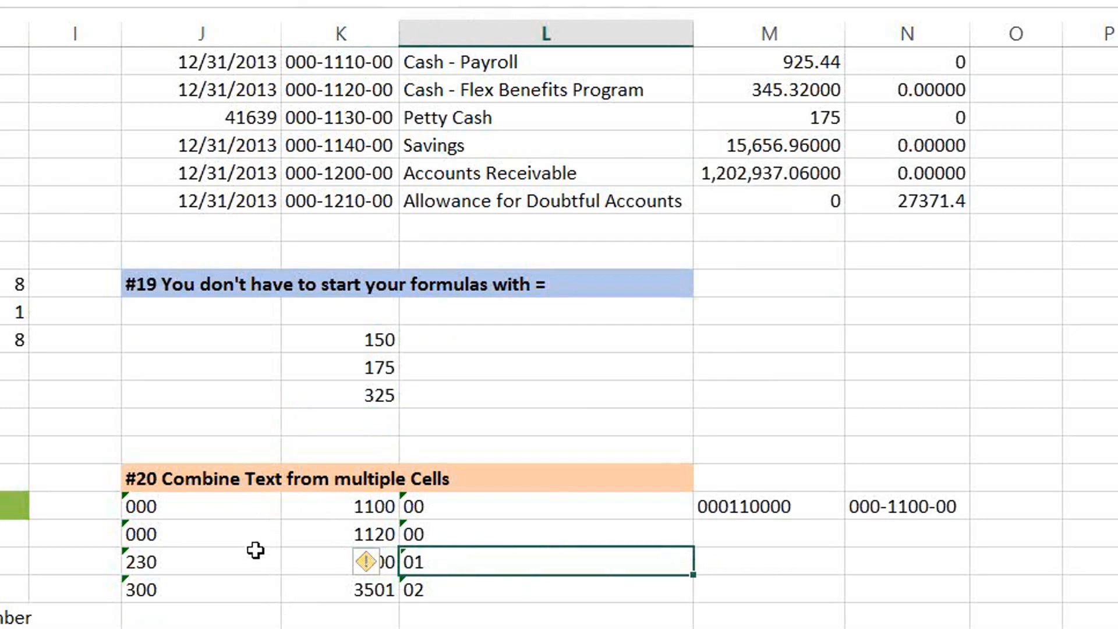
{"action": "left_click_drag", "start_coordinate": [220, 507], "coordinate": [467, 505]}
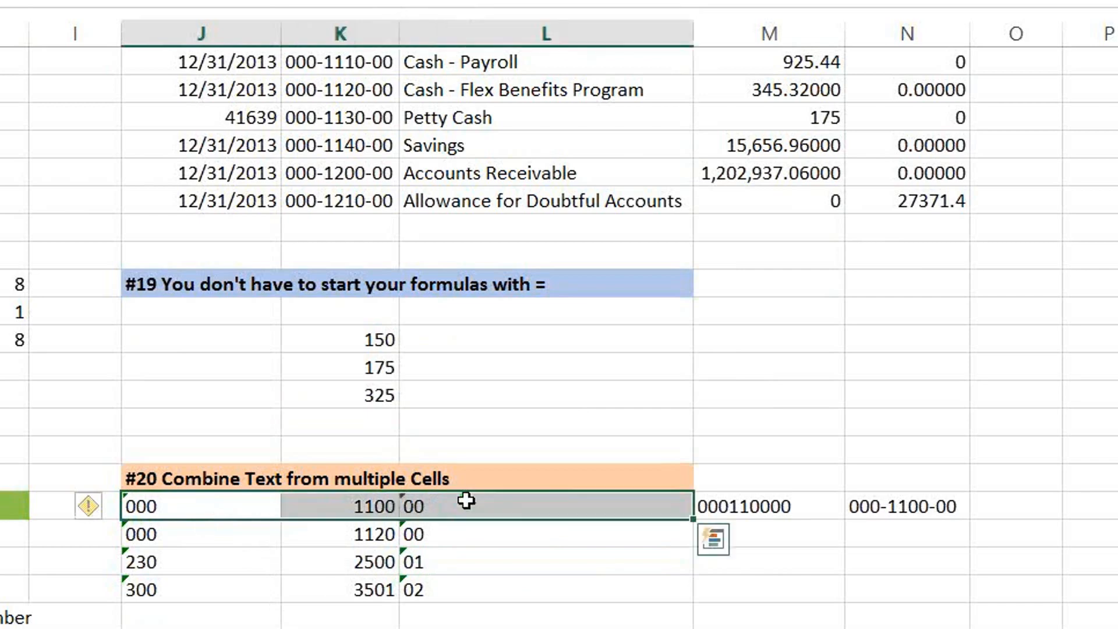
{"action": "left_click", "coordinate": [733, 509]}
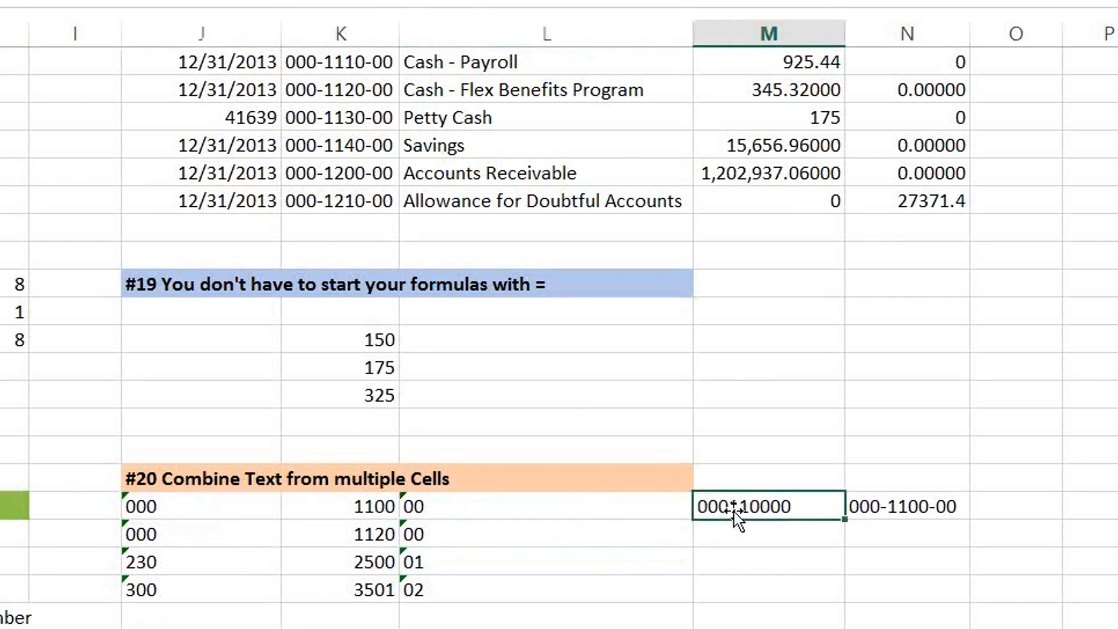
{"action": "left_click", "coordinate": [743, 534]}
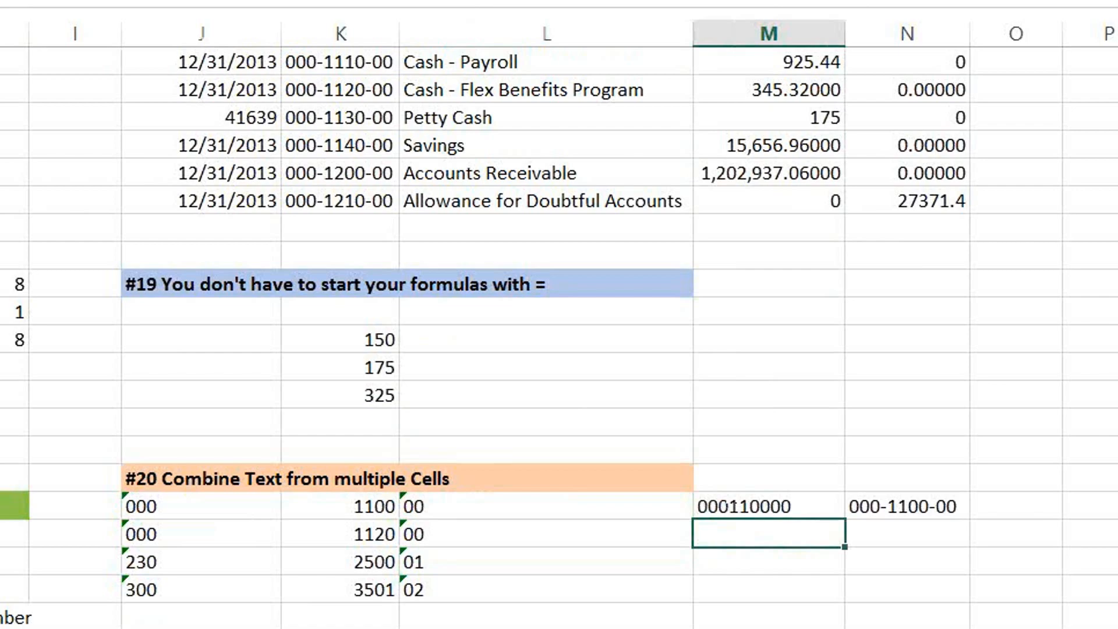
{"action": "type", "text": "+"}
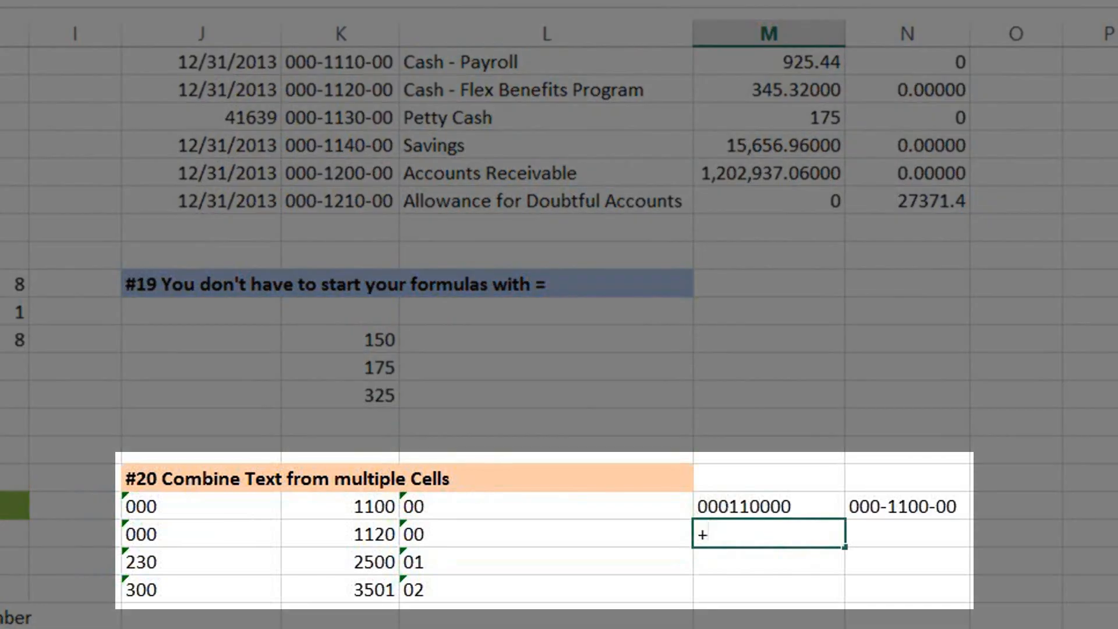
{"action": "type", "text": "j21"}
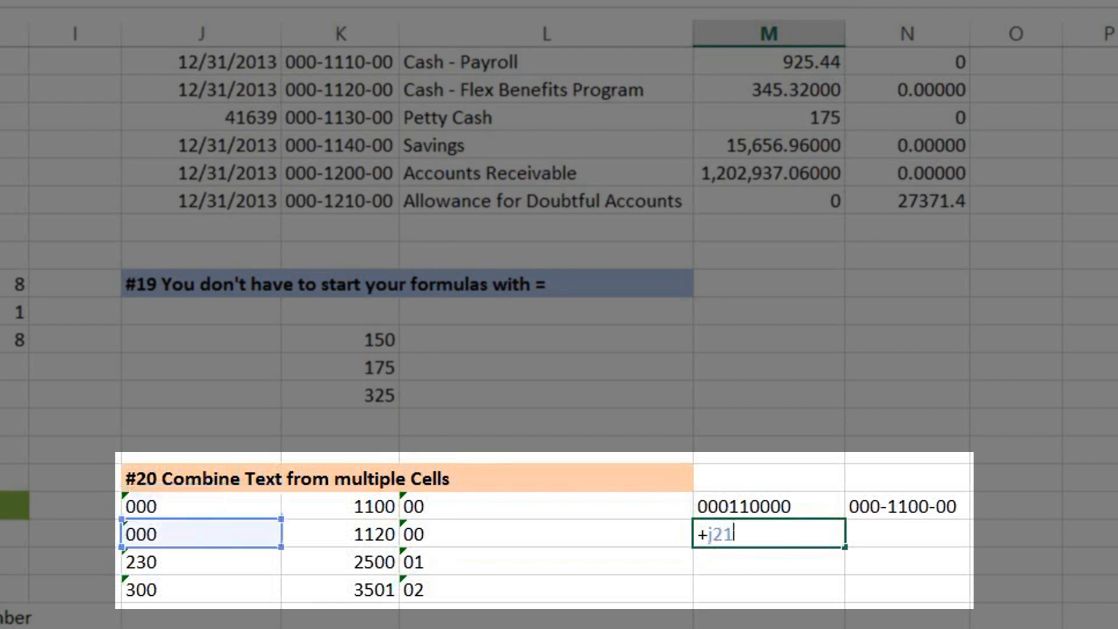
{"action": "type", "text": "&"}
{"action": "type", "text": "k21"}
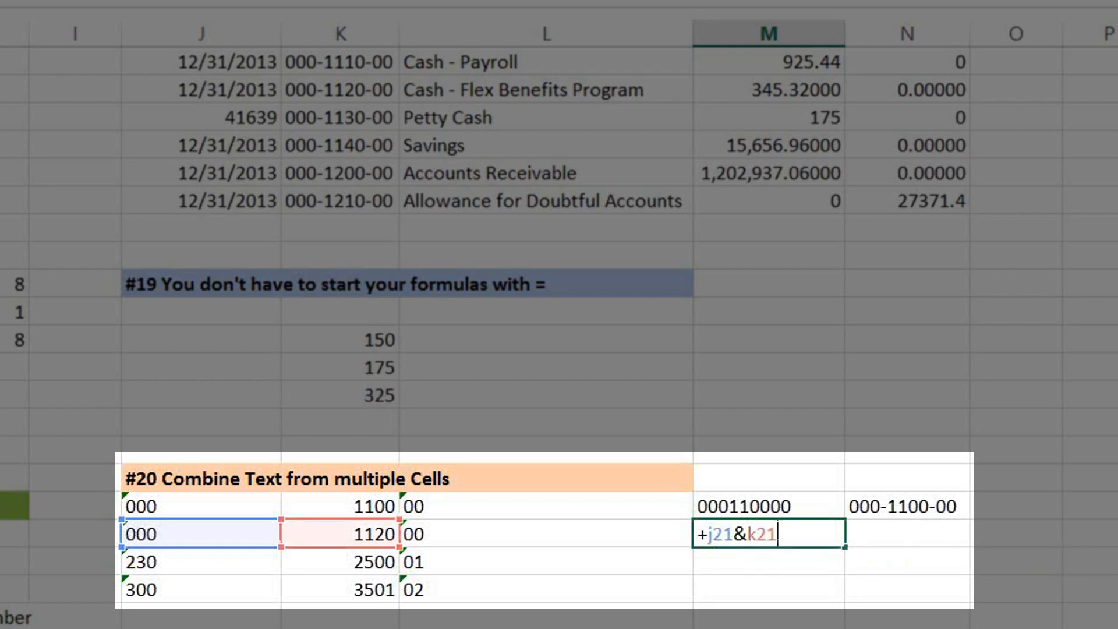
{"action": "type", "text": "&l21"}
{"action": "key", "text": "Return"}
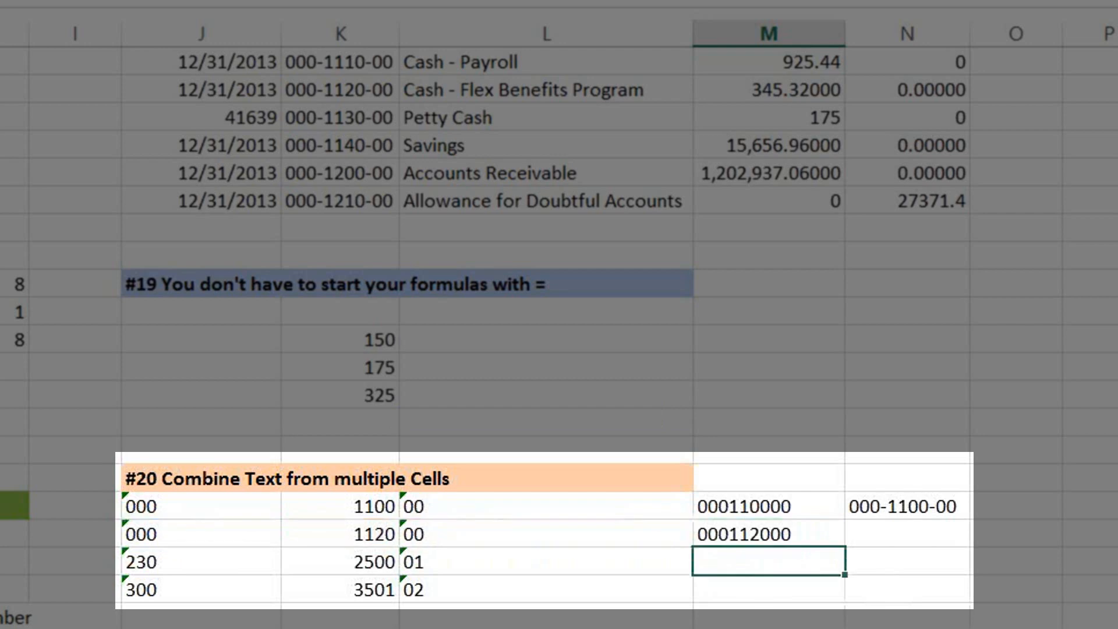
In cell N21 of the #20 example, combine the account segments with hyphens using the formula +j21&"-"&k21&"-"&l21
{"action": "key", "text": "Up"}
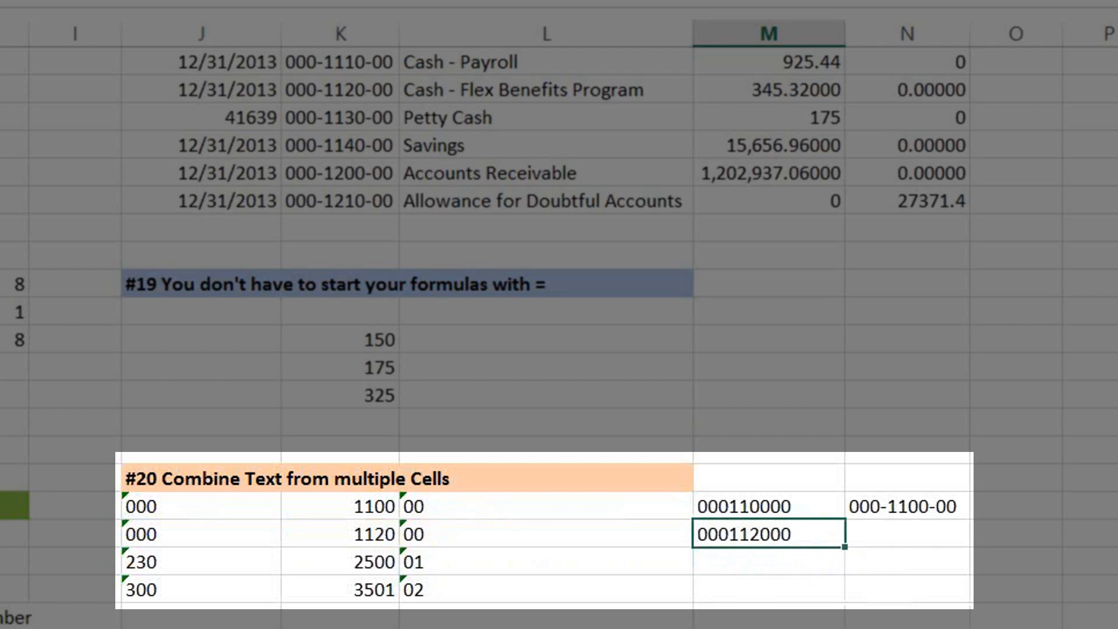
{"action": "key", "text": "Right"}
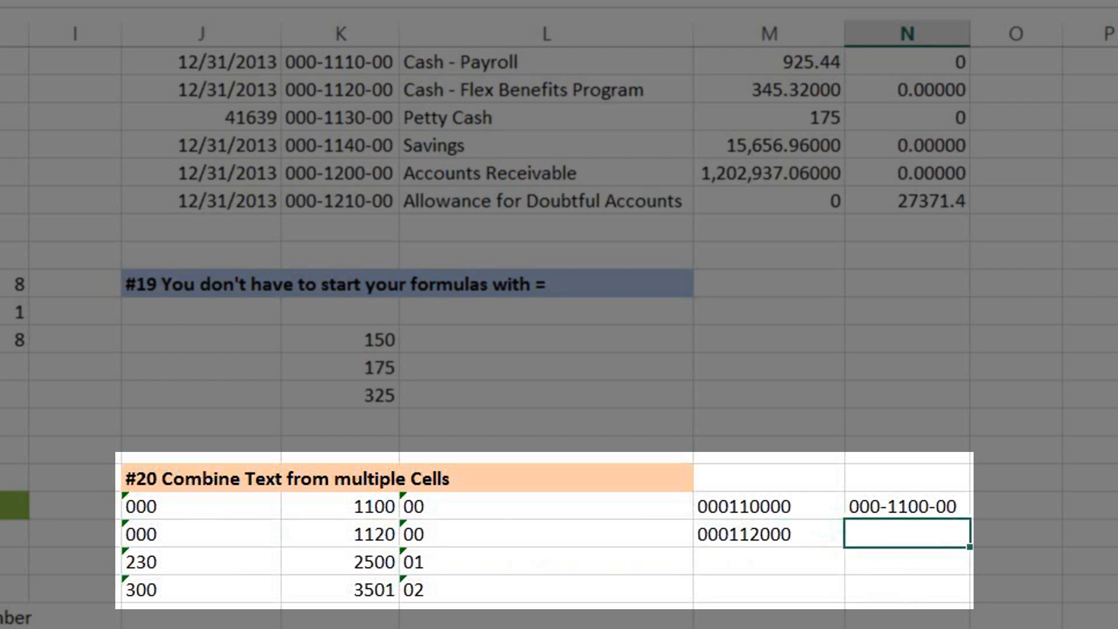
{"action": "type", "text": "+j21"}
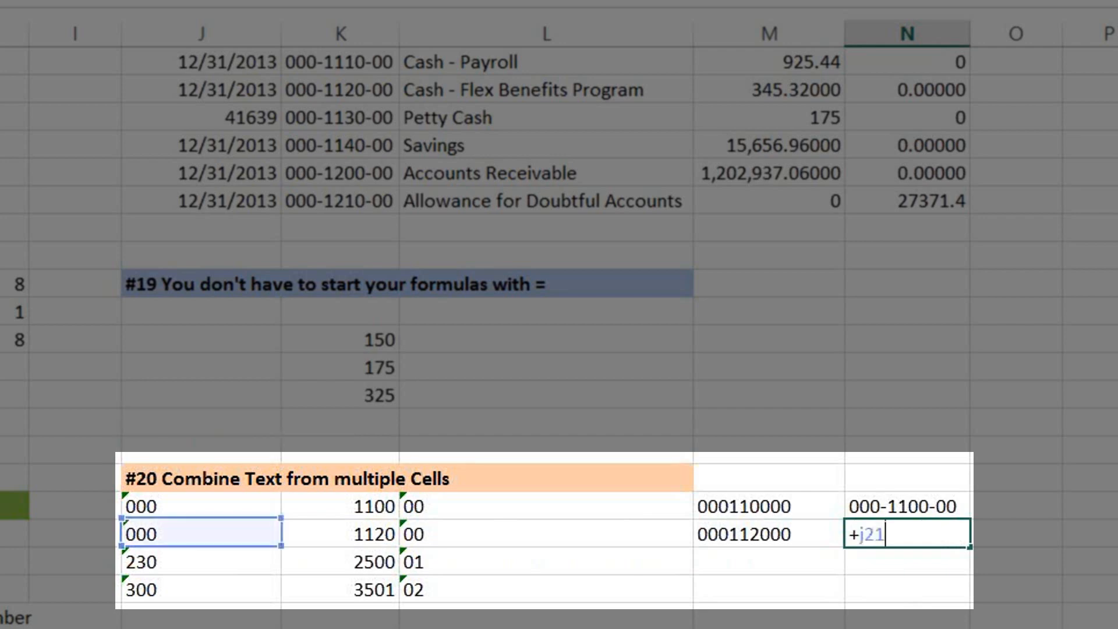
{"action": "type", "text": "&"}
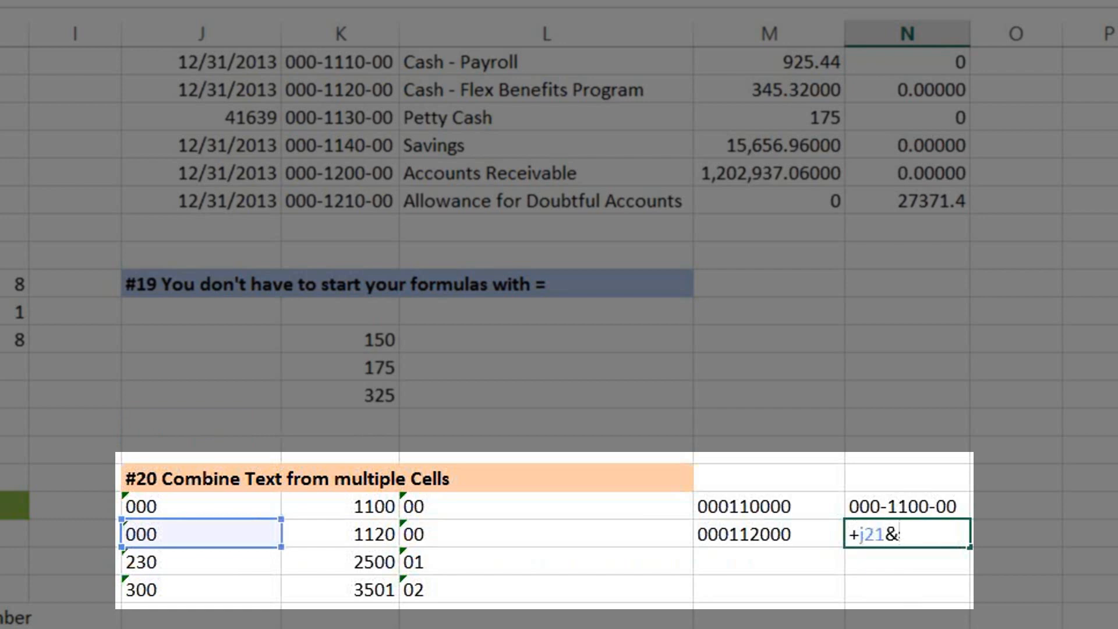
{"action": "type", "text": "\"-\"&k21"}
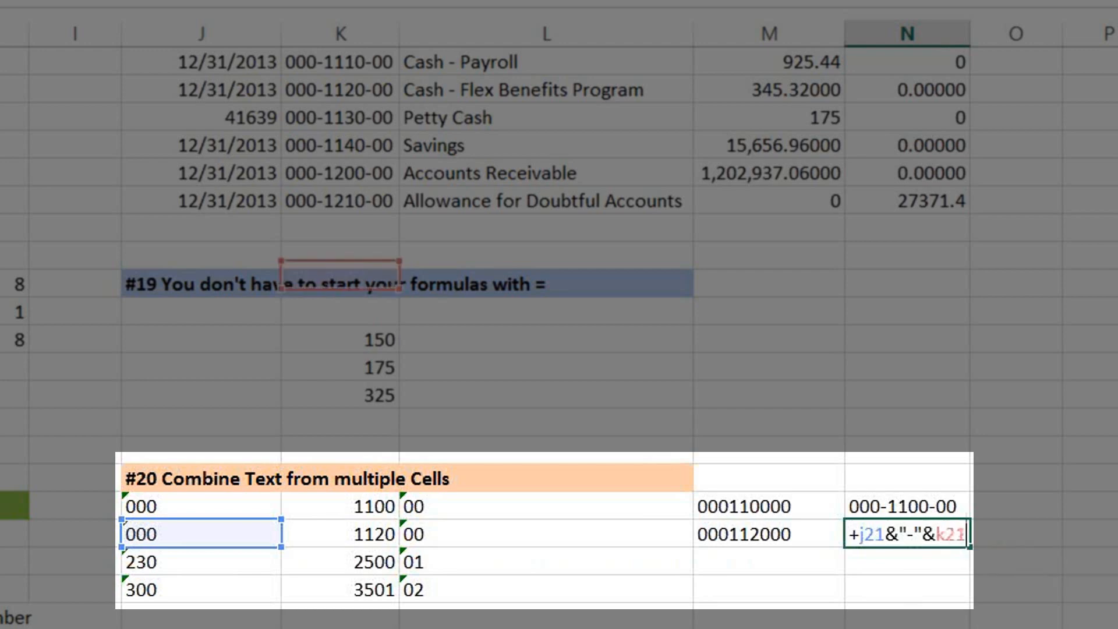
{"action": "type", "text": "&\"-\""}
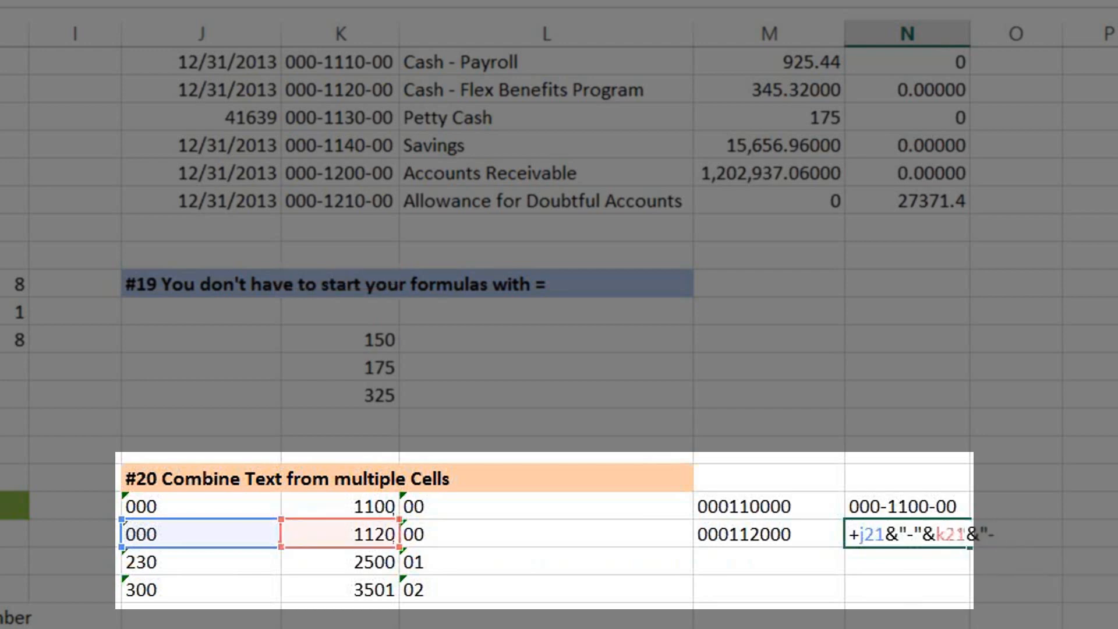
{"action": "type", "text": "&l21"}
{"action": "key", "text": "Return"}
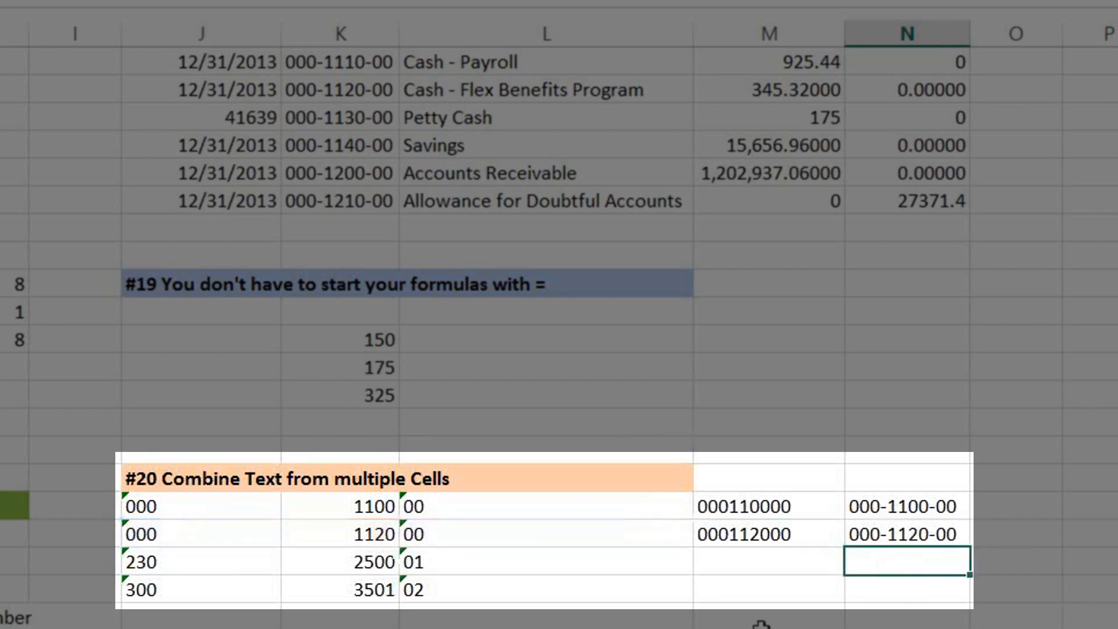
Fill the combining formulas in M21:N21 down through row 23
{"action": "left_click", "coordinate": [764, 533]}
{"action": "left_click_drag", "start_coordinate": [804, 547], "coordinate": [928, 534]}
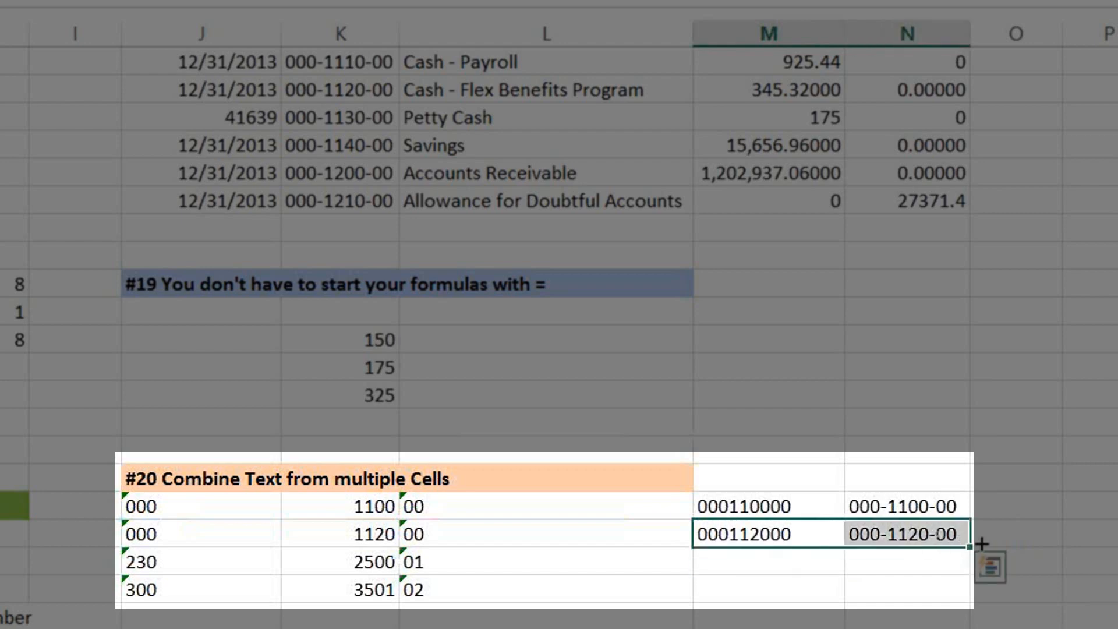
{"action": "left_click_drag", "start_coordinate": [968, 548], "coordinate": [957, 600]}
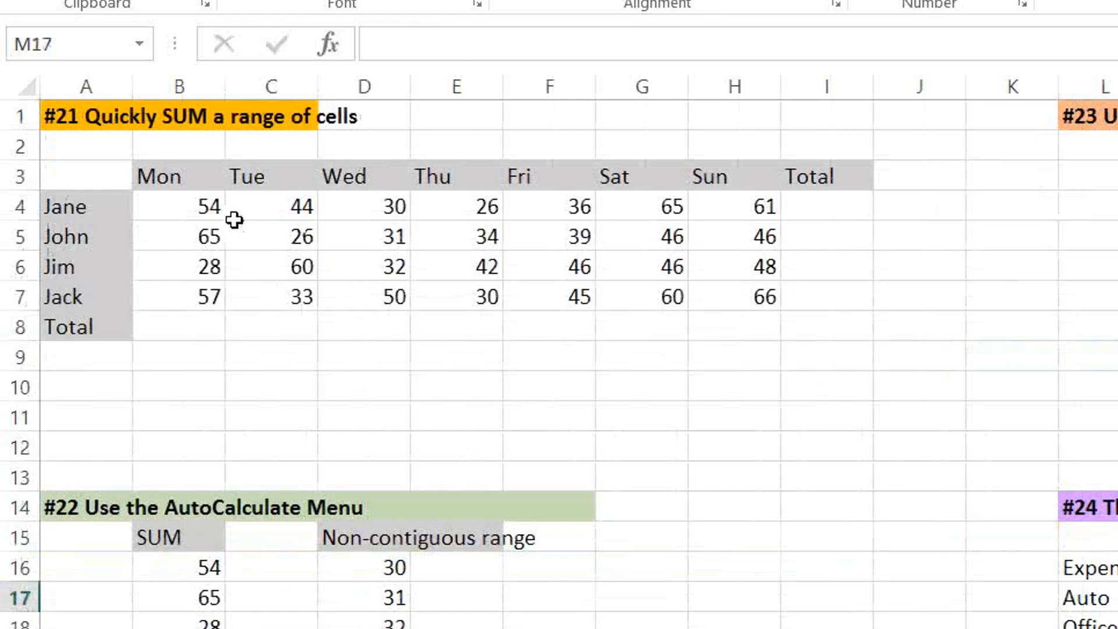
In the #21 example, add row and column totals to the daily figures by applying AutoSum to B4:I8
{"action": "left_click_drag", "start_coordinate": [821, 212], "coordinate": [830, 332]}
{"action": "left_click_drag", "start_coordinate": [204, 329], "coordinate": [796, 329]}
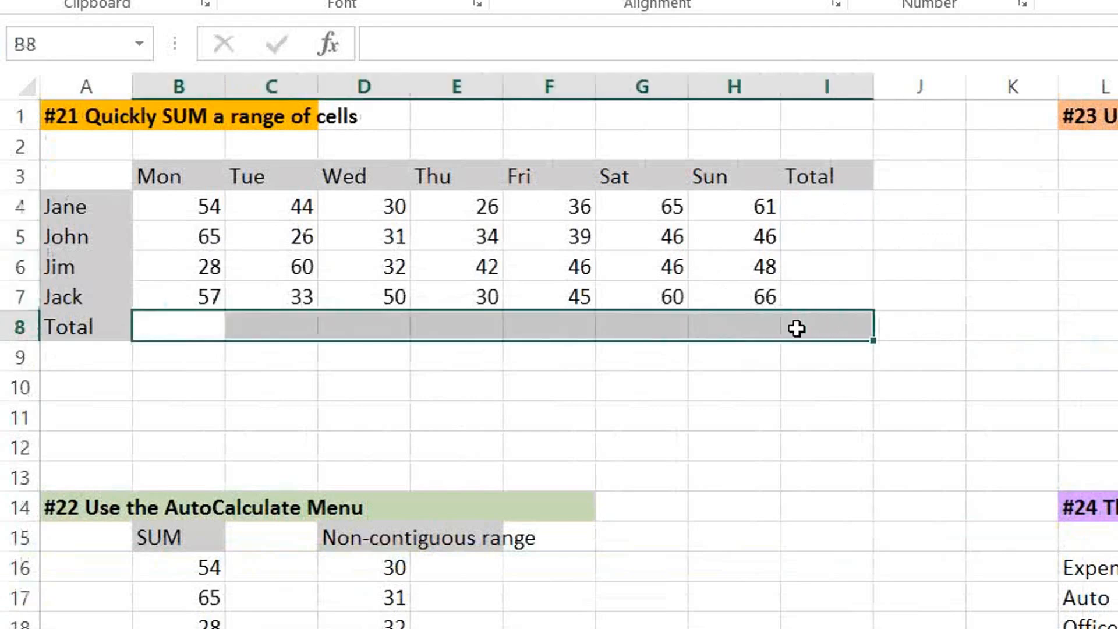
{"action": "left_click", "coordinate": [183, 206]}
{"action": "left_click_drag", "start_coordinate": [183, 206], "coordinate": [818, 325]}
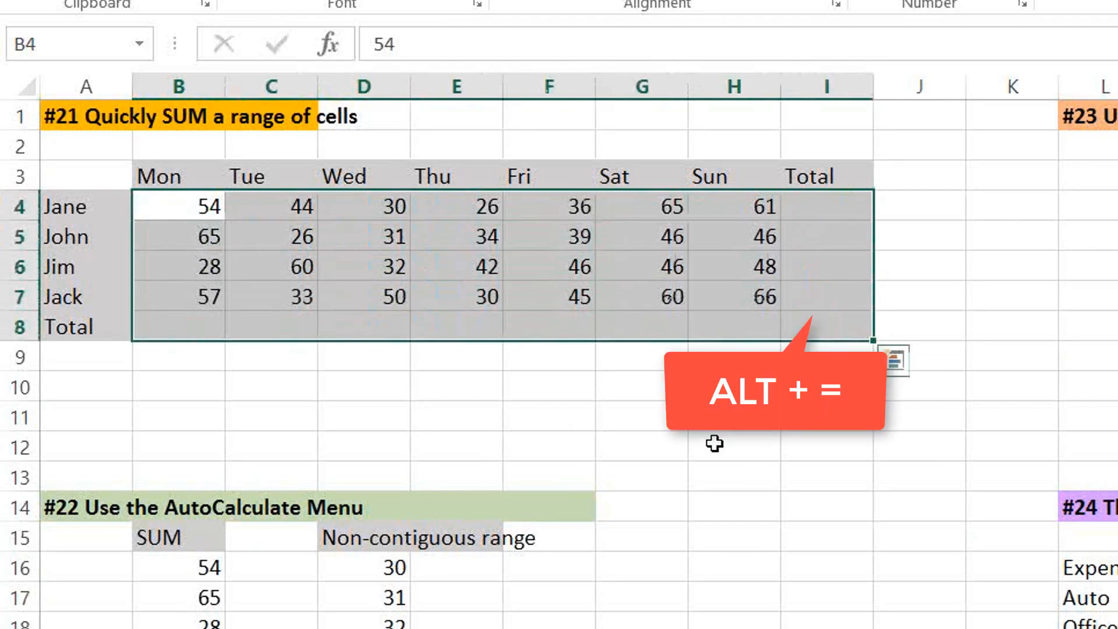
{"action": "key", "text": "alt+equal"}
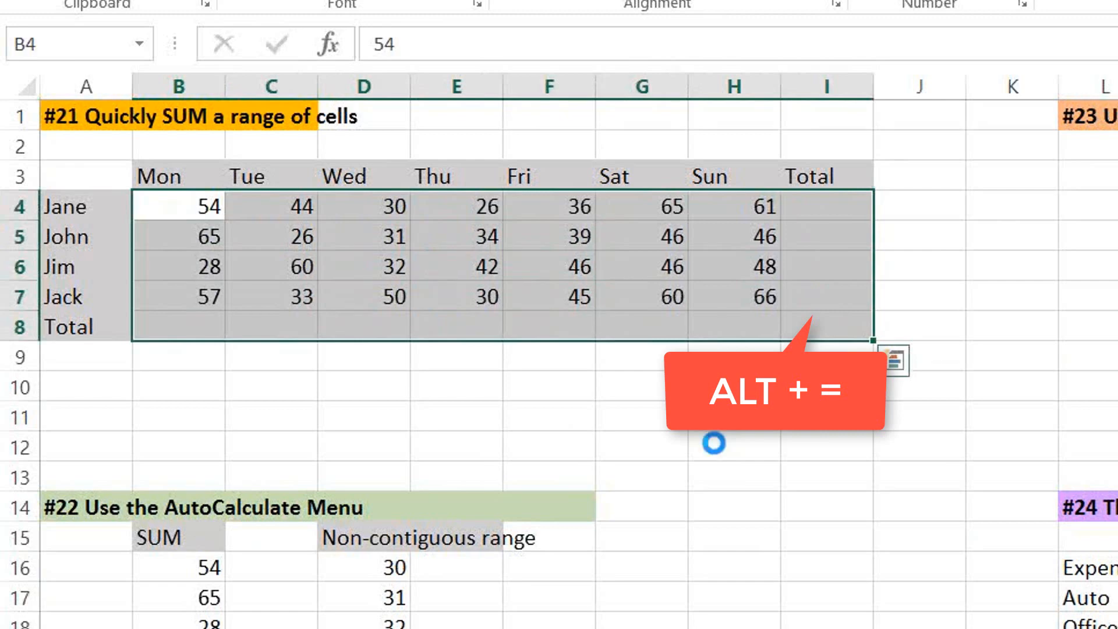
{"action": "key", "text": "Return"}
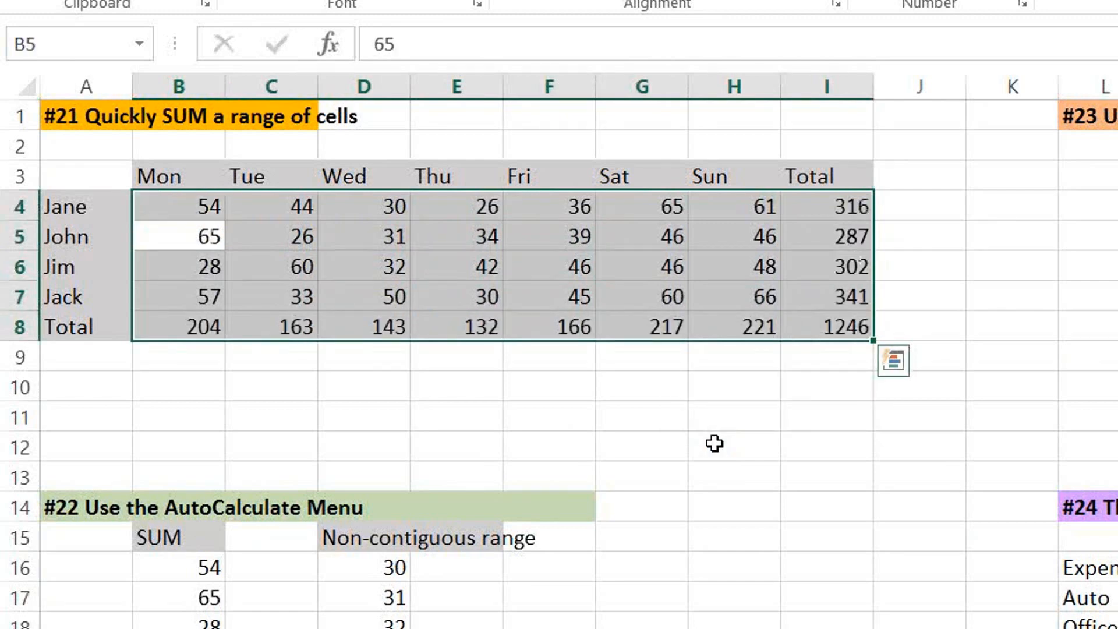
{"action": "left_click", "coordinate": [714, 445]}
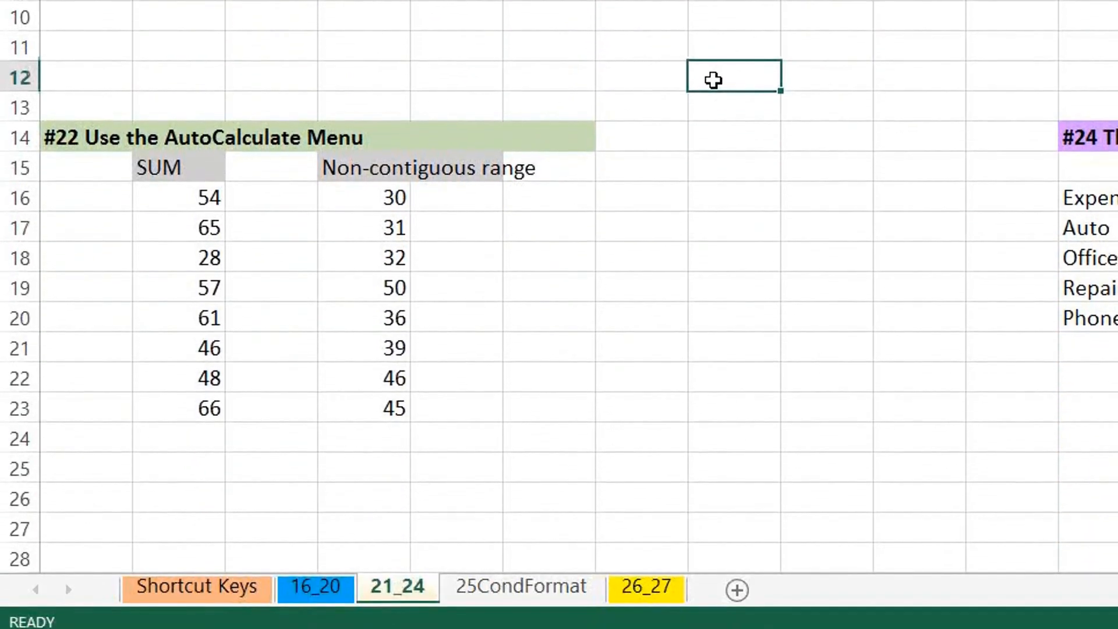
In the #22 example, examine AutoCalculate results for B16:B23 and for non-contiguous cells D16, D19 and D22, and view the available status bar calculations
{"action": "left_click", "coordinate": [195, 196]}
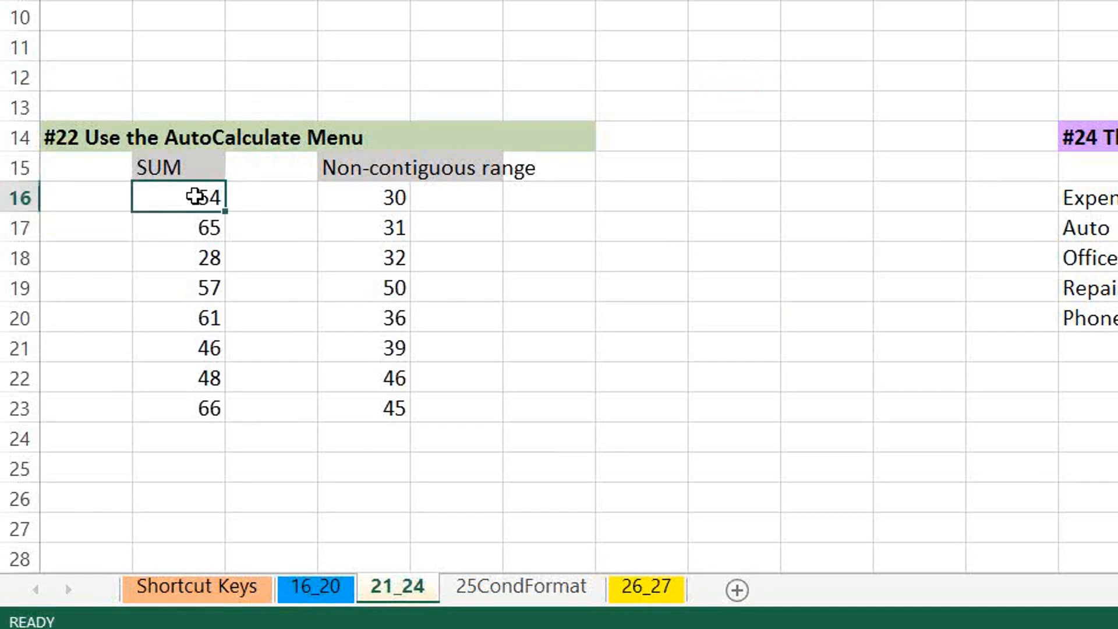
{"action": "left_click_drag", "start_coordinate": [195, 197], "coordinate": [217, 404]}
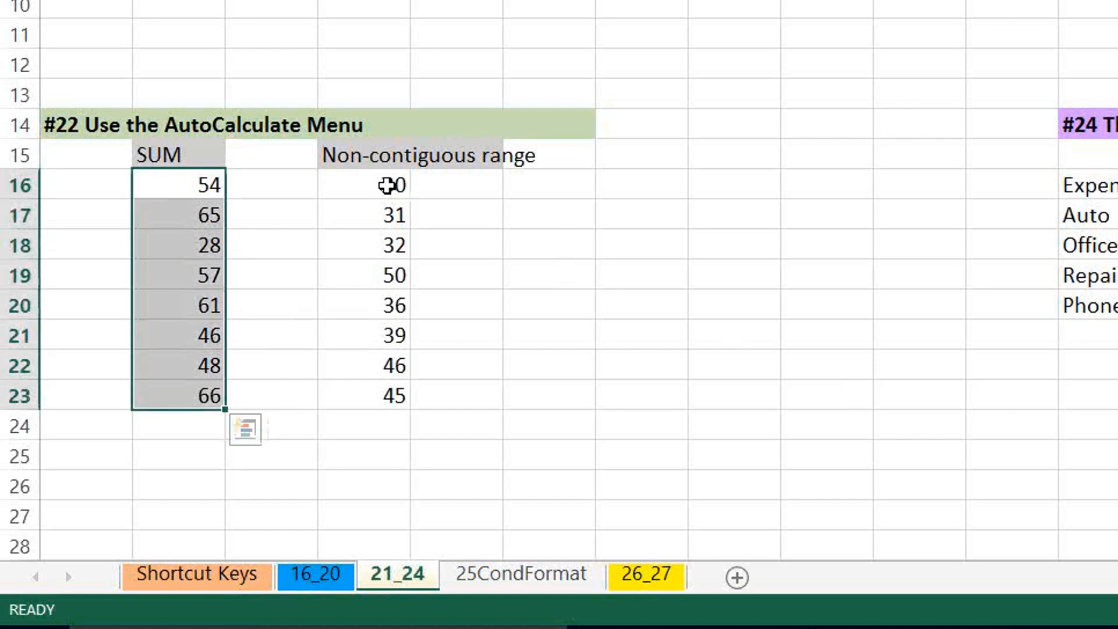
{"action": "left_click", "coordinate": [387, 185]}
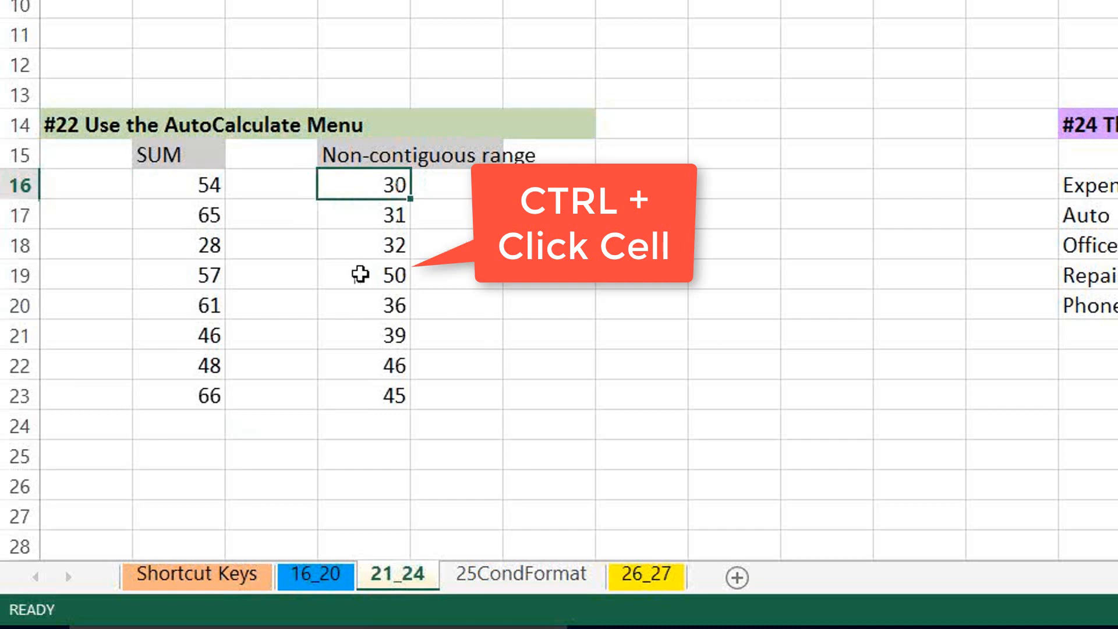
{"action": "left_click", "coordinate": [361, 274], "text": "ctrl"}
{"action": "left_click", "coordinate": [358, 364], "text": "ctrl"}
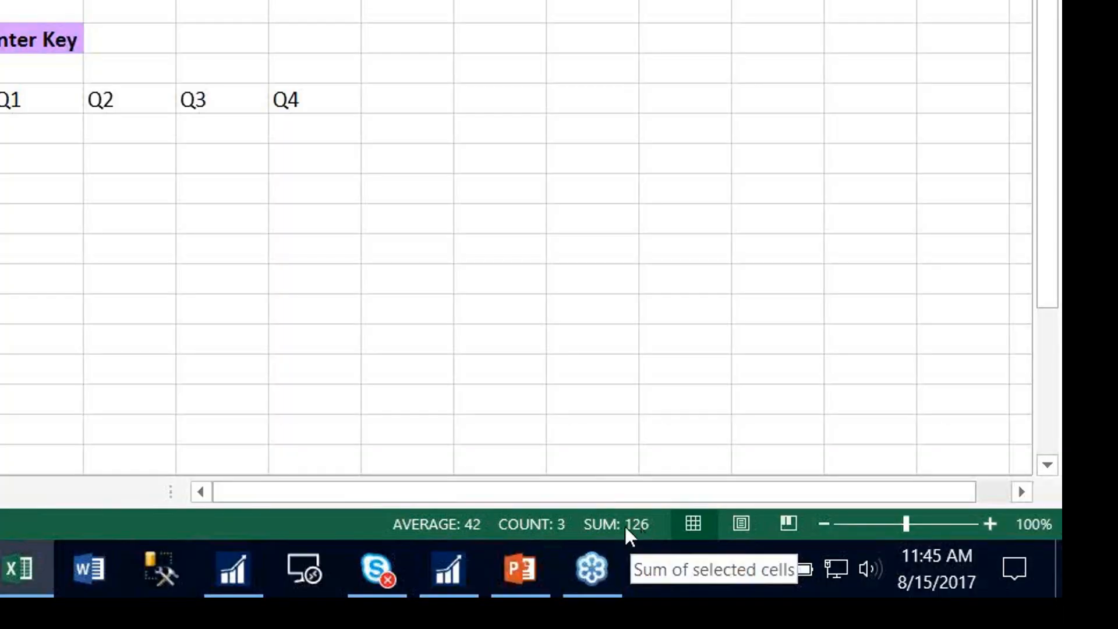
{"action": "right_click", "coordinate": [367, 518]}
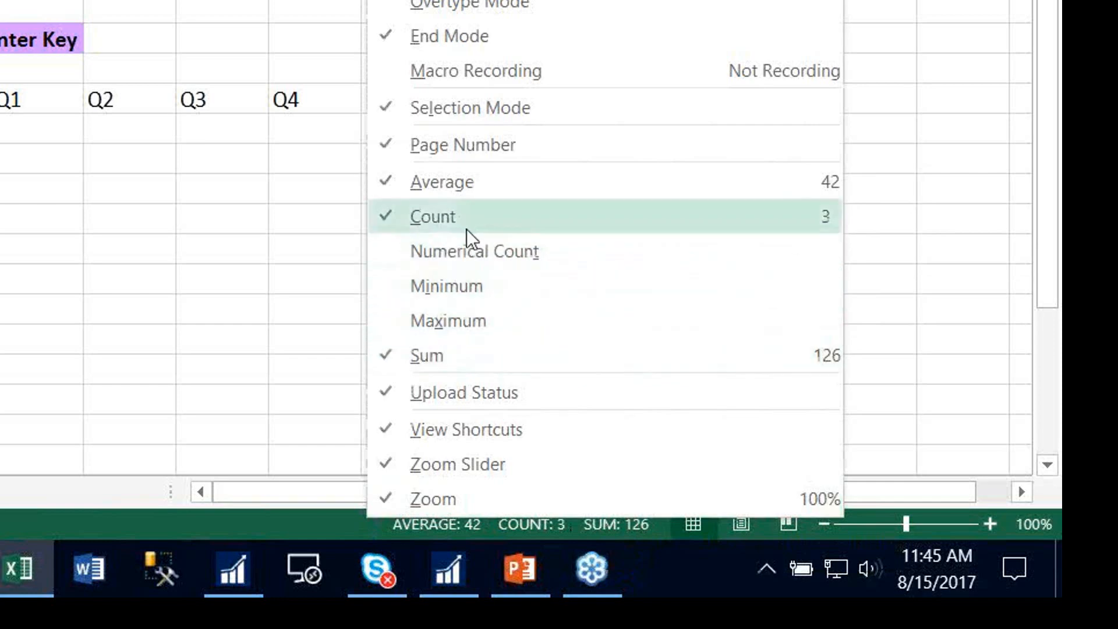
{"action": "key", "text": "Escape"}
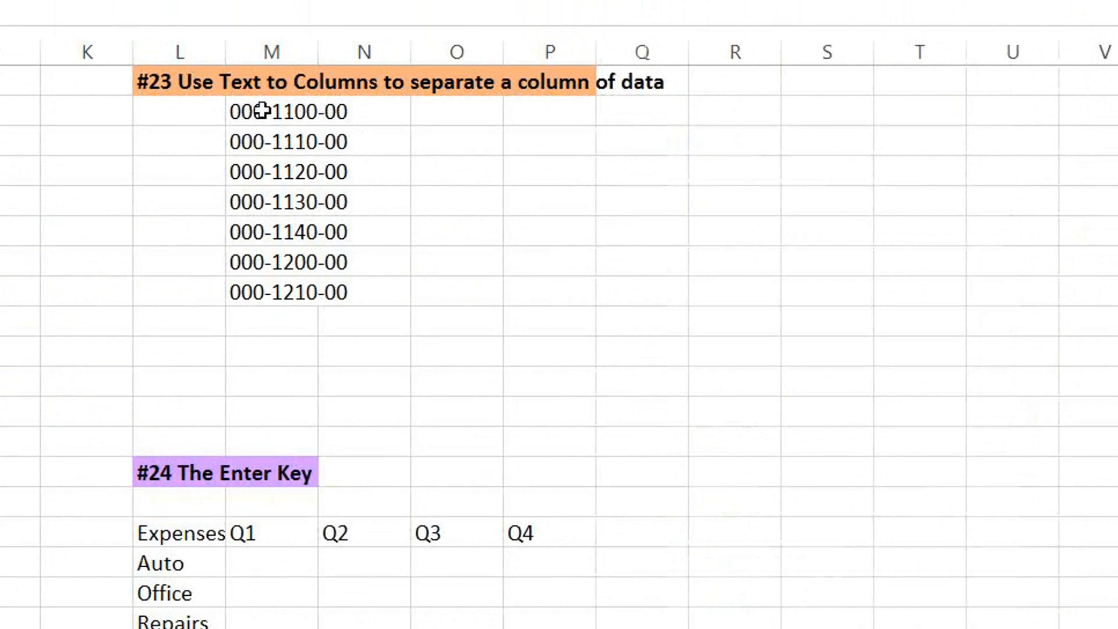
Try to split the account numbers in M2:M8 with Text to Columns, using a hyphen delimiter, General column format and destination $M$2
{"action": "left_click", "coordinate": [287, 112]}
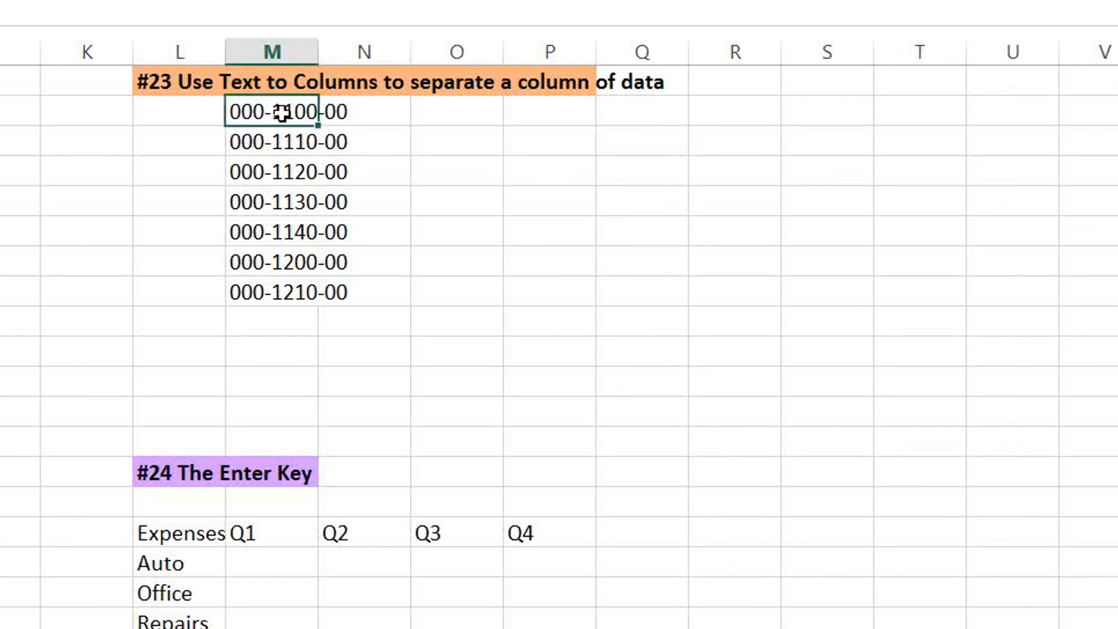
{"action": "left_click_drag", "start_coordinate": [273, 112], "coordinate": [276, 298]}
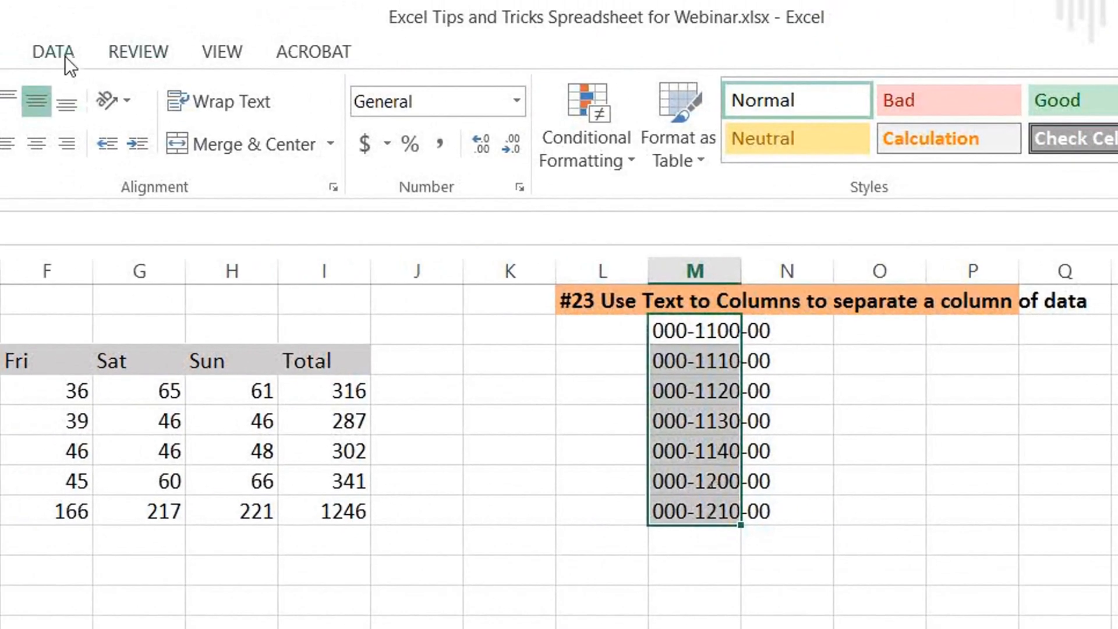
{"action": "left_click", "coordinate": [67, 54]}
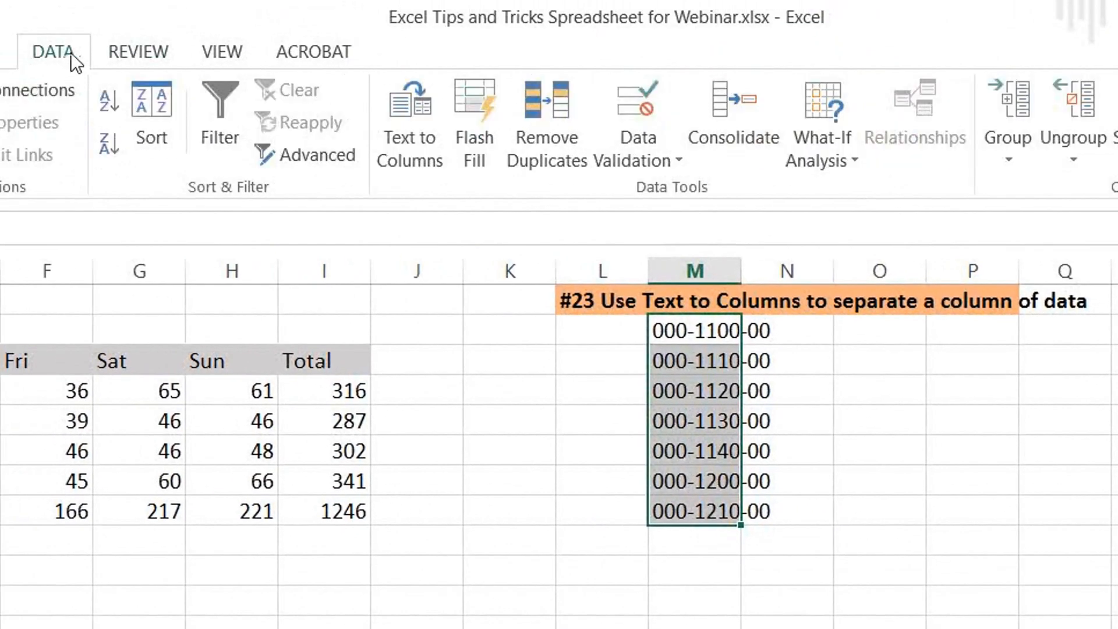
{"action": "left_click", "coordinate": [401, 120]}
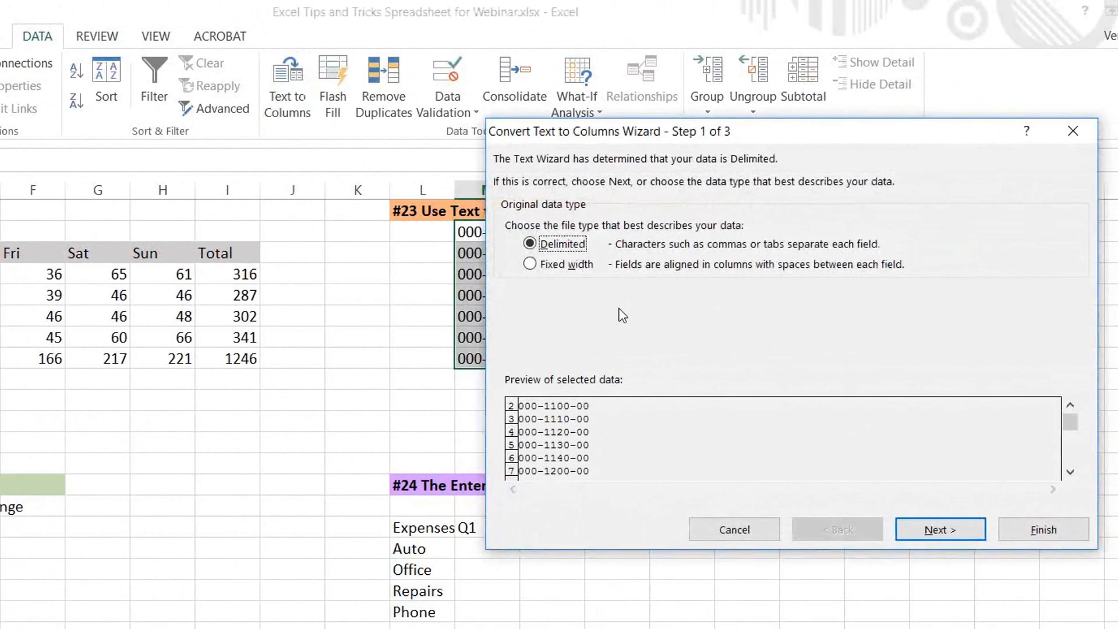
{"action": "left_click", "coordinate": [938, 529]}
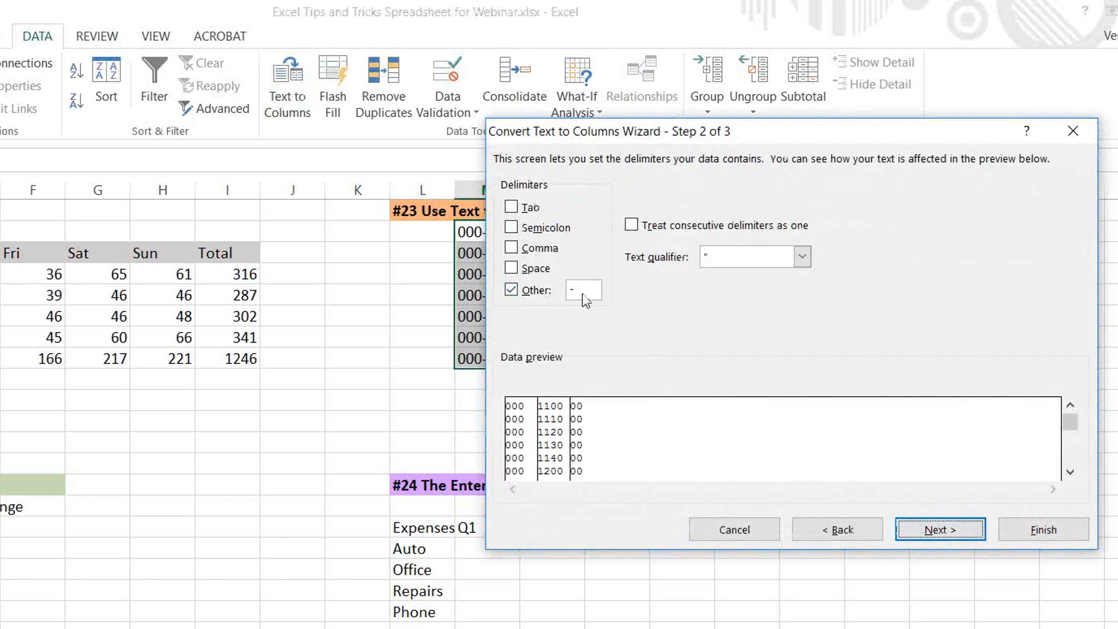
{"action": "left_click", "coordinate": [931, 530]}
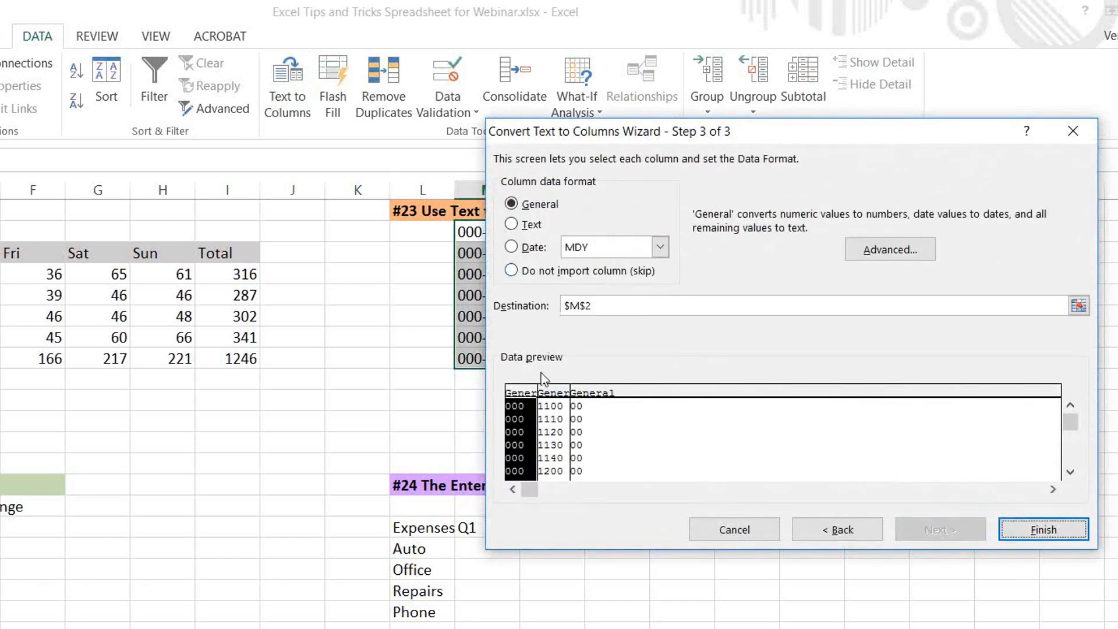
{"action": "left_click", "coordinate": [558, 395]}
{"action": "left_click", "coordinate": [589, 390], "text": "shift"}
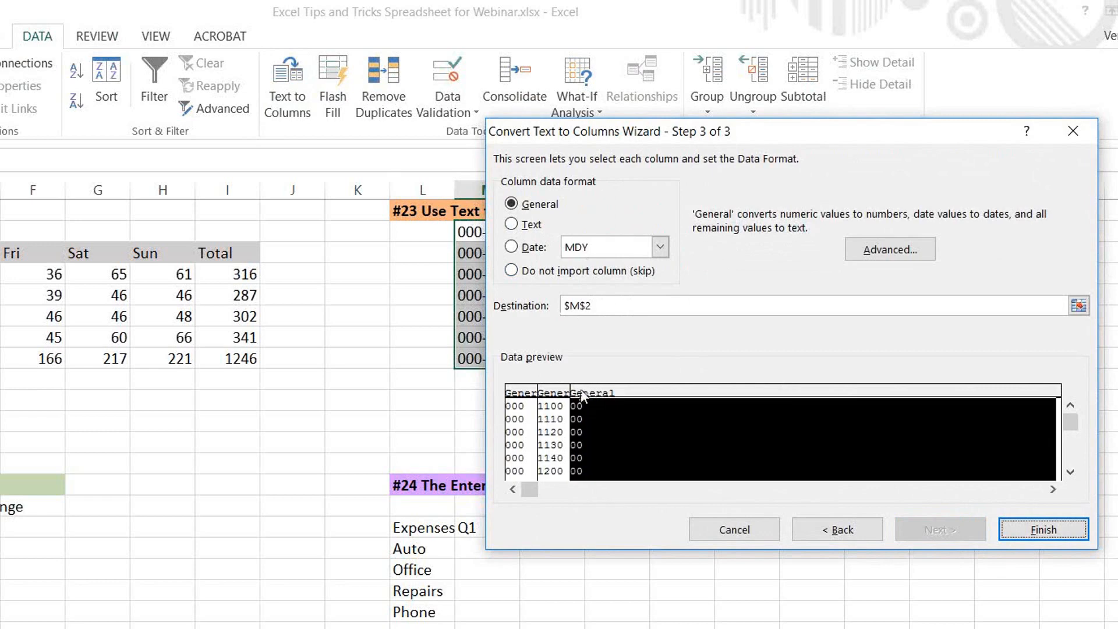
{"action": "left_click", "coordinate": [553, 395]}
{"action": "left_click", "coordinate": [533, 394]}
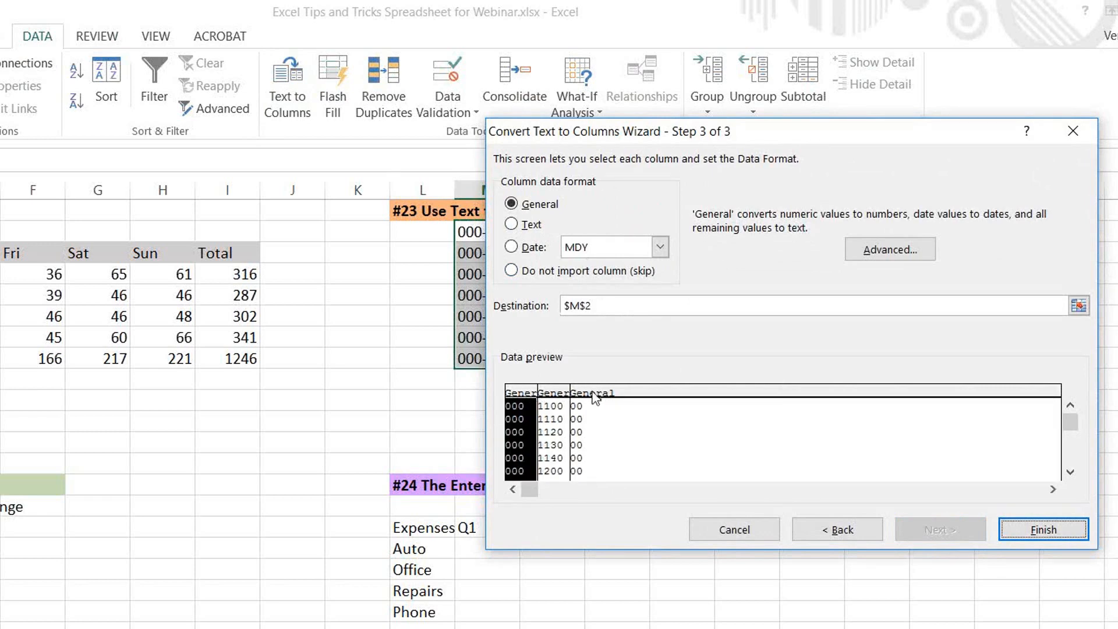
{"action": "left_click", "coordinate": [557, 396]}
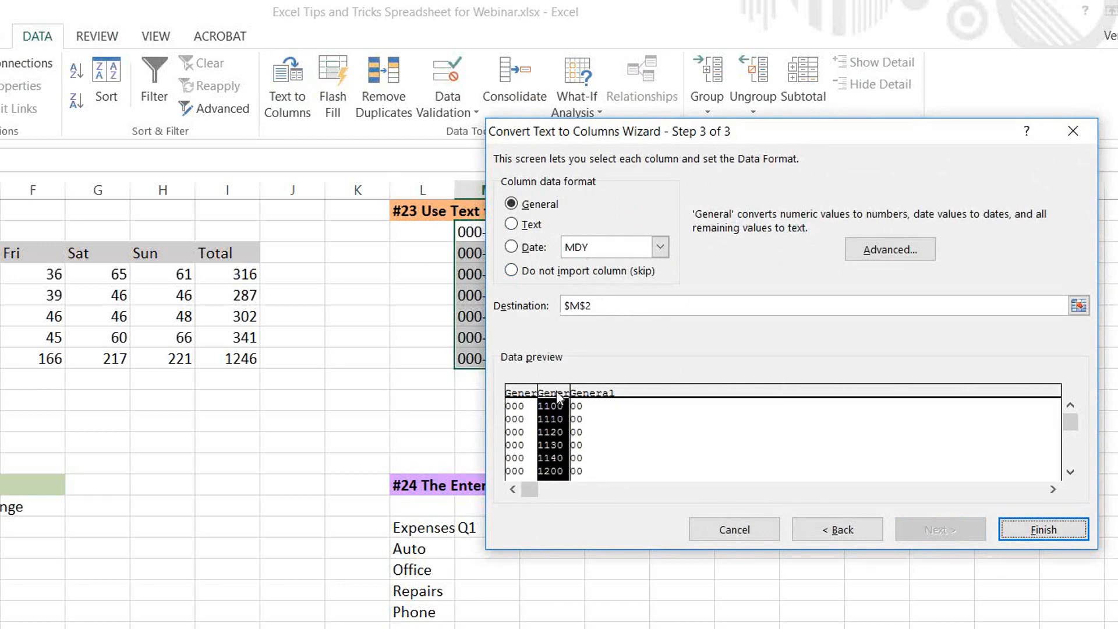
{"action": "left_click", "coordinate": [1043, 530]}
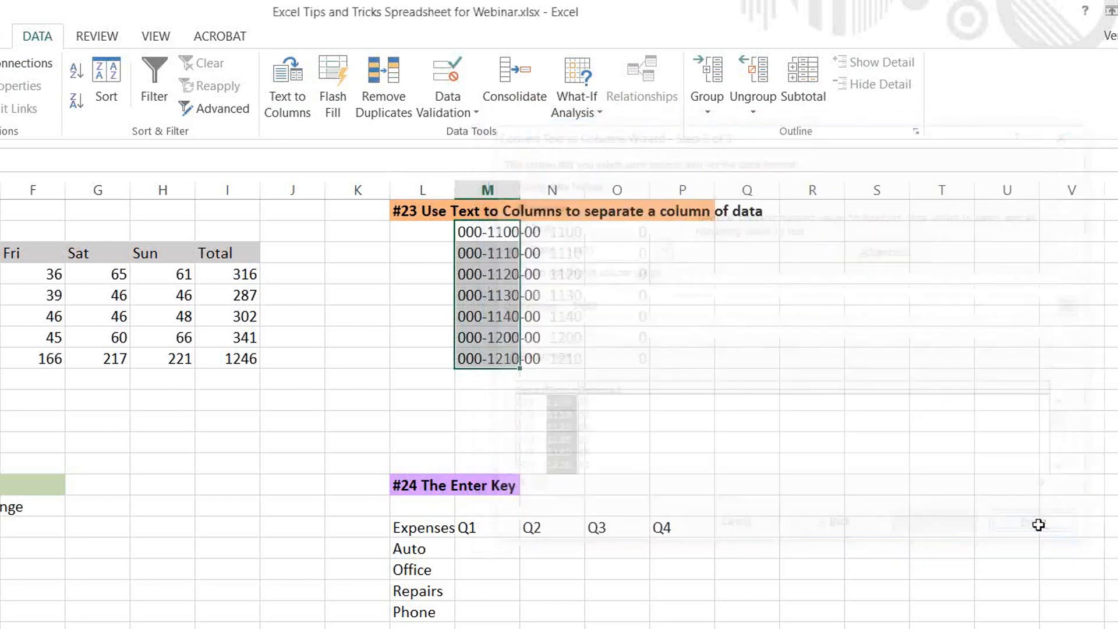
Undo the Text to Columns split of the account numbers
{"action": "left_click", "coordinate": [641, 396]}
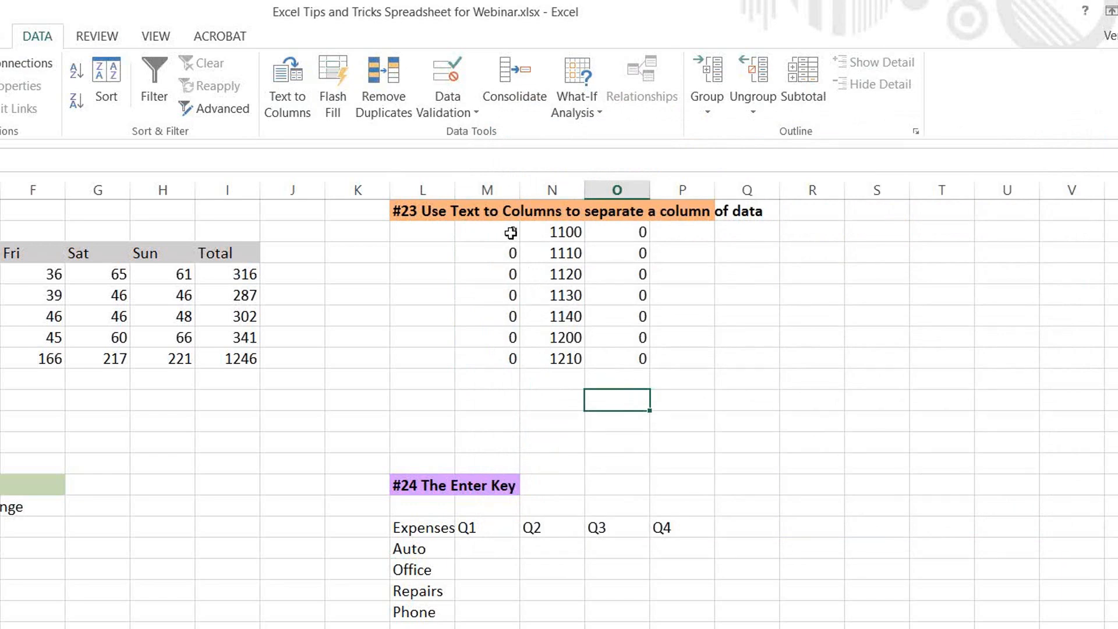
{"action": "key", "text": "ctrl+z"}
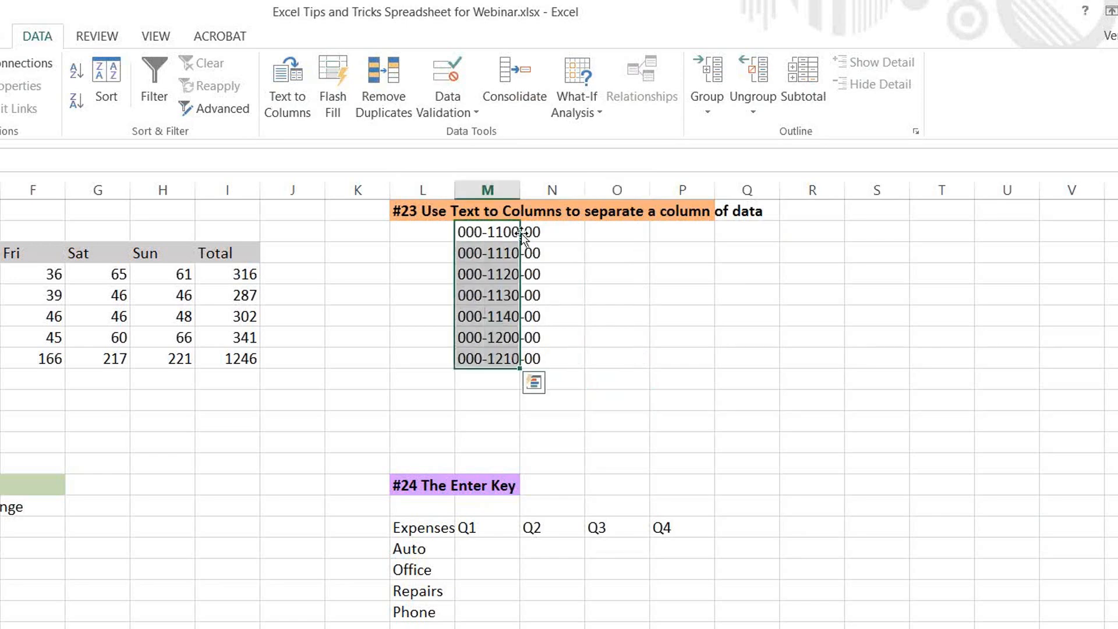
{"action": "left_click", "coordinate": [559, 250]}
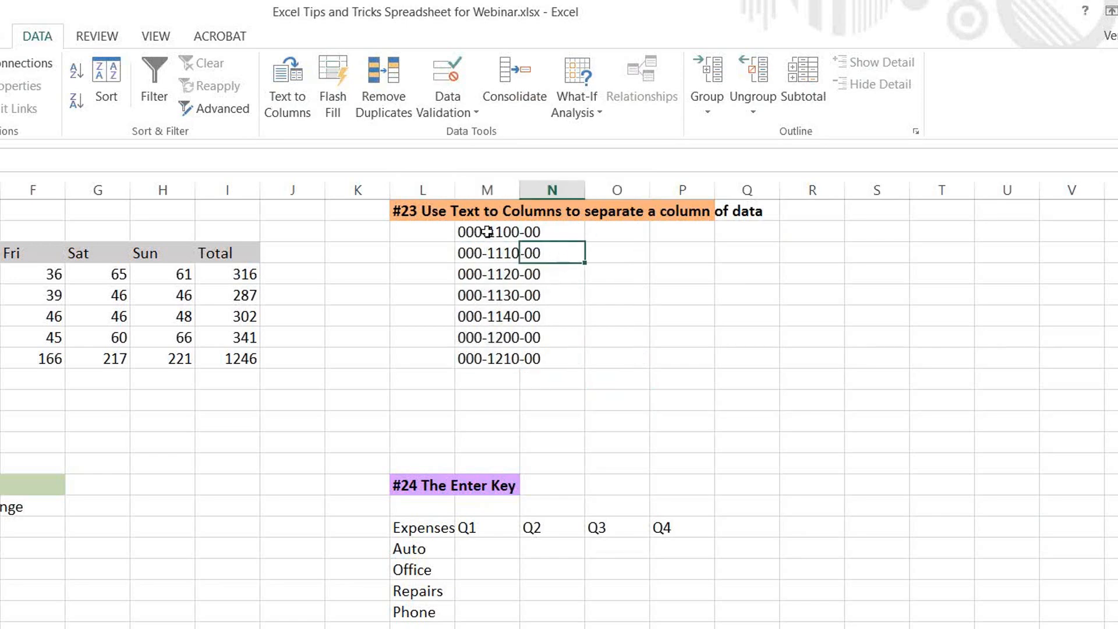
{"action": "left_click_drag", "start_coordinate": [486, 232], "coordinate": [485, 353]}
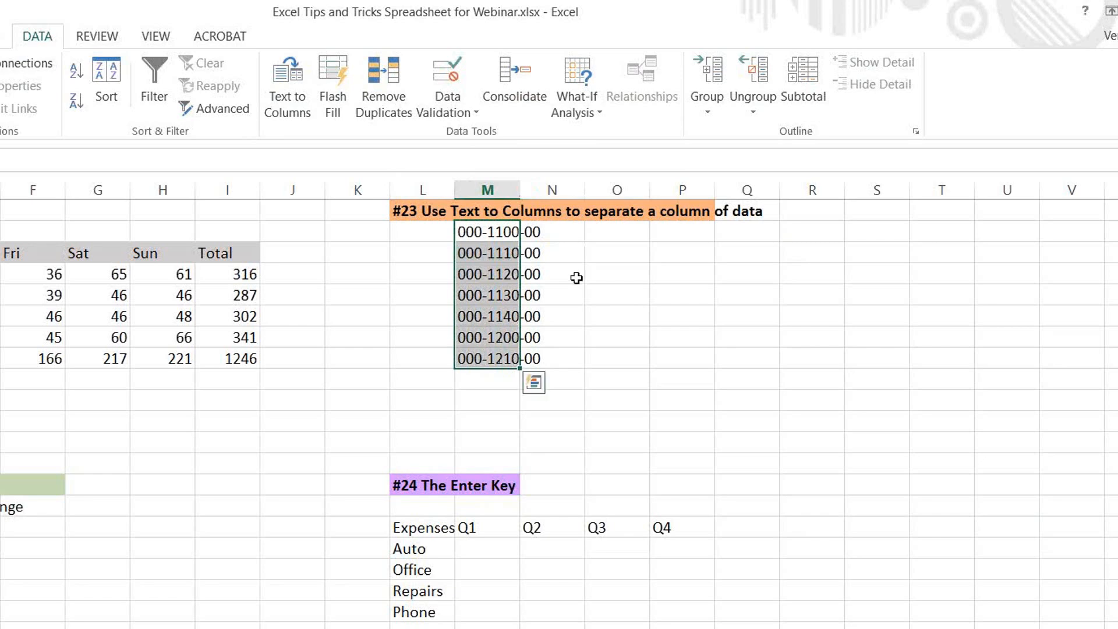
{"action": "left_click_drag", "start_coordinate": [615, 236], "coordinate": [610, 273]}
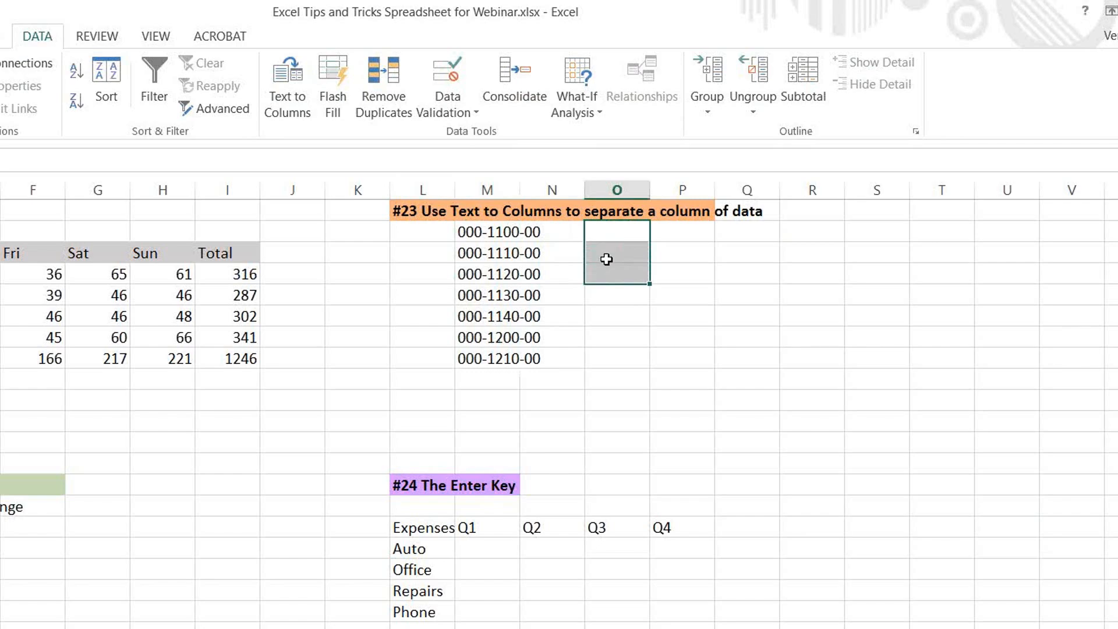
{"action": "left_click_drag", "start_coordinate": [490, 236], "coordinate": [478, 359]}
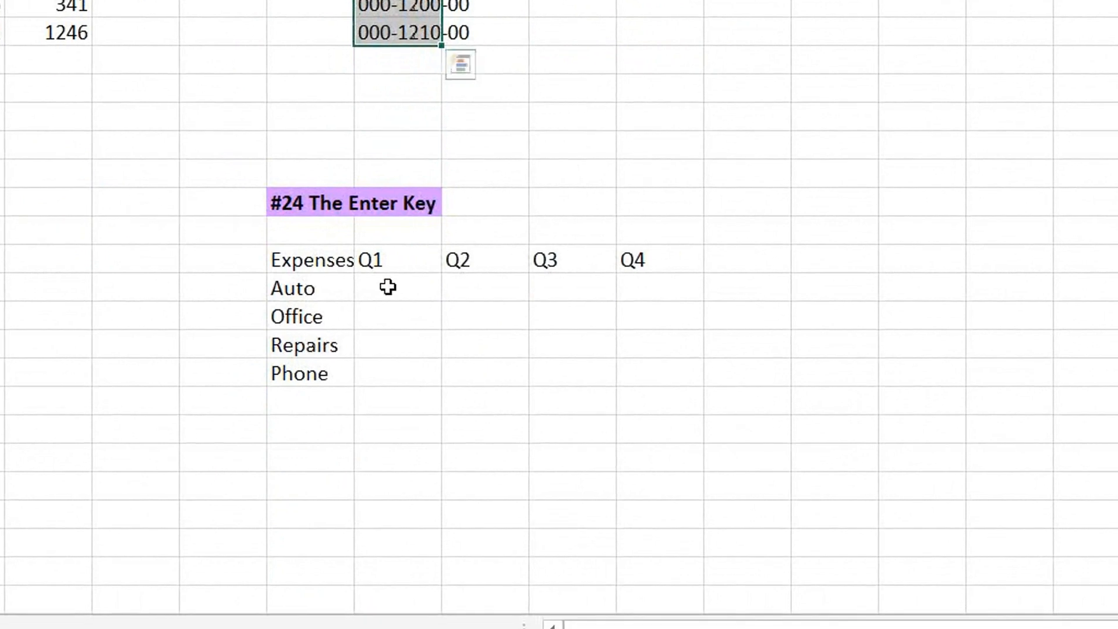
{"action": "left_click", "coordinate": [388, 286]}
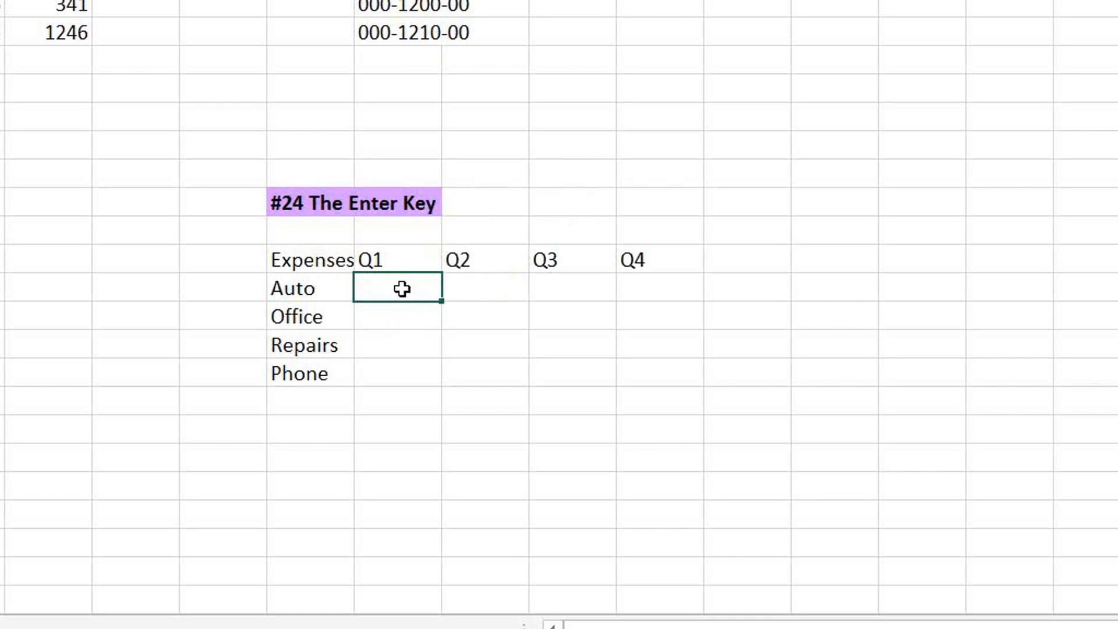
{"action": "mouse_move", "coordinate": [419, 287]}
{"action": "left_mouse_down"}
{"action": "mouse_move", "coordinate": [643, 304]}
{"action": "mouse_move", "coordinate": [641, 383]}
{"action": "left_mouse_up"}
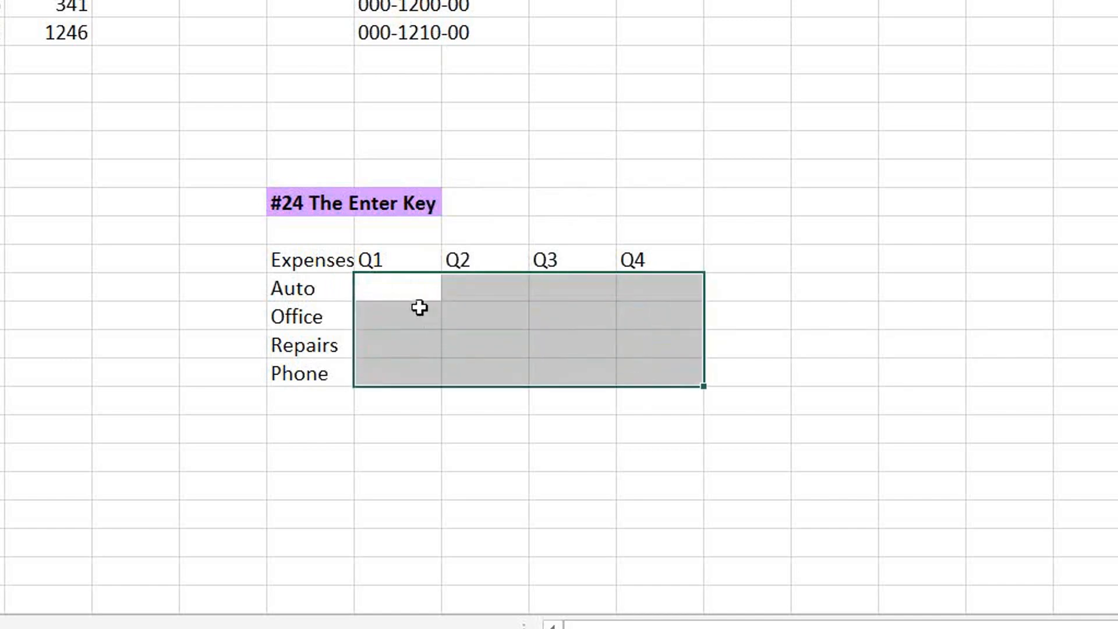
In the #24 expenses table, enter the Auto figures 25, 45, 45 and 50 for Q1 to Q4, ending in the Office row
{"action": "left_click", "coordinate": [397, 288]}
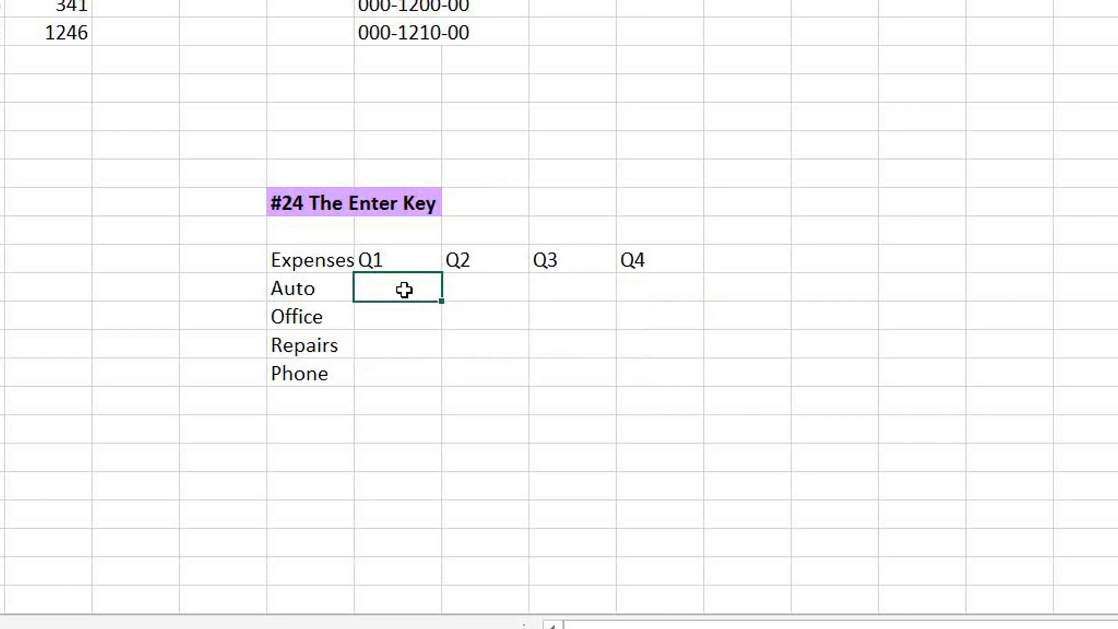
{"action": "type", "text": "25"}
{"action": "key", "text": "Tab"}
{"action": "type", "text": "45"}
{"action": "key", "text": "ctrl+Return"}
{"action": "key", "text": "Tab"}
{"action": "type", "text": "45"}
{"action": "key", "text": "Tab"}
{"action": "type", "text": "50"}
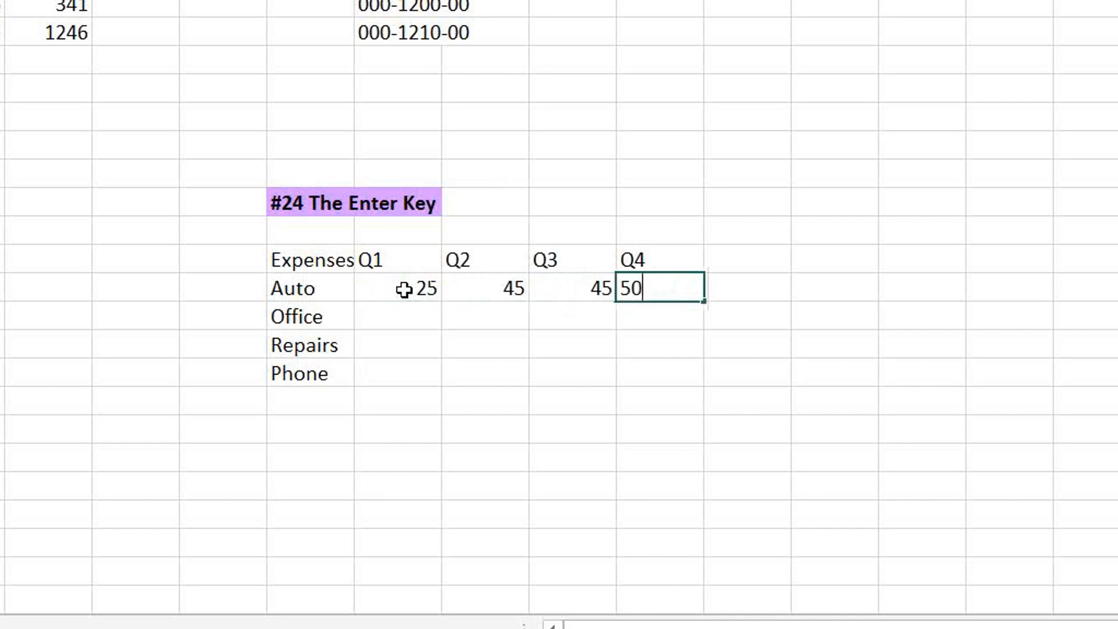
{"action": "key", "text": "Tab"}
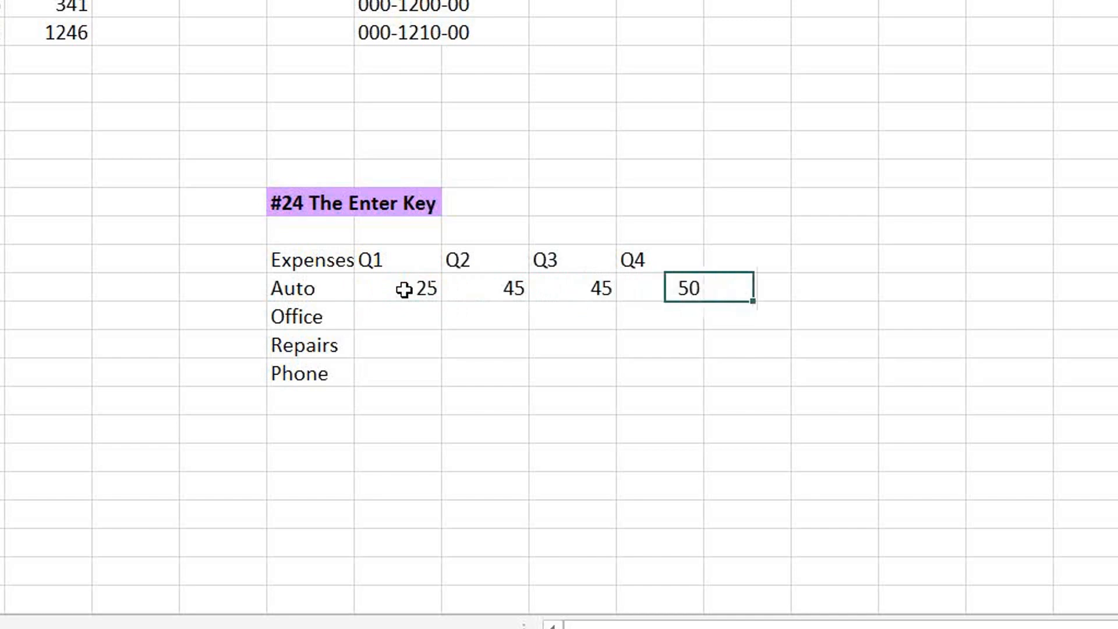
{"action": "key", "text": "Return"}
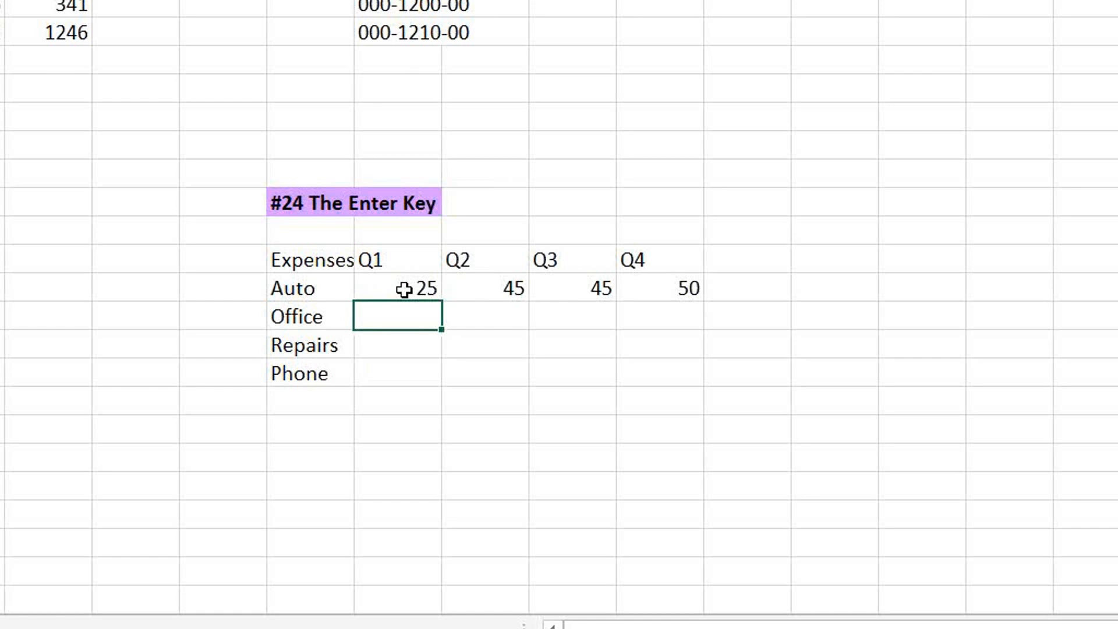
Enter the Office expense figures 53, 54, 54 and 53 for Q1 to Q4, ending in the Repairs row
{"action": "type", "text": "53"}
{"action": "key", "text": "Tab"}
{"action": "type", "text": "54"}
{"action": "key", "text": "Tab"}
{"action": "type", "text": "54"}
{"action": "key", "text": "Tab"}
{"action": "type", "text": "53"}
{"action": "key", "text": "Return"}
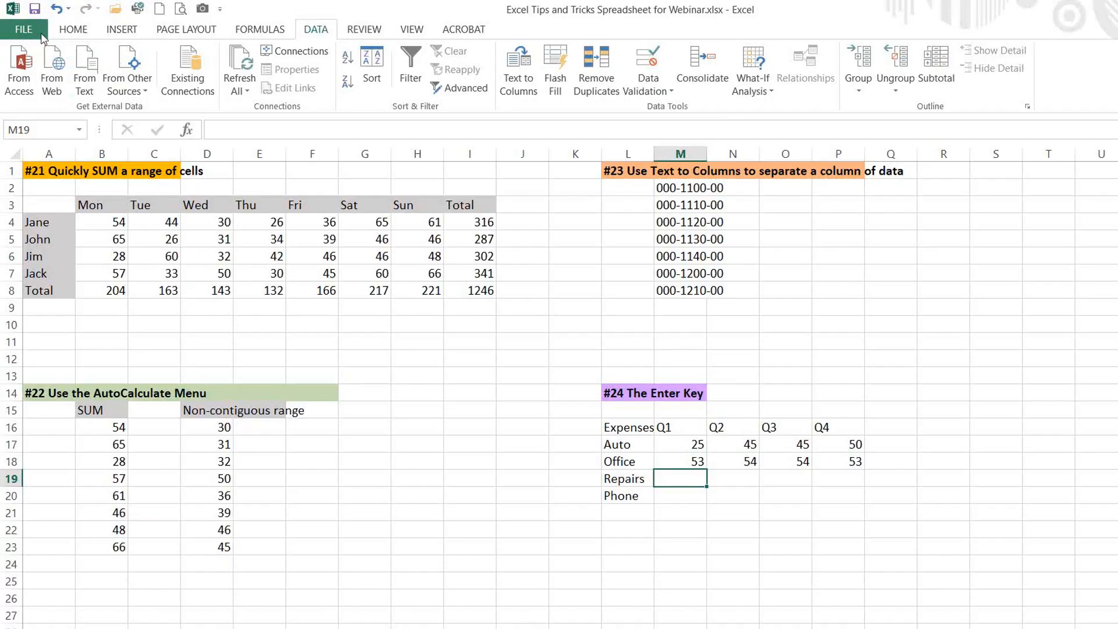
Review the Advanced editing options for which direction the selection moves after Enter, keep Down, and cancel the options dialog
{"action": "left_click", "coordinate": [27, 29]}
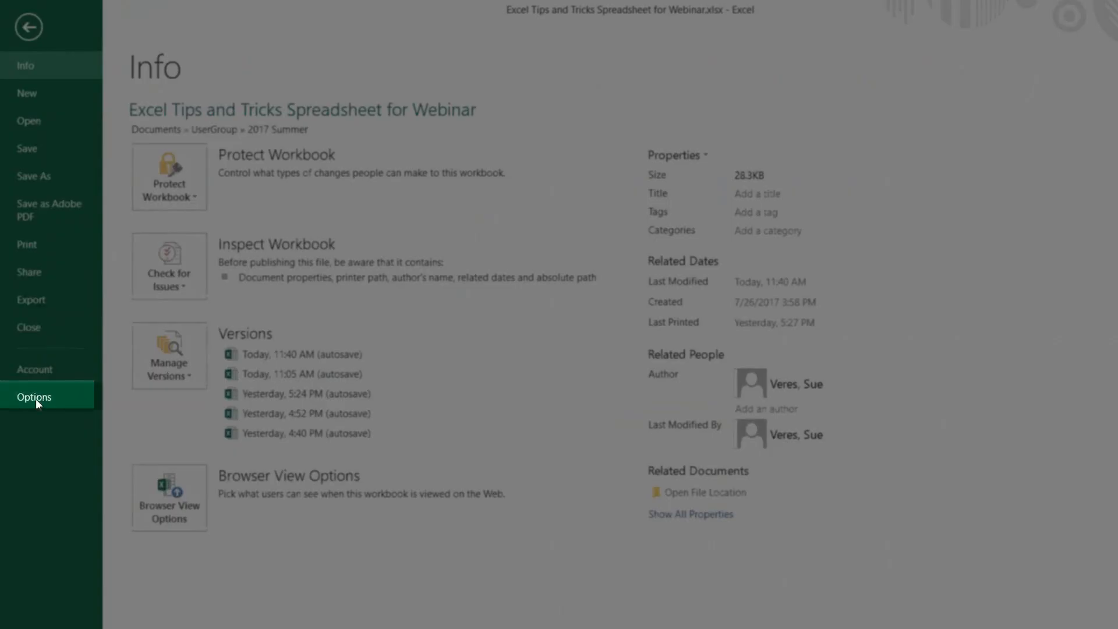
{"action": "left_click", "coordinate": [36, 398]}
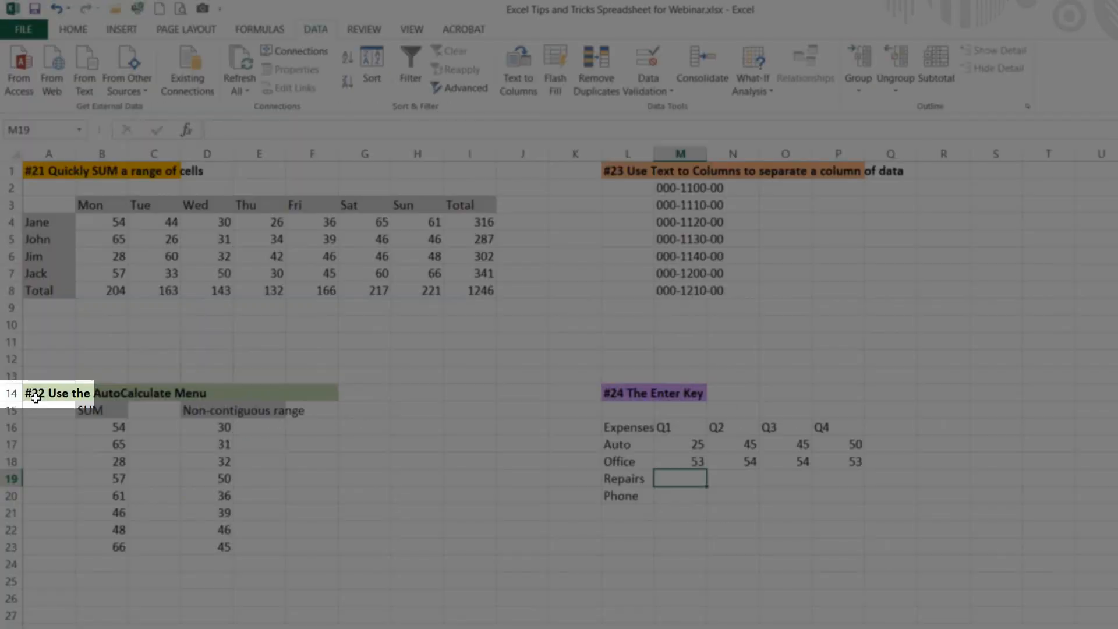
{"action": "left_click", "coordinate": [348, 213]}
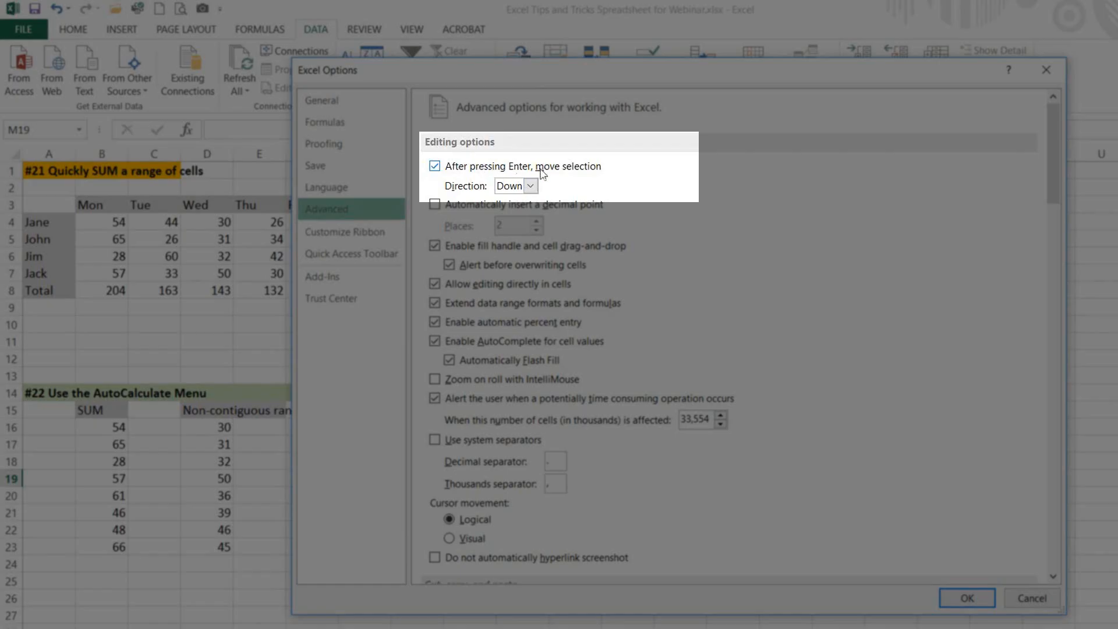
{"action": "left_click", "coordinate": [531, 186]}
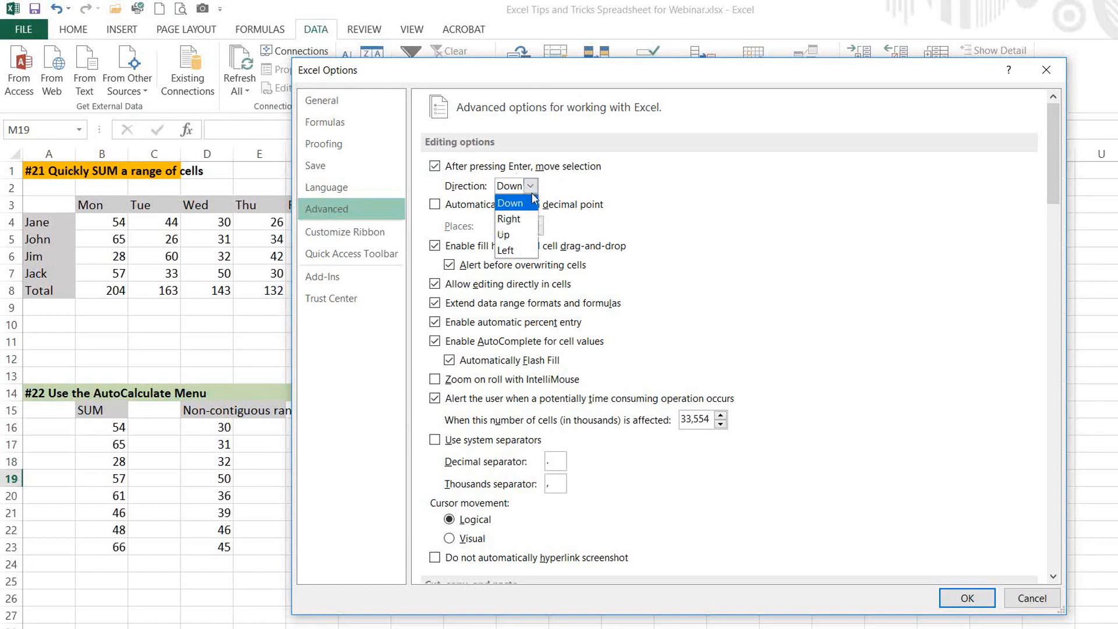
{"action": "left_click", "coordinate": [519, 203]}
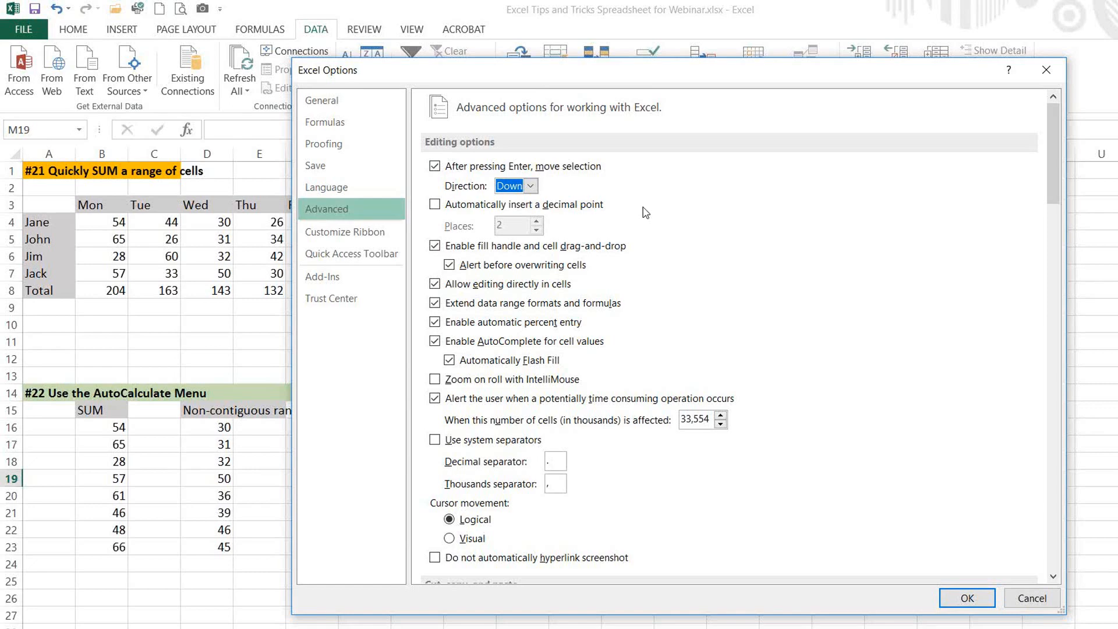
{"action": "left_click", "coordinate": [1029, 606]}
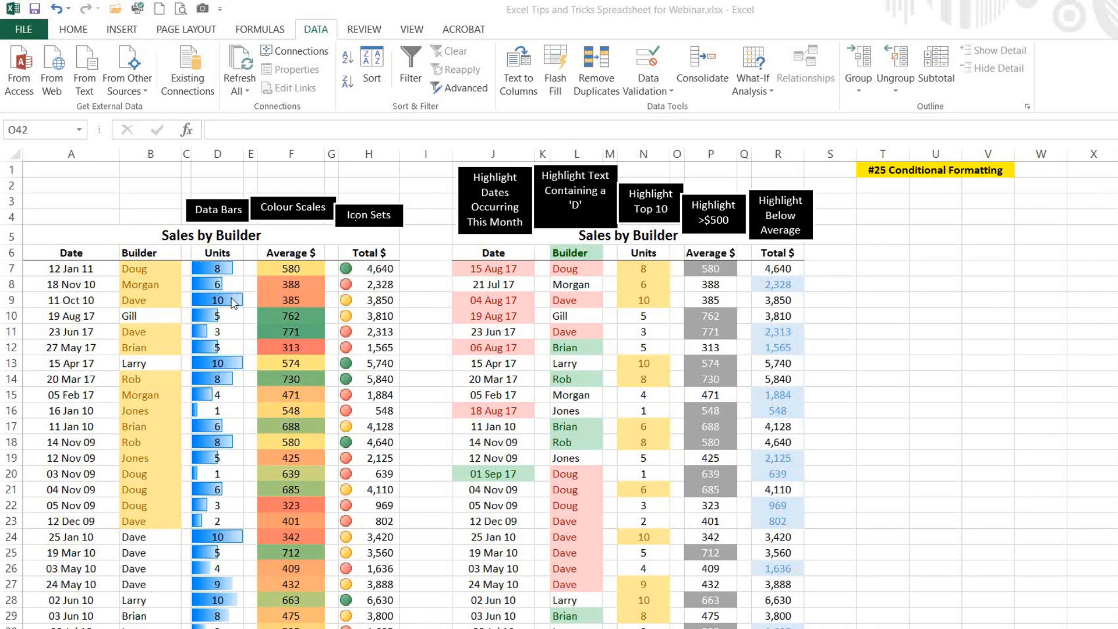
In the #25 example, preview the Green - Yellow - Red color scale on the Average $ cells F7:F29
{"action": "left_click", "coordinate": [280, 270]}
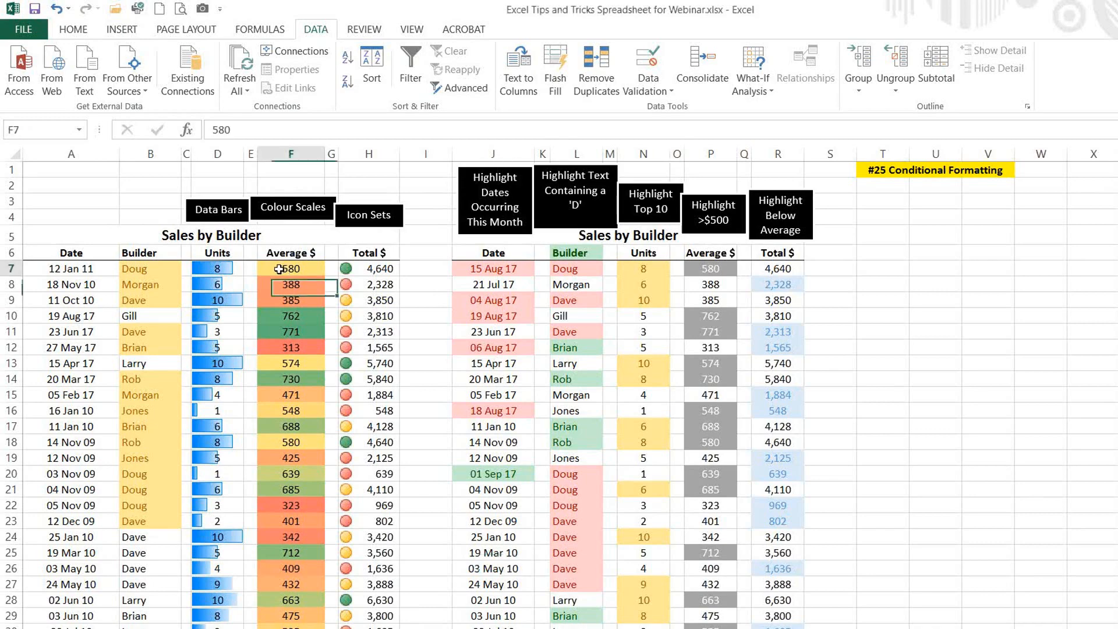
{"action": "left_click_drag", "start_coordinate": [278, 270], "coordinate": [292, 615]}
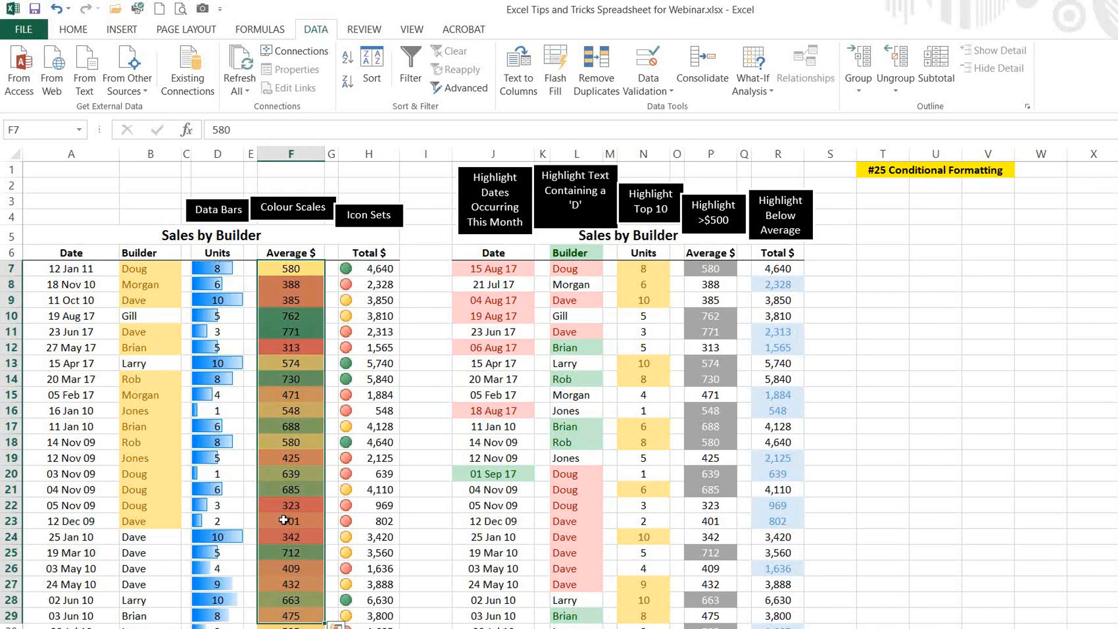
{"action": "left_click", "coordinate": [74, 27]}
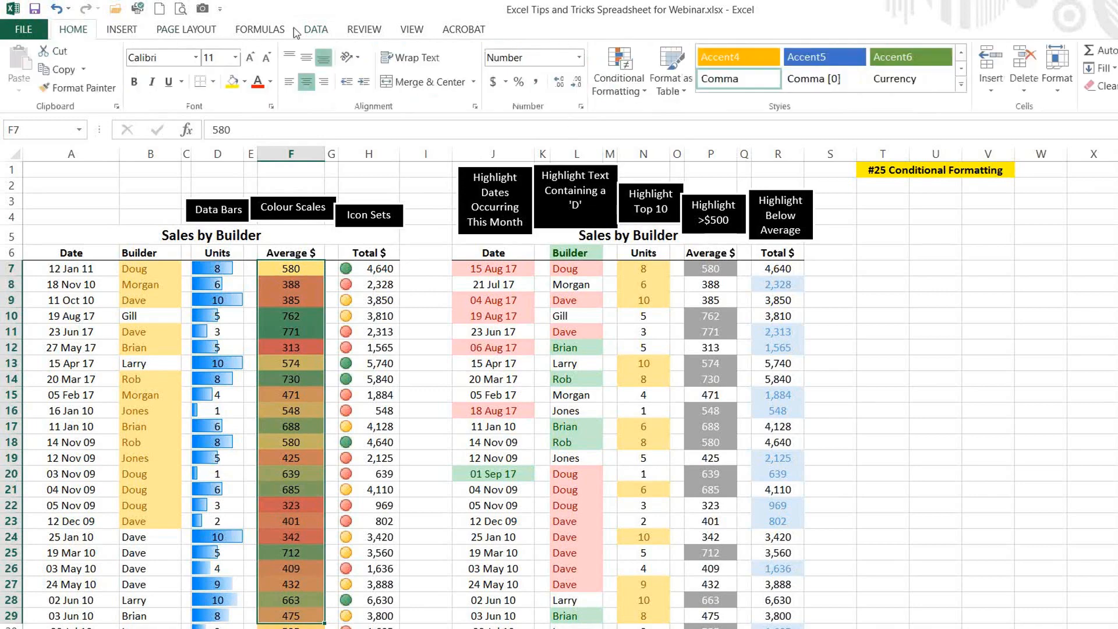
{"action": "left_click", "coordinate": [616, 85]}
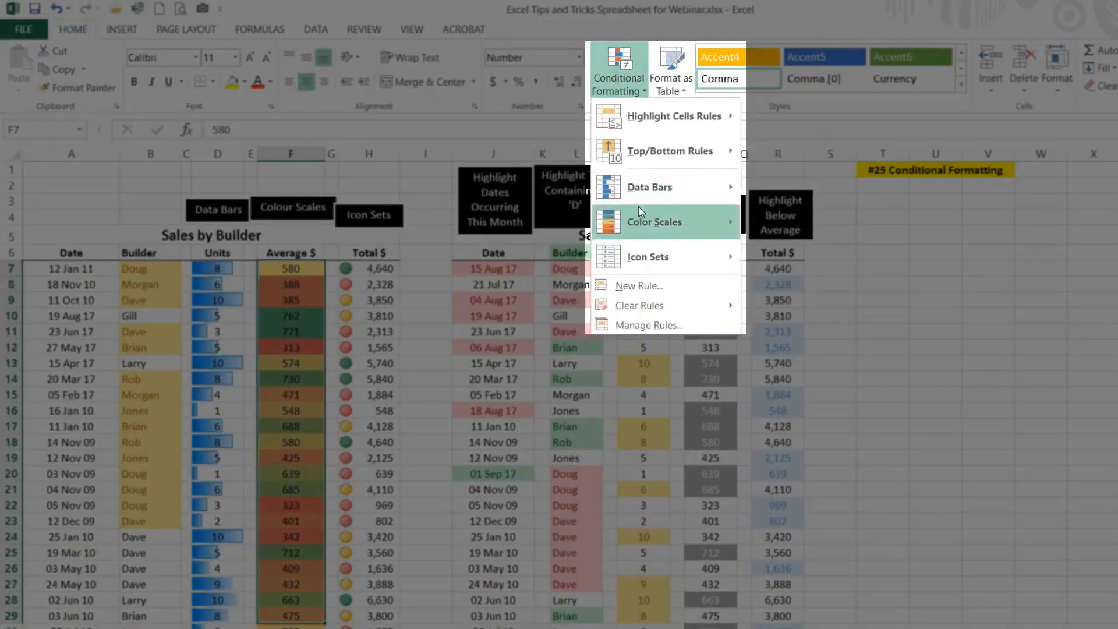
{"action": "mouse_move", "coordinate": [641, 224]}
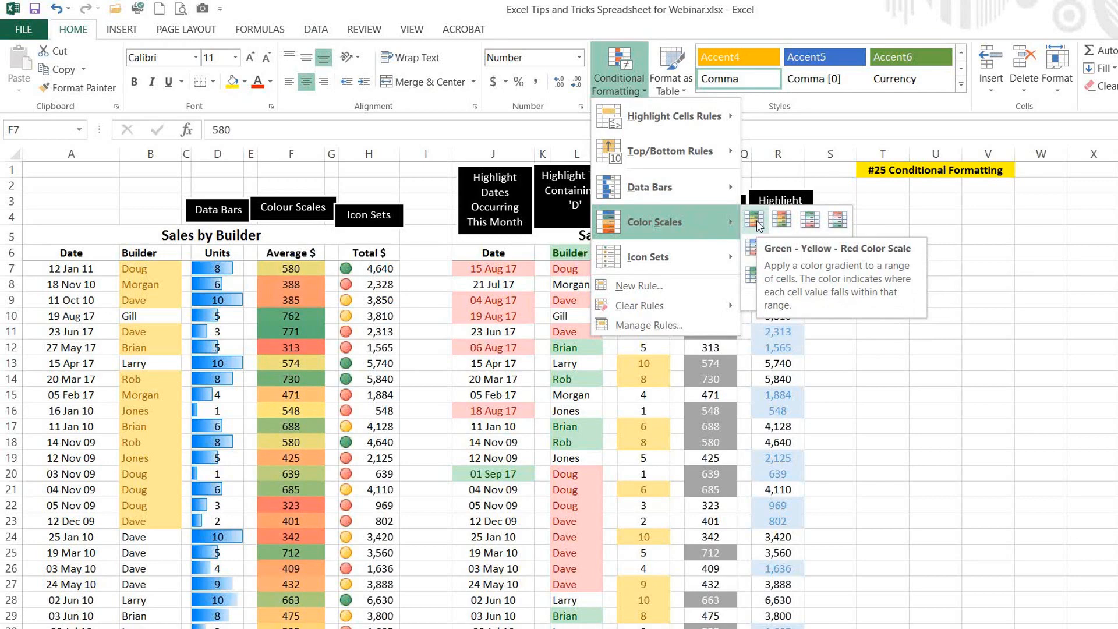
Preview the available conditional formatting icon sets on the Total $ cells H7:H29 without applying one
{"action": "left_click", "coordinate": [372, 271]}
{"action": "left_click_drag", "start_coordinate": [373, 271], "coordinate": [348, 618]}
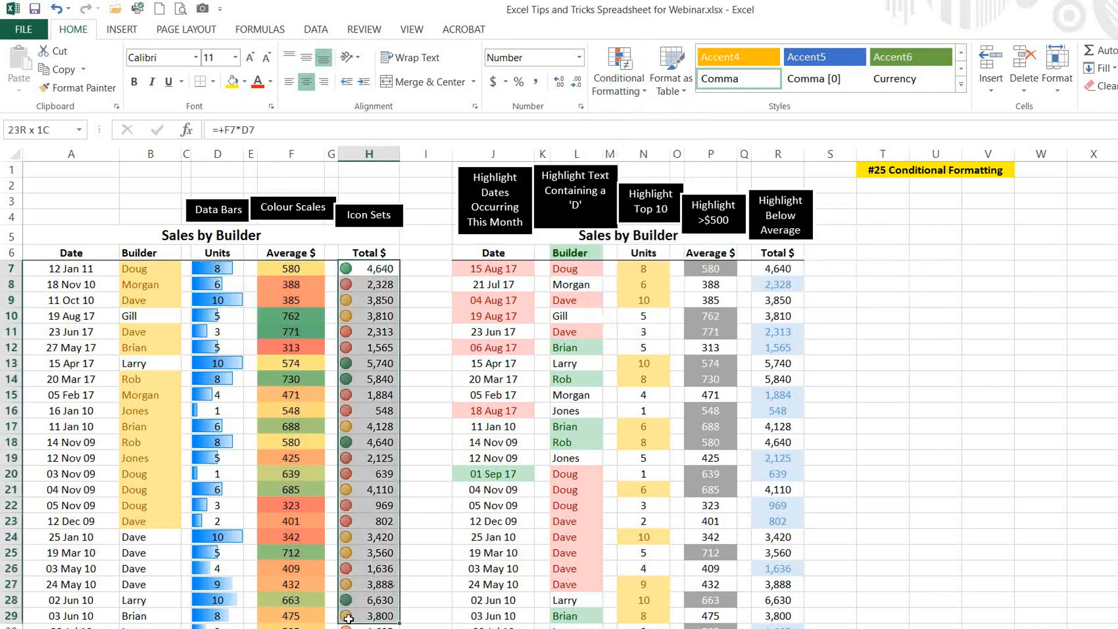
{"action": "left_click", "coordinate": [617, 81]}
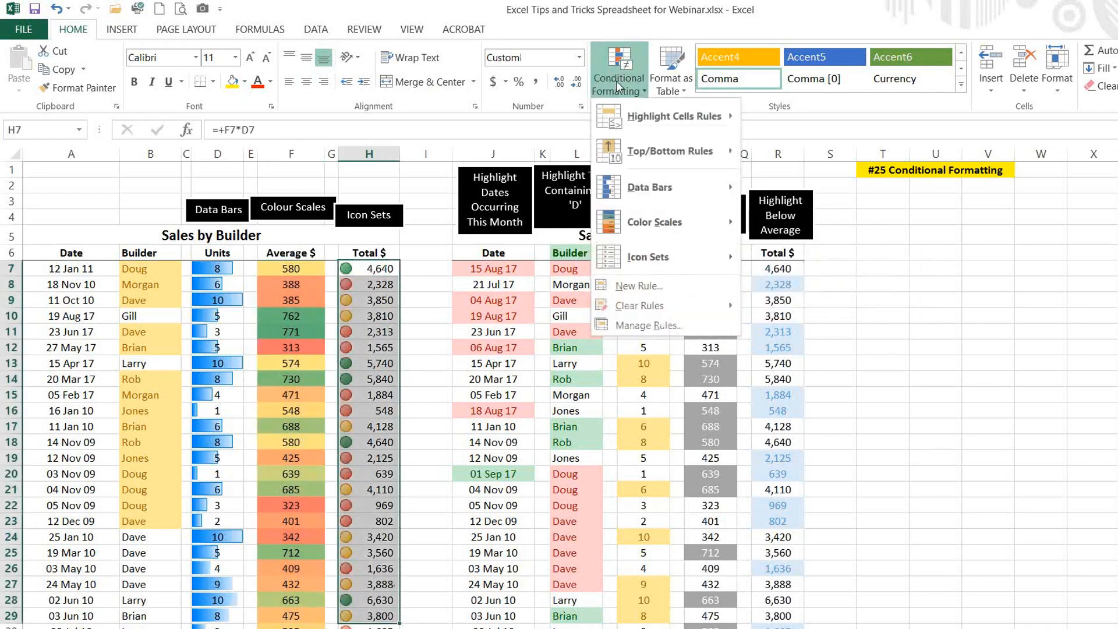
{"action": "mouse_move", "coordinate": [700, 260]}
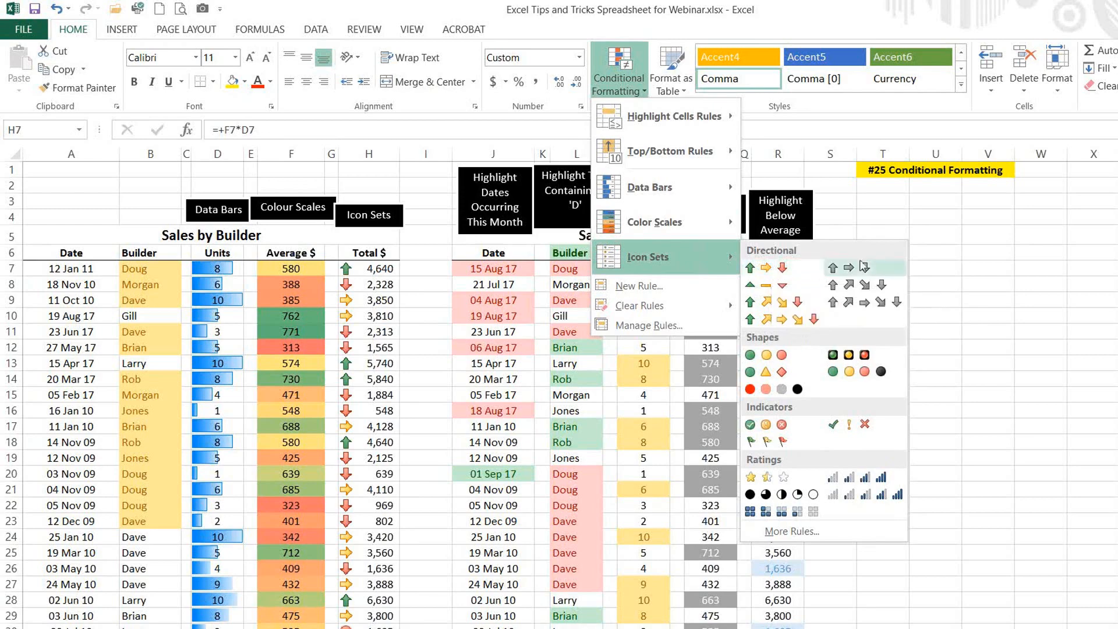
{"action": "left_click", "coordinate": [997, 266]}
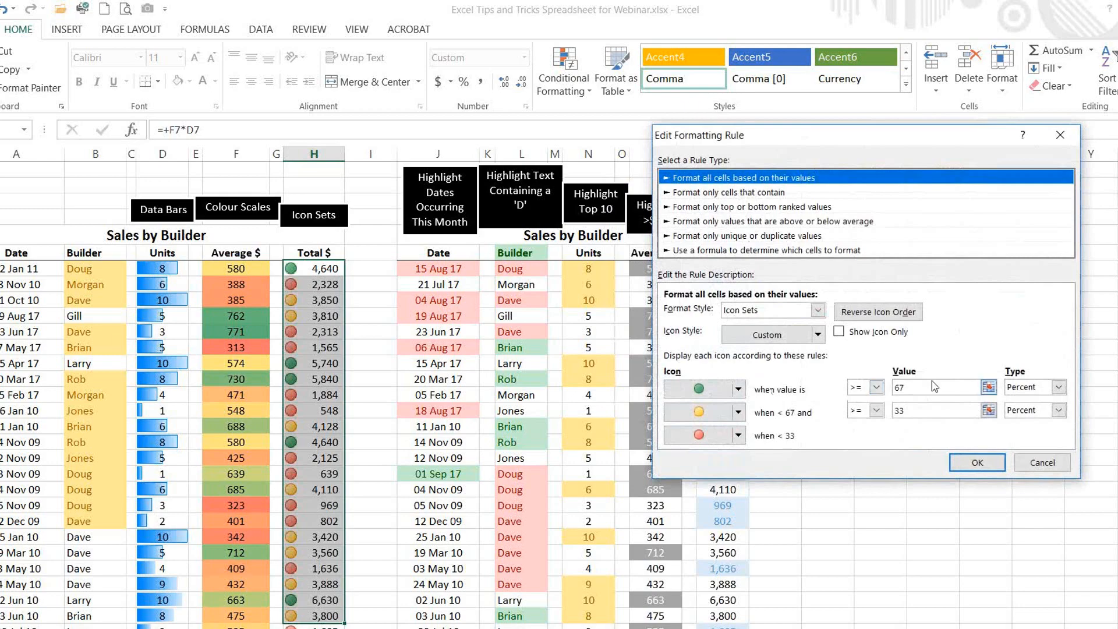
Examine the value thresholds and icon choices in the Total $ icon set rule, and leave the rule dialogs without saving
{"action": "left_click_drag", "start_coordinate": [848, 137], "coordinate": [715, 105]}
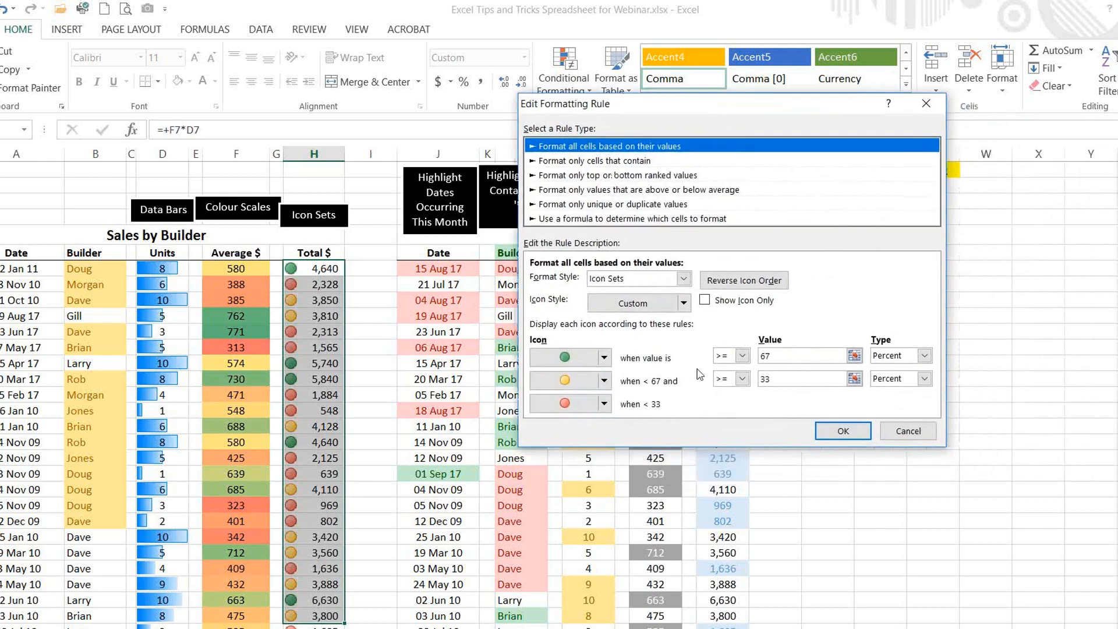
{"action": "left_click", "coordinate": [784, 356]}
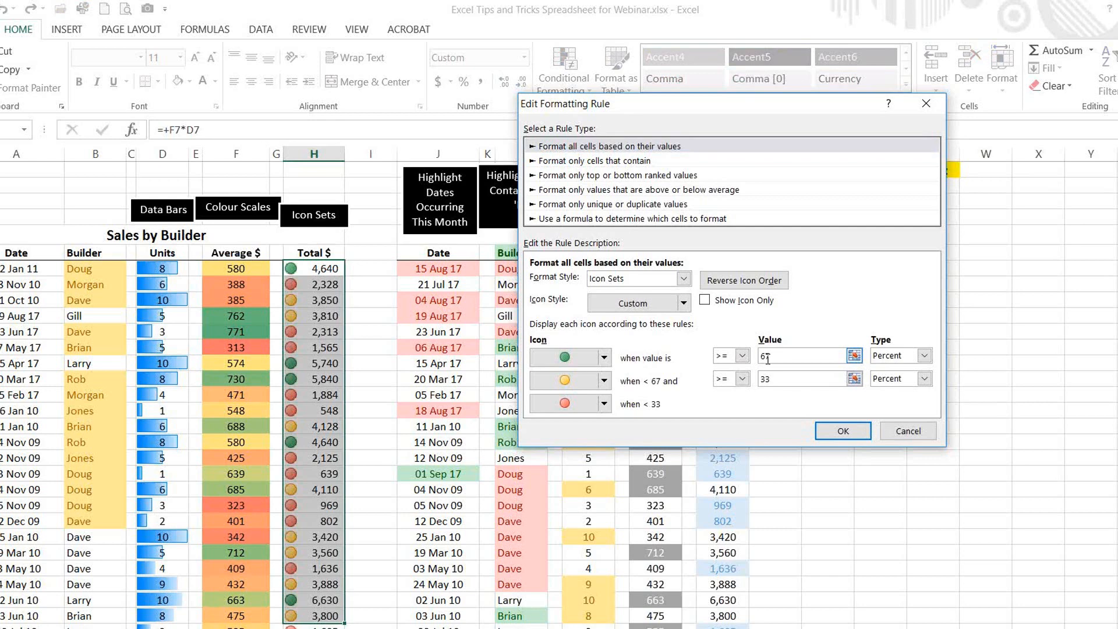
{"action": "left_click", "coordinate": [604, 381]}
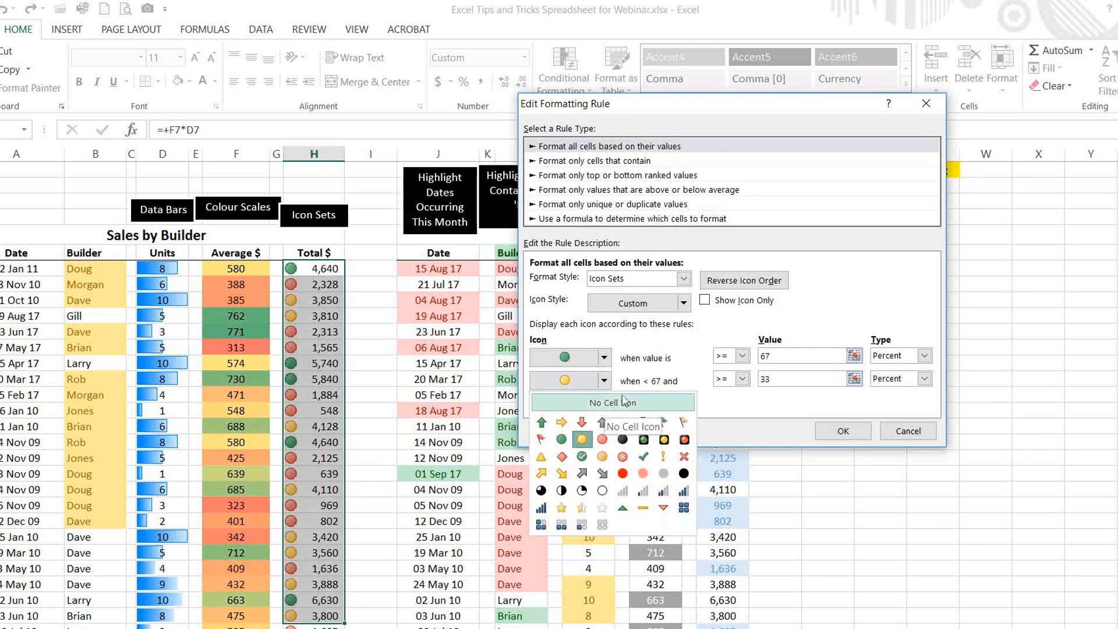
{"action": "left_click", "coordinate": [833, 281]}
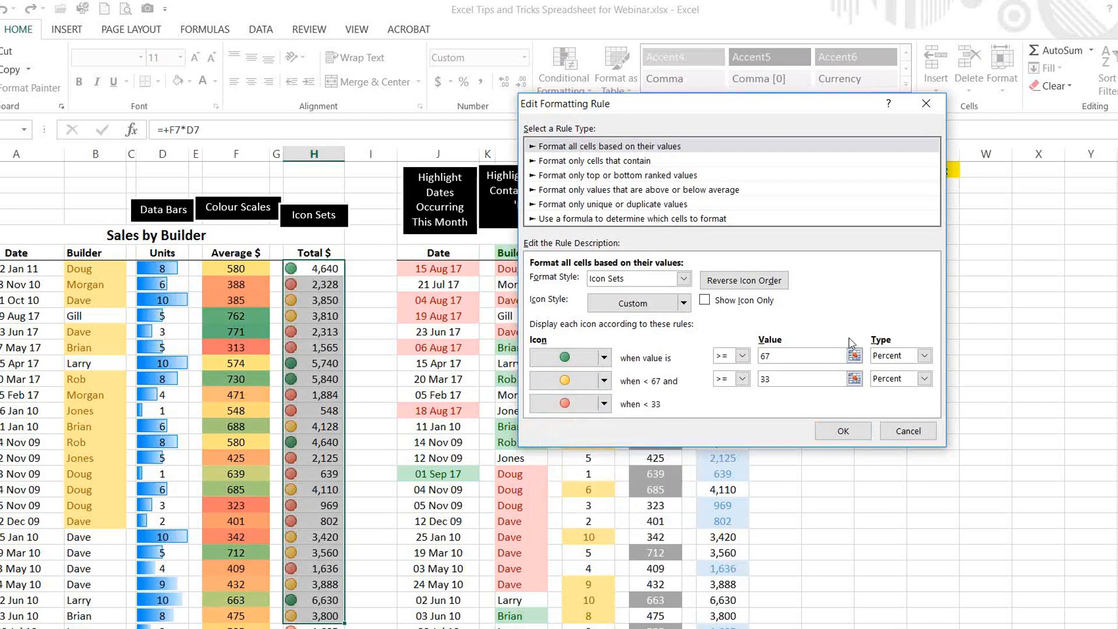
{"action": "left_click", "coordinate": [913, 435]}
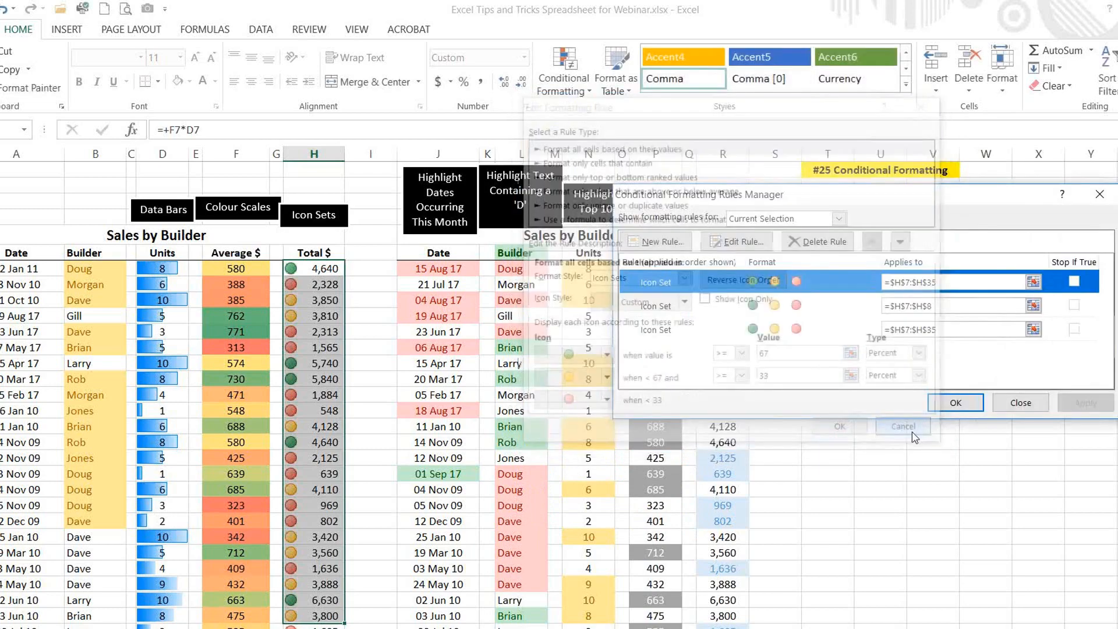
{"action": "left_click", "coordinate": [1099, 195]}
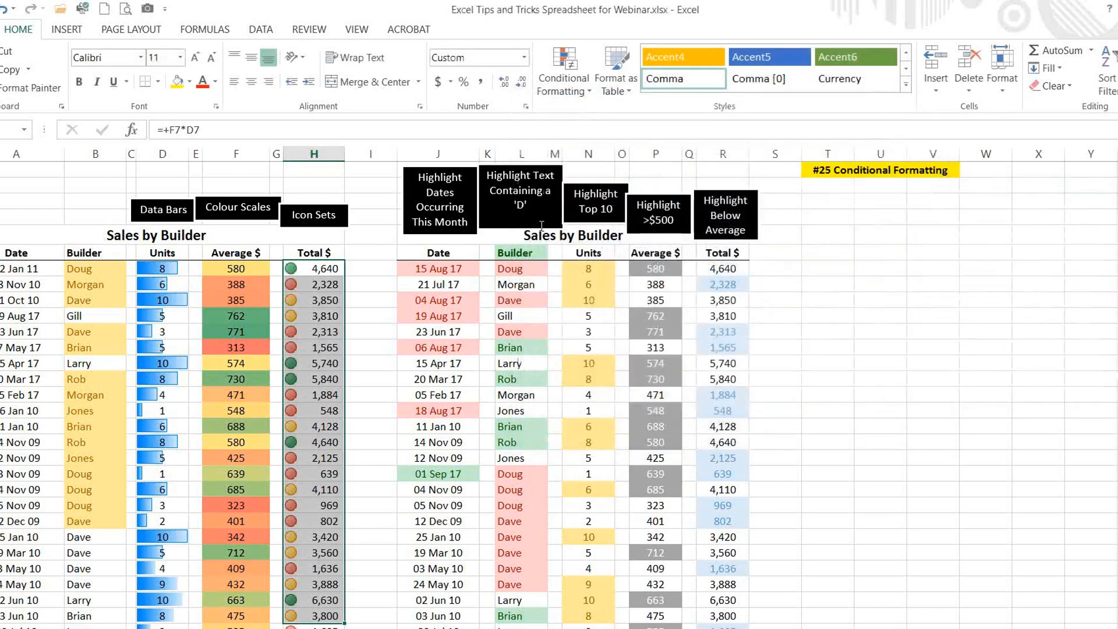
Examine the conditional formatting rules applied to the dates in J7:J21 of the second sales table, and close the rules manager
{"action": "left_click_drag", "start_coordinate": [435, 273], "coordinate": [431, 396]}
{"action": "left_click_drag", "start_coordinate": [429, 444], "coordinate": [431, 492]}
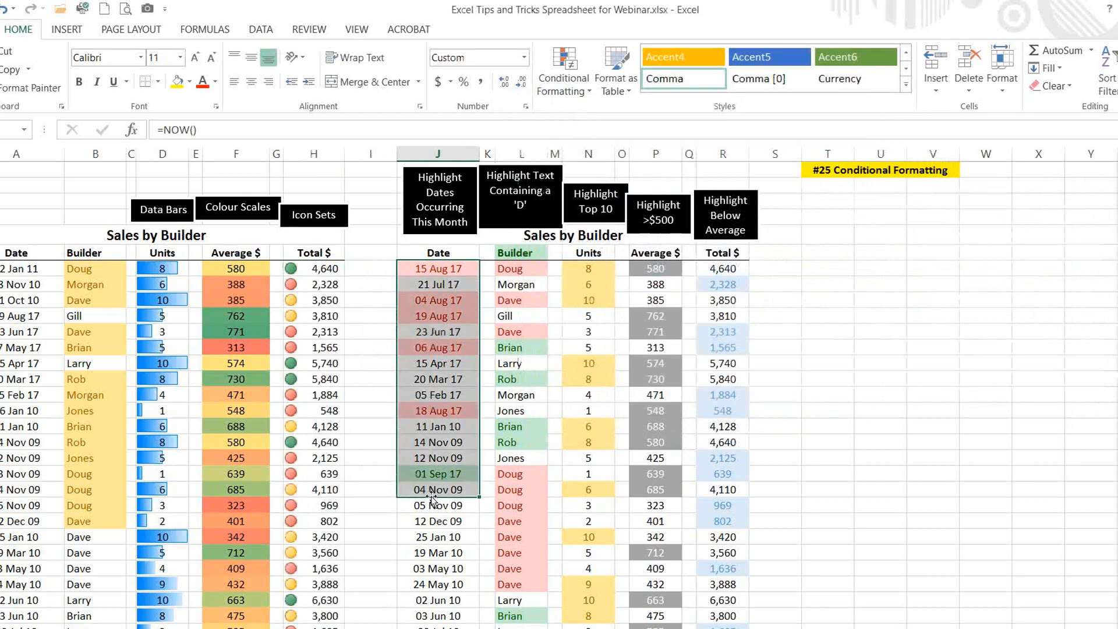
{"action": "left_click", "coordinate": [569, 94]}
{"action": "left_click", "coordinate": [591, 326]}
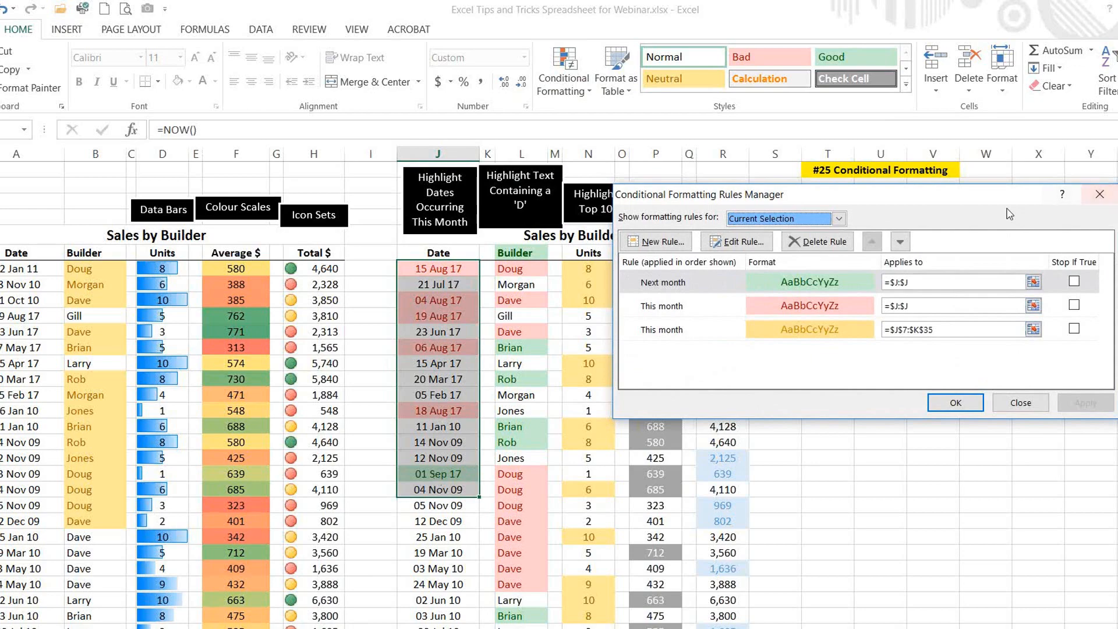
{"action": "left_click_drag", "start_coordinate": [998, 196], "coordinate": [911, 152]}
{"action": "left_click", "coordinate": [944, 361]}
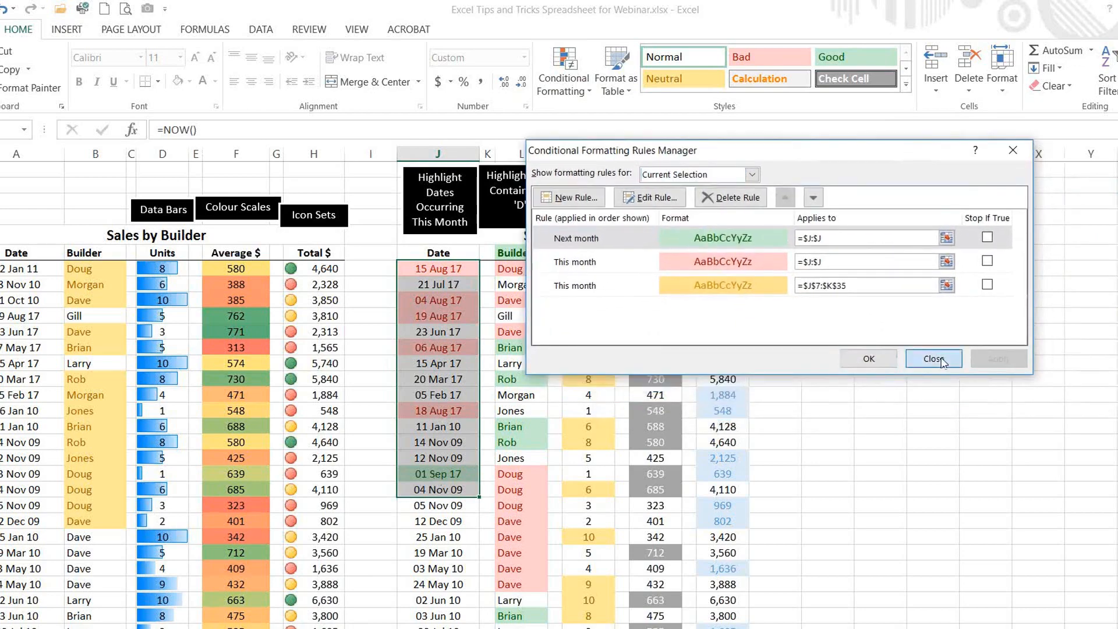
Examine the conditional formatting rules on the Builder cells L7:L28, including the text rule containing b, and close the dialogs without saving
{"action": "left_click", "coordinate": [521, 270]}
{"action": "left_click_drag", "start_coordinate": [521, 269], "coordinate": [520, 600]}
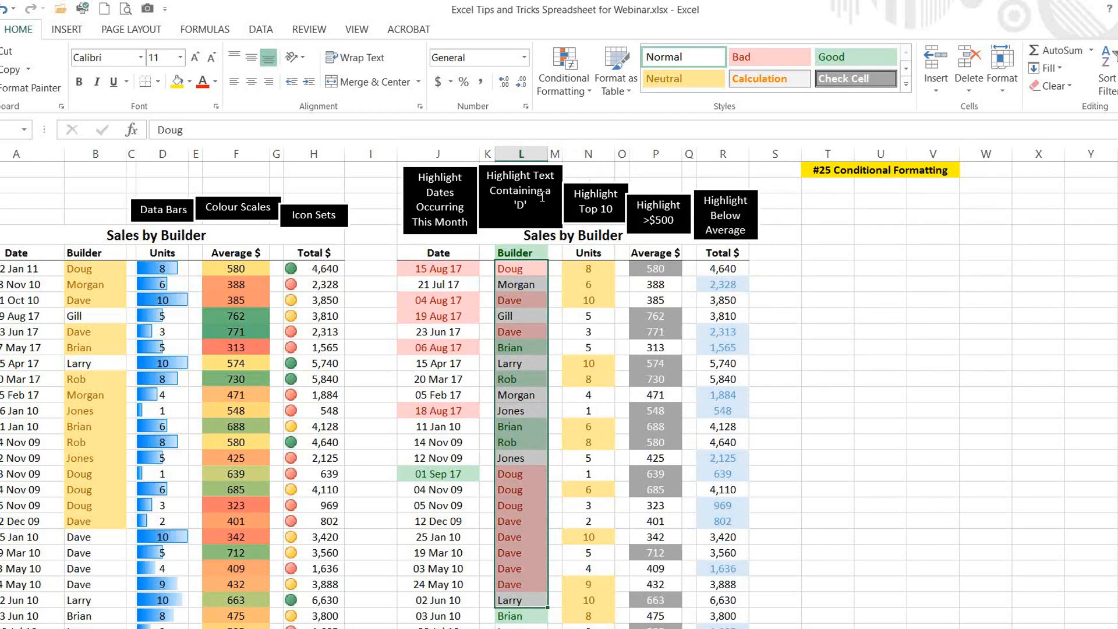
{"action": "left_click", "coordinate": [563, 87]}
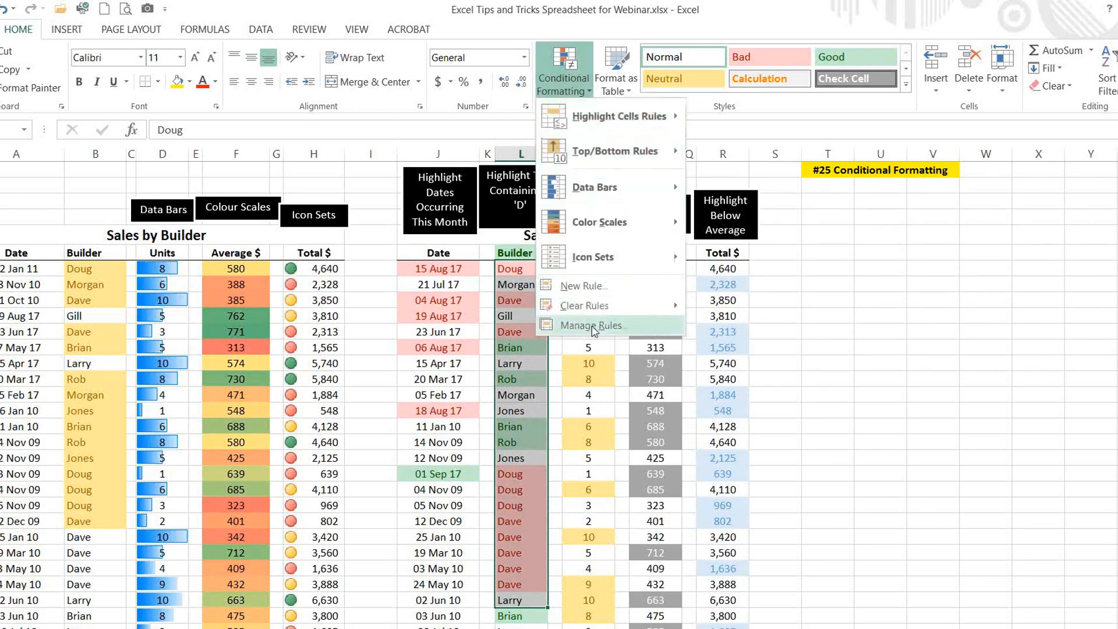
{"action": "left_click", "coordinate": [592, 326]}
{"action": "left_click", "coordinate": [649, 197]}
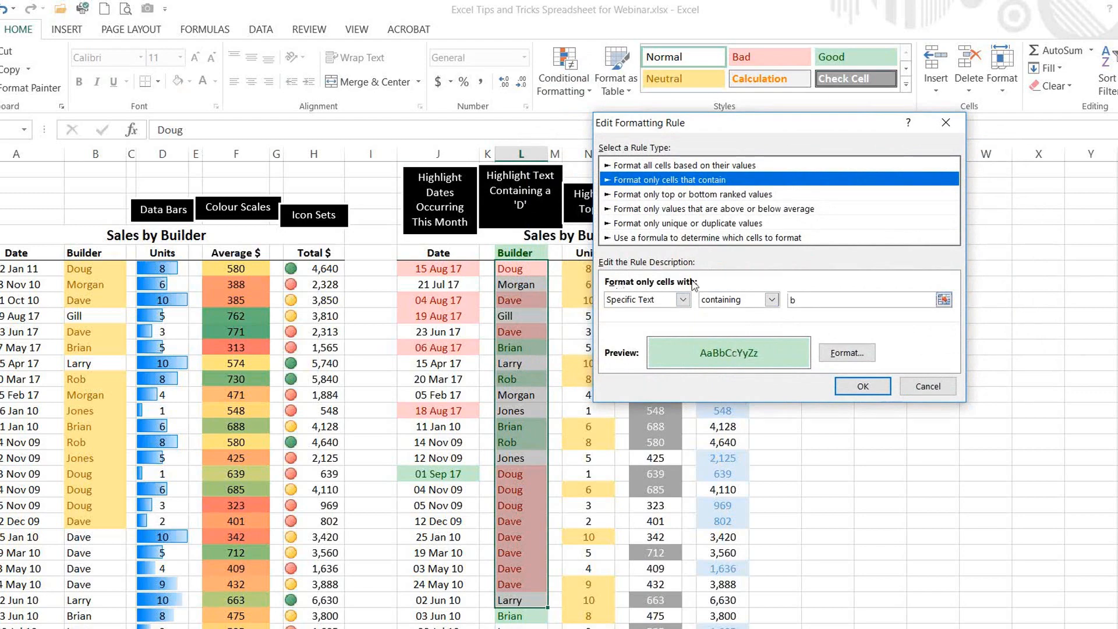
{"action": "left_click", "coordinate": [928, 387]}
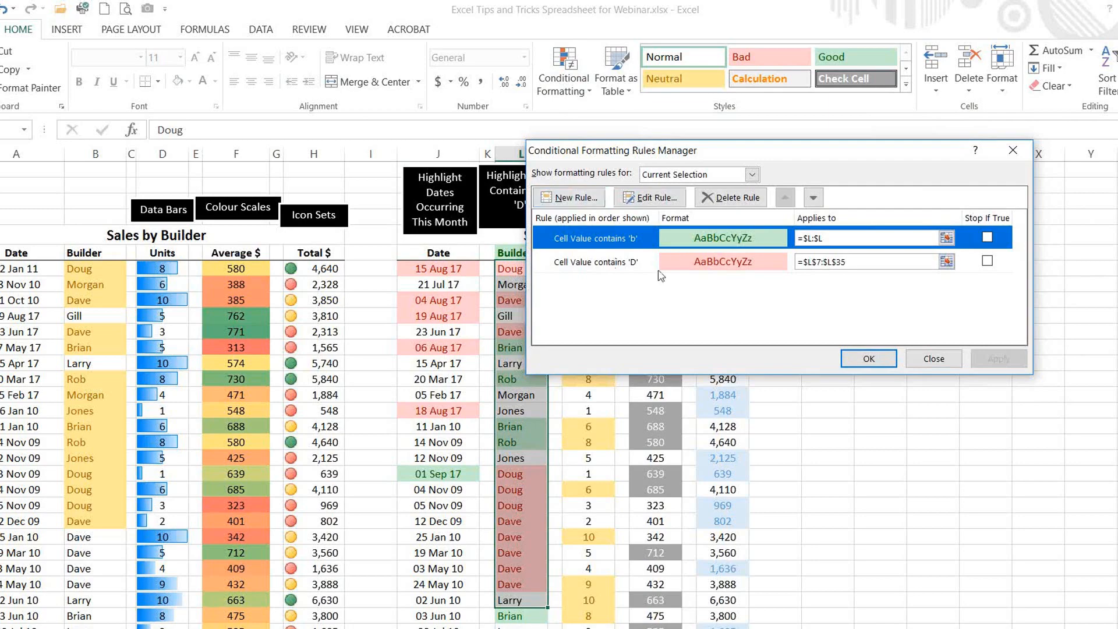
{"action": "left_click", "coordinate": [935, 360]}
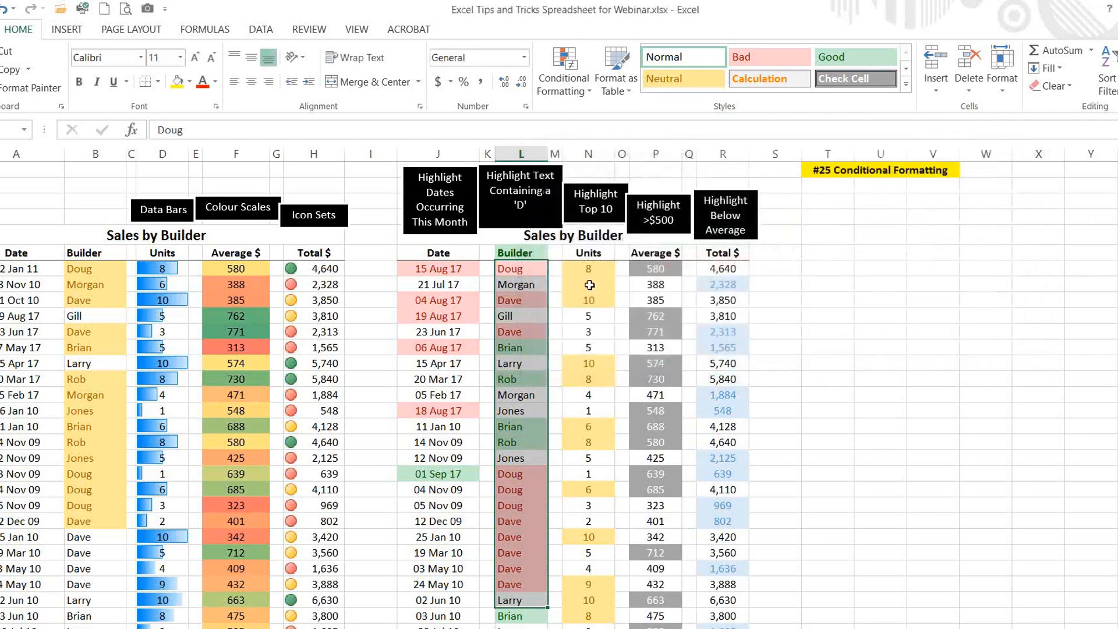
Review the Top/Bottom and Highlight Cells rule types available for the Units cells N7:N15 without applying one
{"action": "left_click", "coordinate": [588, 269]}
{"action": "left_click", "coordinate": [648, 271]}
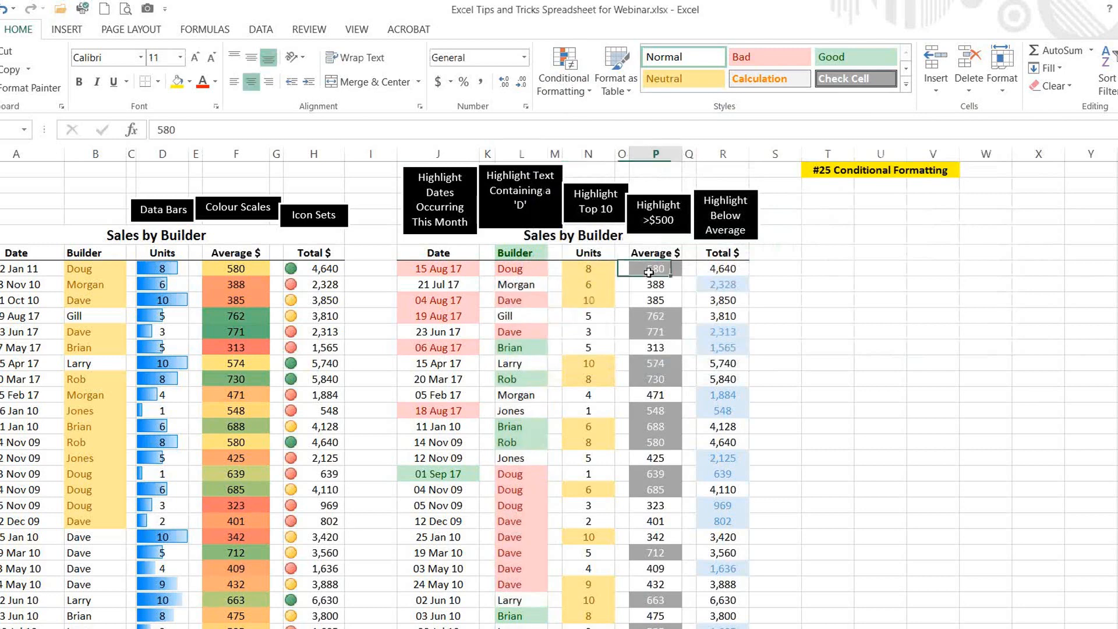
{"action": "left_click", "coordinate": [716, 273]}
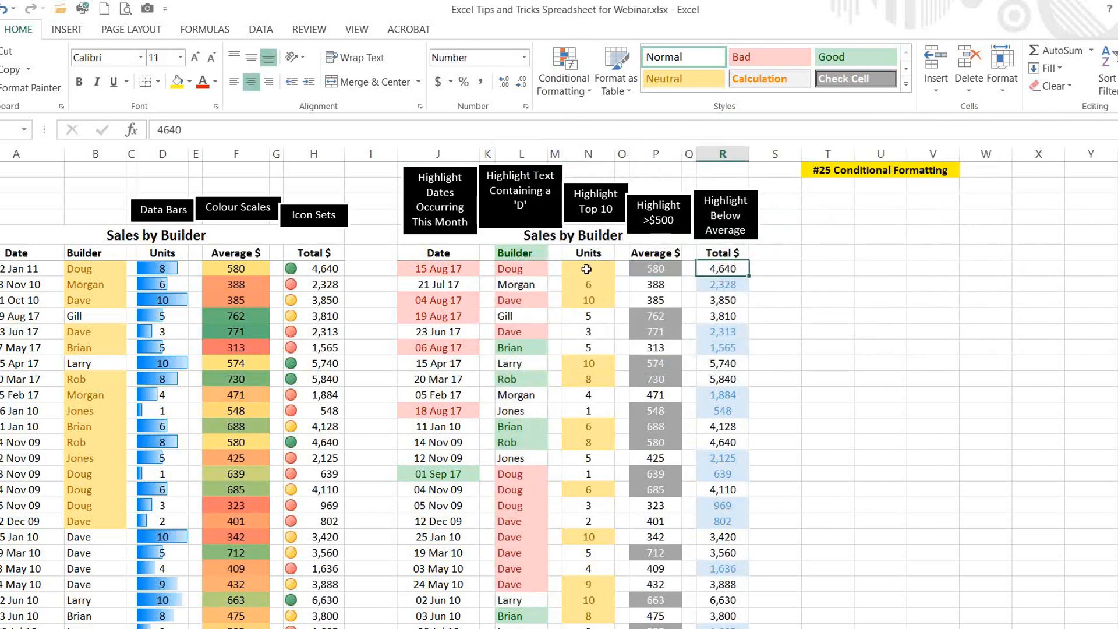
{"action": "left_click_drag", "start_coordinate": [586, 269], "coordinate": [569, 394]}
{"action": "left_click", "coordinate": [561, 79]}
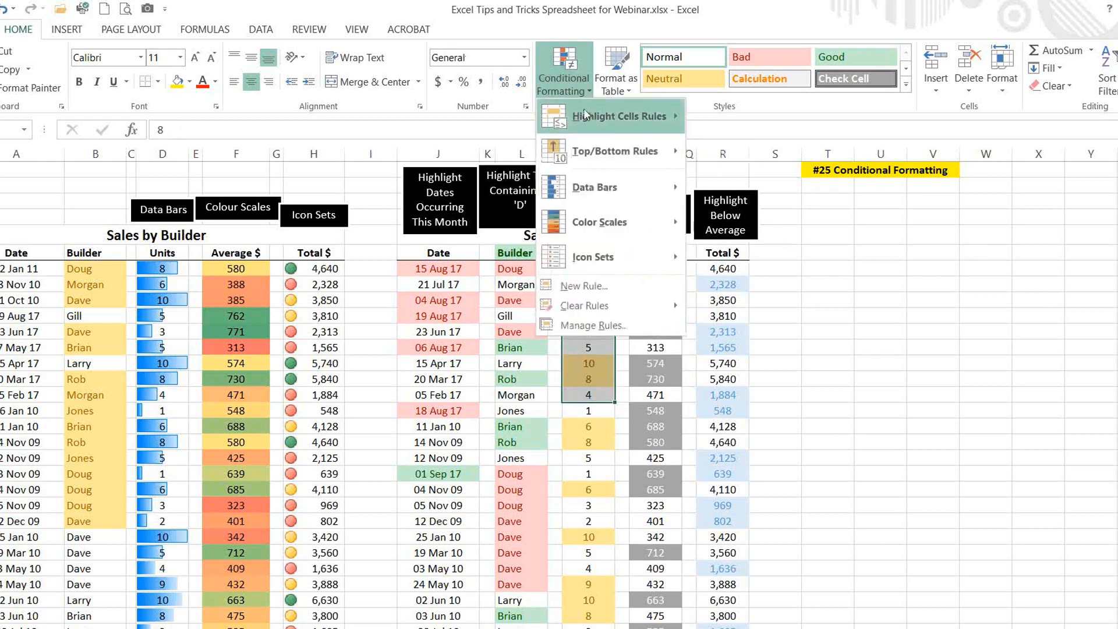
{"action": "mouse_move", "coordinate": [588, 117]}
{"action": "mouse_move", "coordinate": [614, 148]}
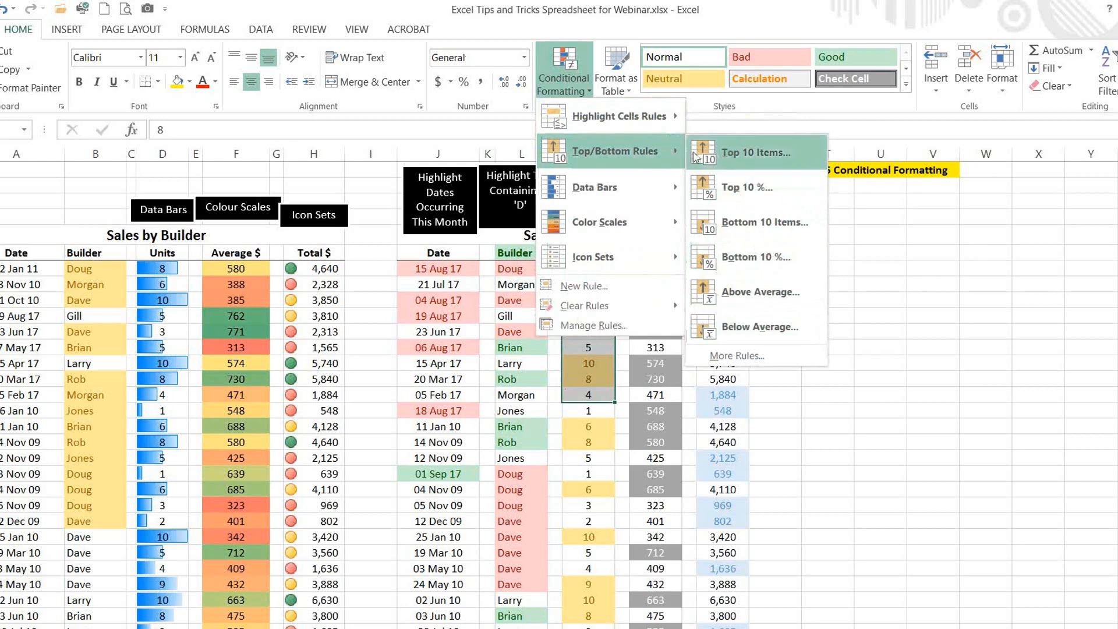
{"action": "mouse_move", "coordinate": [628, 118]}
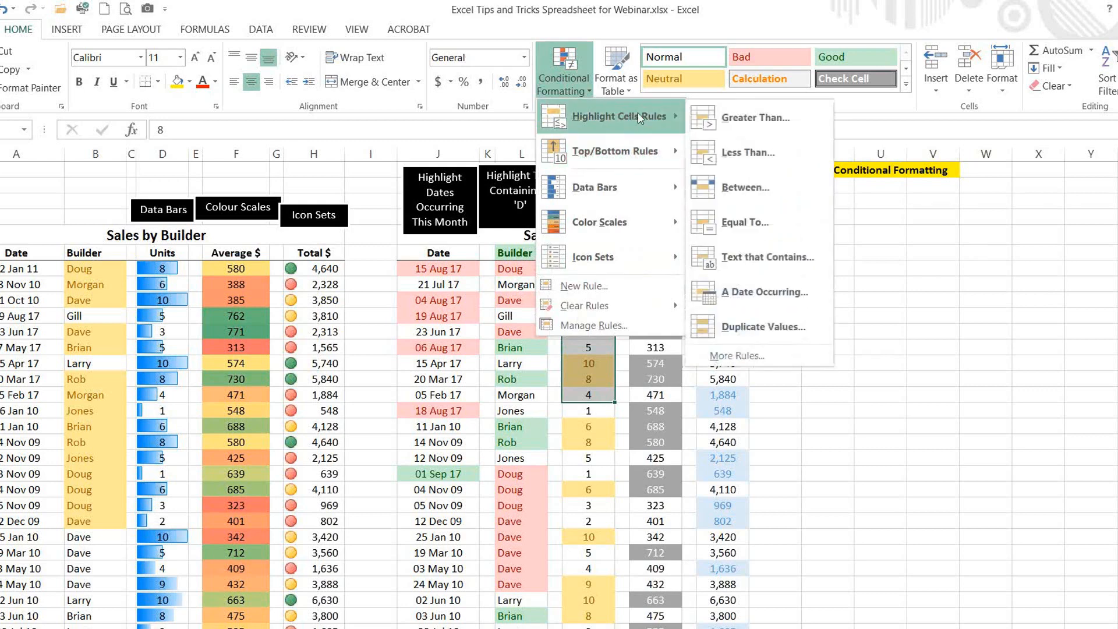
{"action": "left_click", "coordinate": [905, 279]}
{"action": "left_click", "coordinate": [904, 279]}
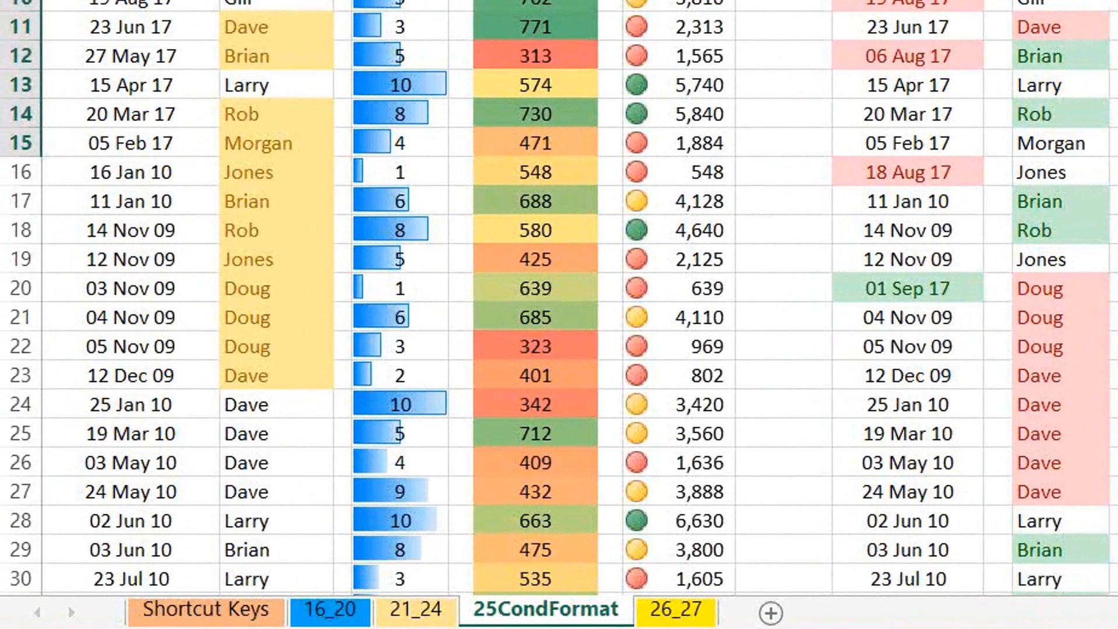
Examine the table in rows 39 to 46, where whole rows are highlighted based on column F values above 500
{"action": "scroll", "coordinate": [424, 342], "scroll_direction": "down", "scroll_amount": 6}
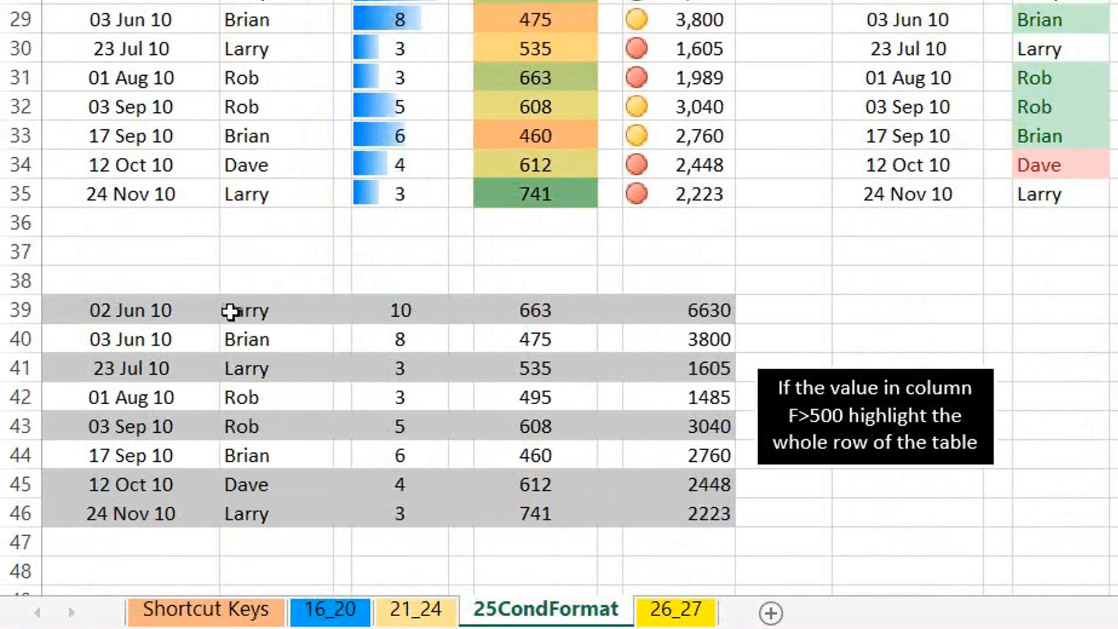
{"action": "left_click", "coordinate": [185, 309]}
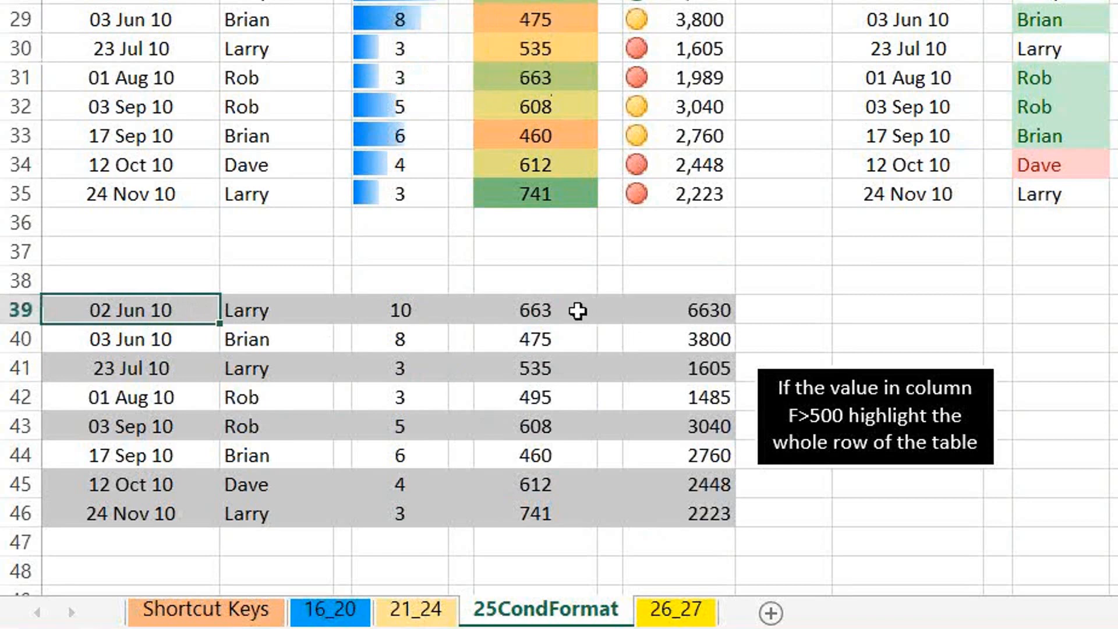
{"action": "left_click_drag", "start_coordinate": [182, 320], "coordinate": [672, 369]}
{"action": "left_click", "coordinate": [890, 297]}
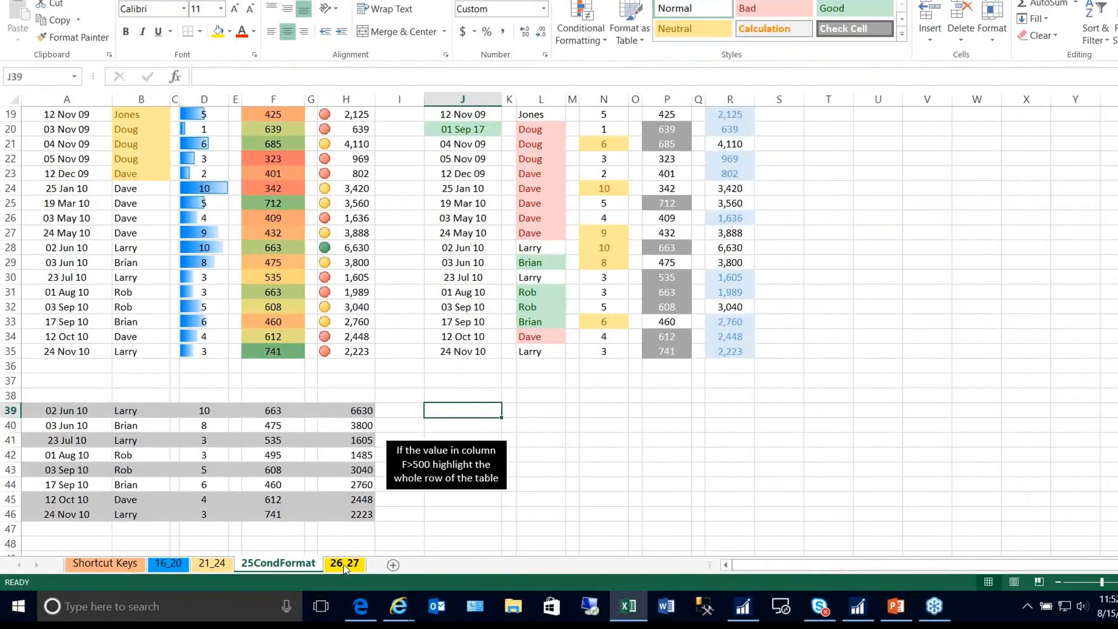
On the 26_27 sheet, filter the Builder column to show only the builder listed in C4
{"action": "left_click", "coordinate": [344, 563]}
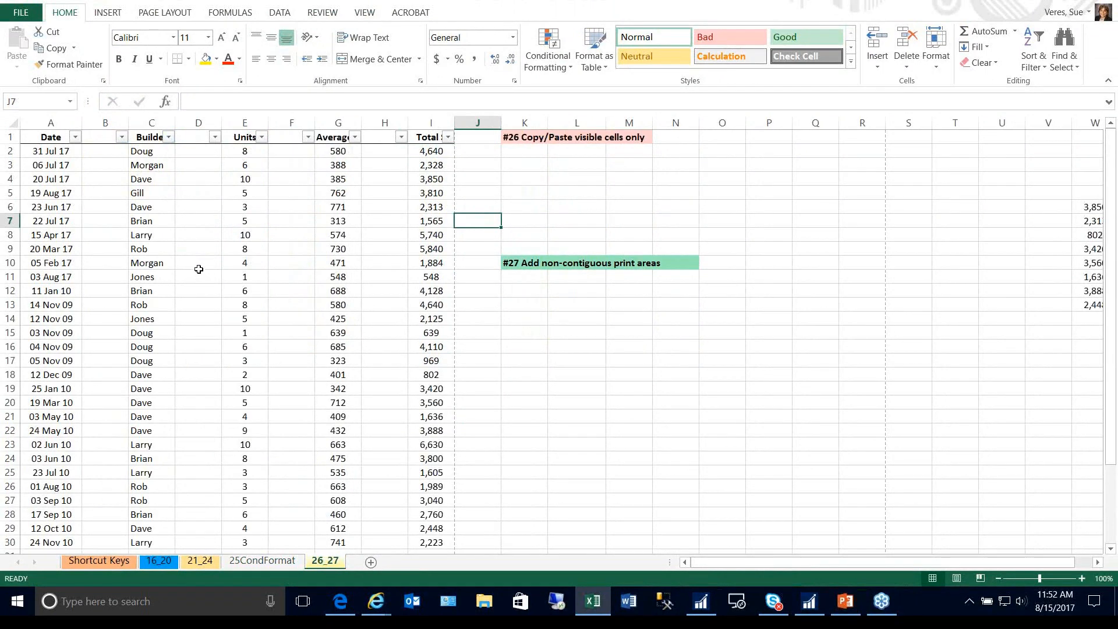
{"action": "left_click", "coordinate": [168, 138]}
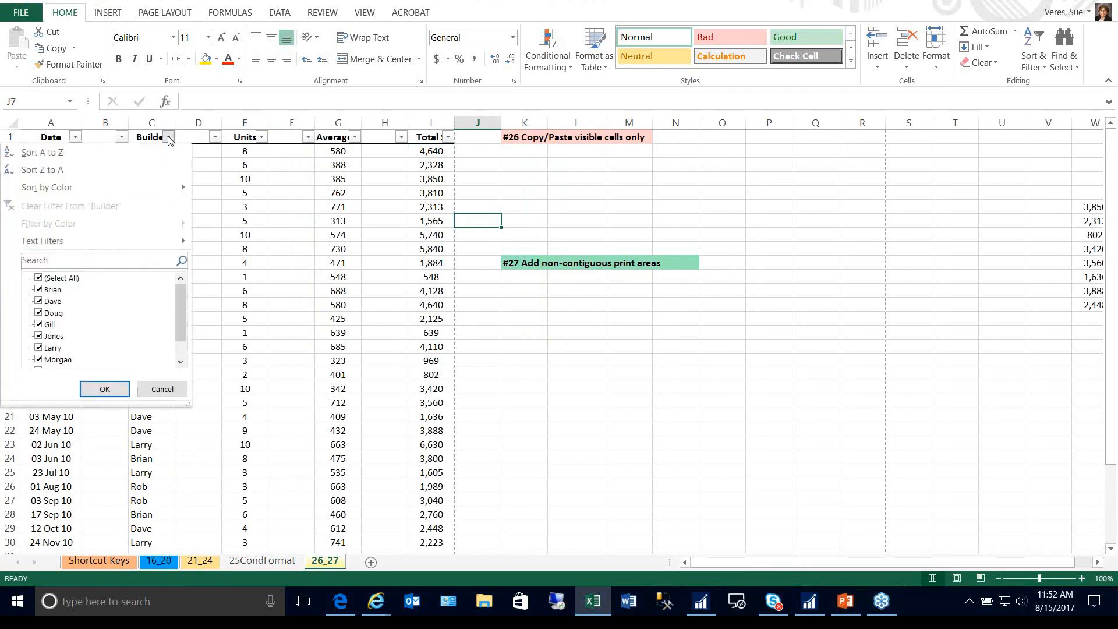
{"action": "left_click", "coordinate": [38, 278]}
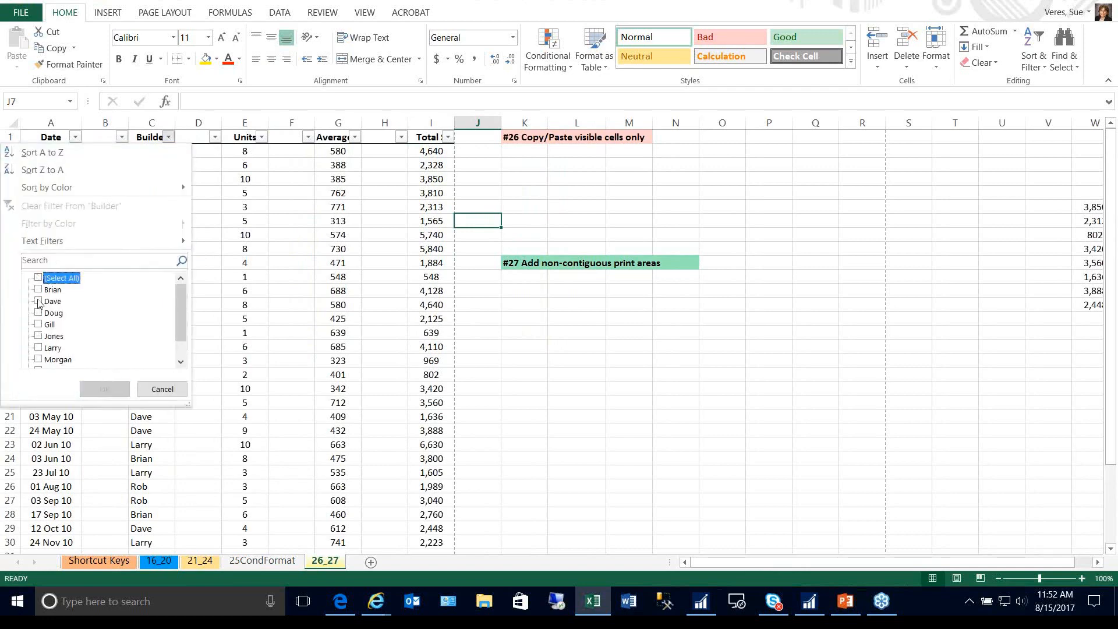
{"action": "left_click", "coordinate": [38, 301]}
{"action": "left_click", "coordinate": [92, 389]}
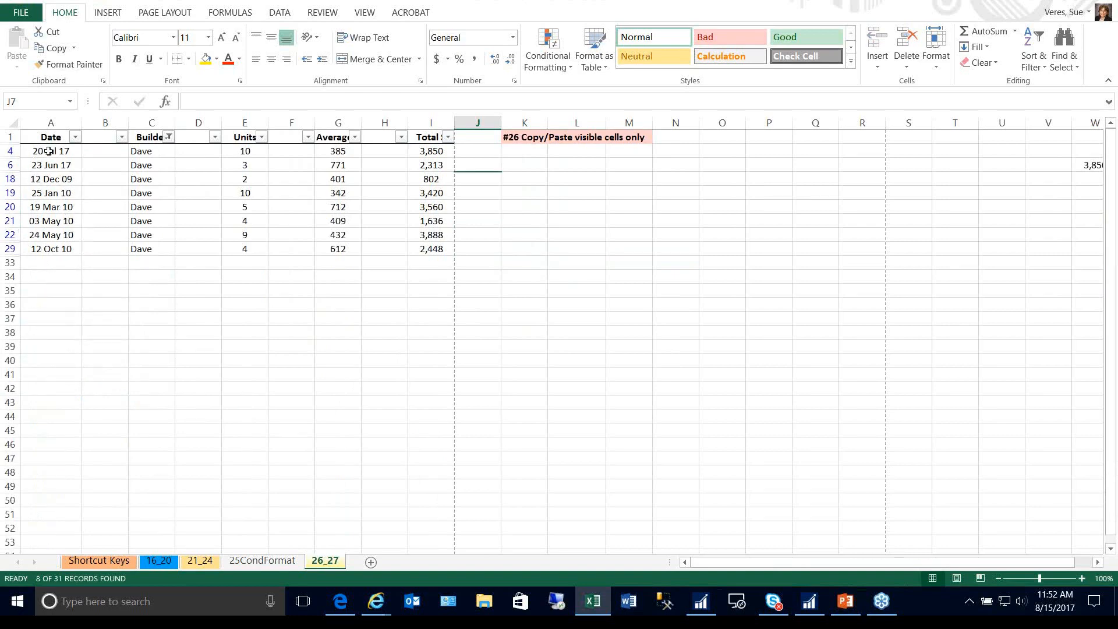
Copy the visible filtered cells in A4:I19, paste them at M20 with Paste Special and Skip blanks, and undo the paste
{"action": "left_click_drag", "start_coordinate": [51, 153], "coordinate": [432, 192]}
{"action": "right_click", "coordinate": [429, 192]}
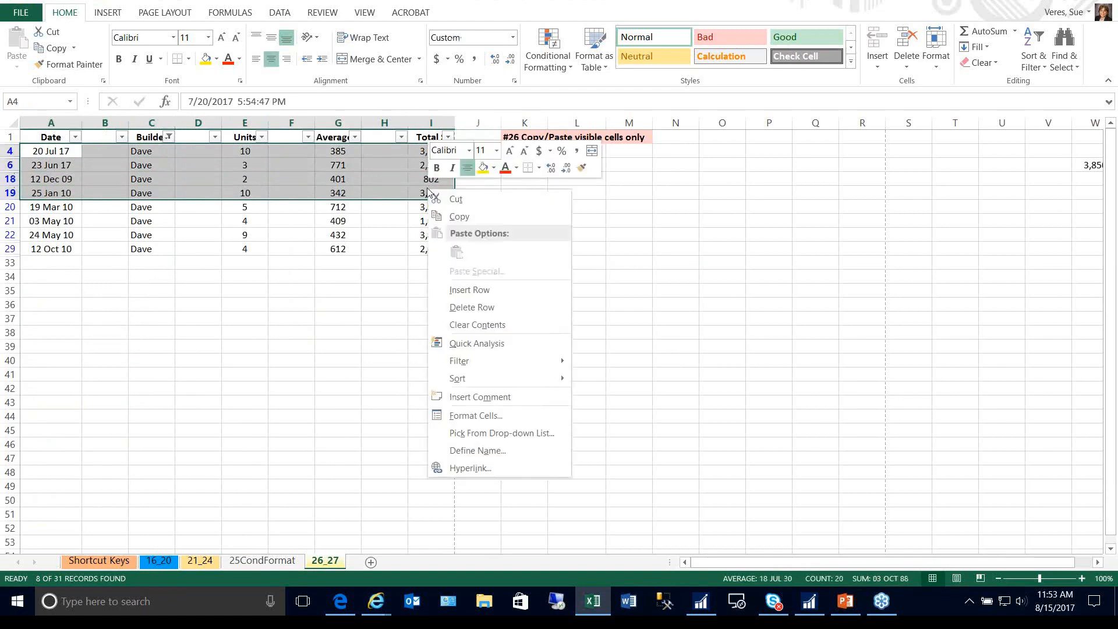
{"action": "left_click", "coordinate": [457, 216]}
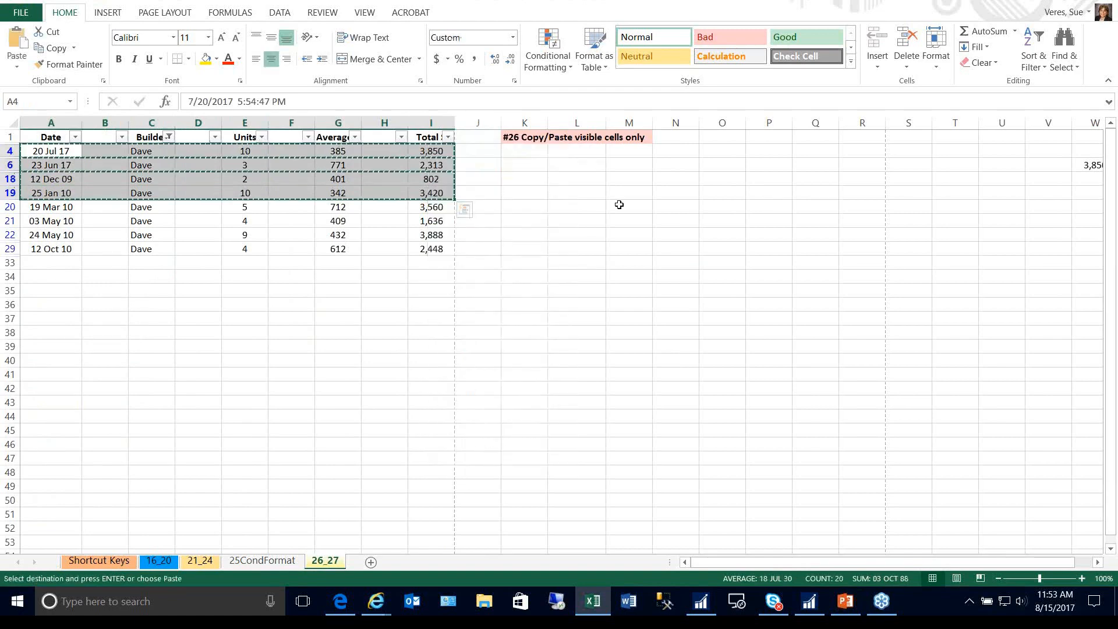
{"action": "left_click", "coordinate": [617, 205]}
{"action": "right_click", "coordinate": [616, 205]}
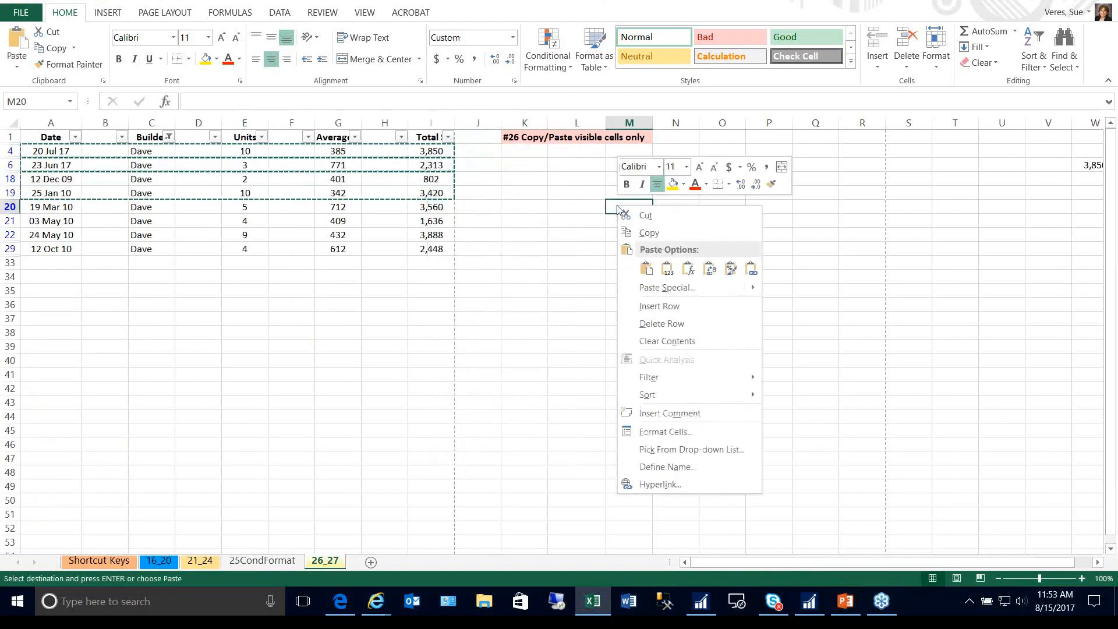
{"action": "left_click", "coordinate": [664, 288]}
{"action": "left_click", "coordinate": [553, 361]}
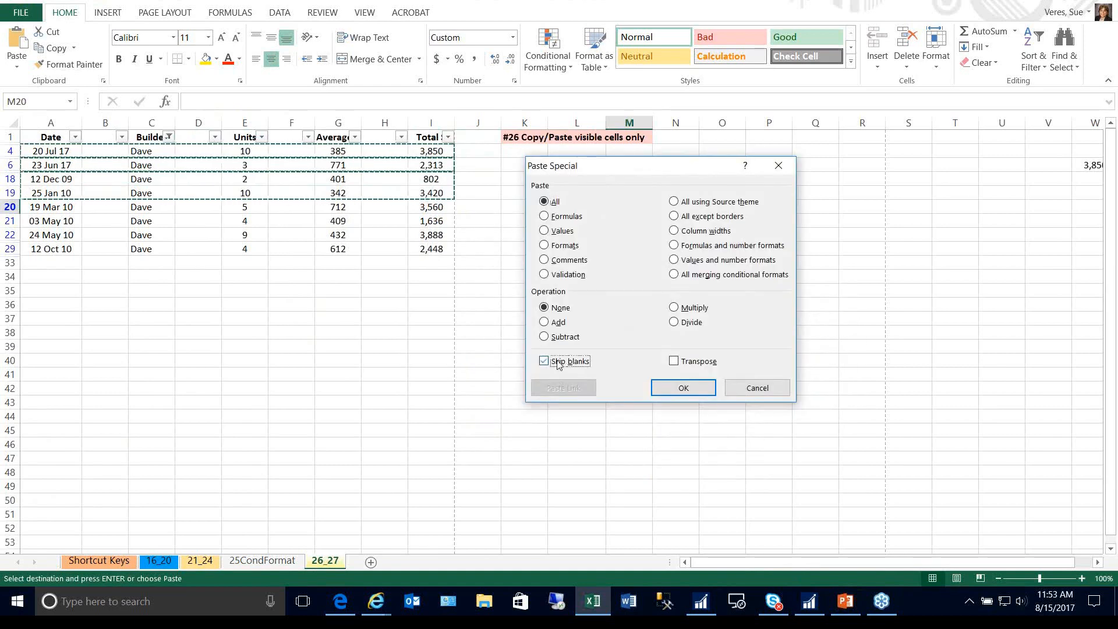
{"action": "left_click", "coordinate": [663, 391]}
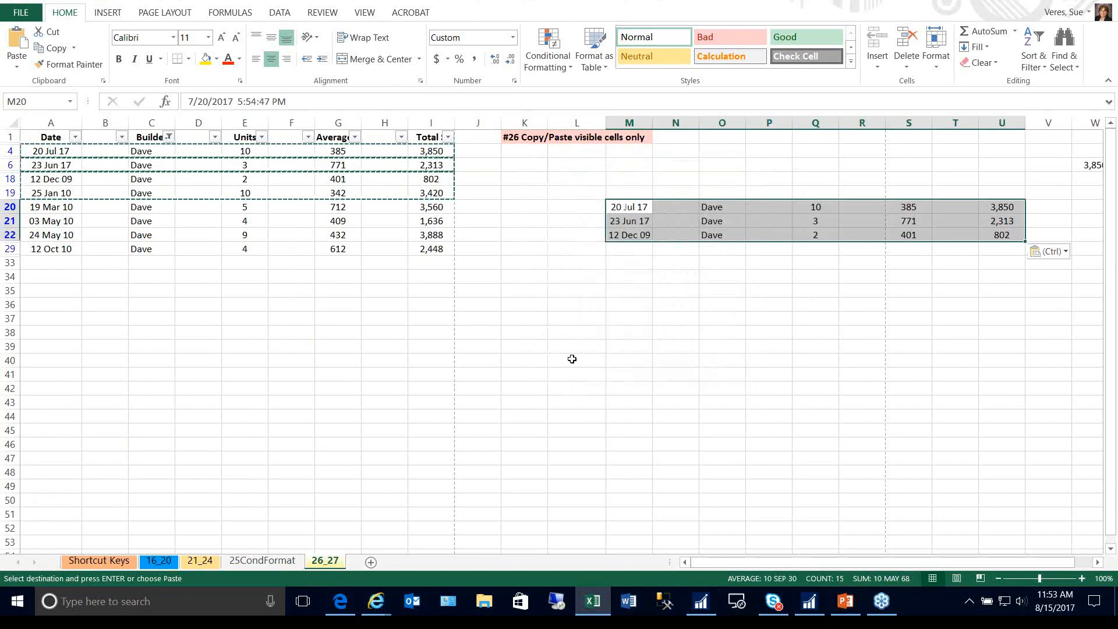
{"action": "key", "text": "ctrl+z"}
{"action": "left_click", "coordinate": [559, 318]}
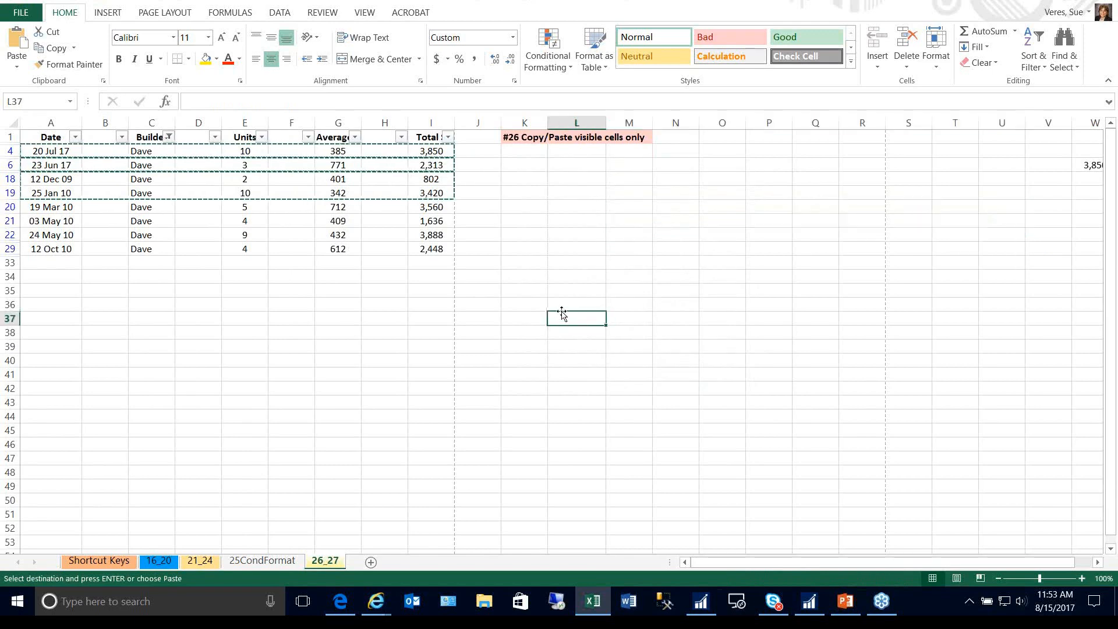
Show all builders again in the Builder column filter and cancel the pending copy selection
{"action": "left_click", "coordinate": [168, 135]}
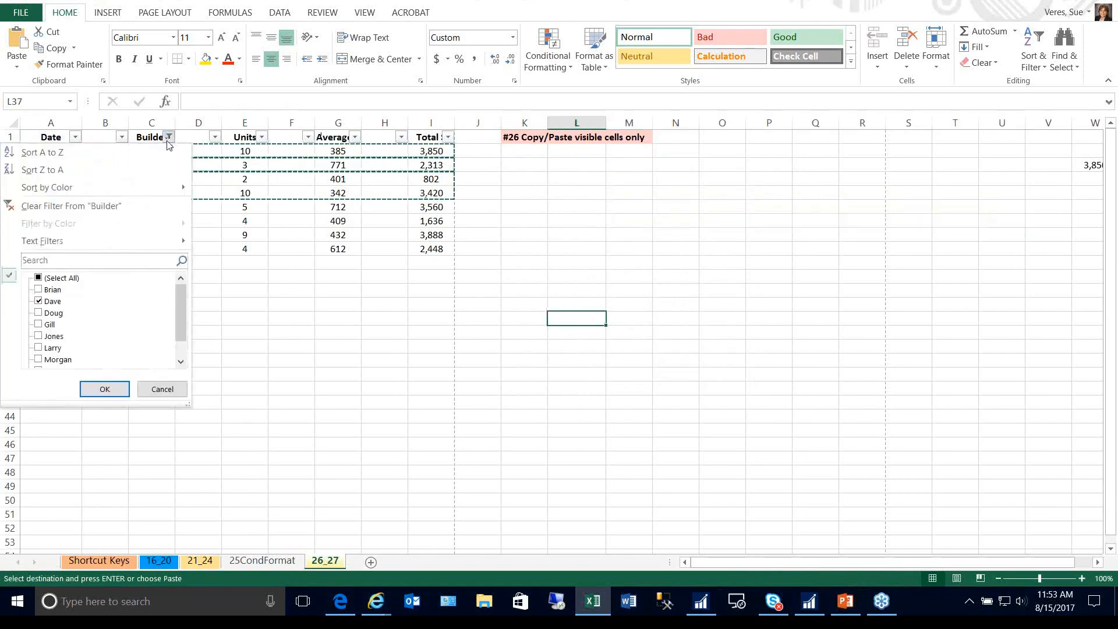
{"action": "left_click", "coordinate": [39, 278]}
{"action": "left_click", "coordinate": [105, 389]}
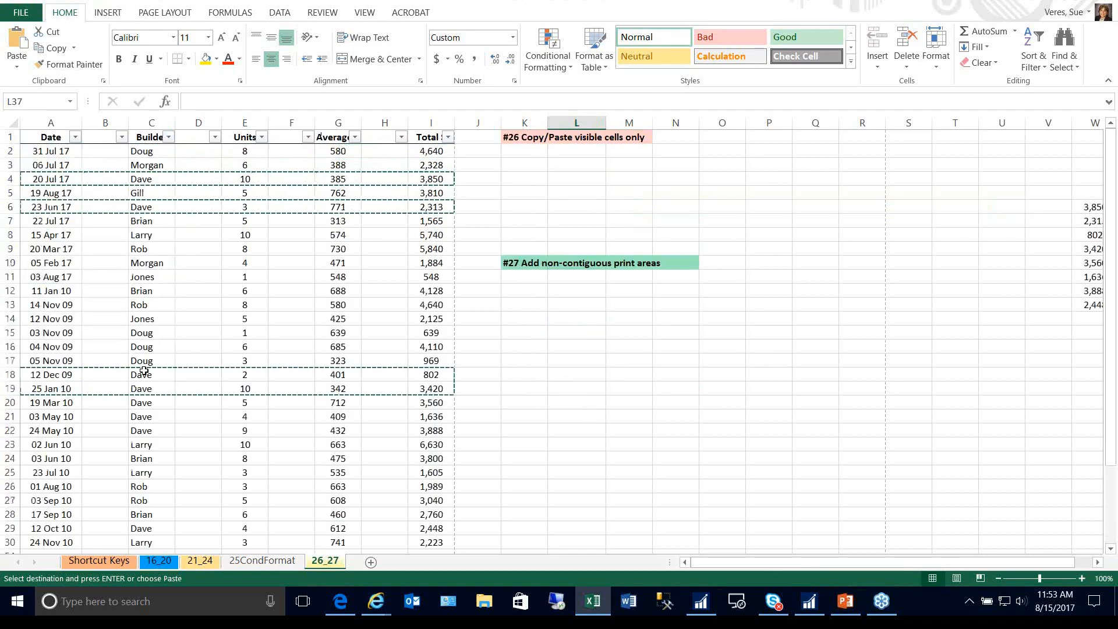
{"action": "left_click", "coordinate": [538, 318]}
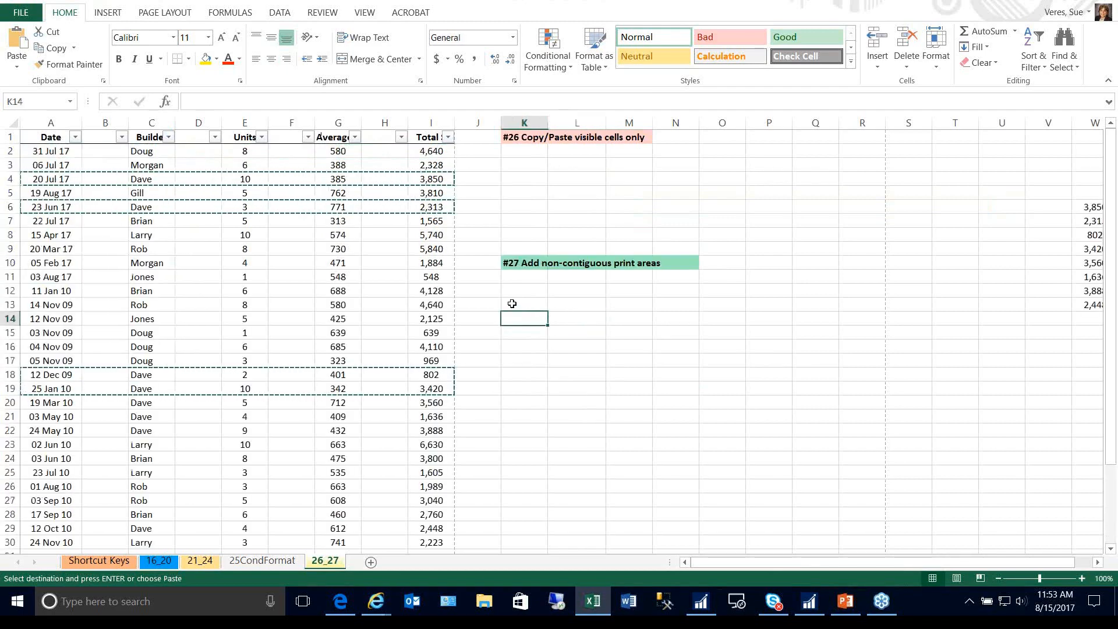
{"action": "key", "text": "Escape"}
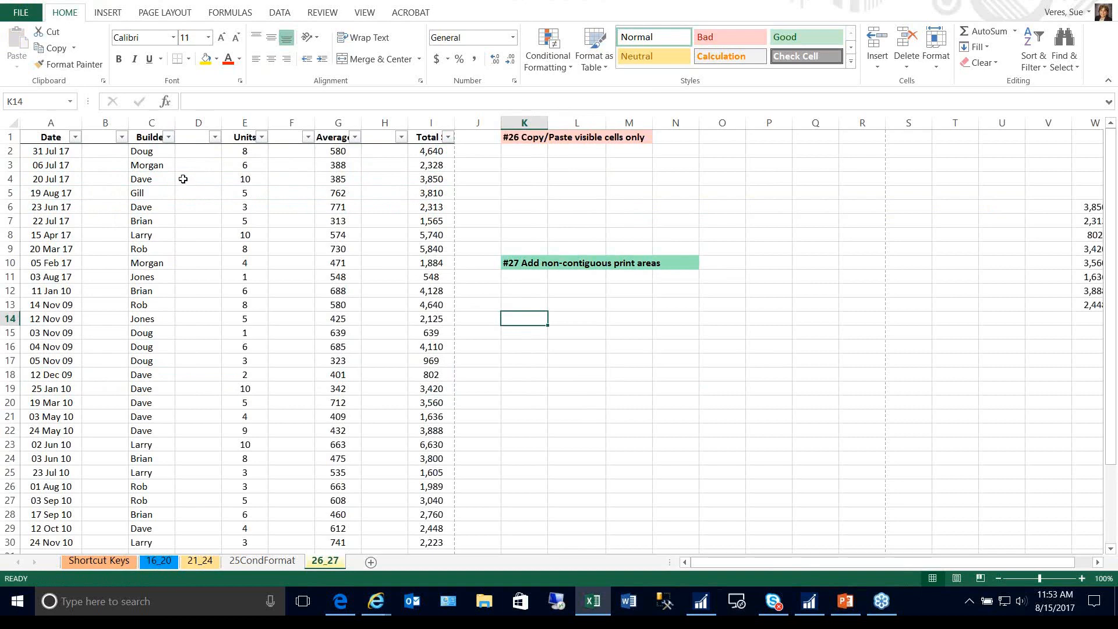
Set the cells A2:I13 as the sheet's print area
{"action": "left_click_drag", "start_coordinate": [49, 152], "coordinate": [411, 301]}
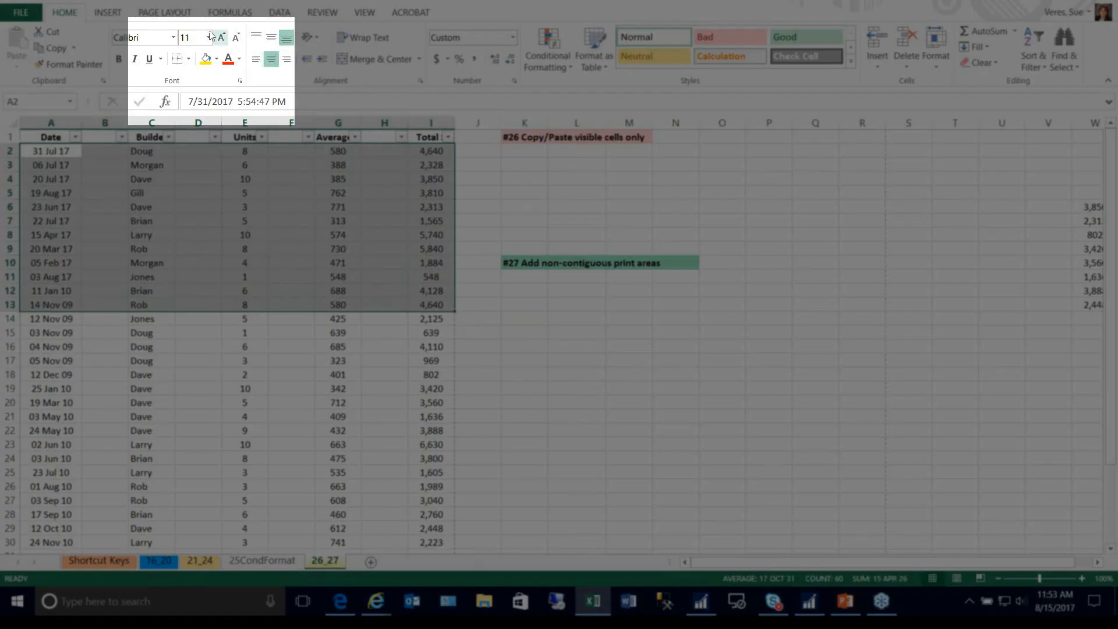
{"action": "left_click", "coordinate": [166, 14]}
{"action": "left_click", "coordinate": [215, 56]}
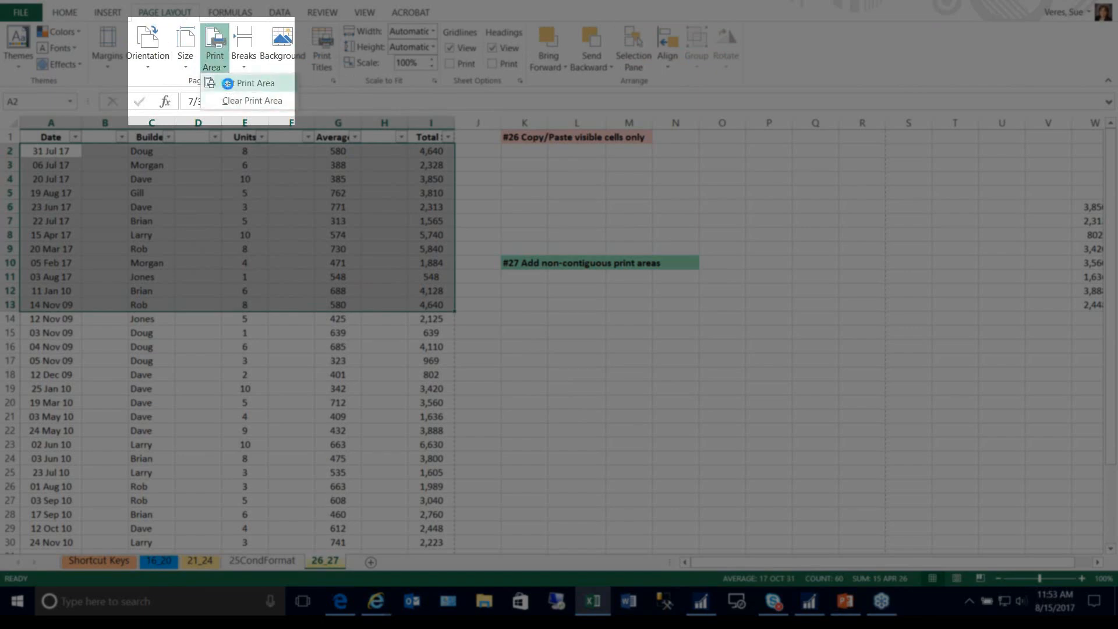
{"action": "left_click", "coordinate": [229, 87]}
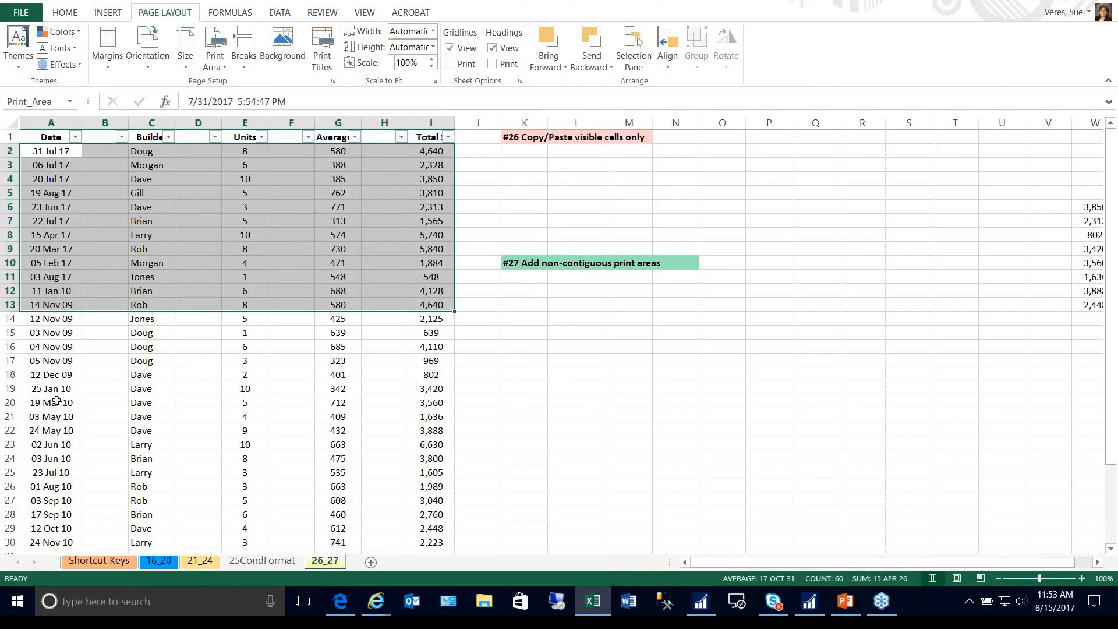
Add the non-contiguous cells A20:I29 to the existing print area
{"action": "left_click_drag", "start_coordinate": [55, 403], "coordinate": [429, 528]}
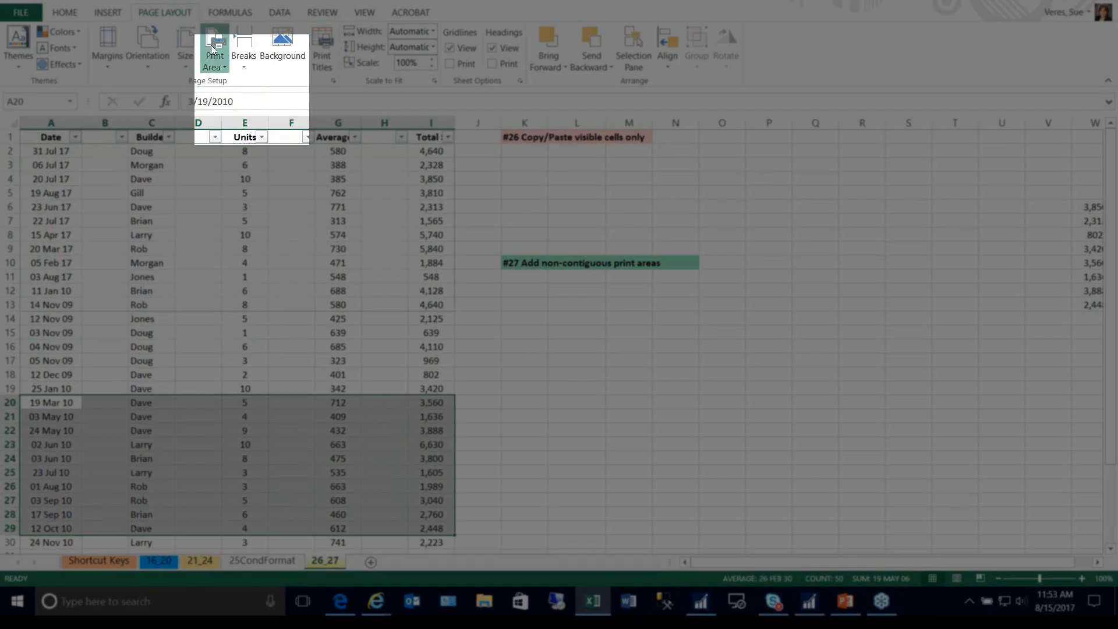
{"action": "left_click", "coordinate": [213, 55]}
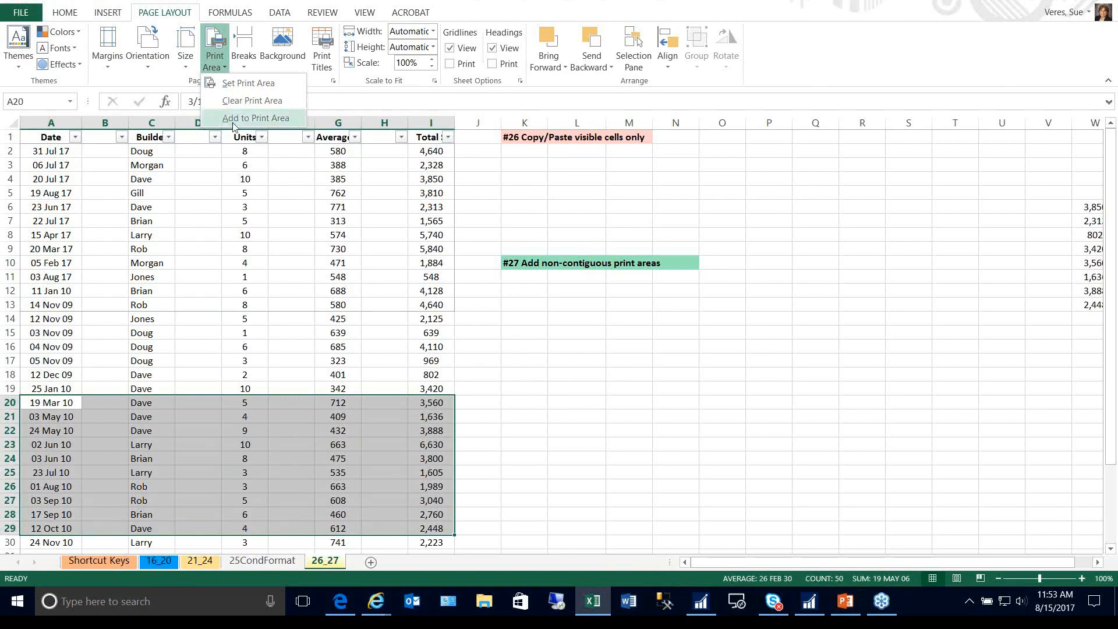
{"action": "left_click", "coordinate": [233, 120]}
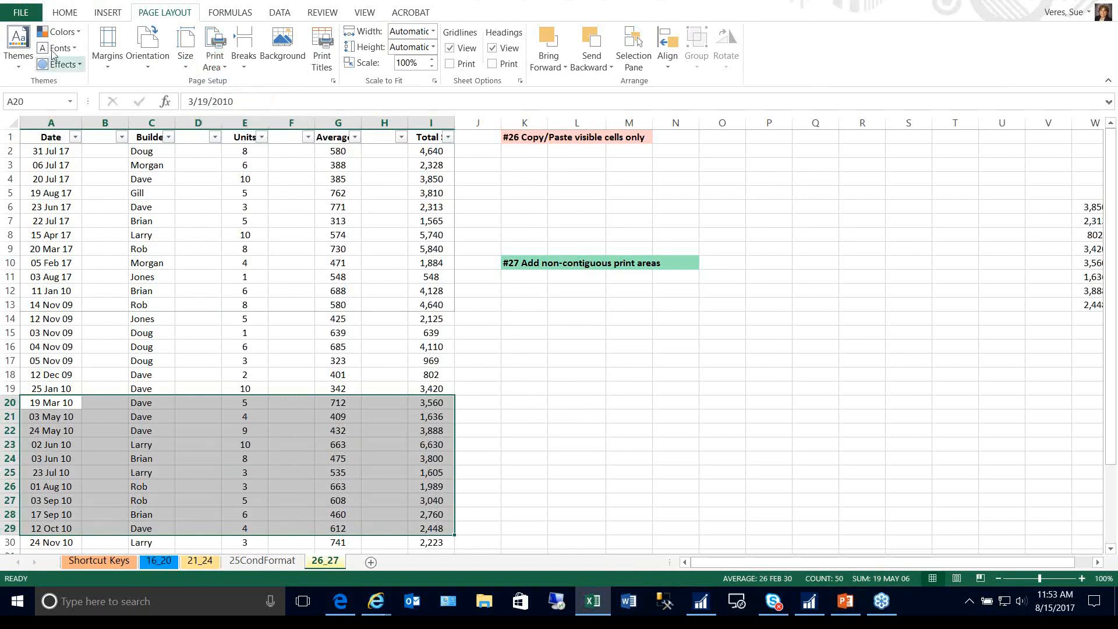
Preview both pages of the sheet's printout to check the two print areas, and return to the worksheet
{"action": "left_click", "coordinate": [21, 12]}
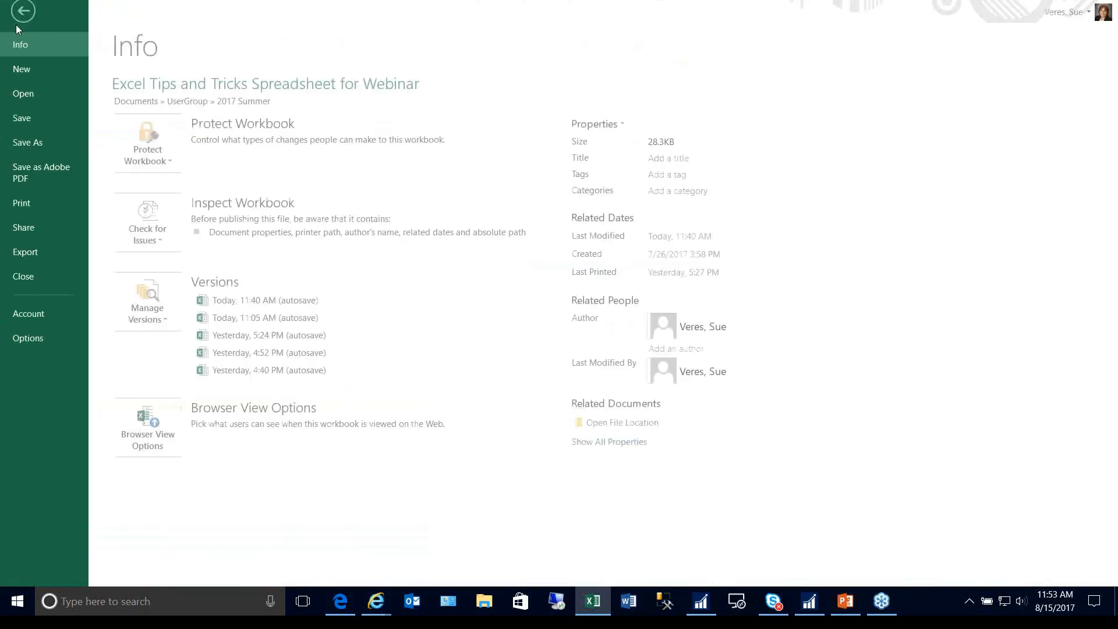
{"action": "left_click", "coordinate": [42, 204]}
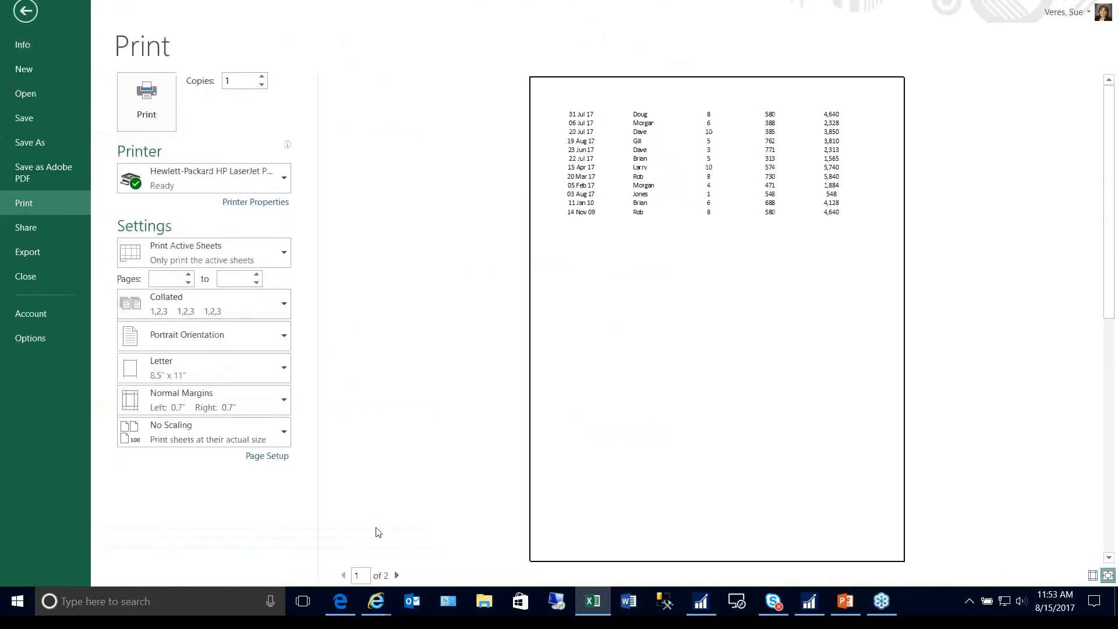
{"action": "left_click", "coordinate": [397, 576]}
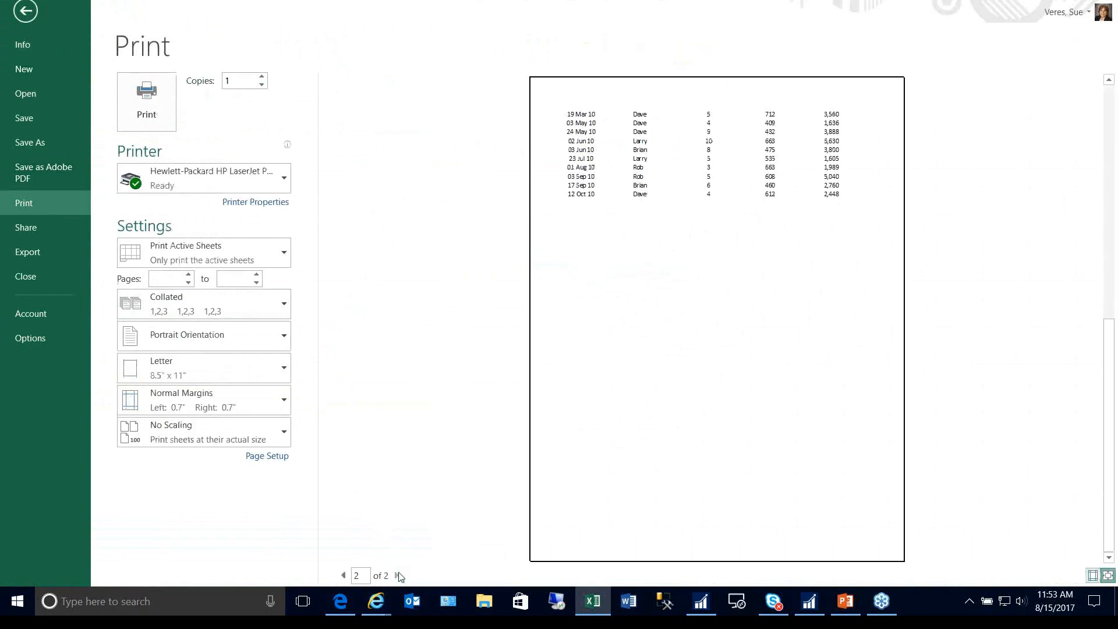
{"action": "left_click", "coordinate": [344, 575]}
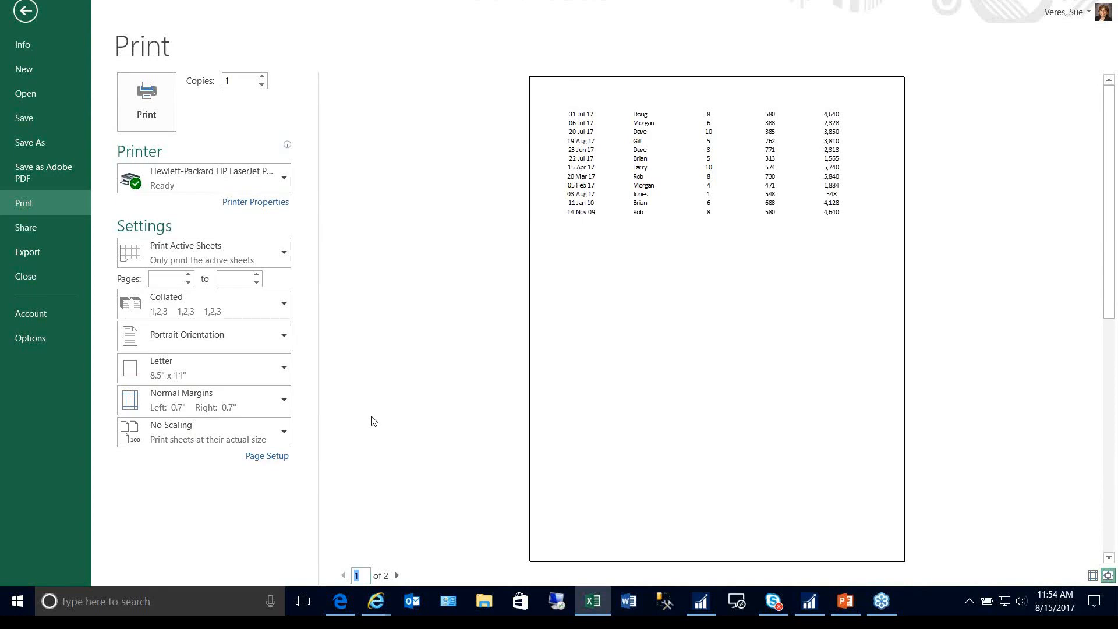
{"action": "left_click", "coordinate": [24, 11]}
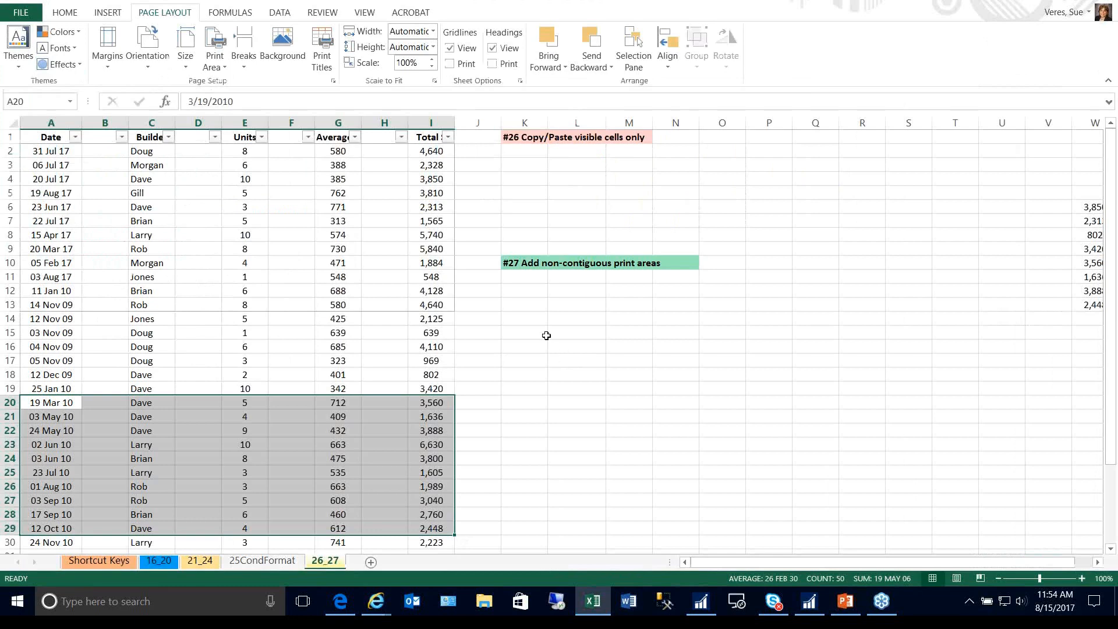
Clear the sheet's print area and select cell E10
{"action": "left_click", "coordinate": [214, 68]}
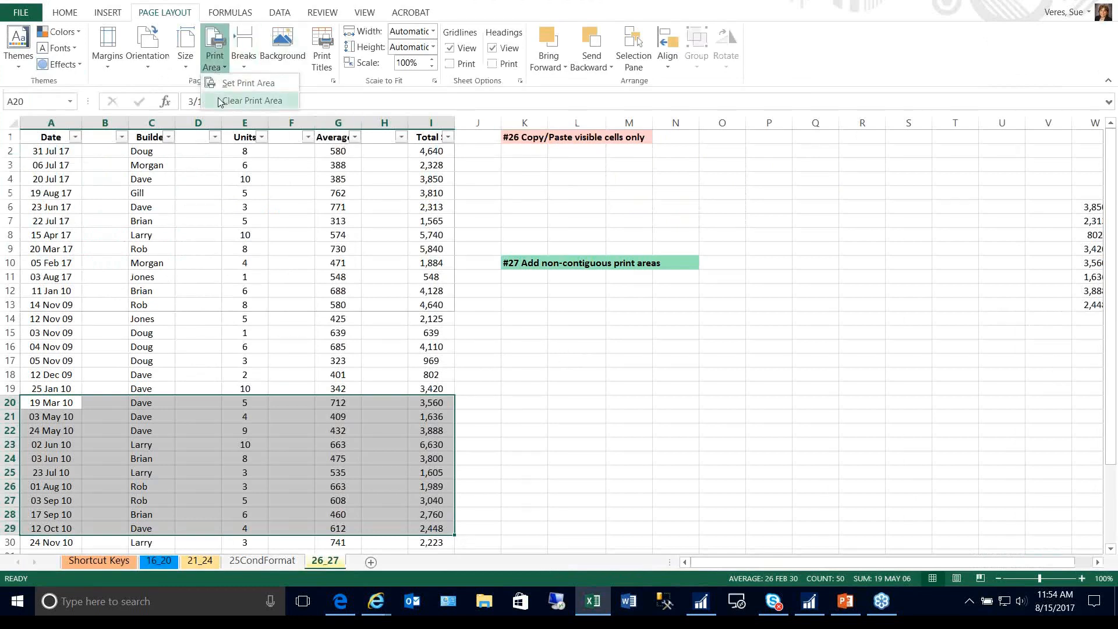
{"action": "left_click", "coordinate": [248, 82]}
{"action": "left_click", "coordinate": [248, 261]}
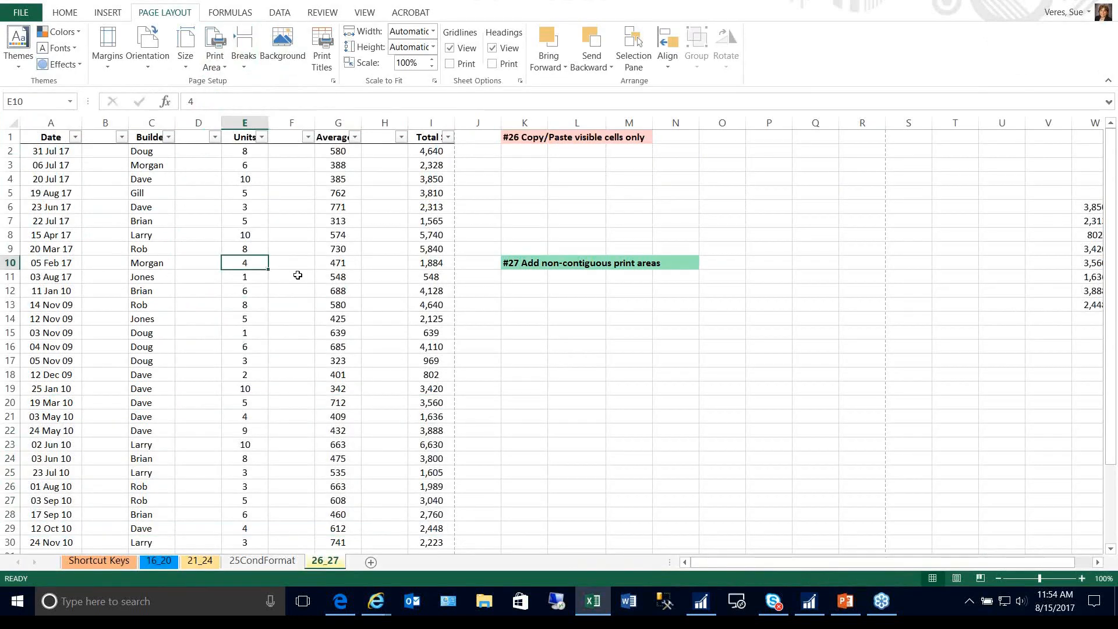